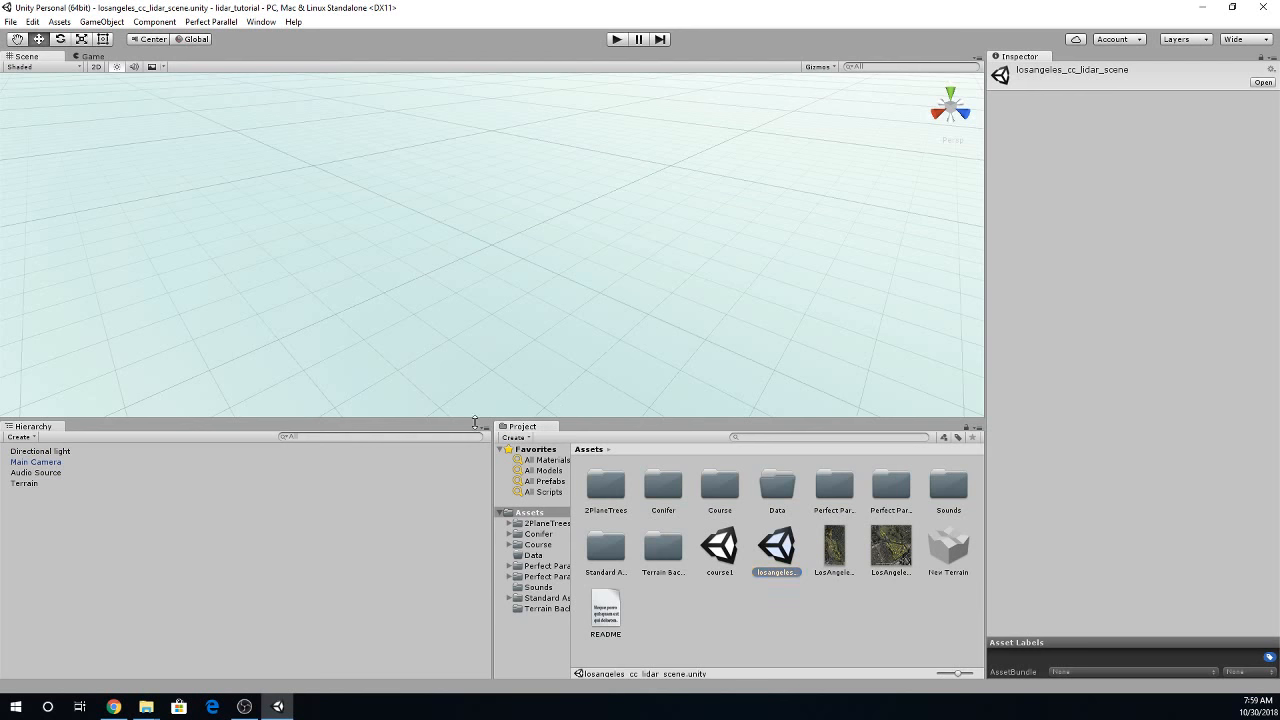
- Enlarge the Scene view and bring the golf course terrain into a close, low-angle view
left_click_drag(477, 418, 477, 500)
left_click_drag(433, 227, 453, 284, "alt")
scroll(386, 341, "down", 5)
scroll(398, 377, "down", 5)
left_click_drag(527, 329, 552, 411, "alt")
right_click_drag(552, 411, 546, 426)
key("w")
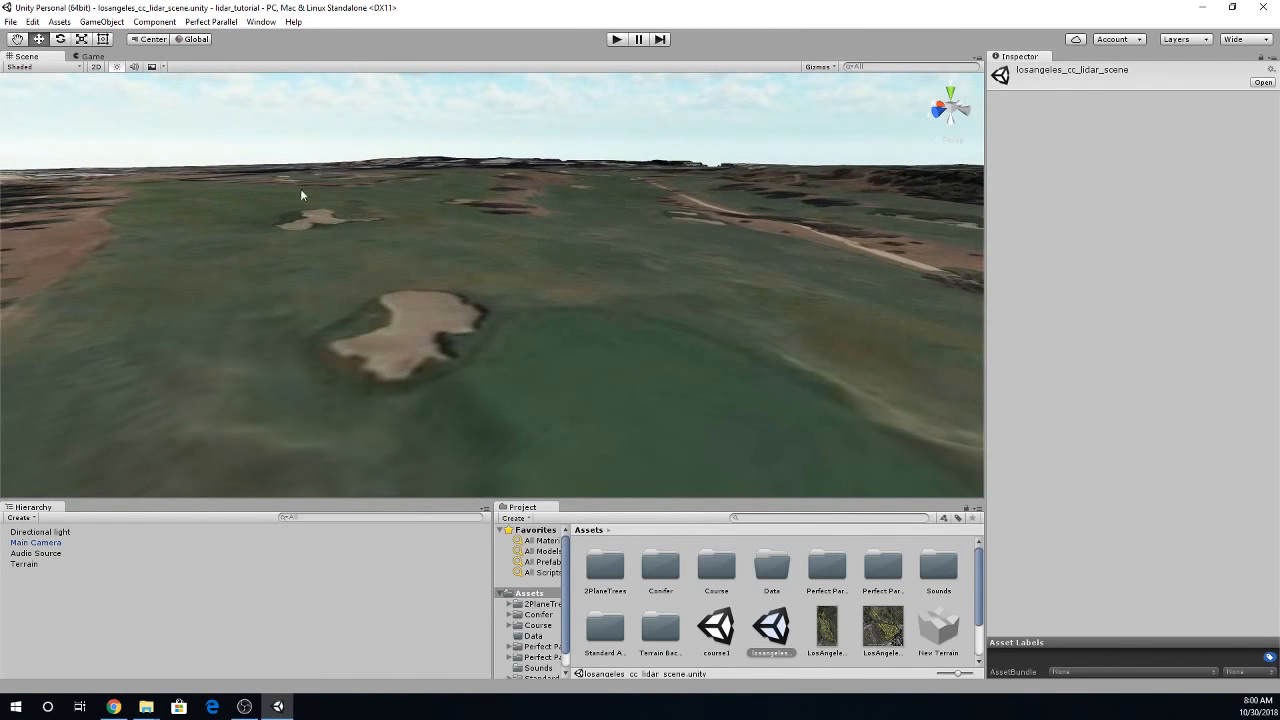
- Display the scene as Shaded Wireframe and examine the terrain mesh around the greens and bunkers
left_click(45, 67)
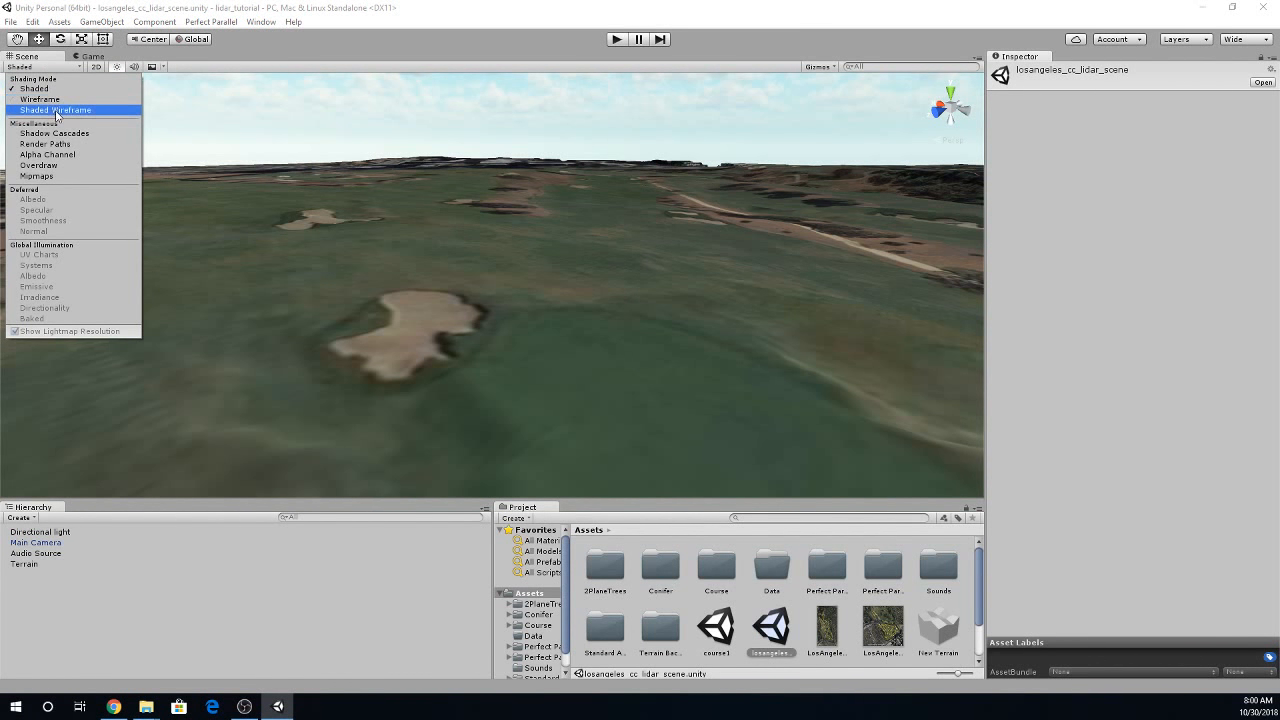
left_click(56, 110)
mouse_move(486, 246)
left_mouse_down("alt")
mouse_move(514, 314)
mouse_move(477, 331)
mouse_move(500, 368)
mouse_move(800, 346)
mouse_move(880, 323)
mouse_move(852, 350)
mouse_move(546, 367)
mouse_move(626, 371)
mouse_move(529, 400)
mouse_move(699, 362)
mouse_move(763, 371)
mouse_move(471, 380)
mouse_move(439, 350)
left_mouse_up("alt")
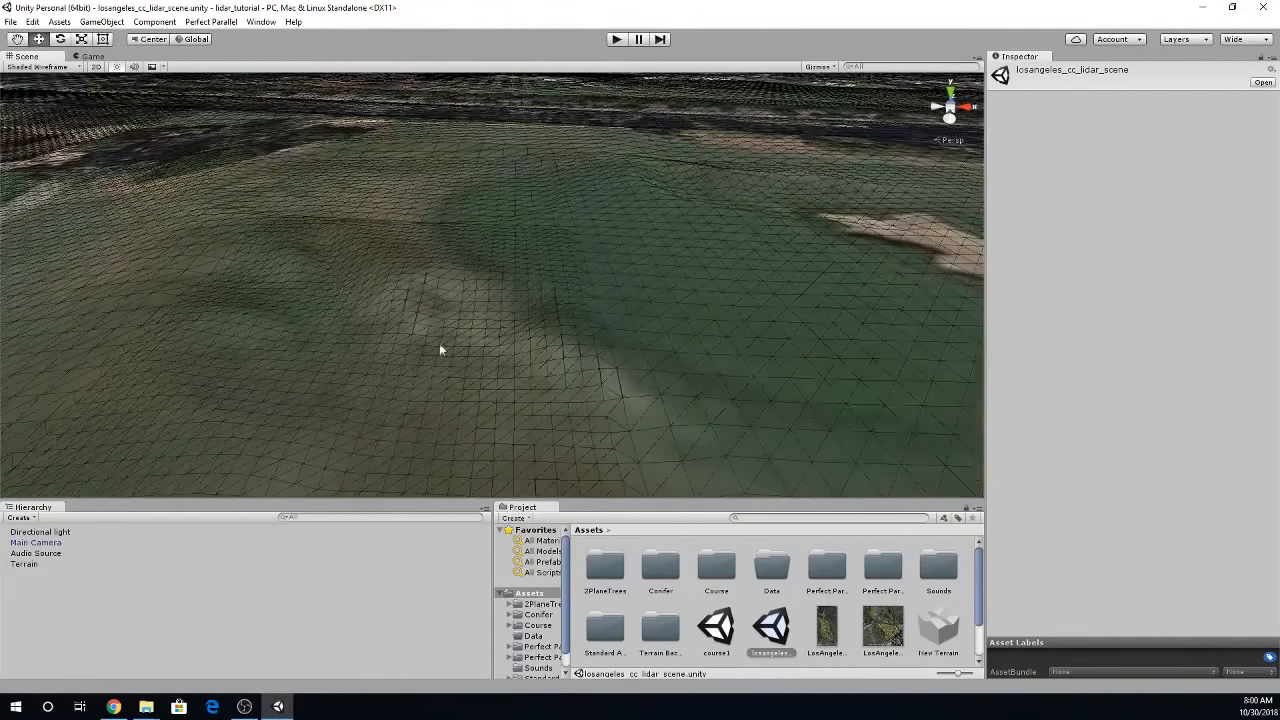
left_click_drag(357, 357, 1250, 318, "alt")
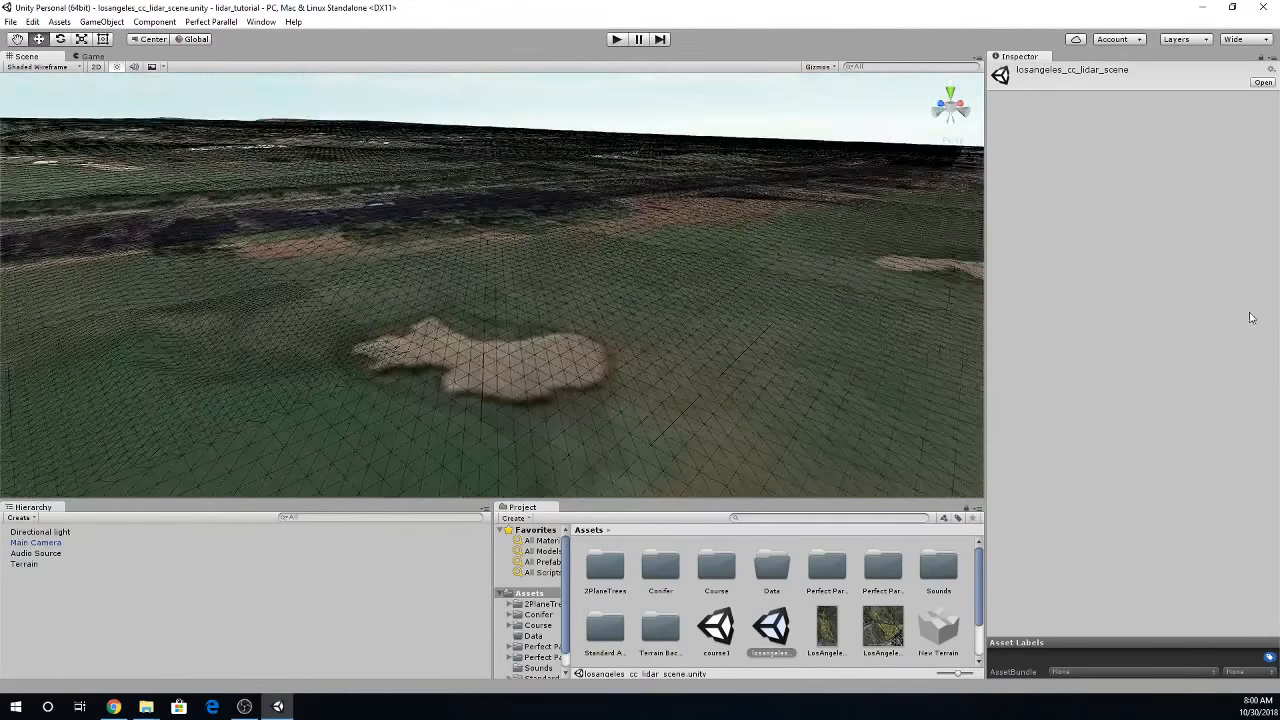
left_click(244, 706)
left_click_drag(748, 297, 660, 232, "alt")
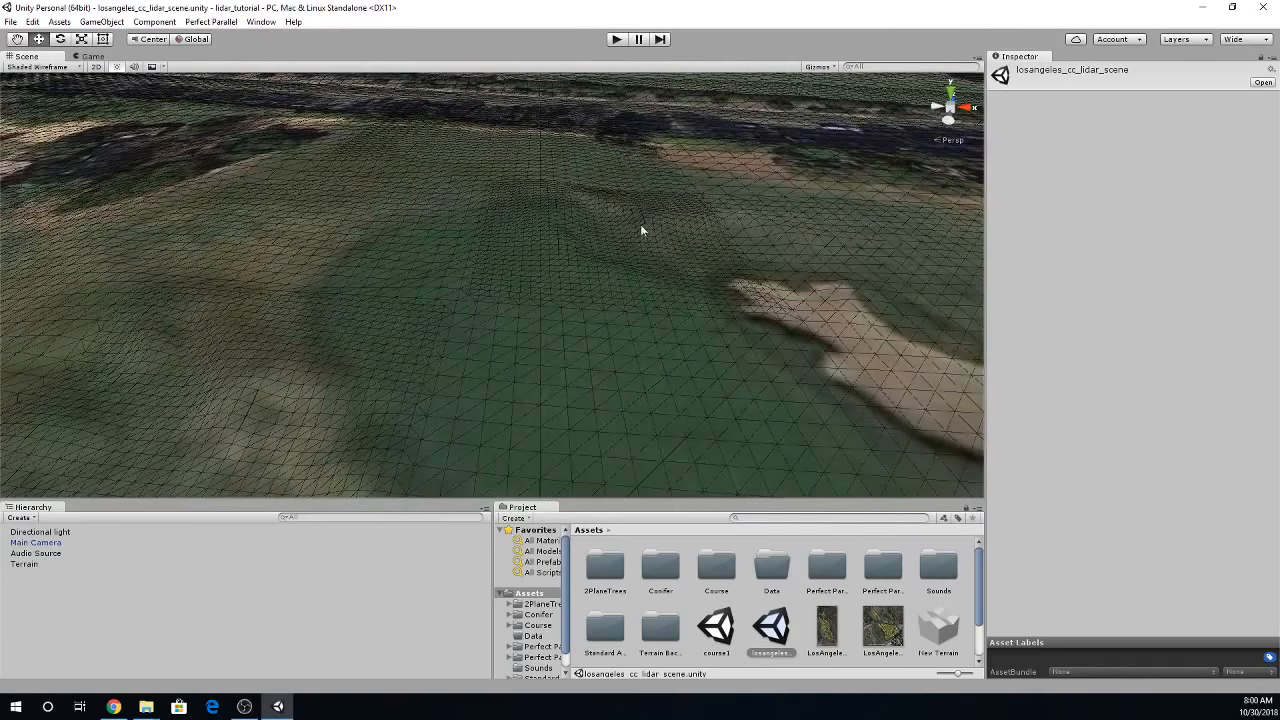
left_click_drag(709, 303, 510, 317, "alt")
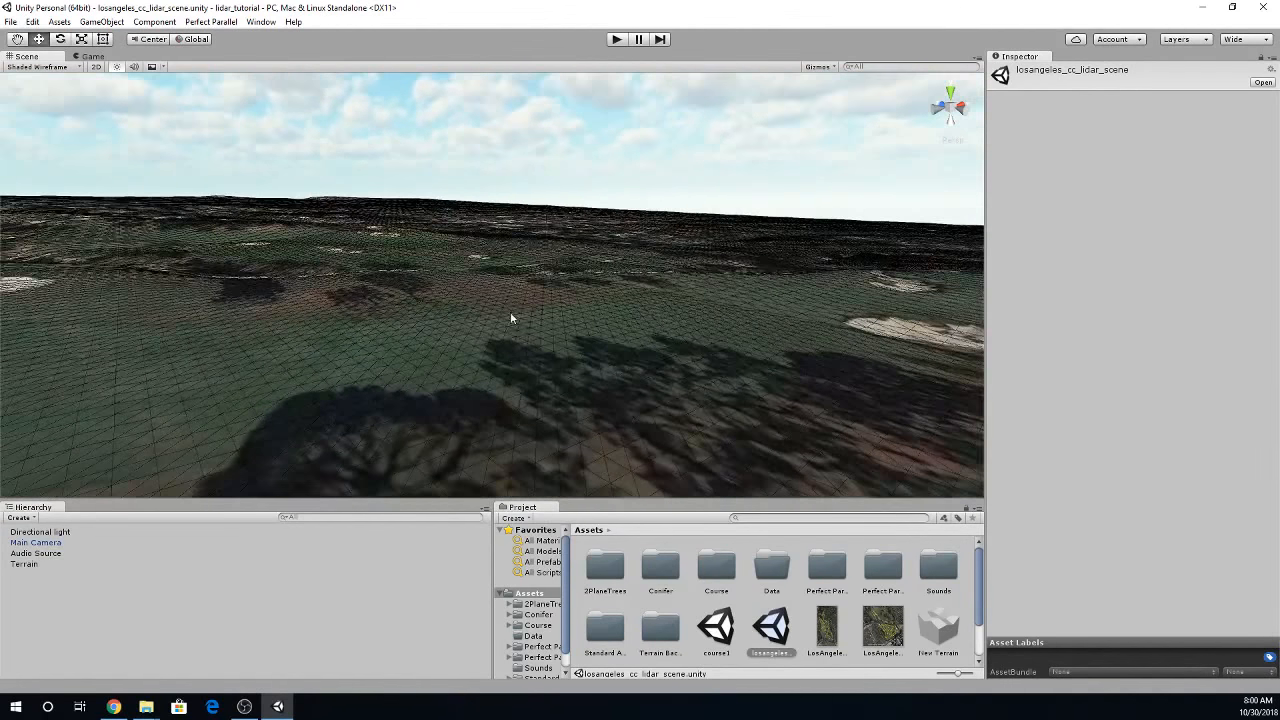
- Return the scene to Shaded display and examine the bunkers, fairways, cart path and tree shadows across the course
left_click(37, 67)
left_click(34, 88)
mouse_move(386, 337)
left_mouse_down("alt")
mouse_move(414, 337)
mouse_move(371, 364)
mouse_move(560, 374)
mouse_move(593, 392)
mouse_move(443, 323)
mouse_move(174, 374)
mouse_move(86, 366)
mouse_move(523, 434)
mouse_move(603, 460)
mouse_move(608, 398)
left_mouse_up("alt")
key("w")
right_click_drag(608, 398, 664, 328)
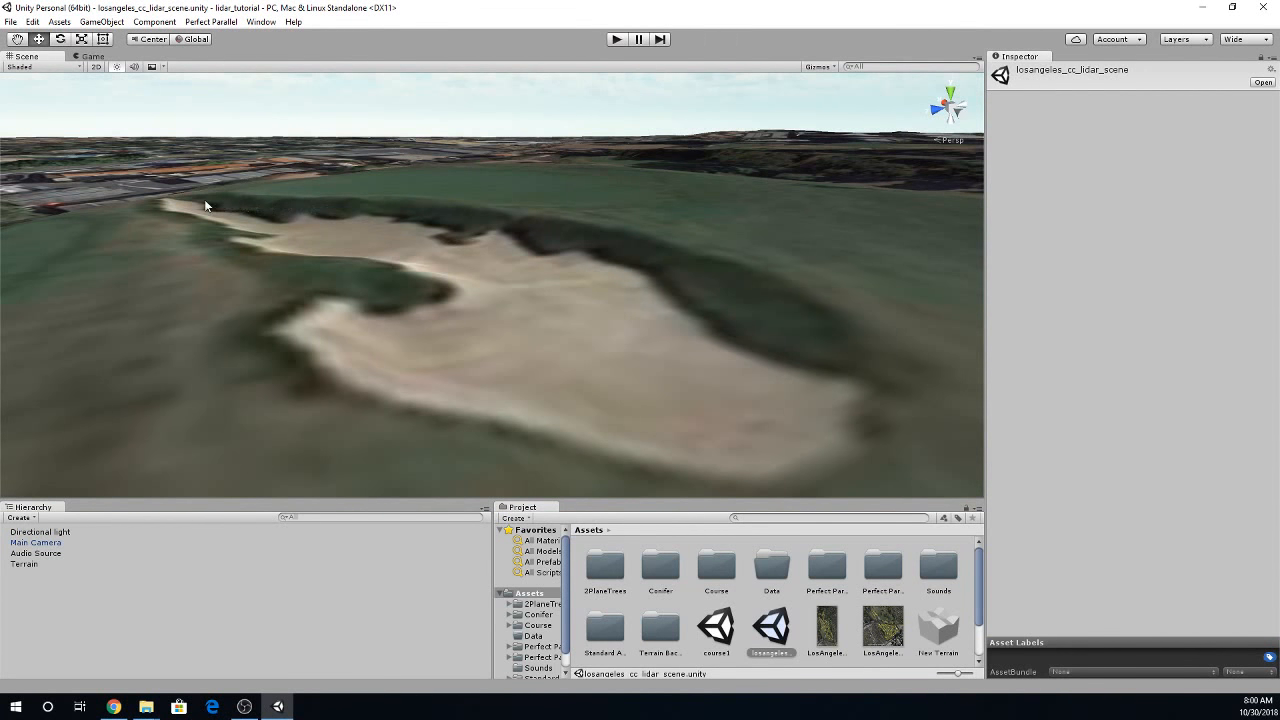
right_click_drag(725, 524, 771, 349)
left_click_drag(771, 349, 703, 297, "alt")
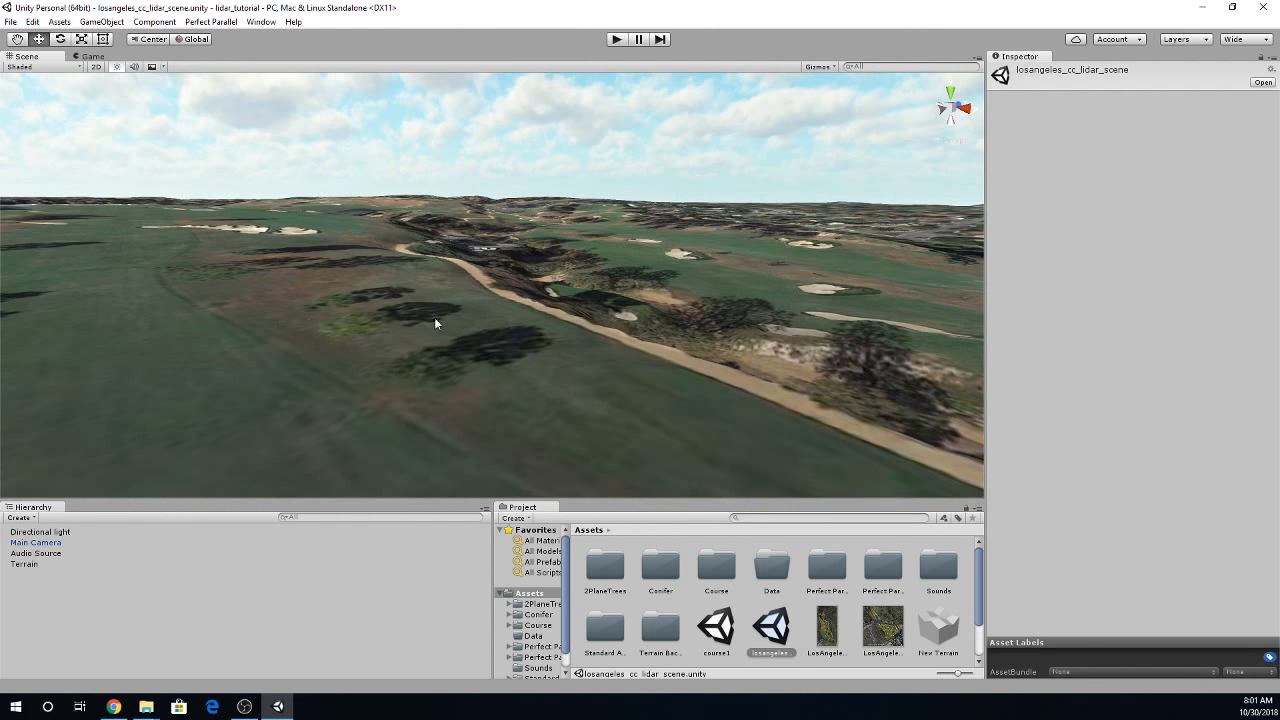
left_click_drag(725, 400, 403, 574, "alt")
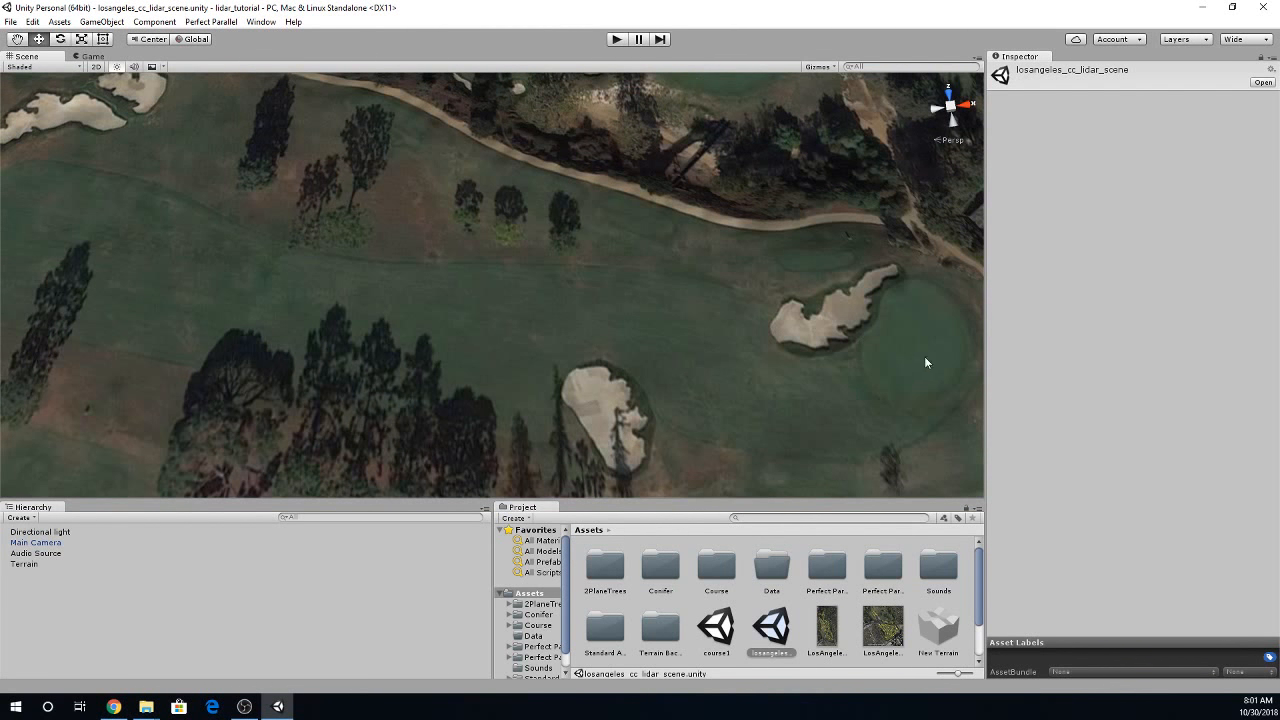
right_click_drag(373, 283, 197, 145)
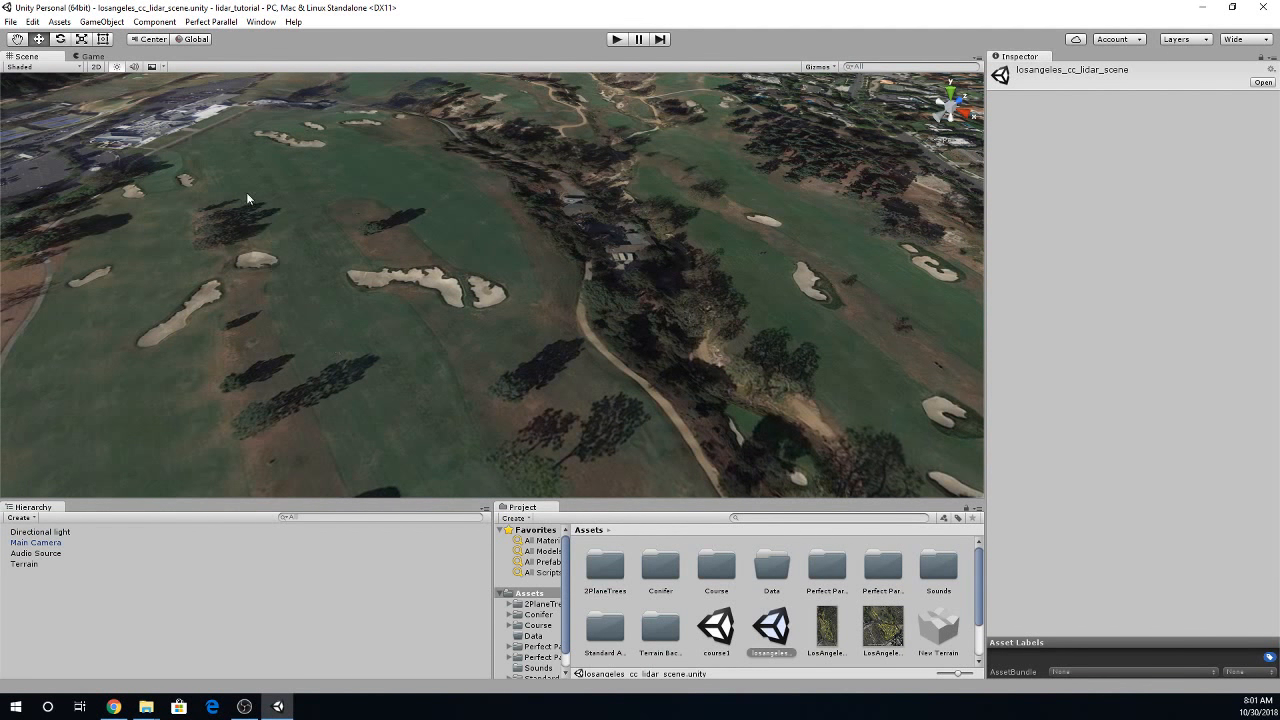
right_click_drag(246, 192, 492, 414)
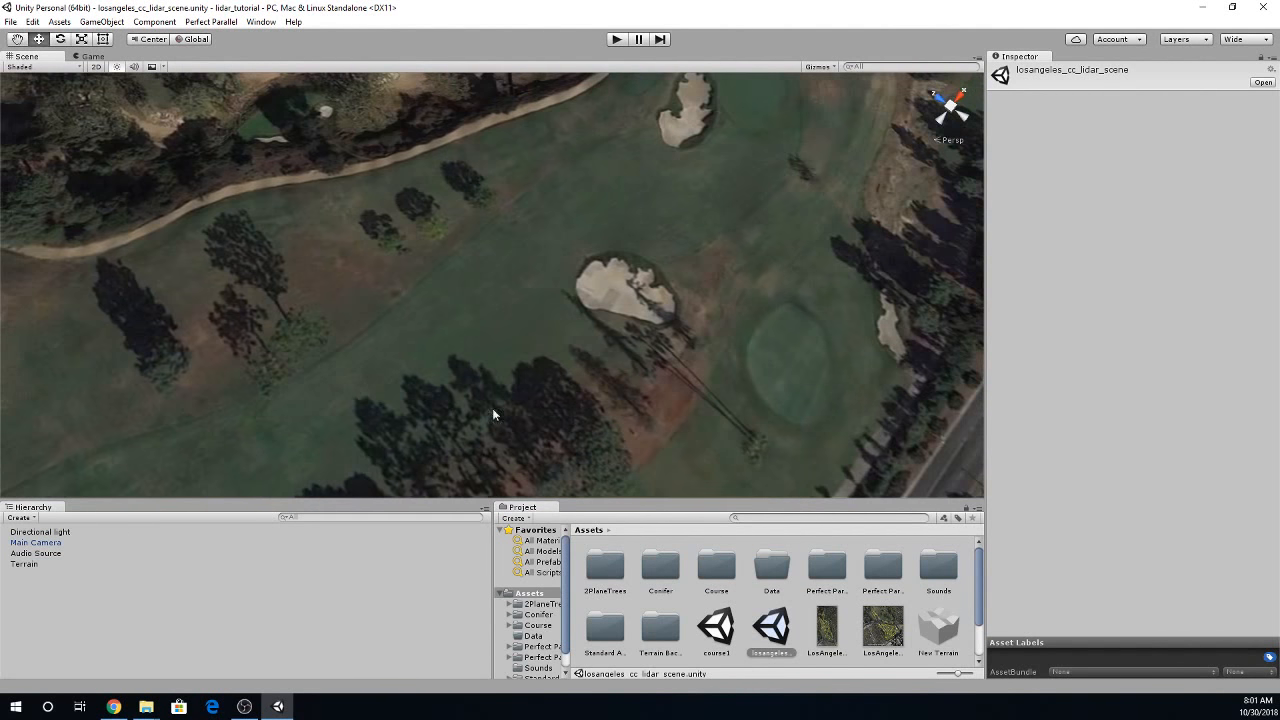
- Open the LosAngeles_CC_North_Layout image to examine the routing of the holes, and close it again
left_click(838, 644)
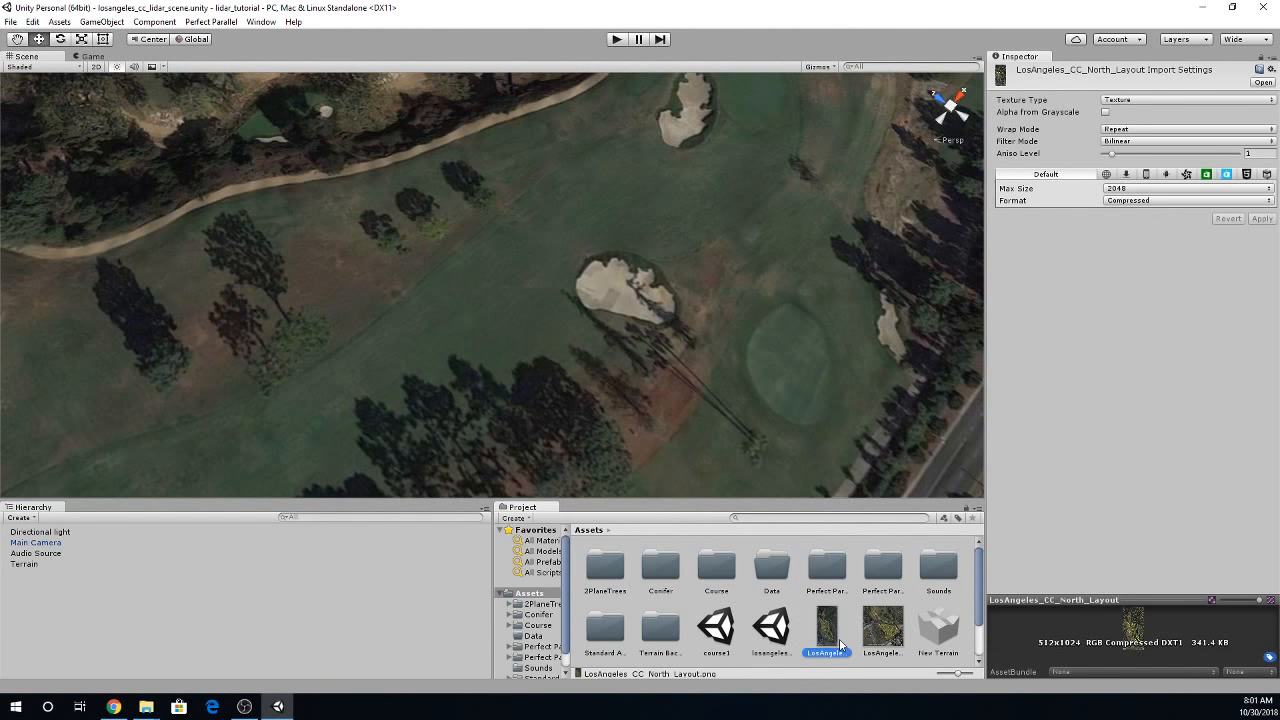
left_click(882, 630)
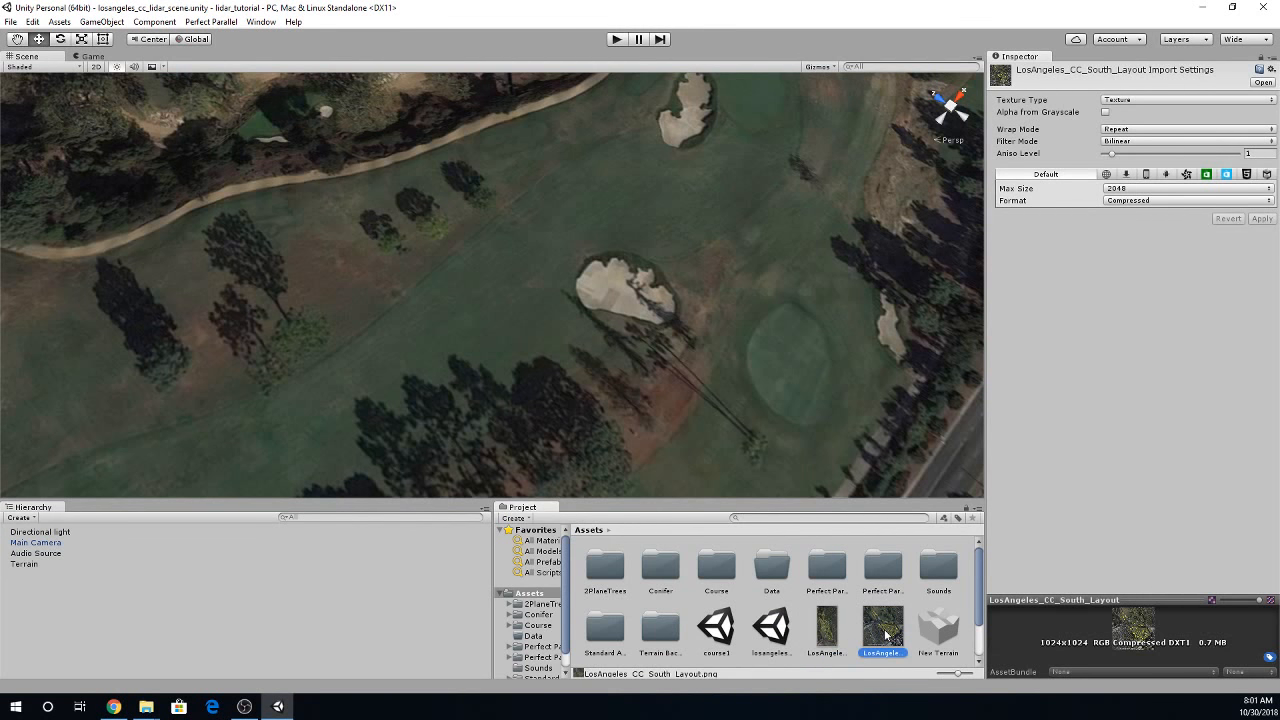
left_click(830, 640)
double_click(830, 640)
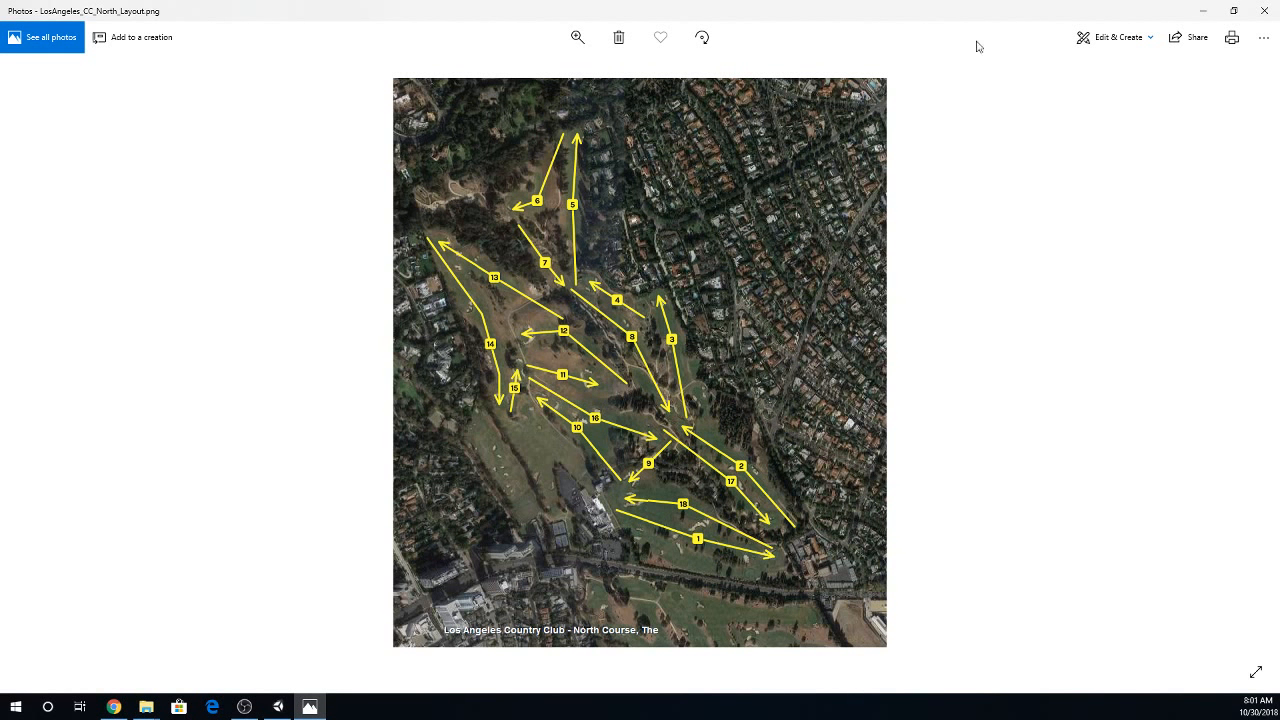
left_click(1265, 12)
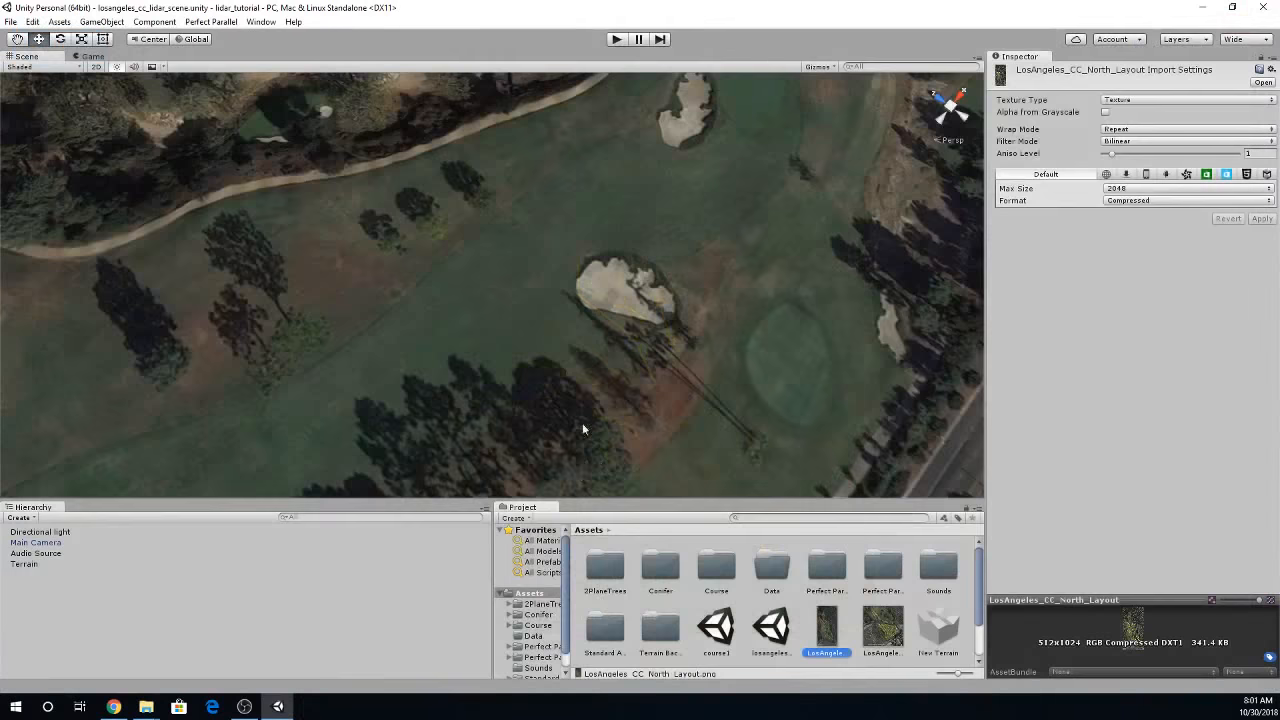
- Start CourseForge with the holes beside the clubhouse in view and switch it to its full-function view mode
right_click_drag(582, 424, 435, 365)
right_click_drag(533, 336, 592, 294)
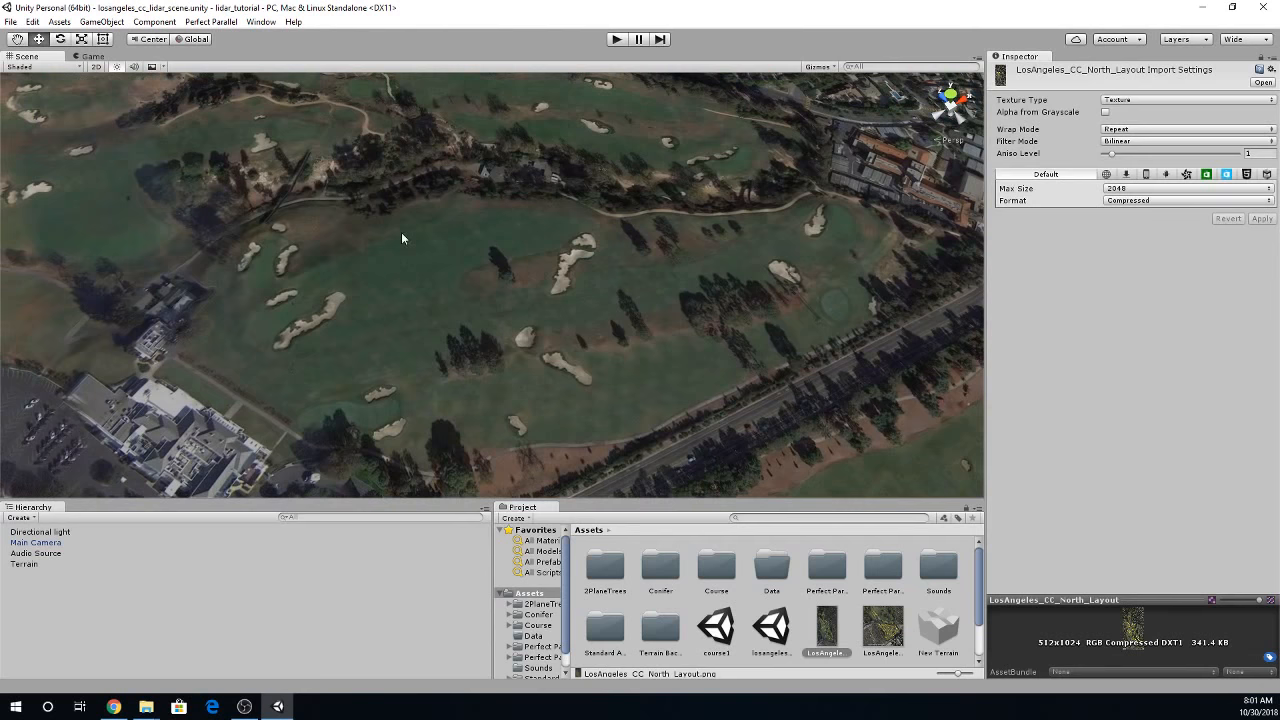
left_click(188, 21)
left_click(222, 37)
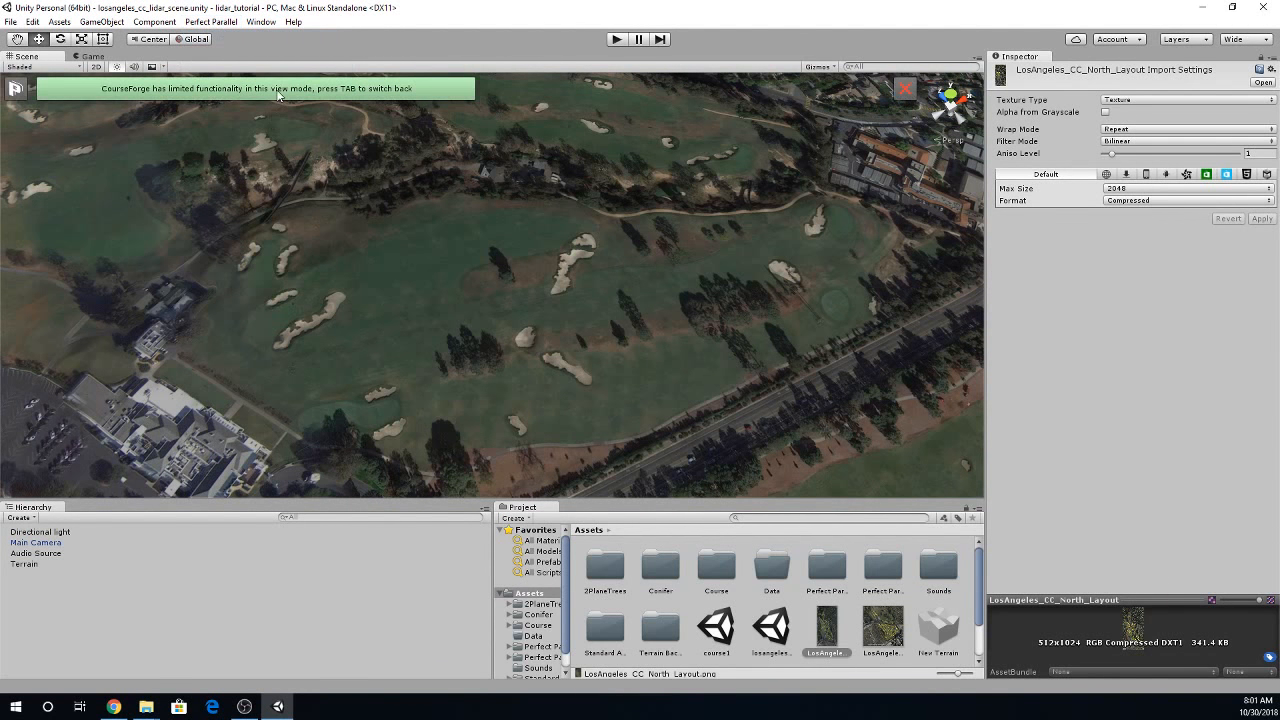
key("Tab")
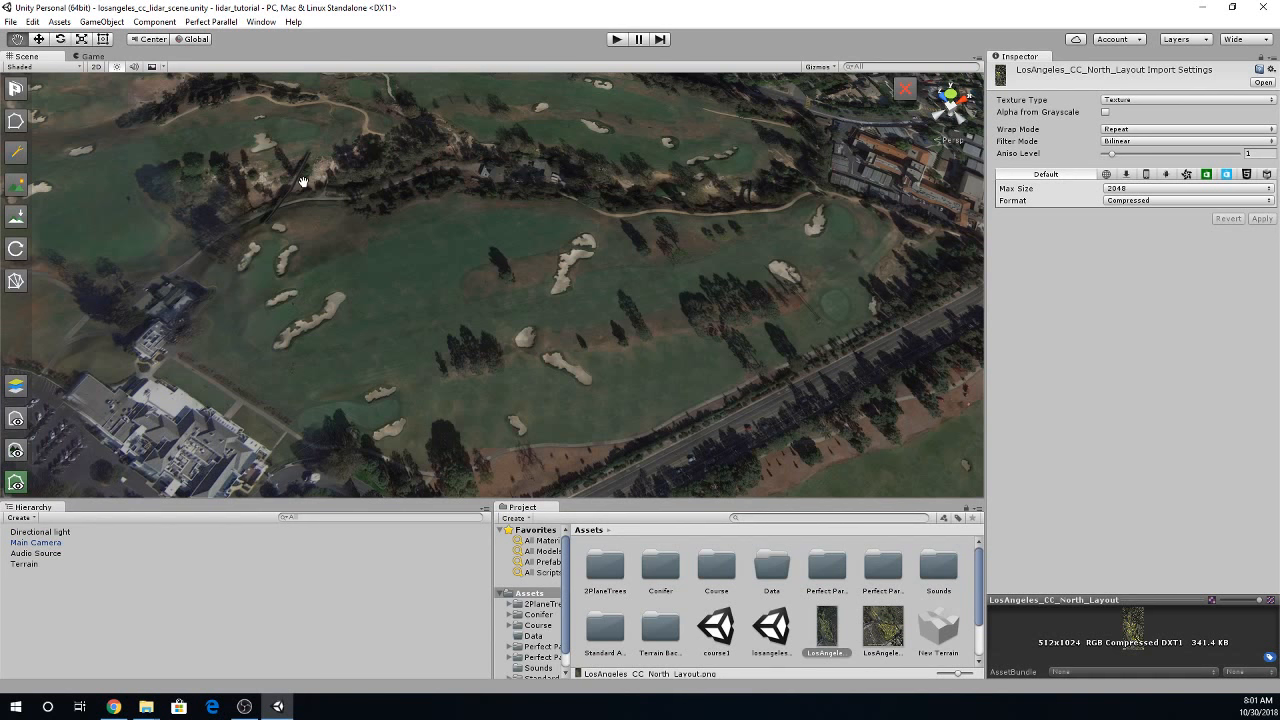
- Draw a closed spline on the 3 Out of Bounds layer around the holes beside the clubhouse, and show the splines
scroll(390, 195, "down", 3)
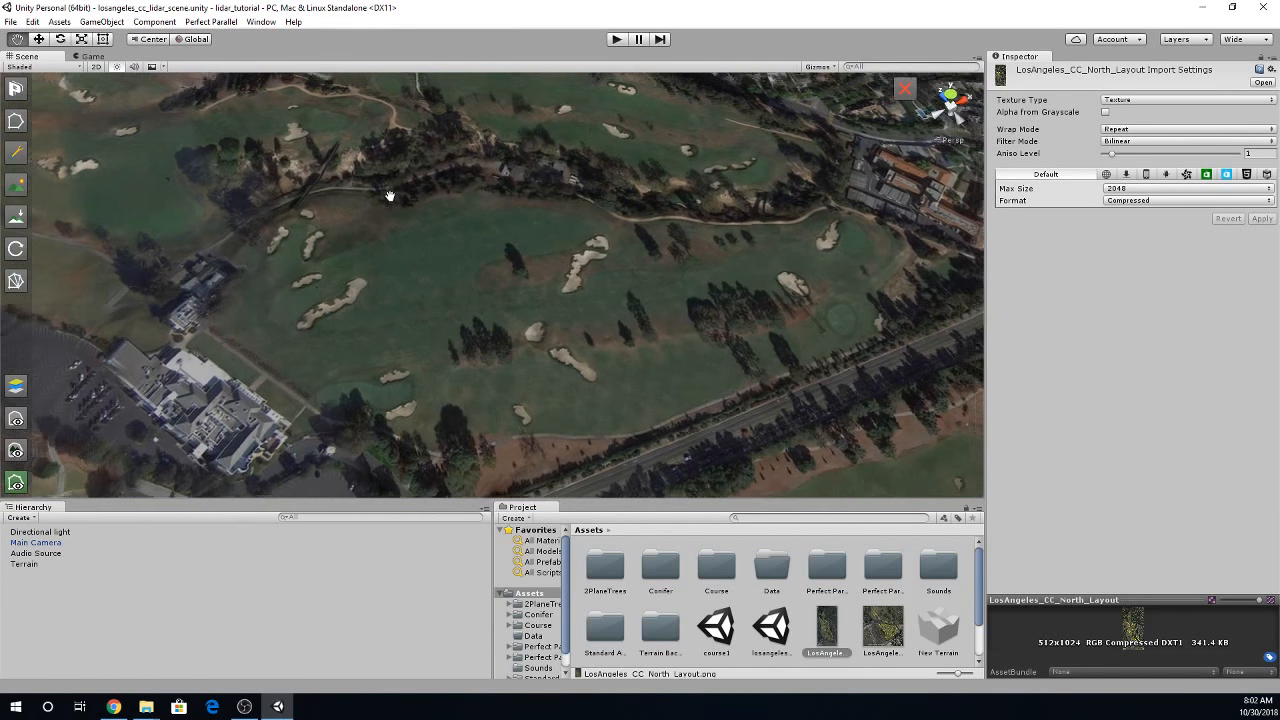
scroll(390, 195, "down", 2)
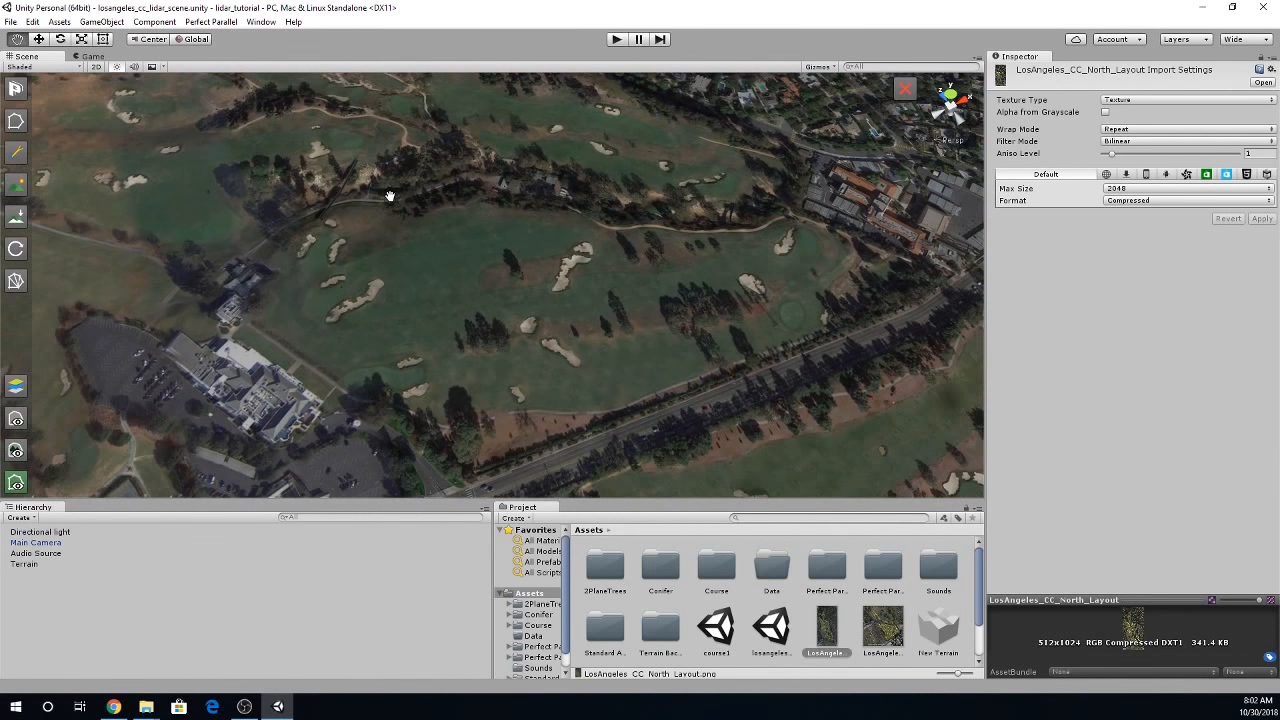
left_click(18, 124)
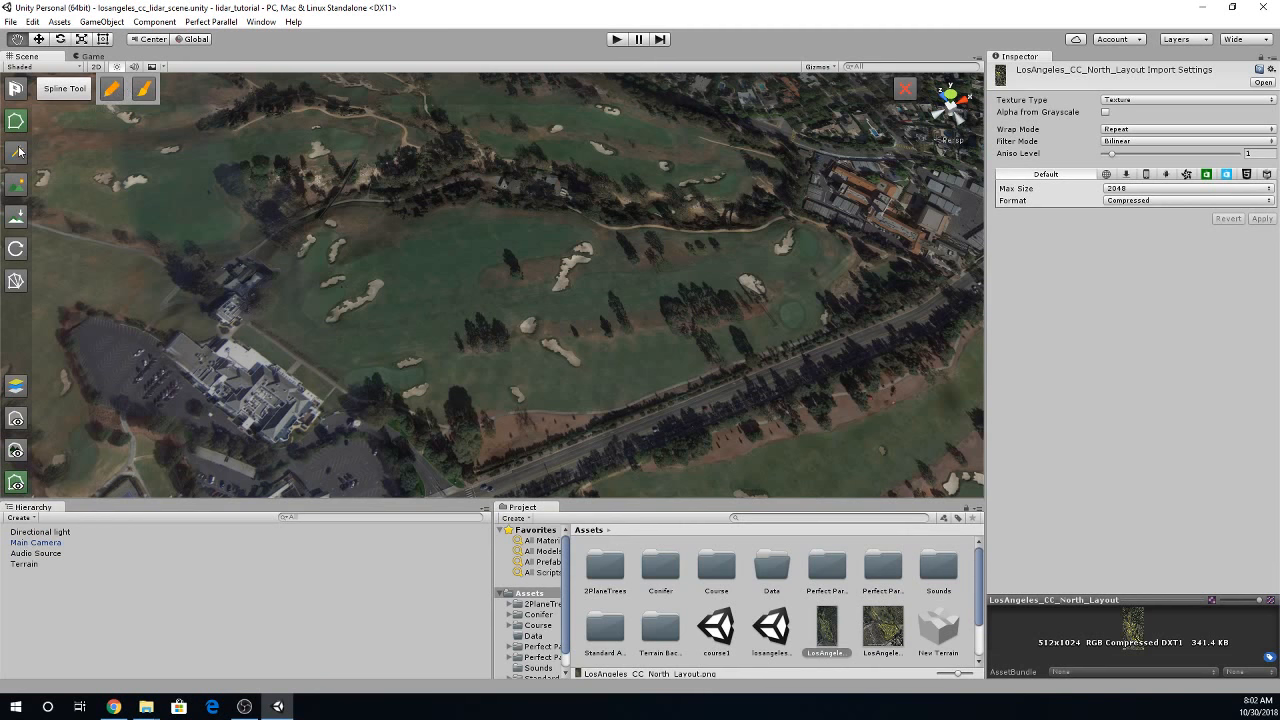
left_click(144, 90)
left_click(296, 96)
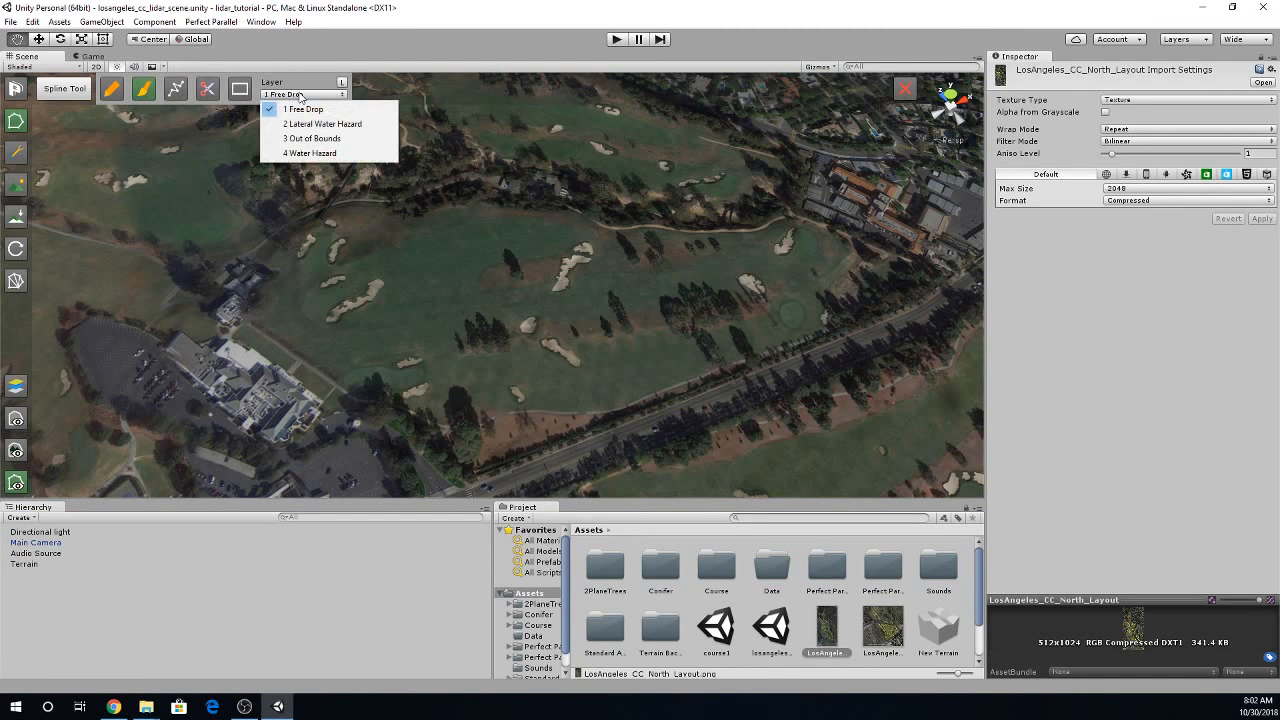
left_click(300, 134)
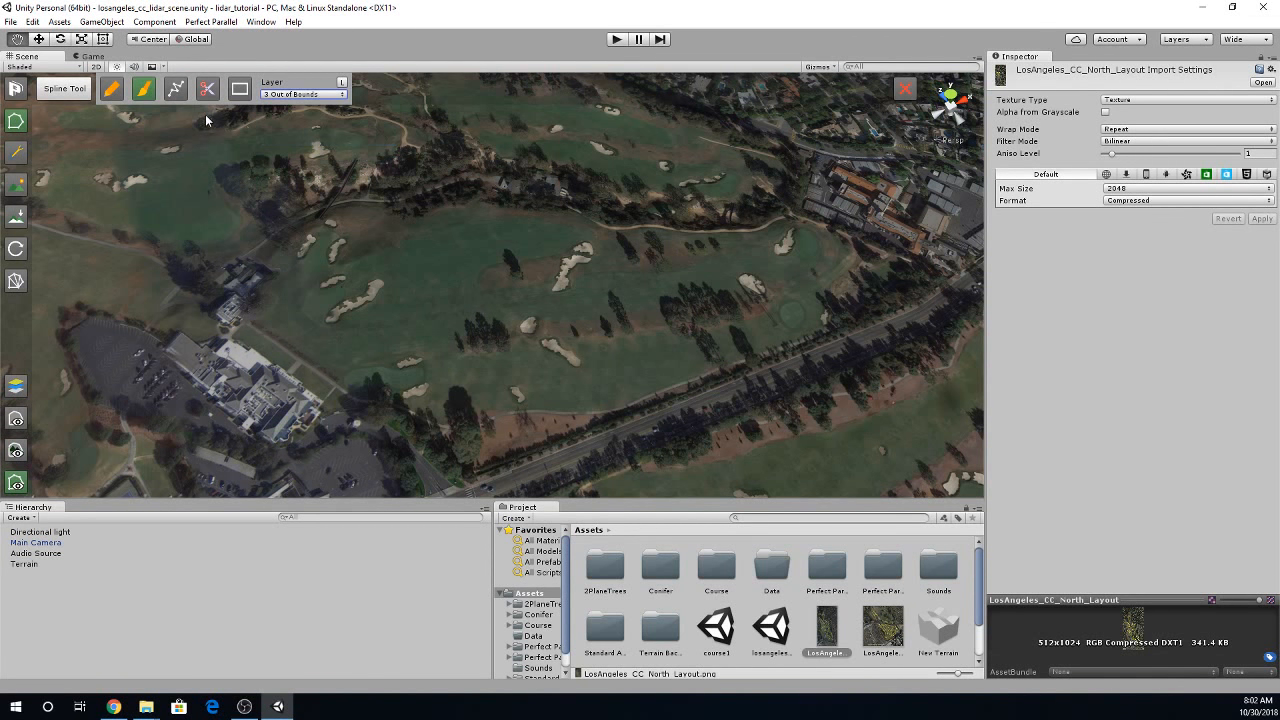
left_click(178, 90)
left_click_drag(221, 187, 73, 248, "alt")
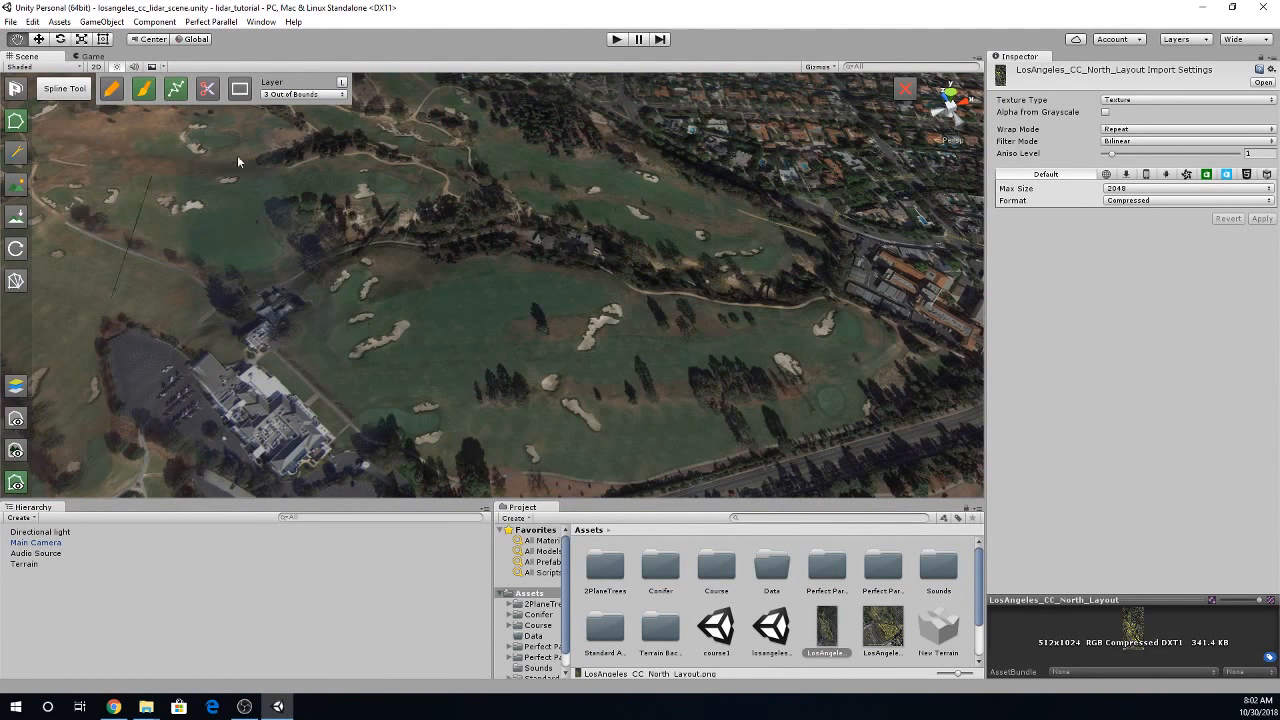
left_click(390, 131)
key("Return")
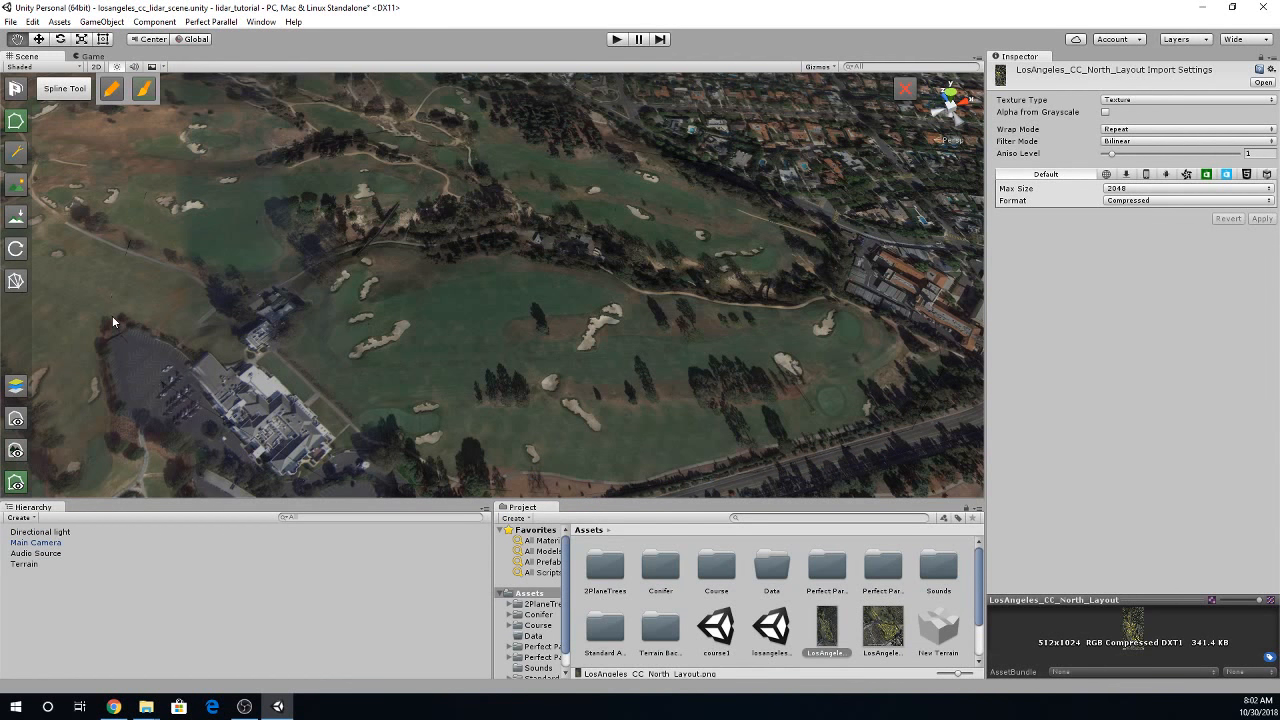
left_click(142, 90)
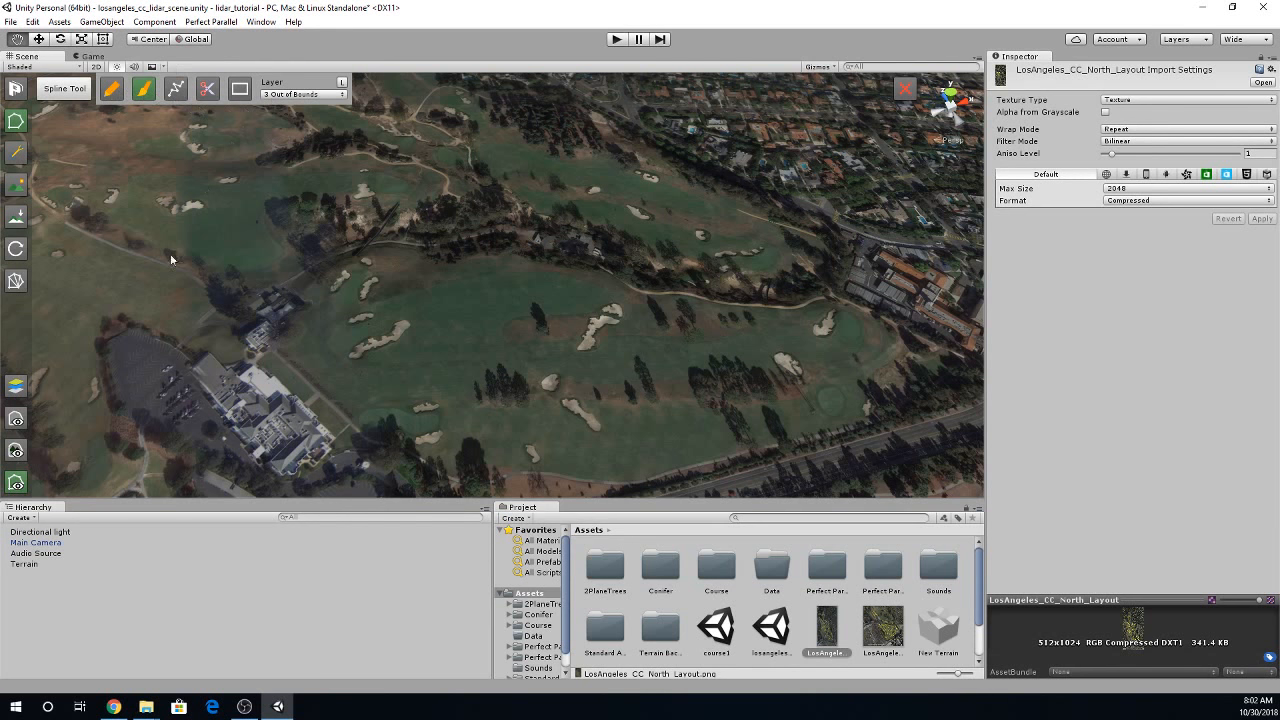
left_click(15, 483)
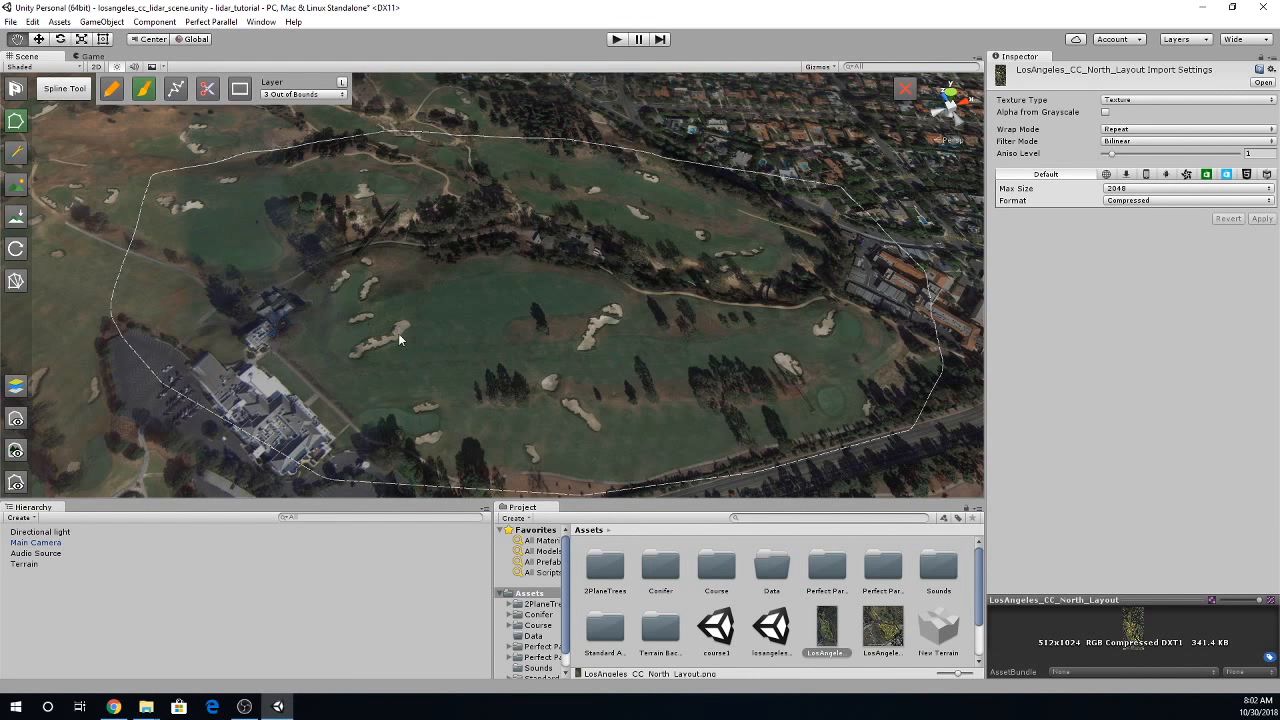
- Draw a closed, rounded spline on the 12 Tee layer in the grass between the long bunker and the small bunker near the clubhouse
scroll(378, 363, "up", 5)
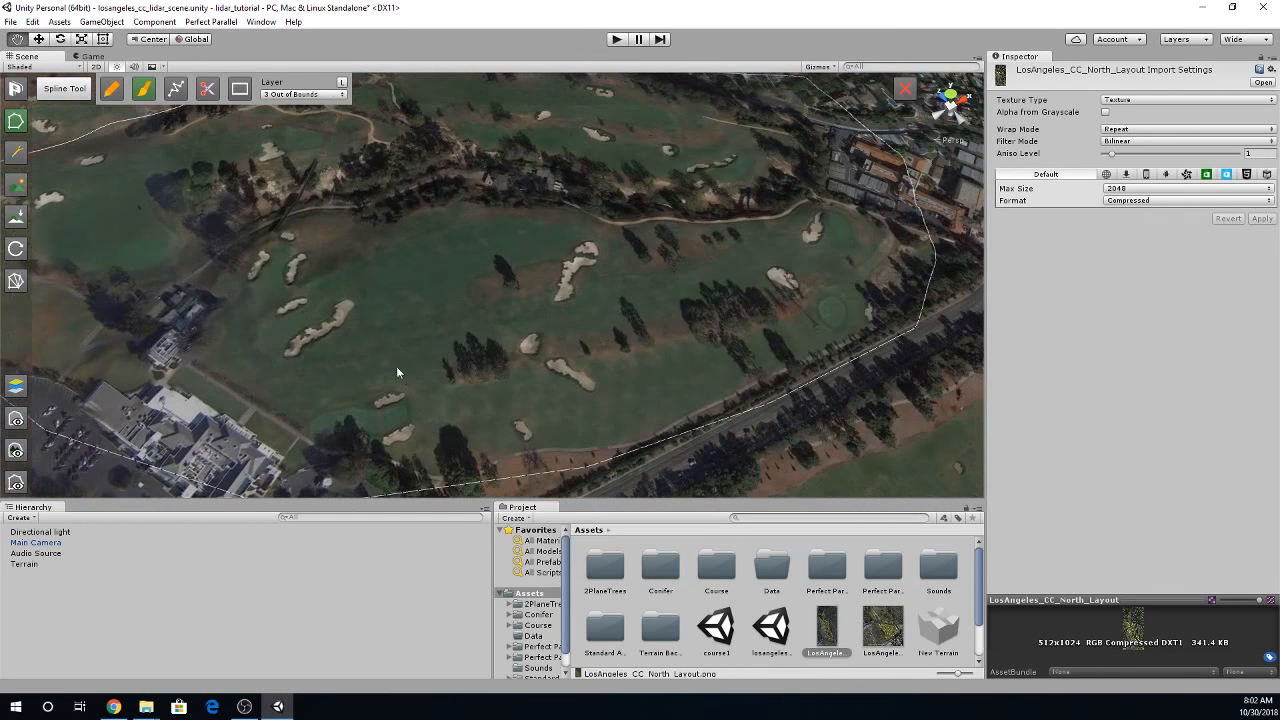
right_click_drag(378, 368, 330, 401)
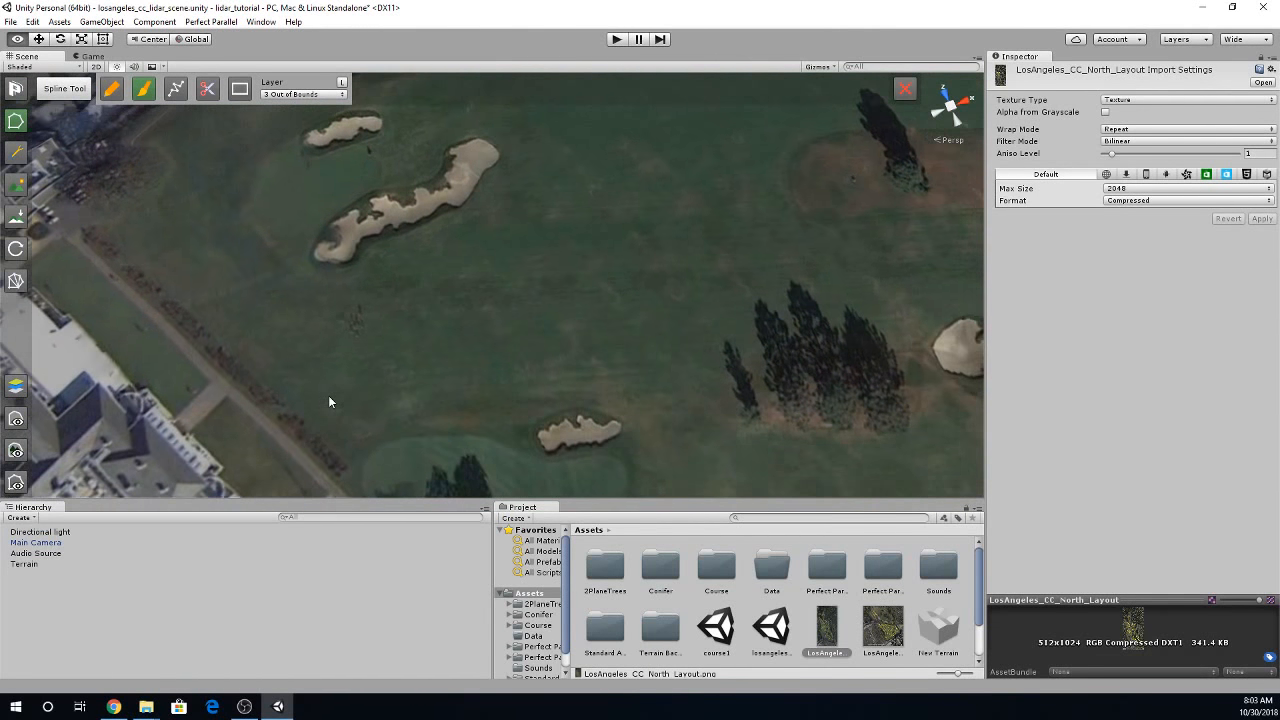
left_click(114, 90)
left_click(274, 95)
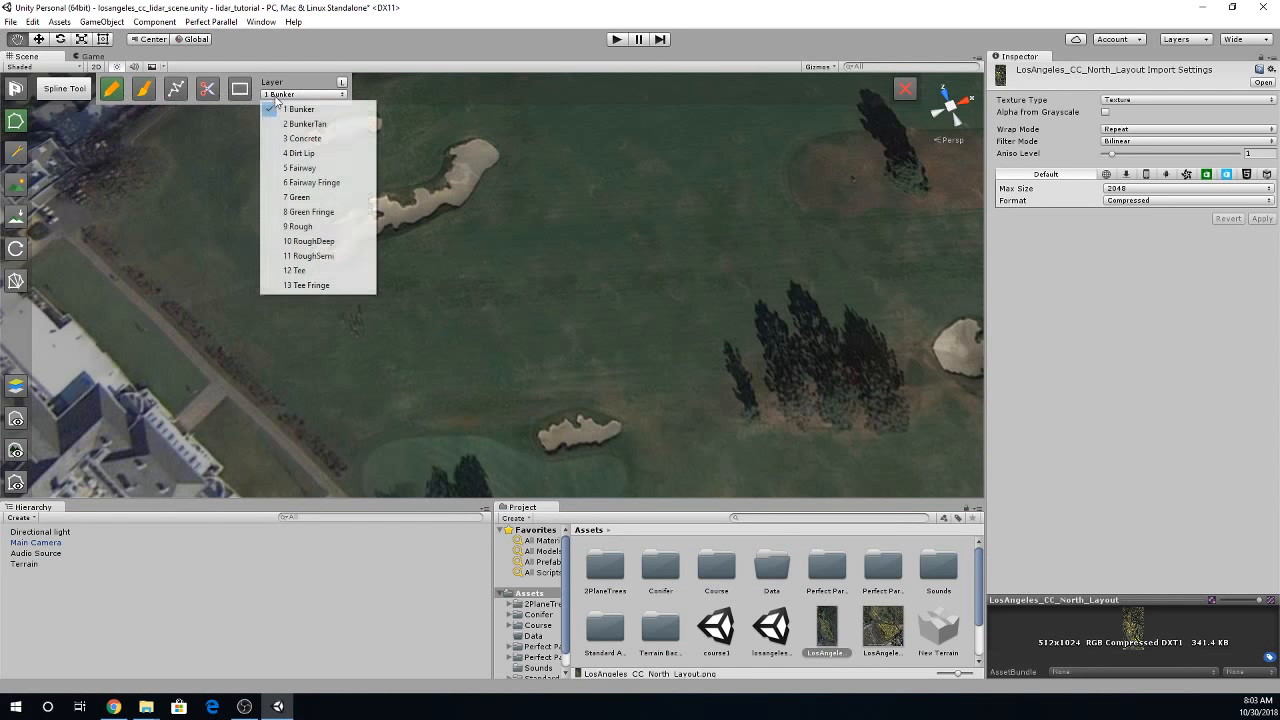
left_click(325, 272)
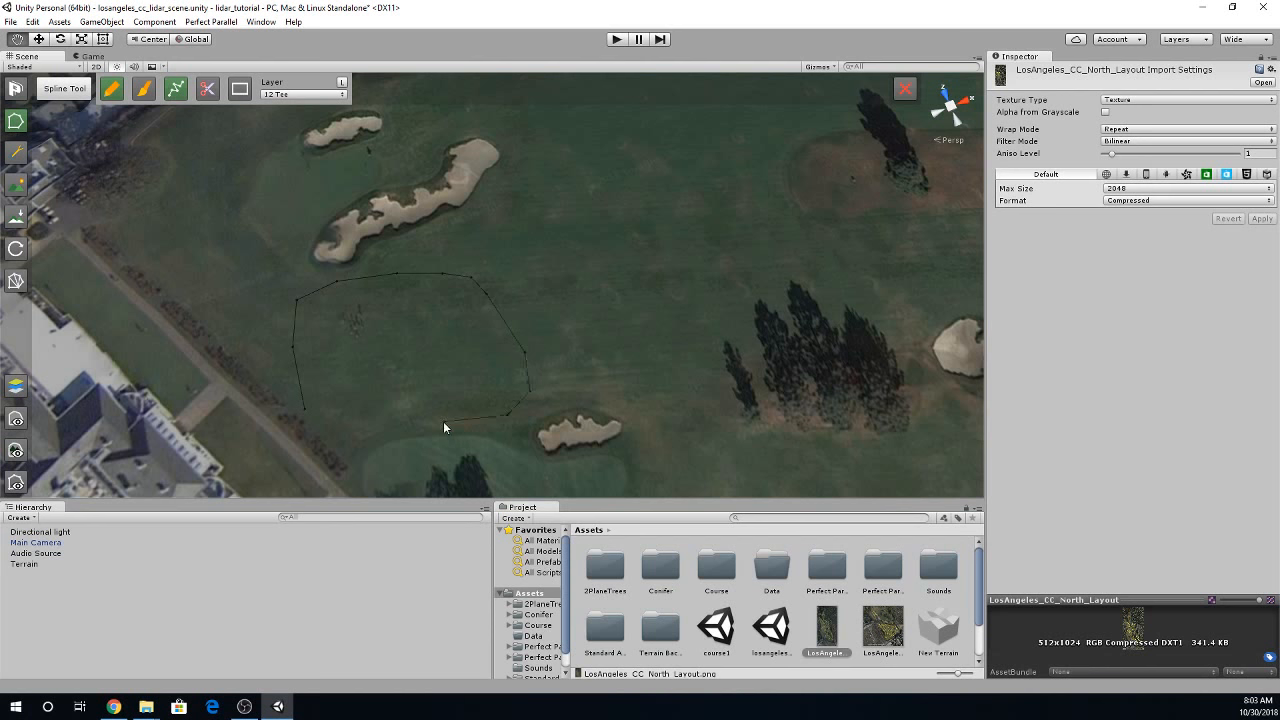
left_click(370, 427)
left_click(319, 418)
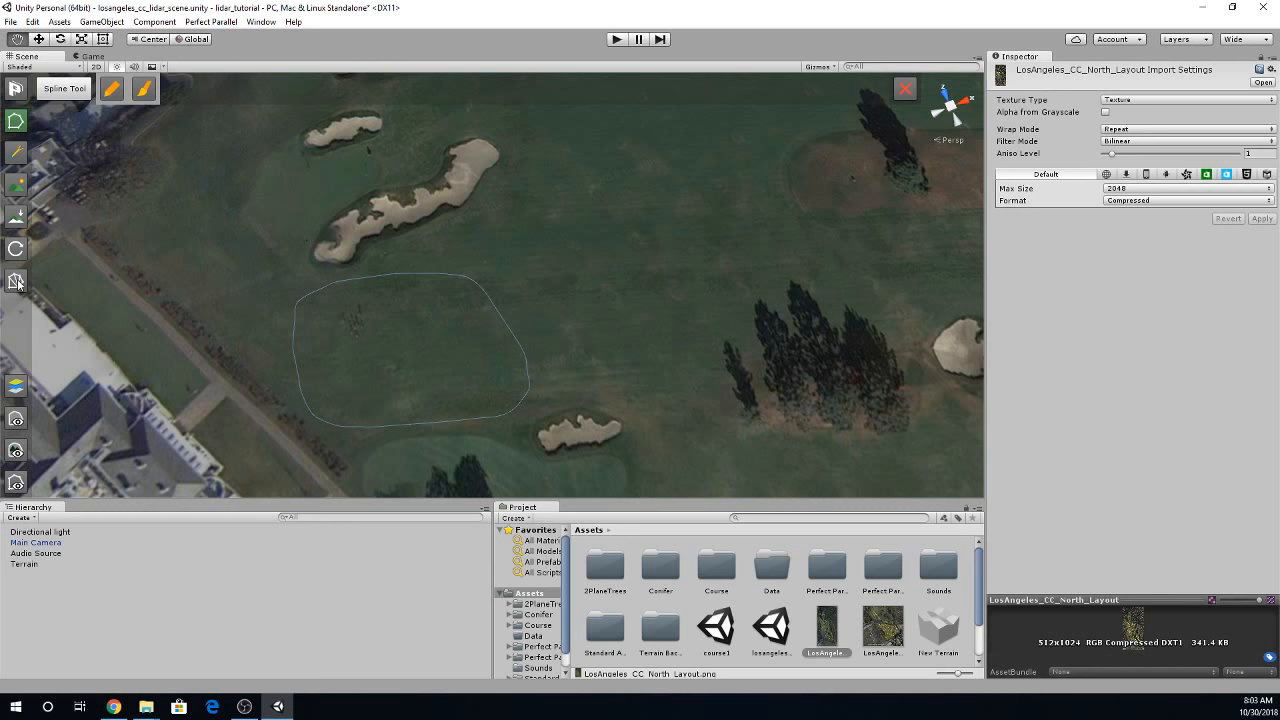
- Select the tee spline and build its grass surface
left_click(296, 302)
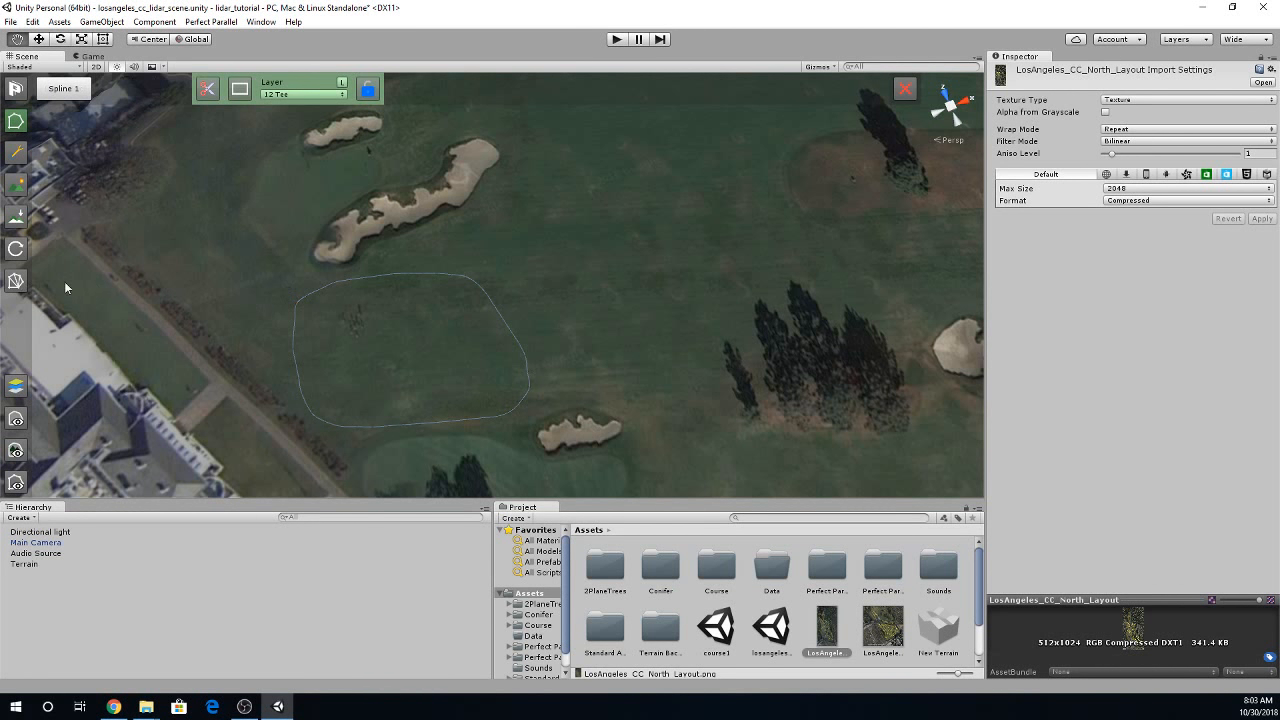
left_click(15, 281)
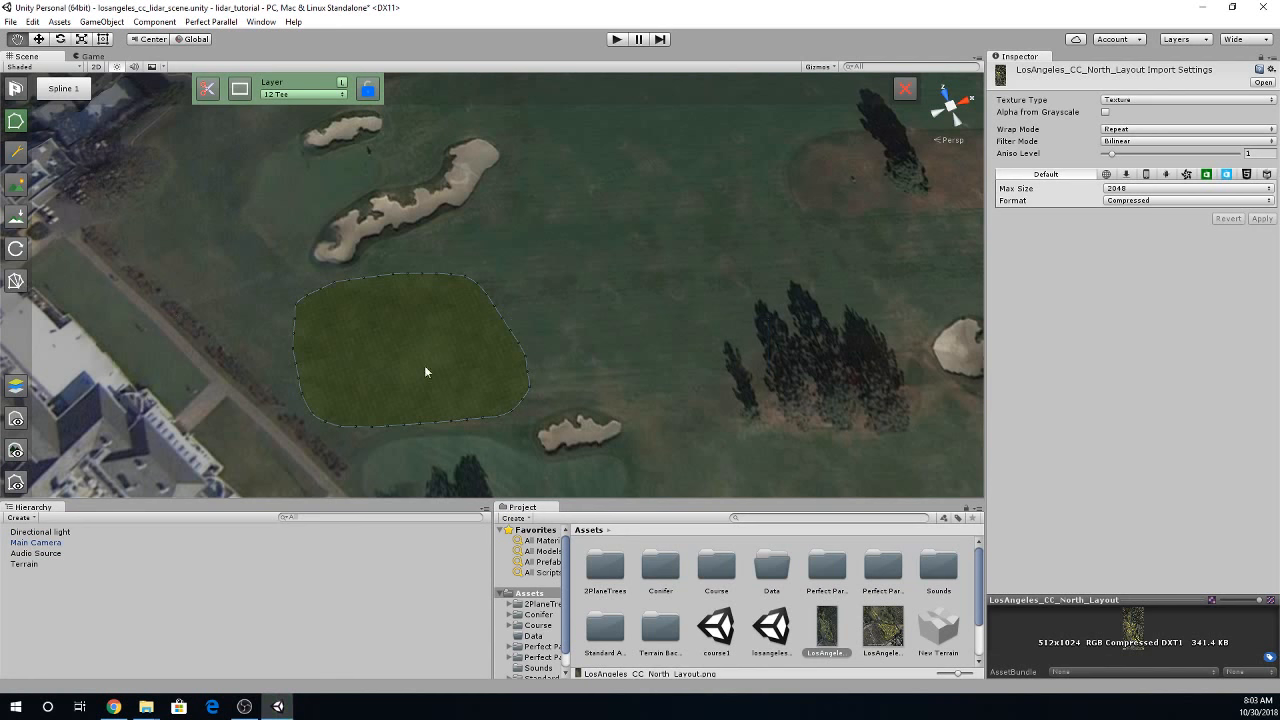
right_click_drag(376, 346, 581, 305)
scroll(577, 280, "down", 5)
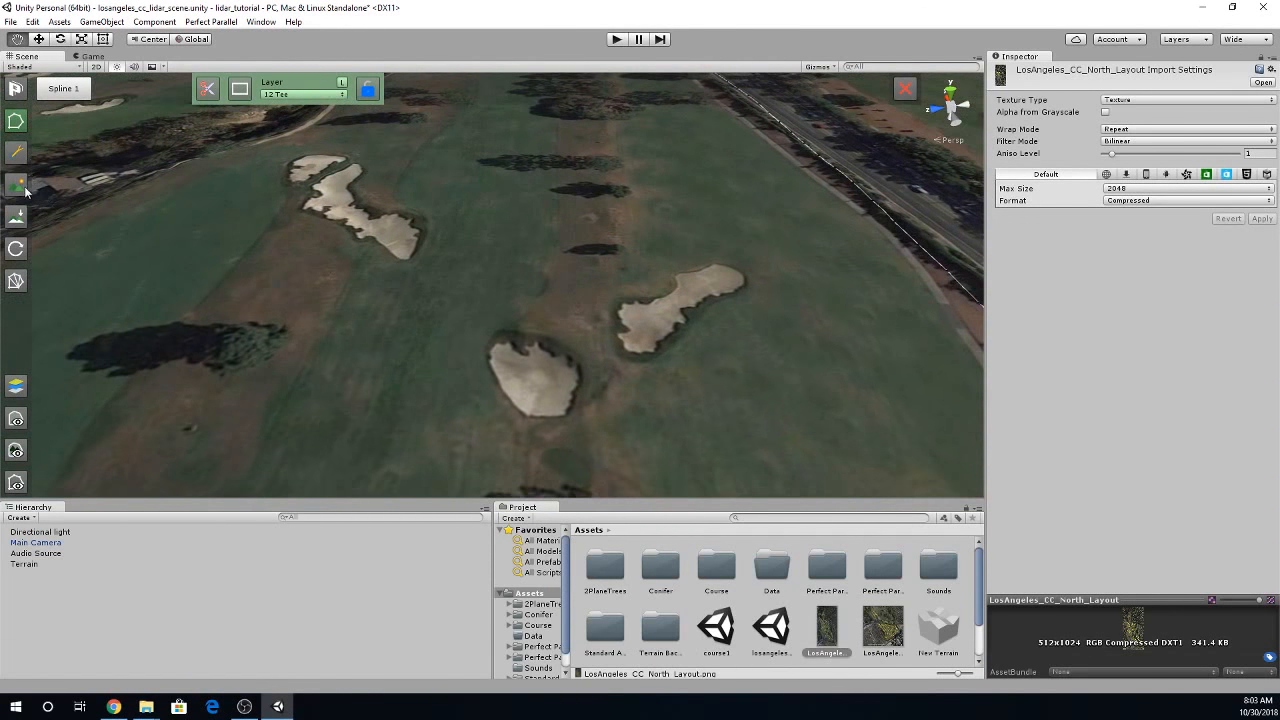
- Trace the small rounded bunker in the foreground with a closed spline on the 1 Bunker layer
left_click(16, 153)
left_click(16, 121)
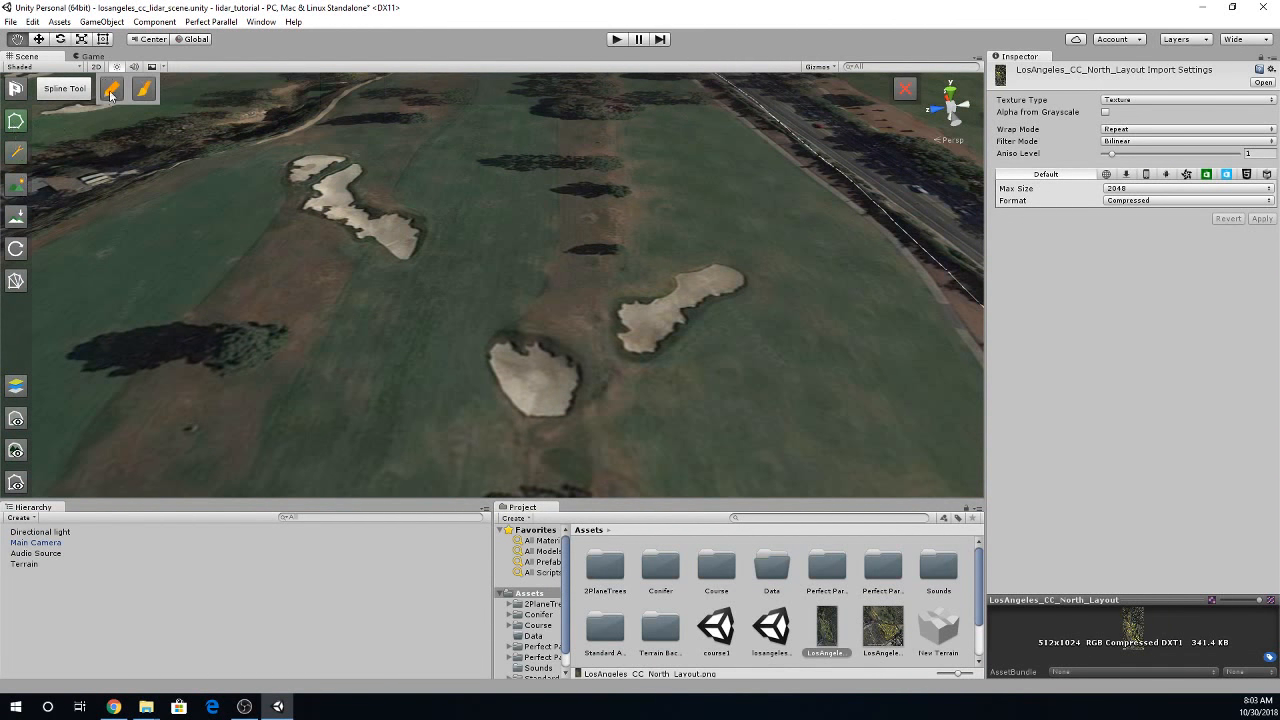
left_click(293, 96)
left_click(298, 109)
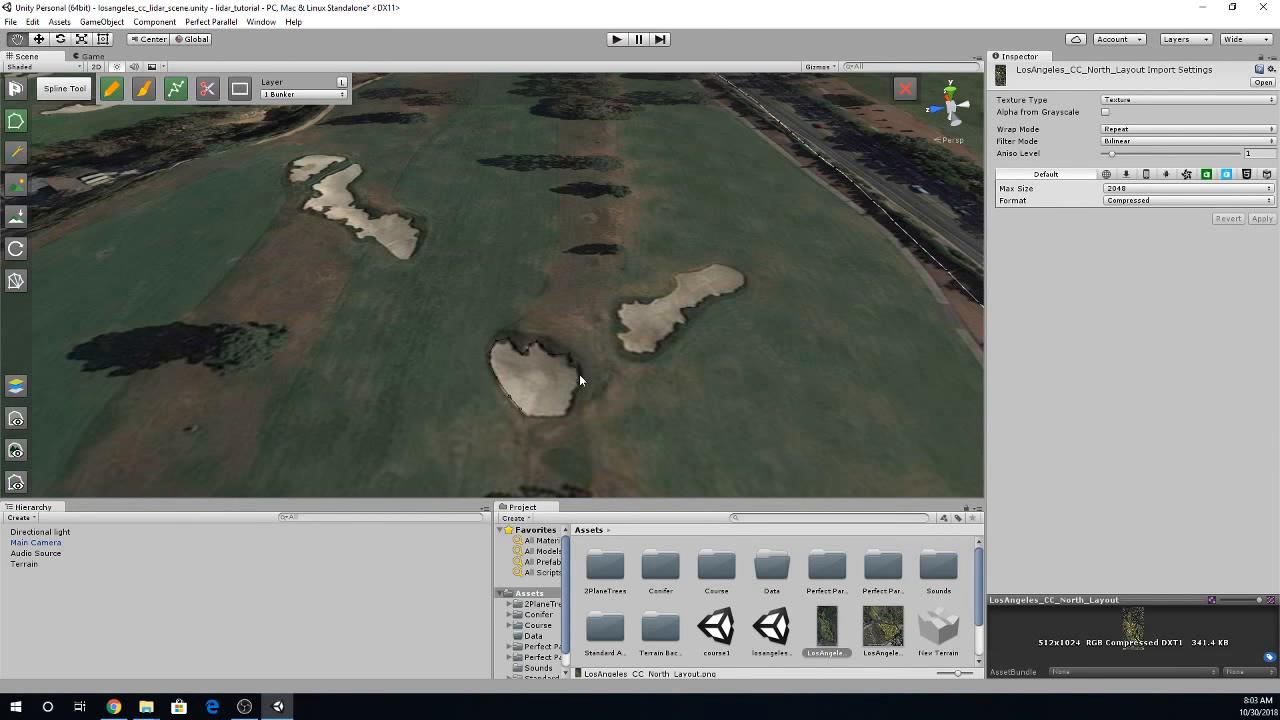
left_click(527, 418)
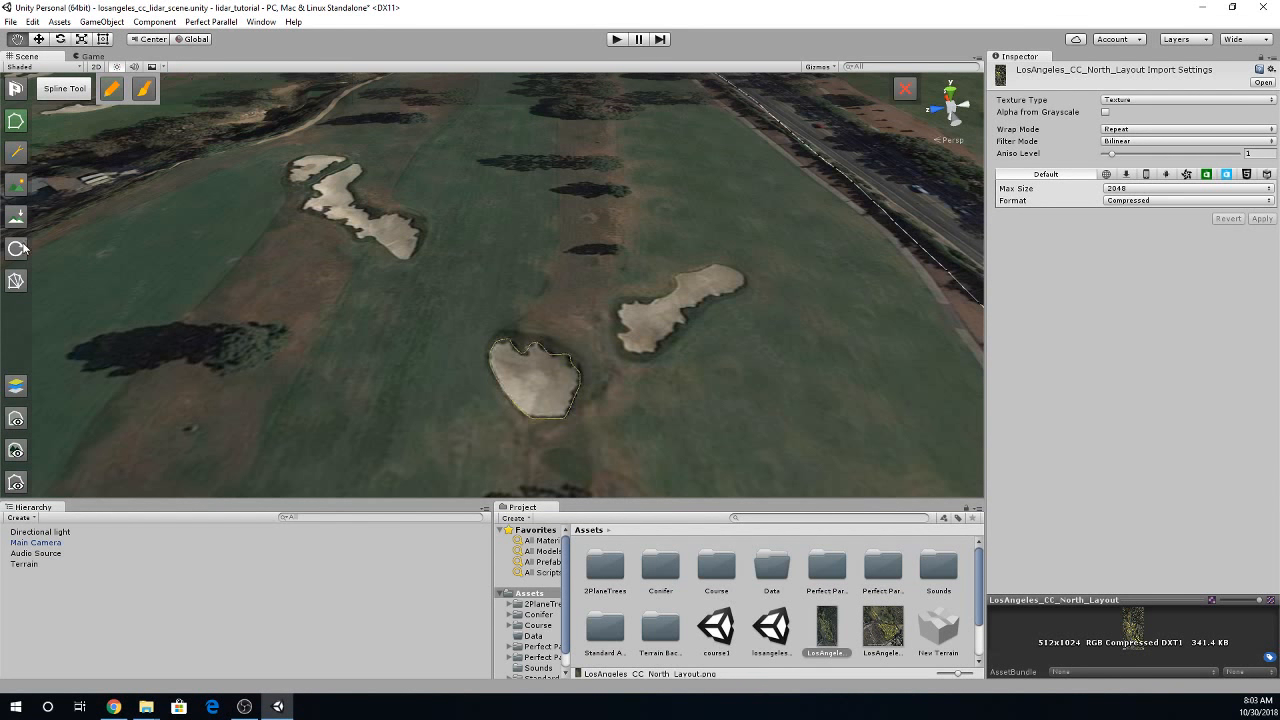
left_click(495, 368)
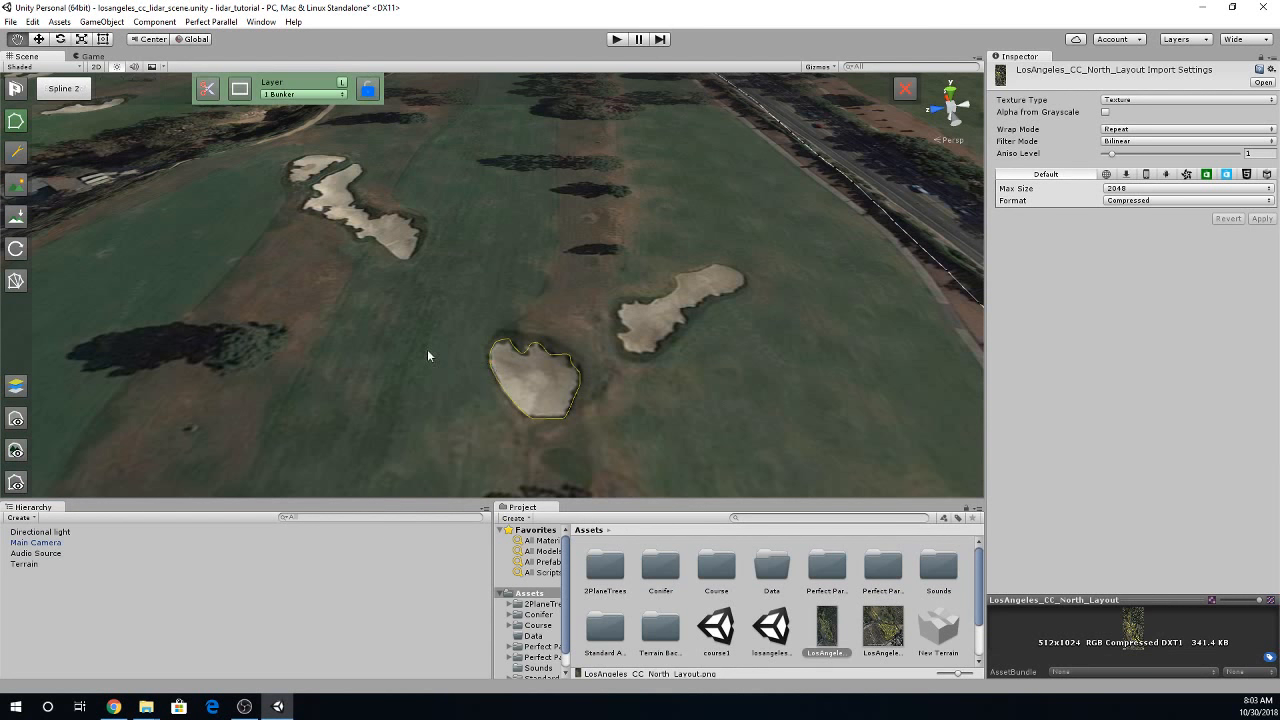
- Build the small rounded bunker's sand surface and ready the spline tool at the nearby long bunker
left_click(14, 283)
right_click_drag(432, 319, 578, 314)
key("w")
key("q")
key("w")
key("s")
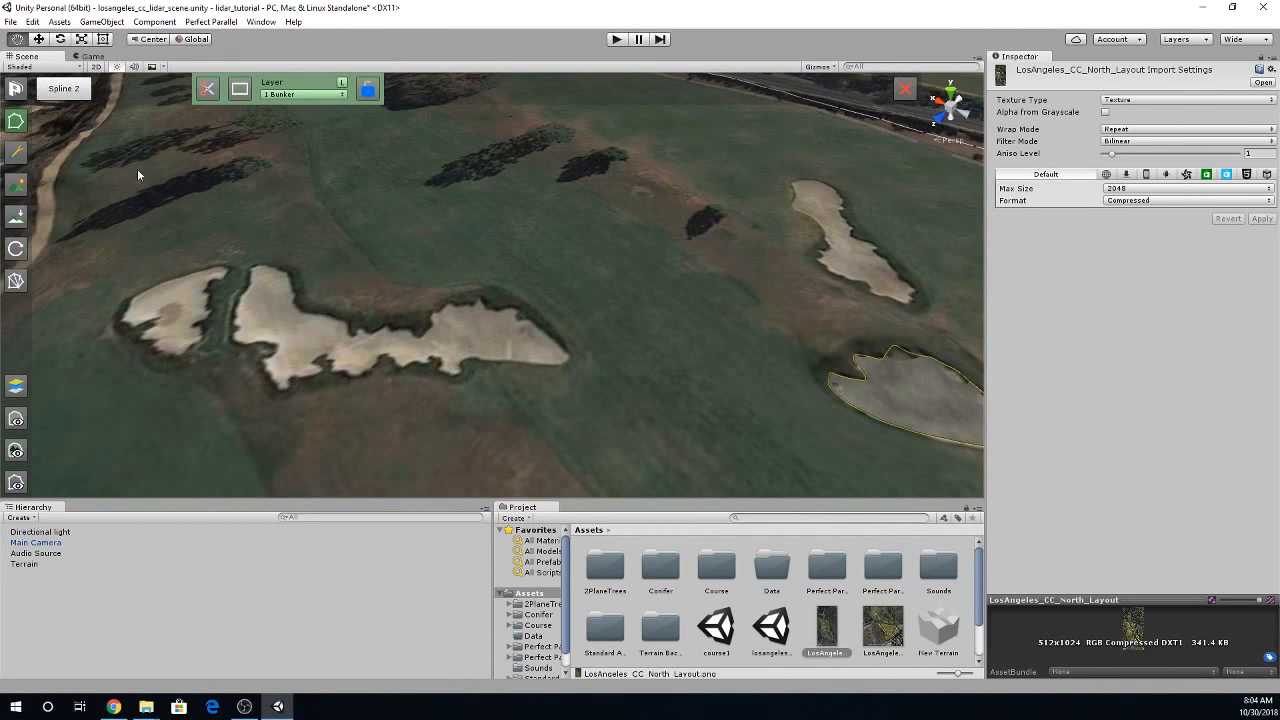
left_click(17, 122)
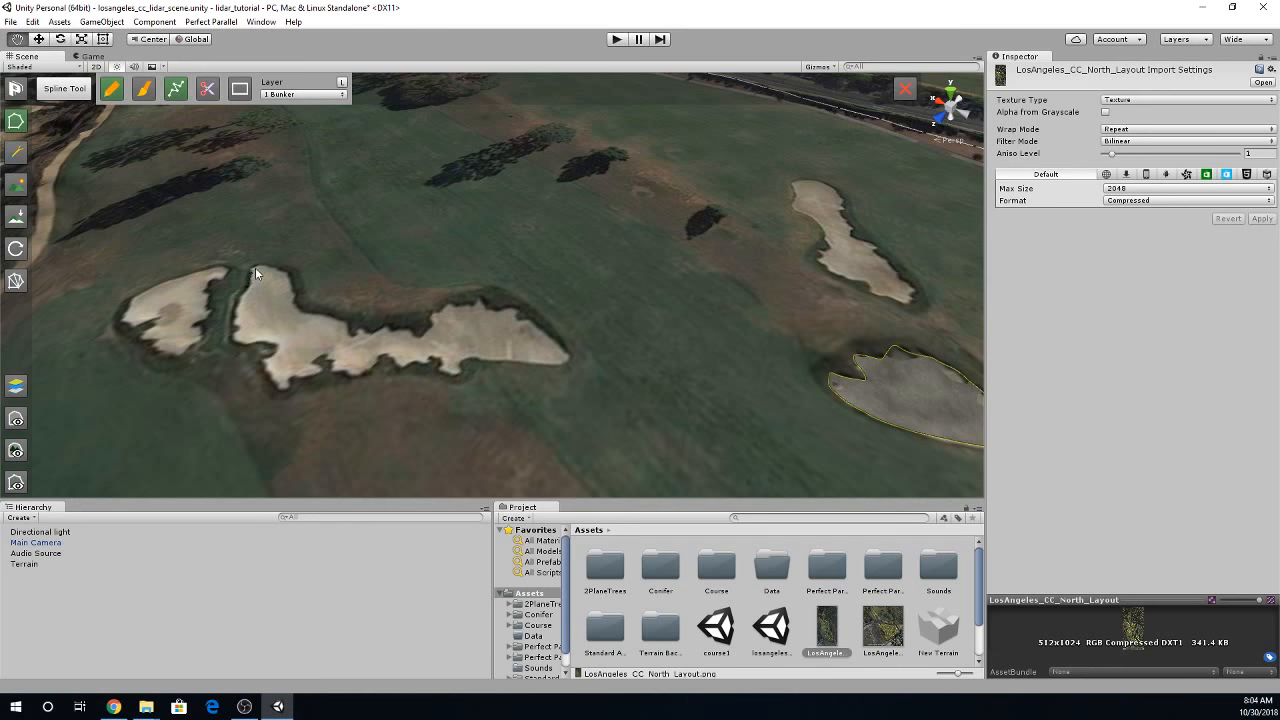
left_click_drag(294, 300, 295, 301)
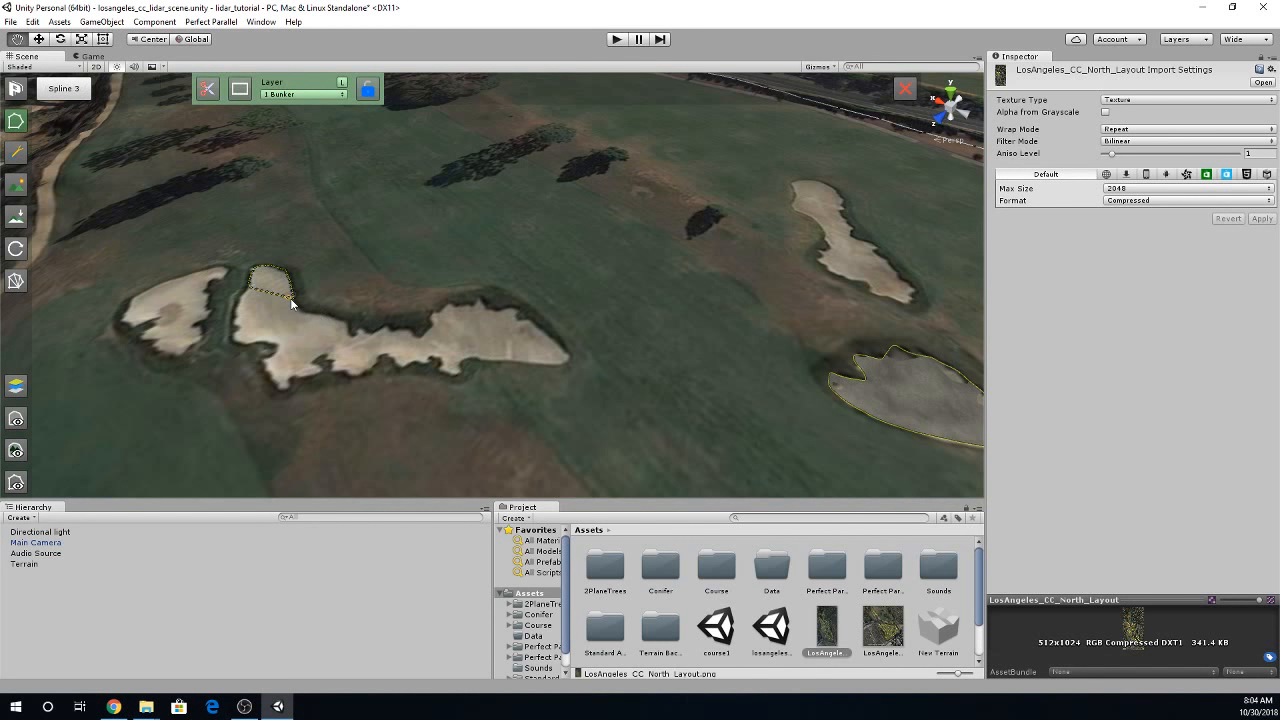
key("Delete")
left_click(112, 91)
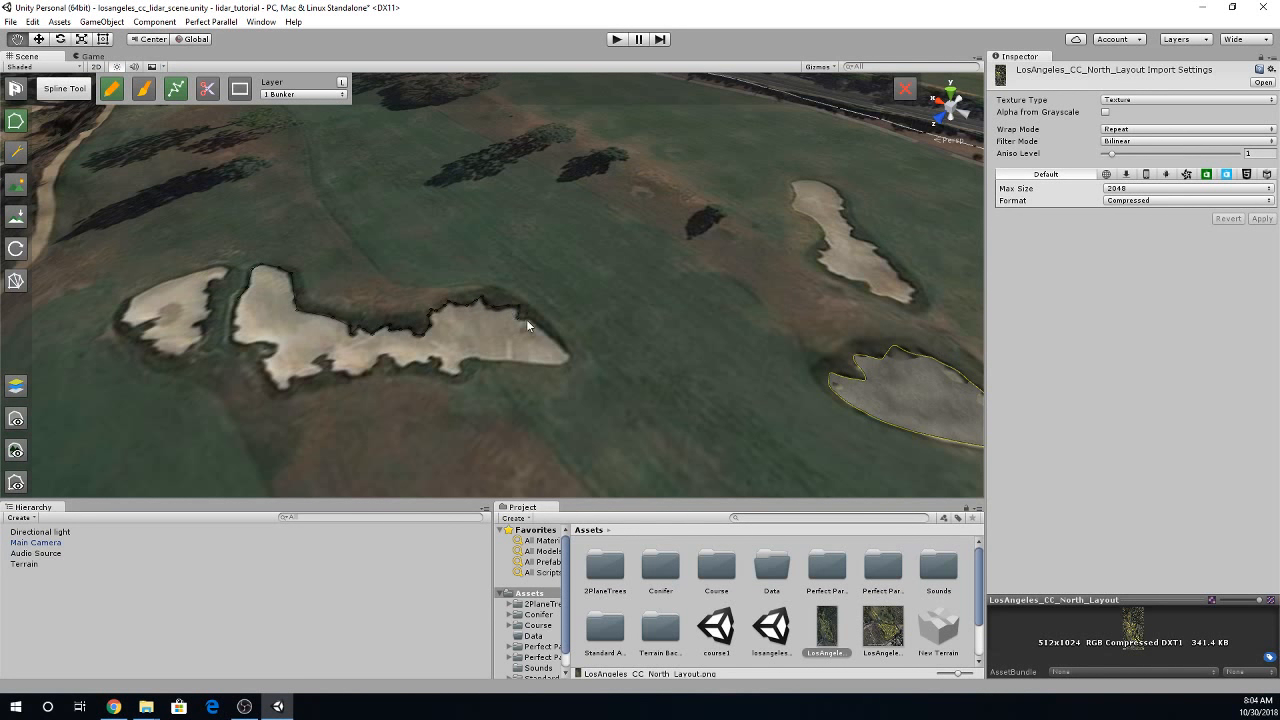
left_click(526, 319)
left_click(478, 319)
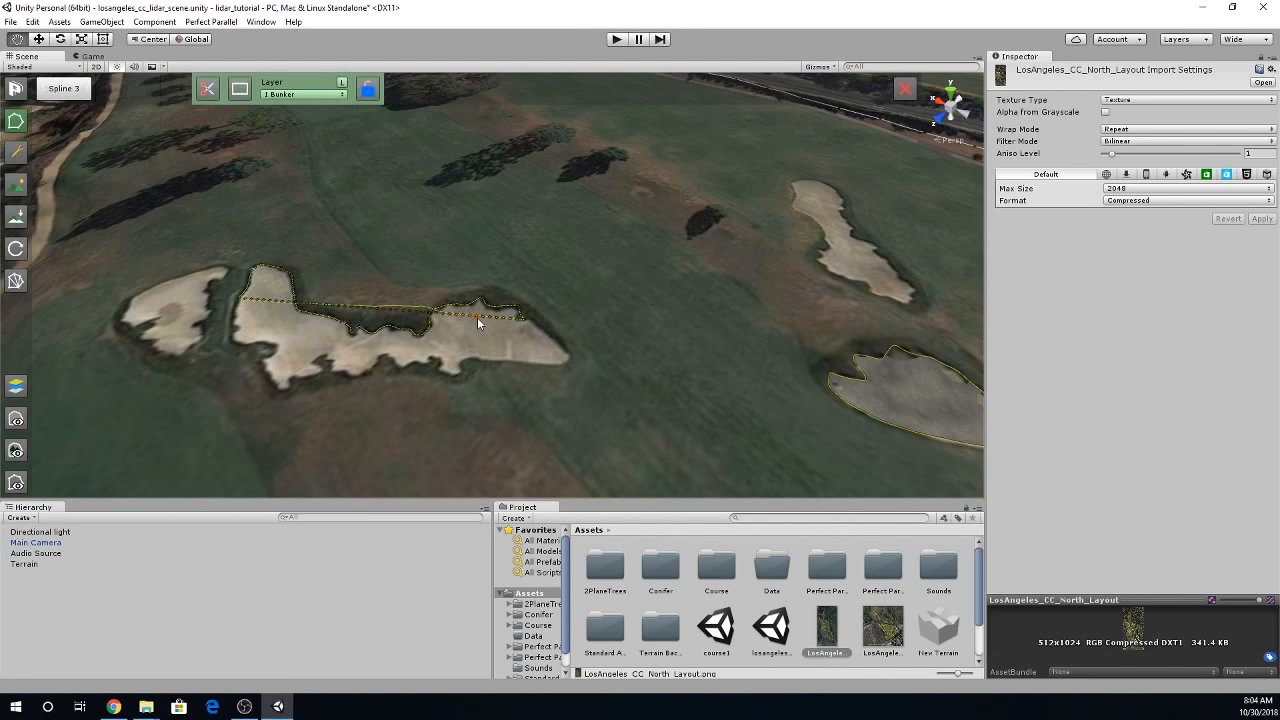
key("Delete")
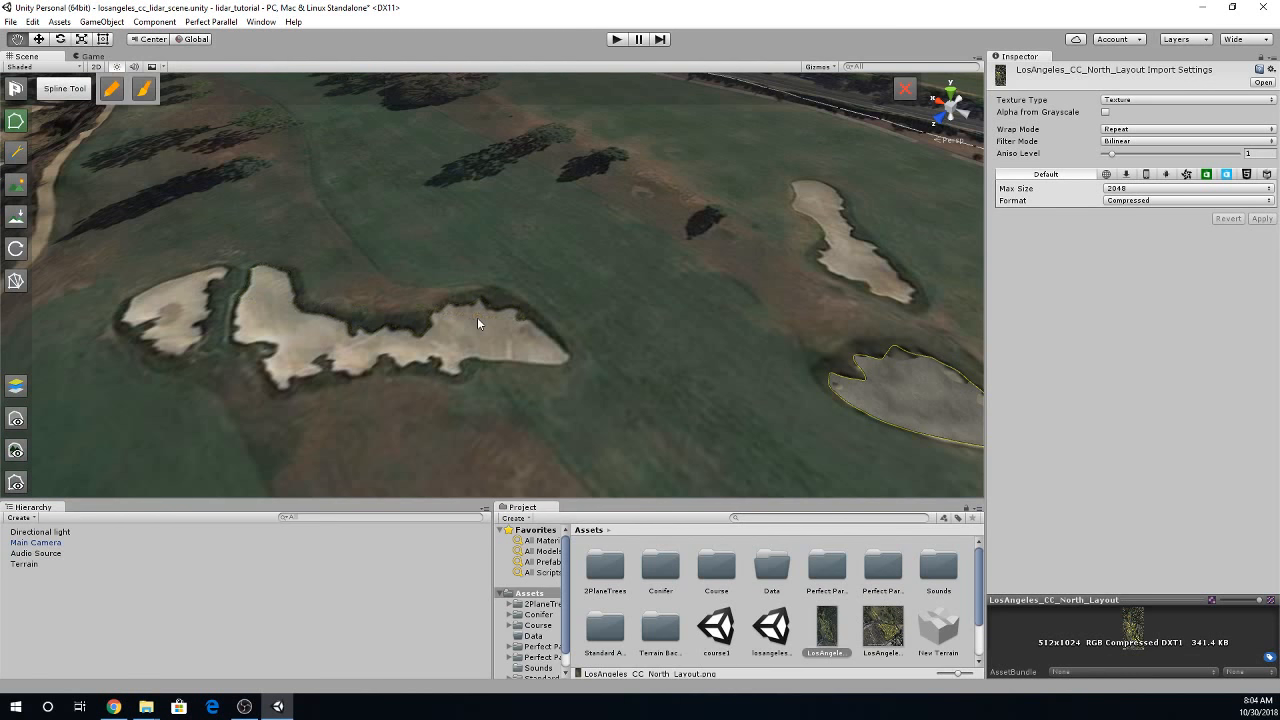
- Draw closed 1 Bunker splines around the long jagged bunker and the small one beside it, and build both sand surfaces
left_click(112, 91)
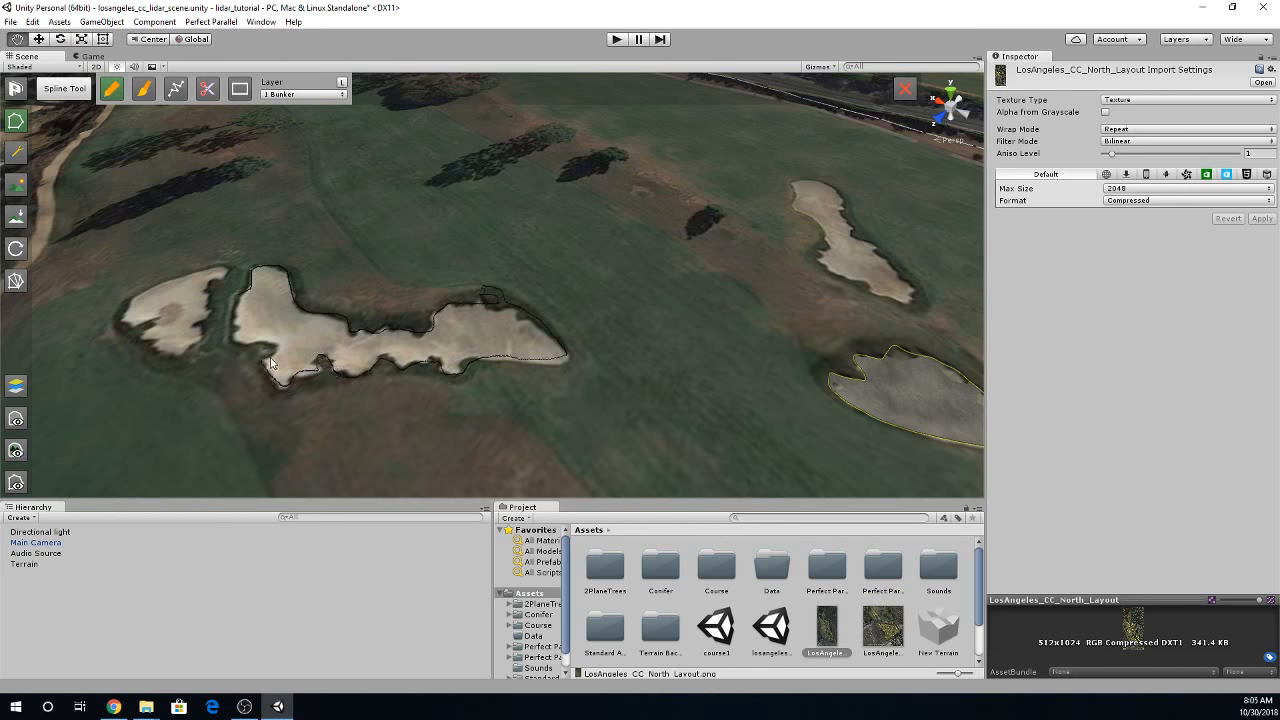
left_click_drag(245, 339, 239, 291)
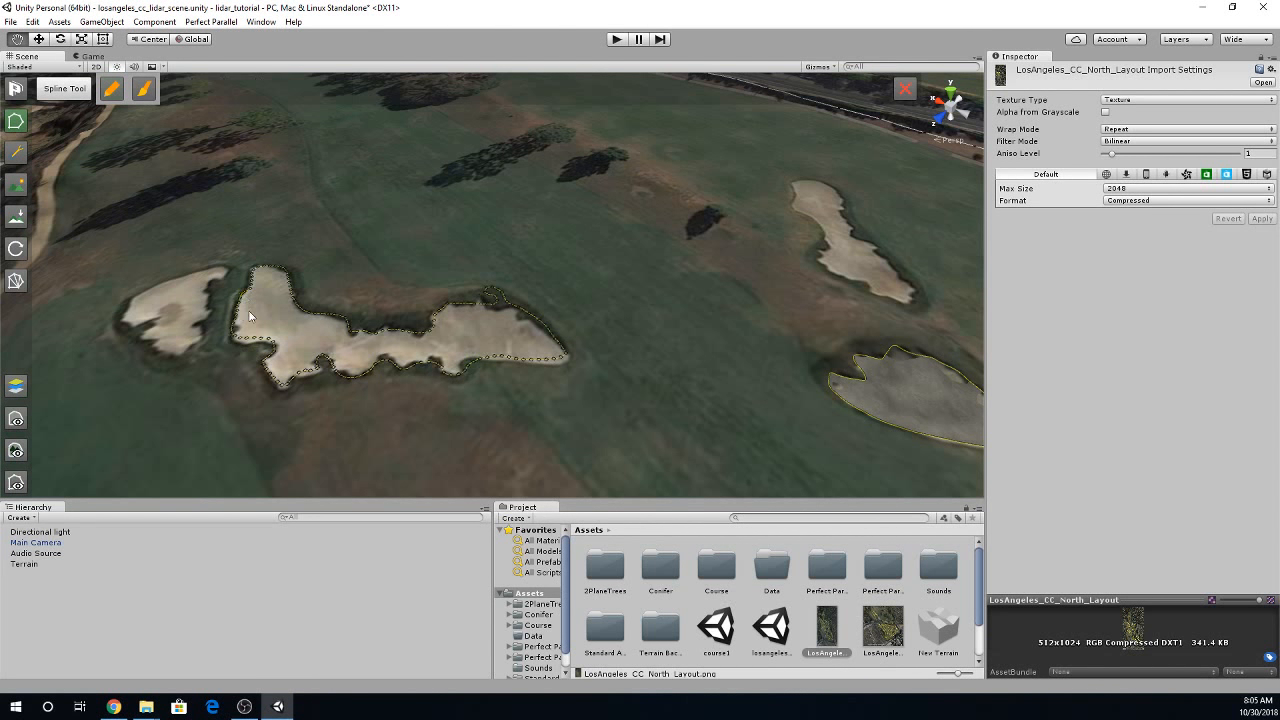
left_click(110, 90)
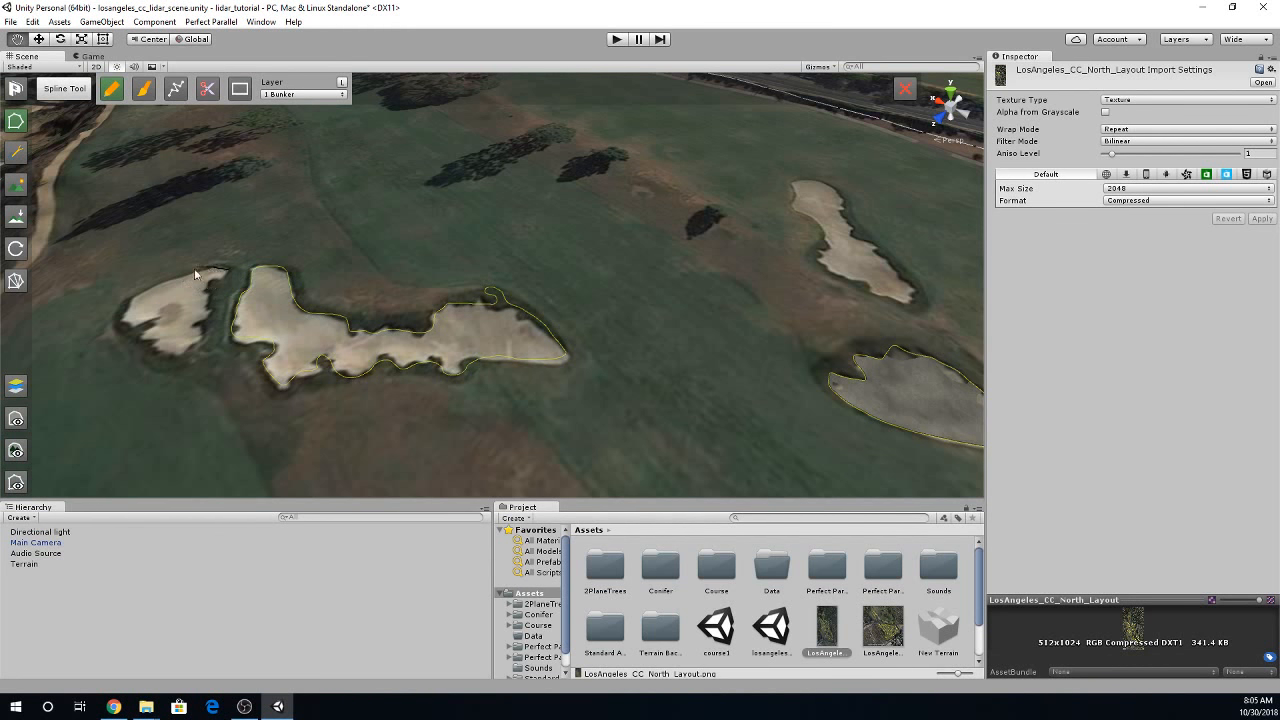
left_click_drag(228, 270, 133, 297)
mouse_move(207, 340)
left_mouse_down()
mouse_move(207, 291)
mouse_move(226, 272)
left_mouse_up()
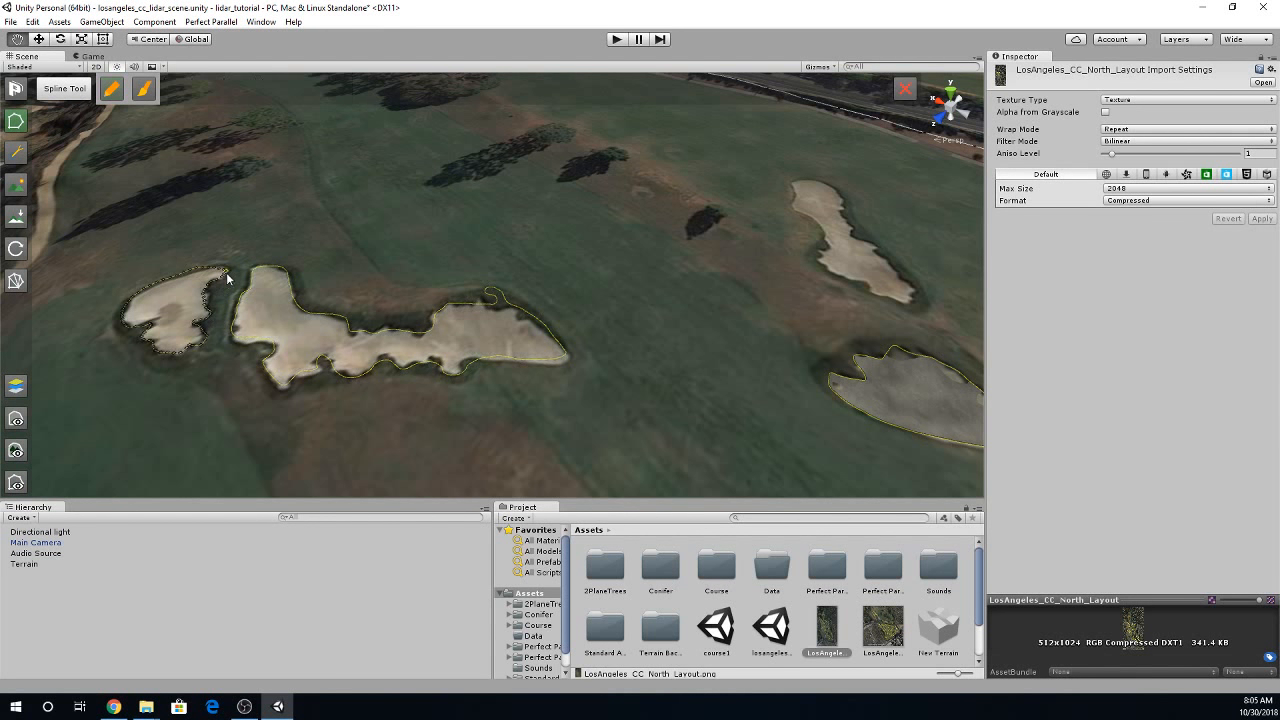
left_click(16, 281)
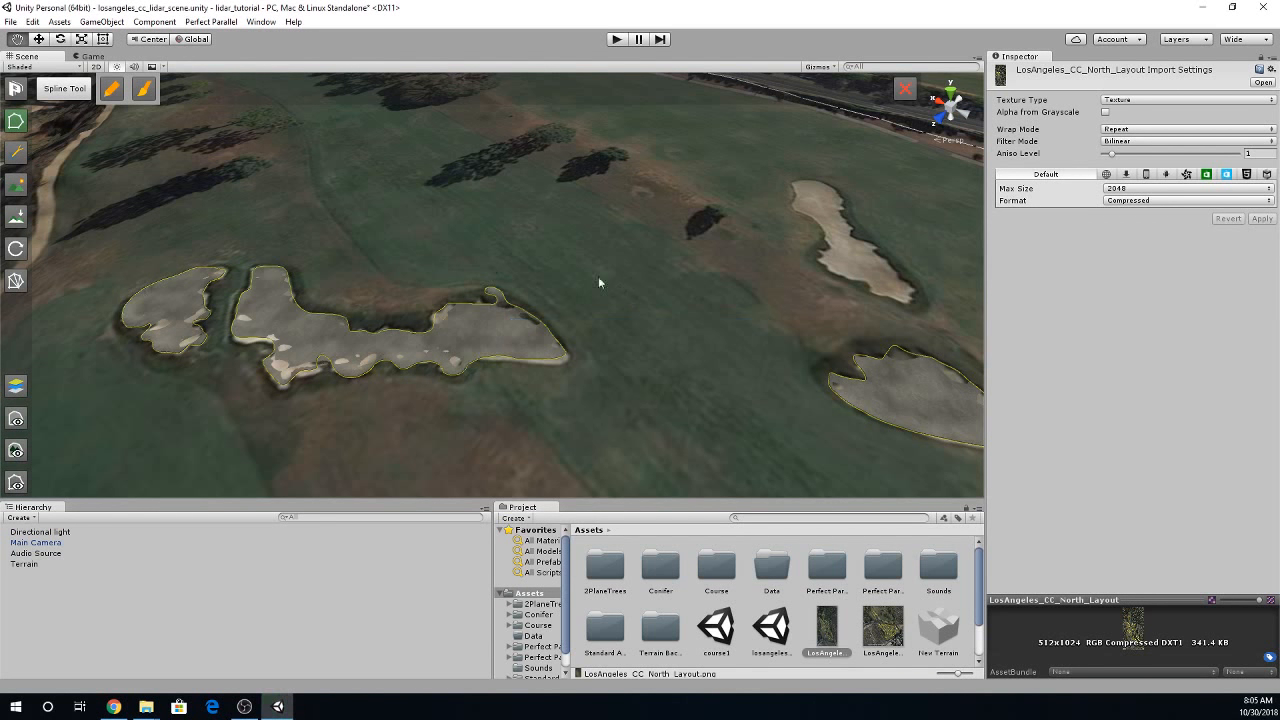
- Trace the bunker beside the long palm shadows near the far greens with a closed spline on the 1 Bunker layer
key("w")
right_click_drag(655, 317, 560, 351)
key("Tab")
key("w")
key("Tab")
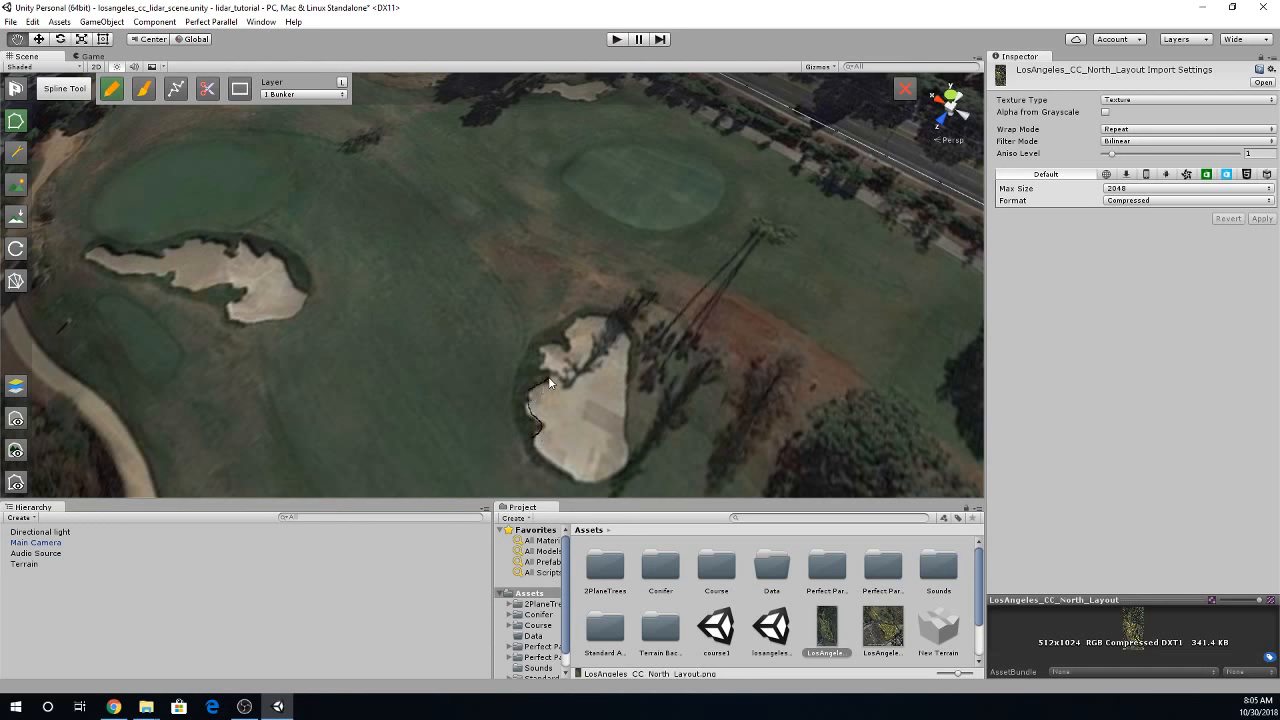
left_click_drag(541, 354, 559, 343)
left_click_drag(537, 453, 535, 442)
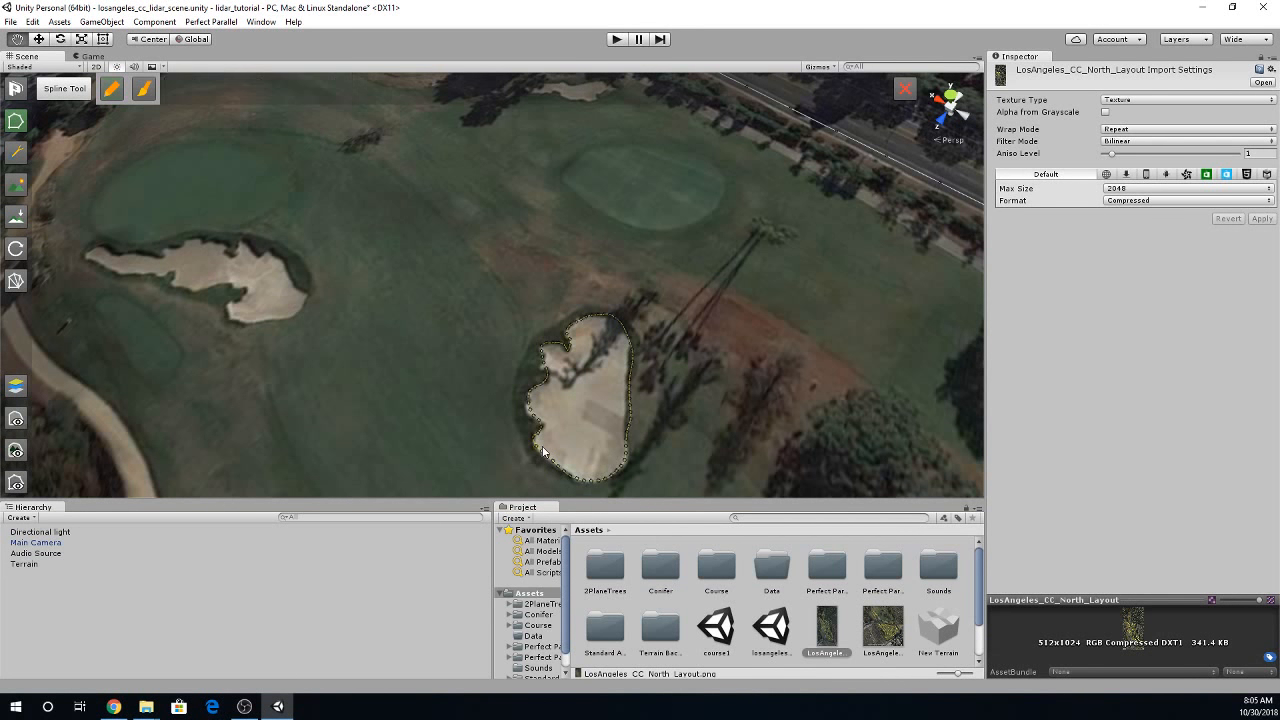
- Draw a closed 1 Bunker spline around the narrow-tailed bunker directly below the large green
left_click(113, 90)
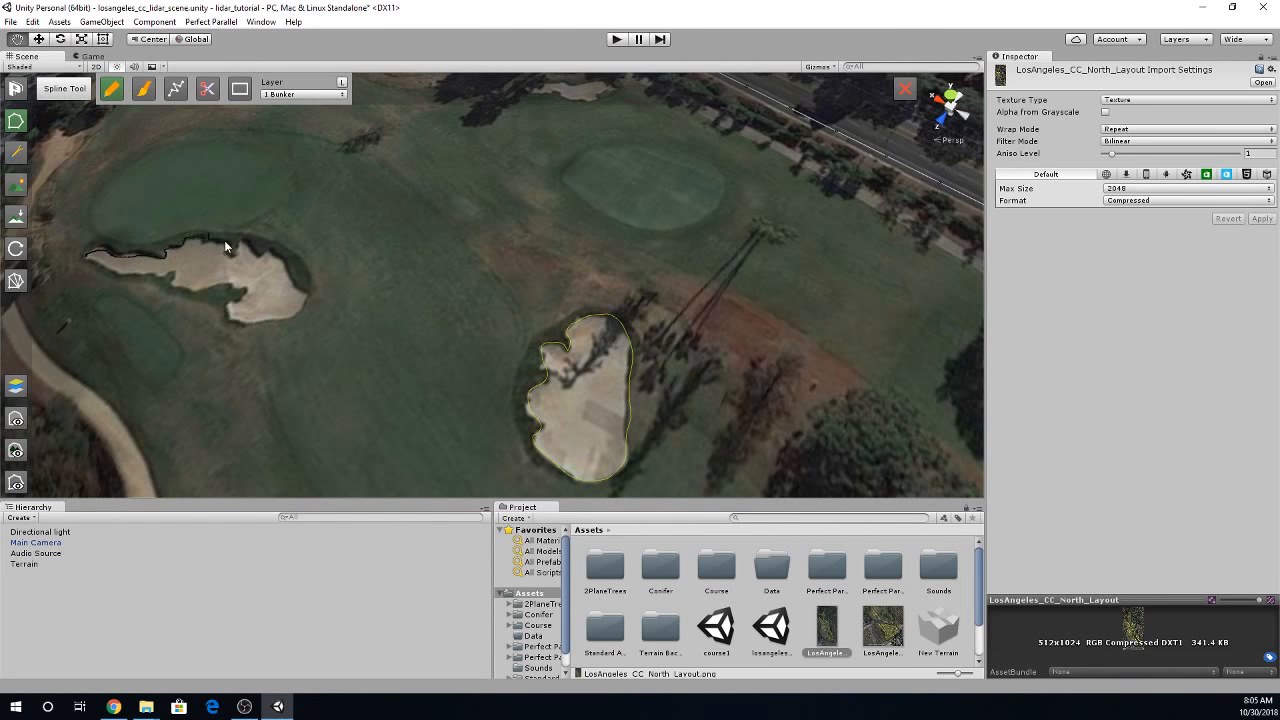
left_click_drag(229, 253, 276, 253)
left_click_drag(242, 291, 229, 288)
left_click_drag(89, 265, 87, 262)
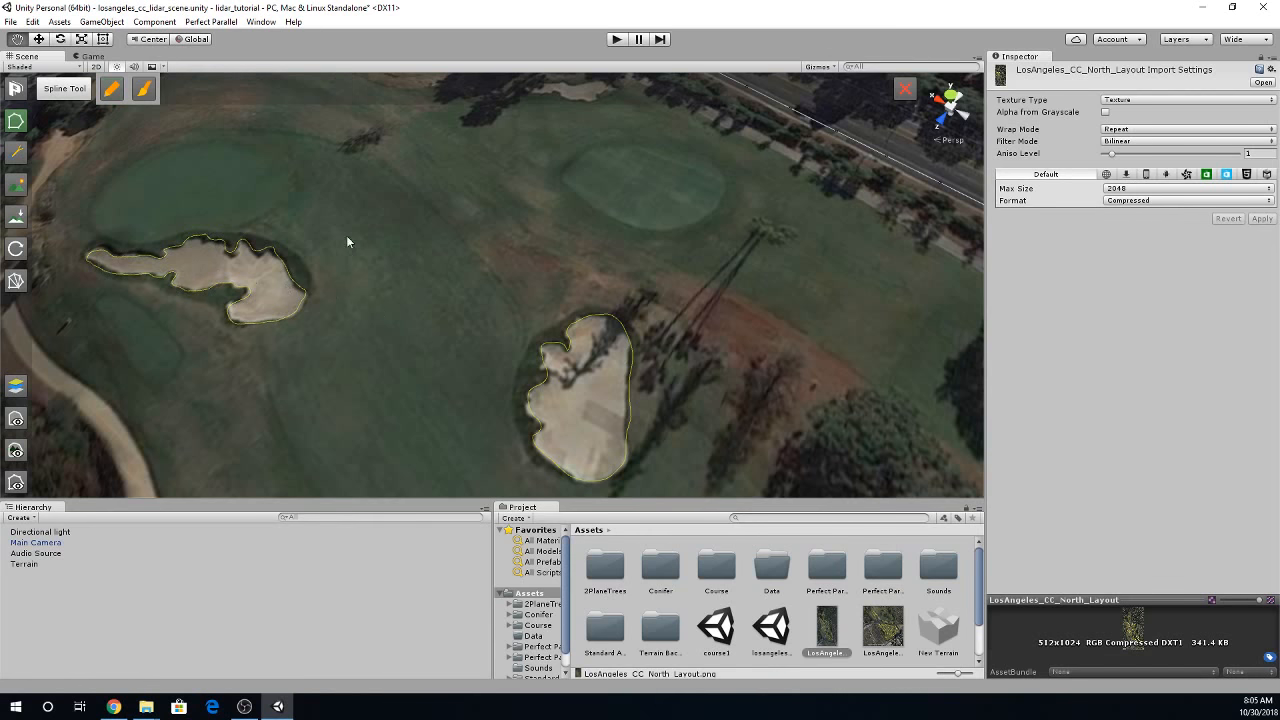
- Draw a closed, rounded spline on the 7 Green layer around the putting green above the narrow-tailed bunker
right_click_drag(346, 236, 386, 260)
left_click(111, 88)
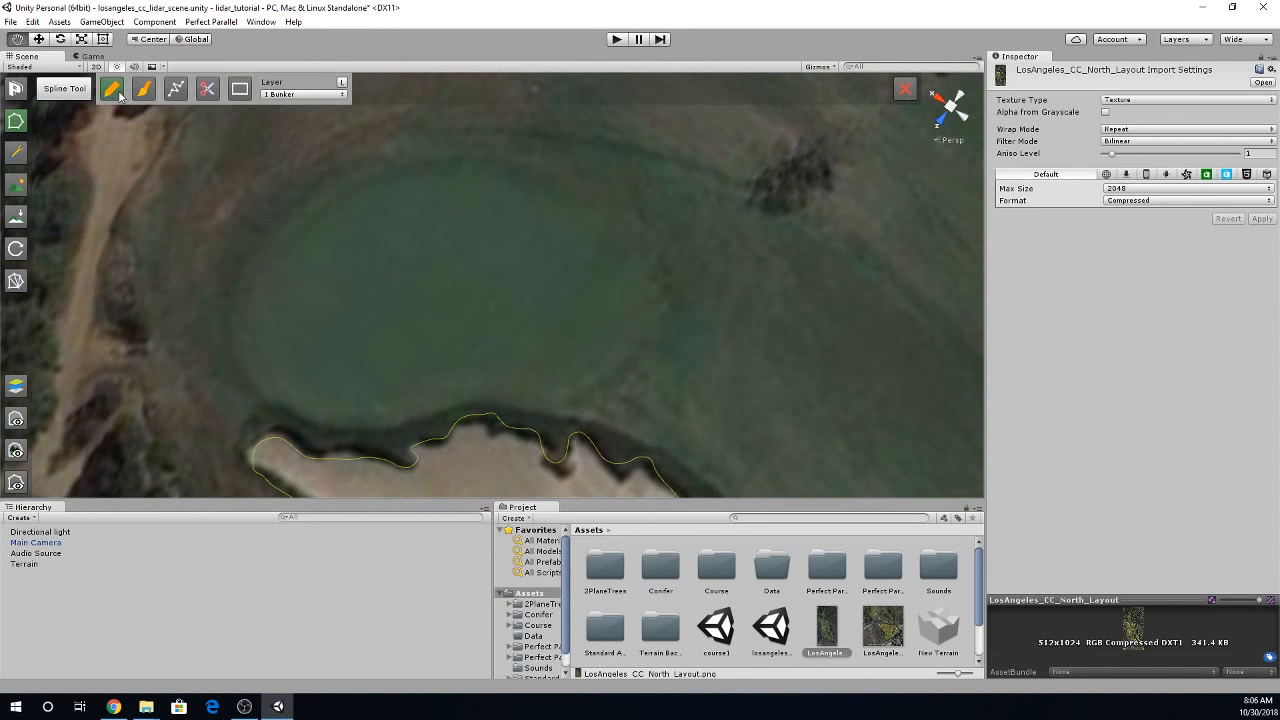
left_click(289, 96)
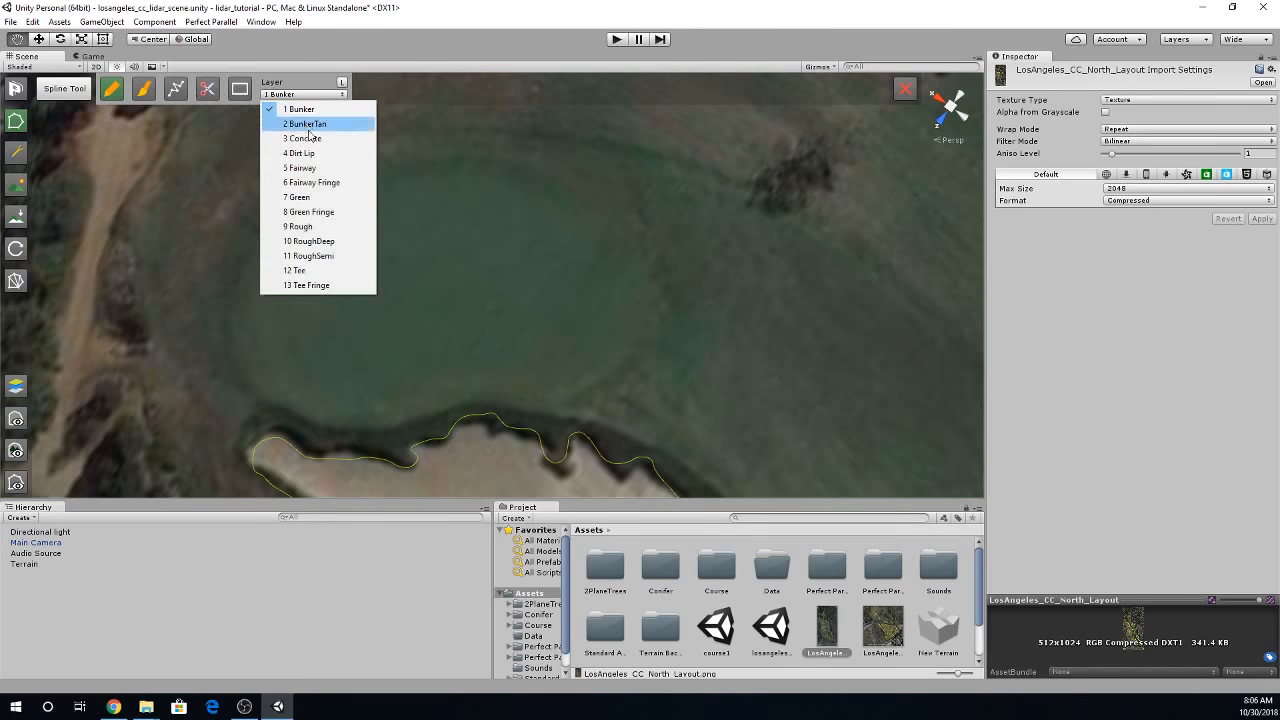
left_click(295, 206)
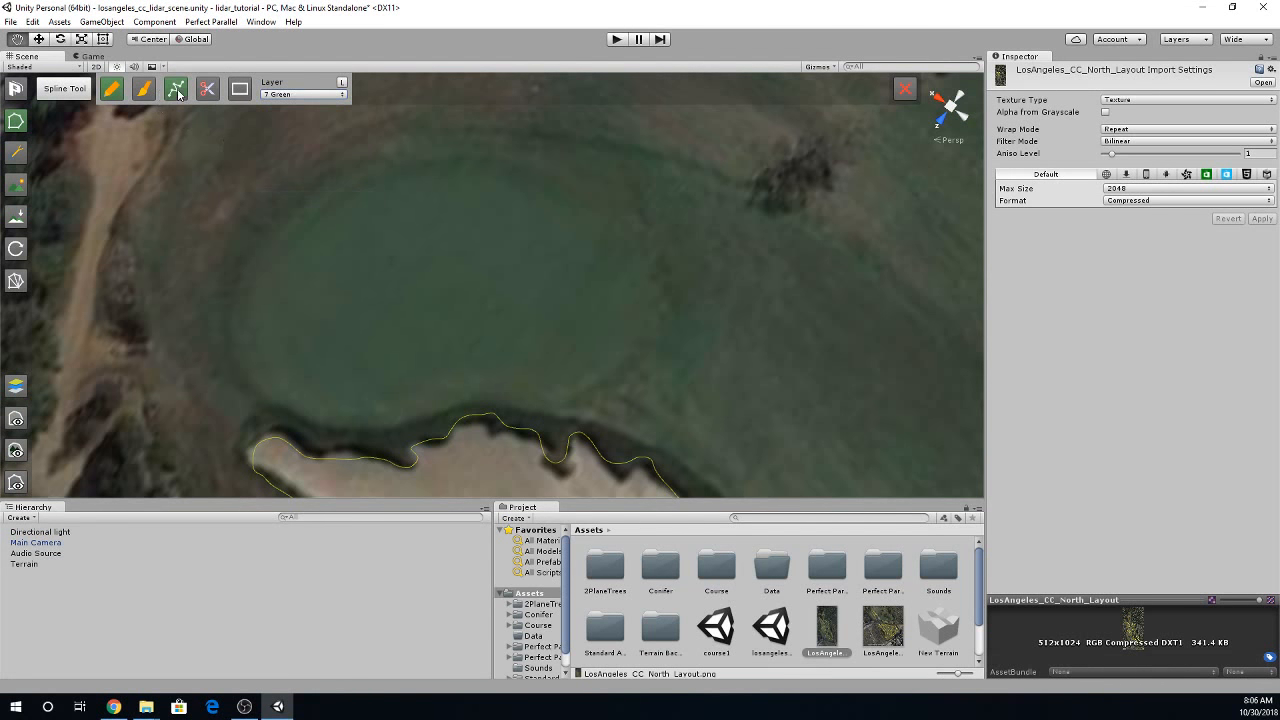
left_click(175, 88)
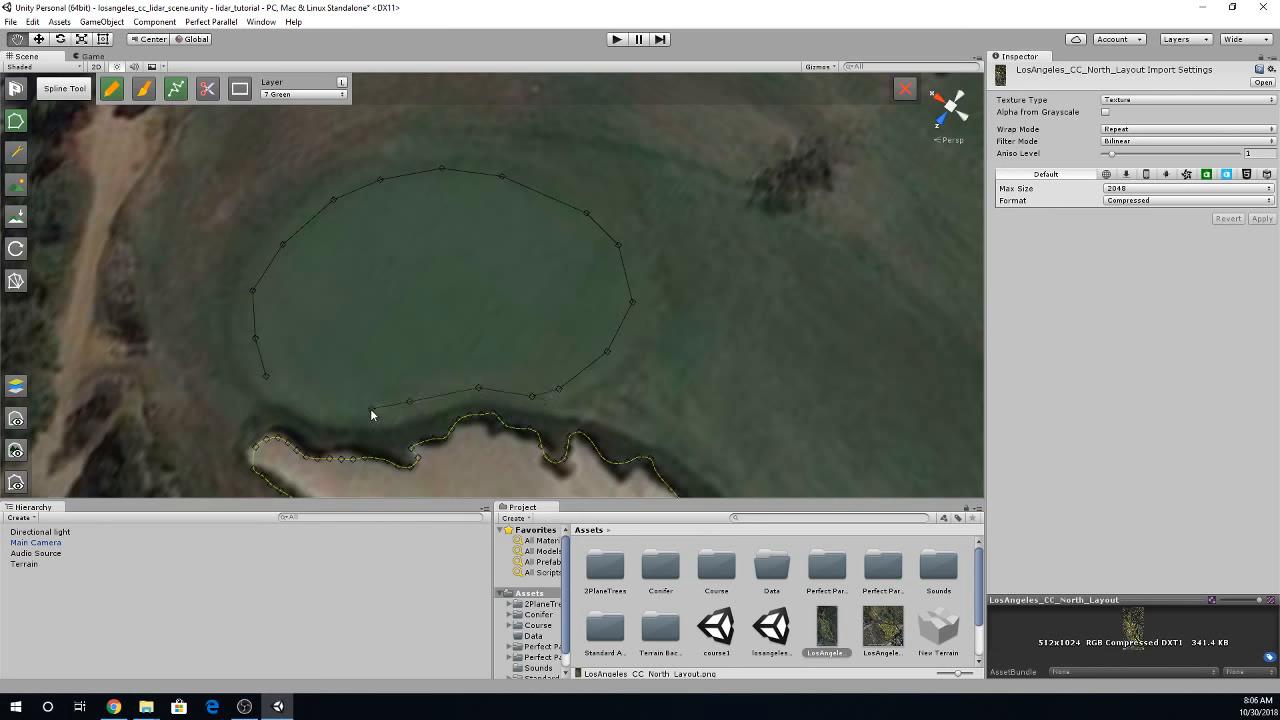
left_click(277, 386)
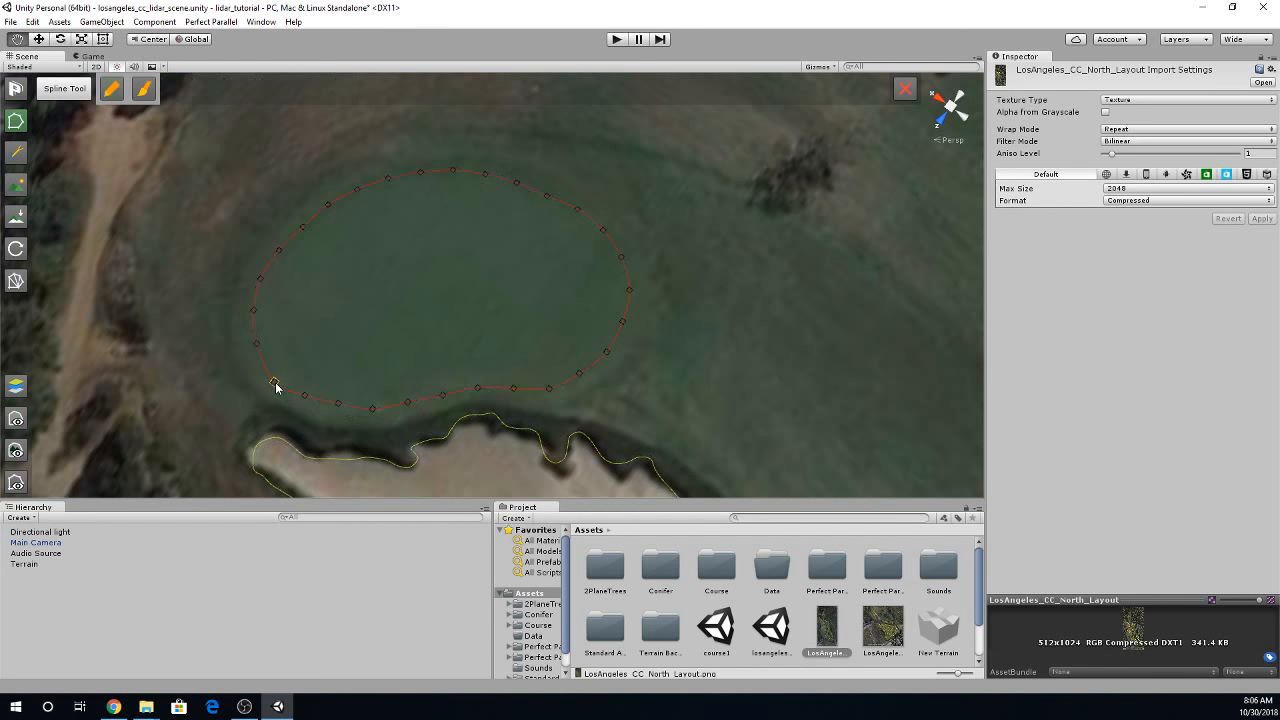
- Draw a closed, rounded 5 Fairway spline from around the tee to around the green, curving past the bunkers along the hole
left_click_drag(468, 243, 571, 210, "alt")
key("s")
right_click_drag(571, 205, 676, 240)
key("s")
key("d")
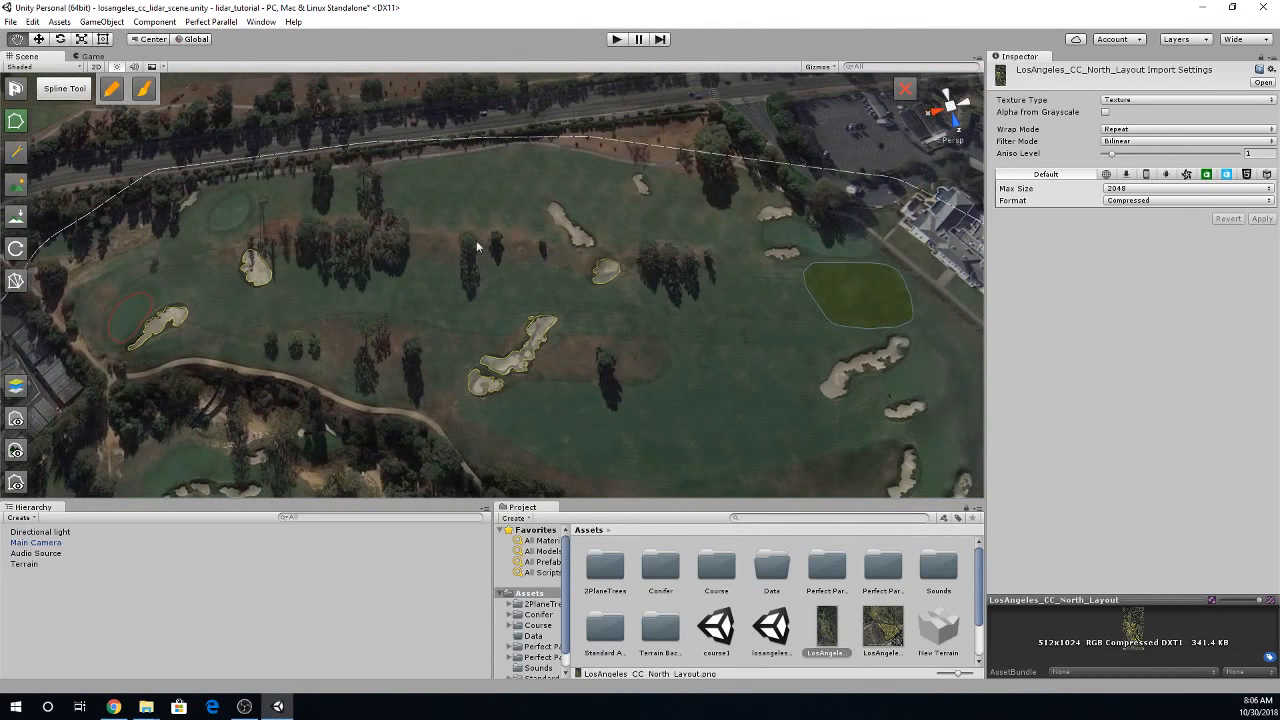
left_click(117, 94)
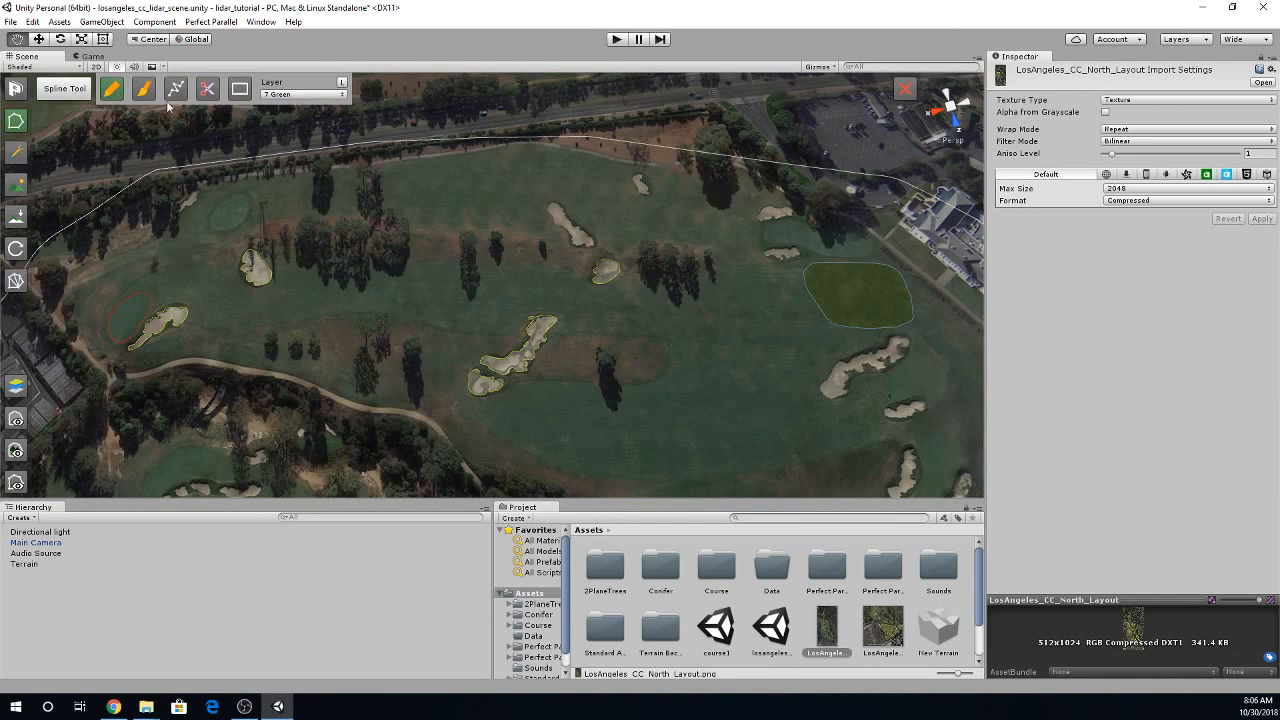
left_click(300, 94)
left_click(312, 167)
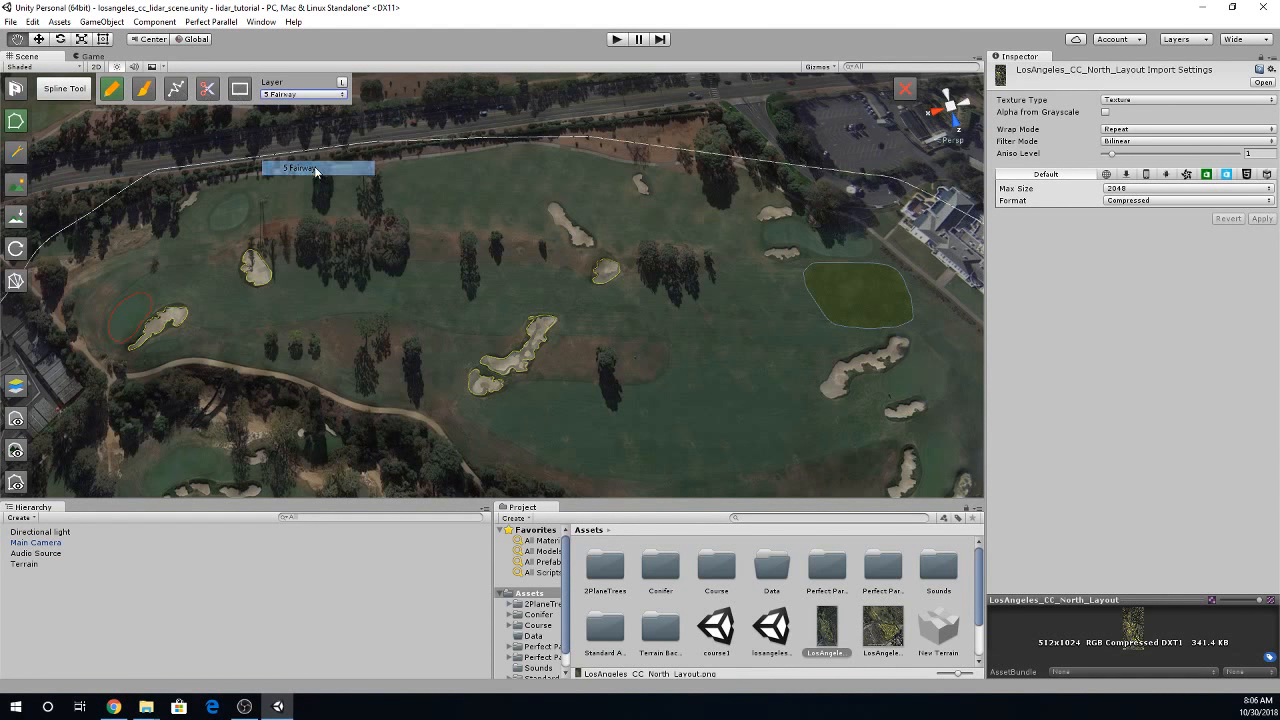
left_click(181, 95)
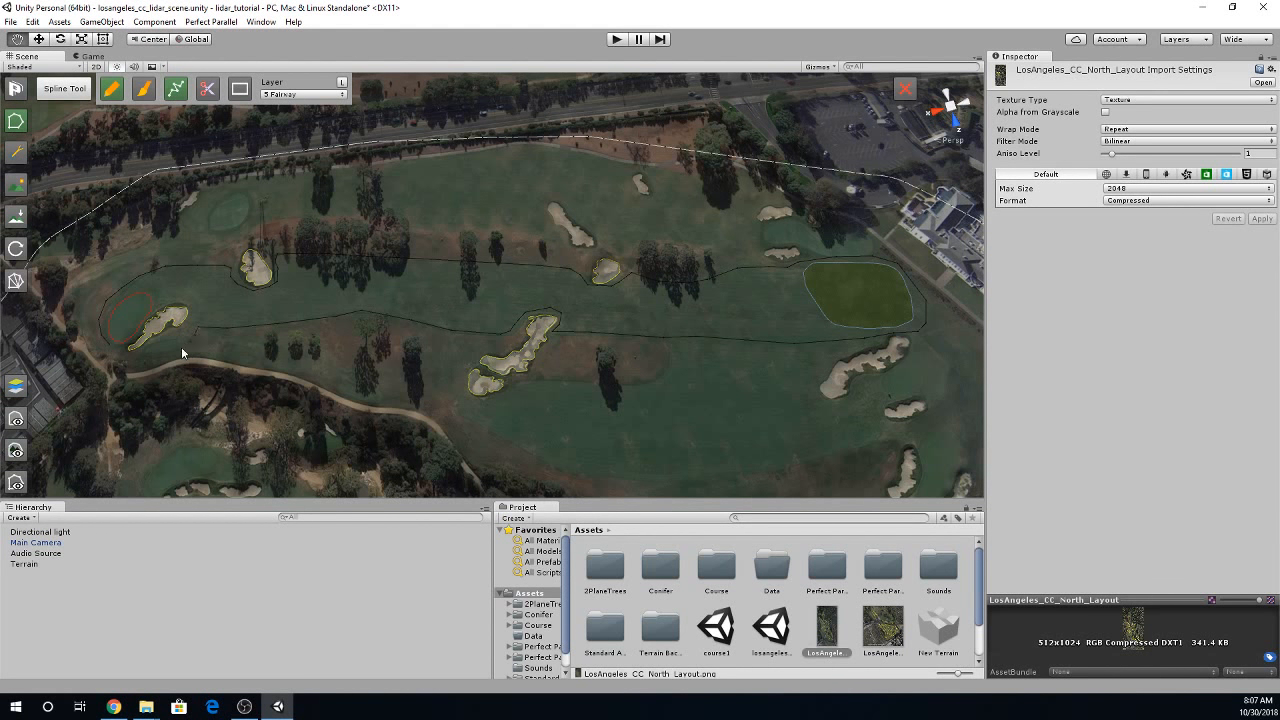
left_click(107, 346)
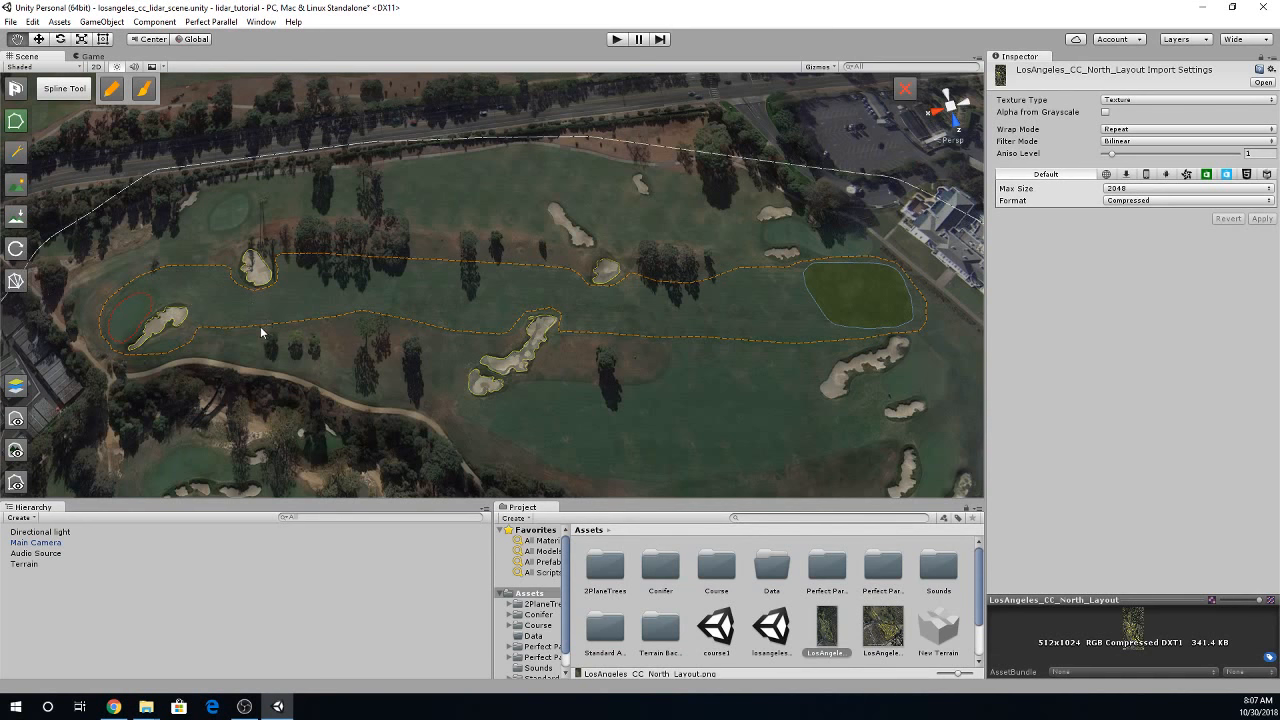
- Adjust the fairway spline's points into a smooth curve around the small rounded bunker, and build the course splines
scroll(257, 328, "up", 2)
right_click_drag(381, 325, 591, 277)
key("w")
left_click_drag(593, 252, 603, 262)
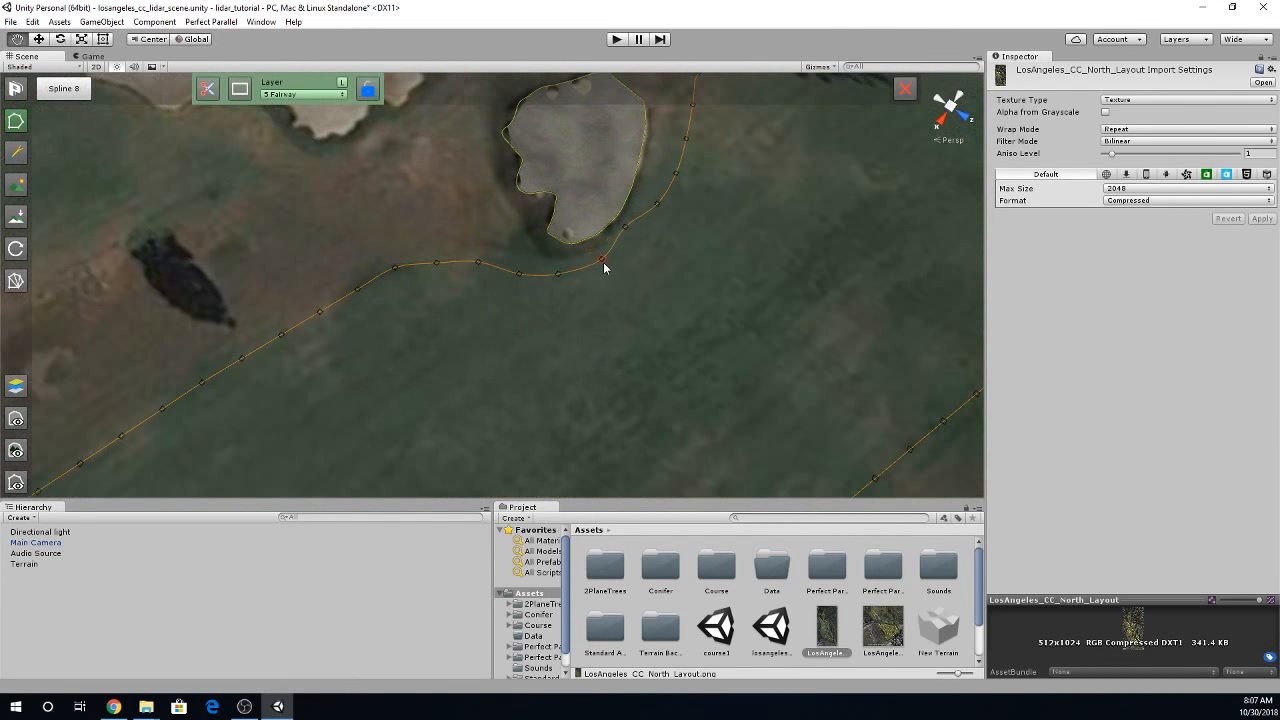
left_click_drag(520, 273, 523, 267)
left_click_drag(623, 229, 660, 208)
left_click(17, 281)
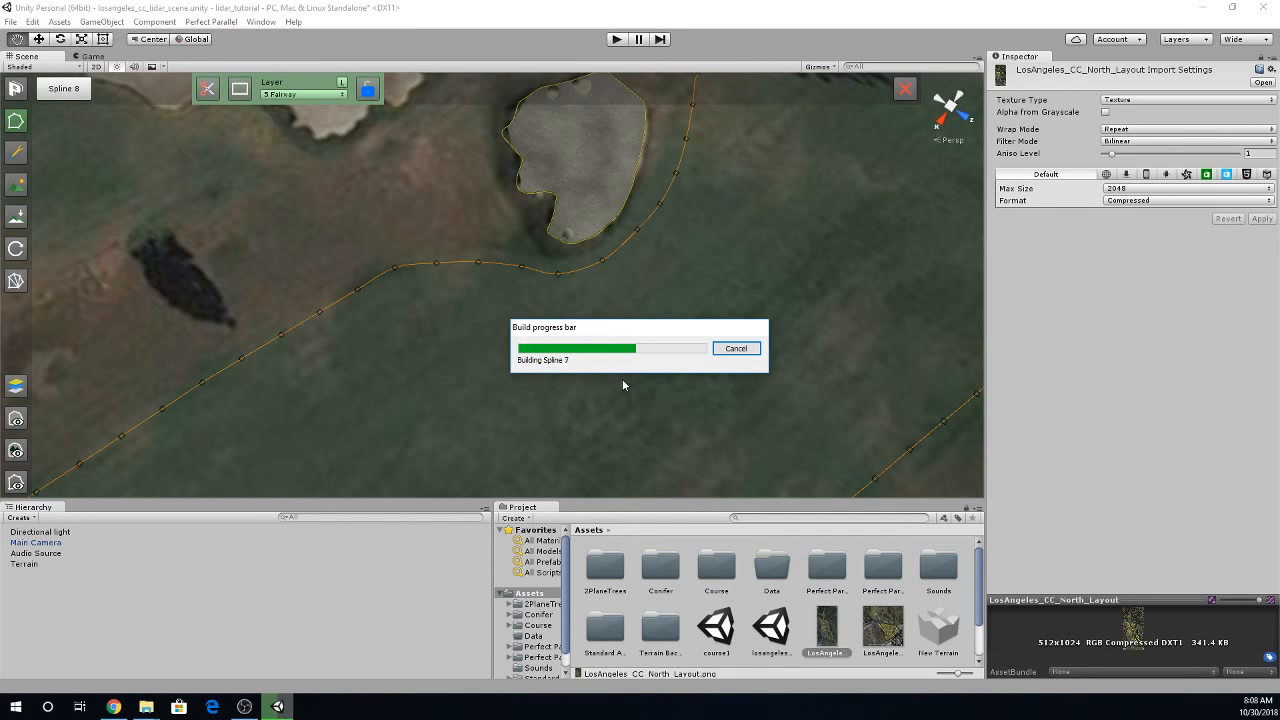
- Draw a closed spline on the 9 Rough layer surrounding the whole fairway, from beyond the green to beyond the tee
right_click_drag(701, 360, 686, 235)
scroll(503, 382, "down", 14)
scroll(508, 393, "down", 5)
scroll(644, 296, "down", 6)
right_click_drag(643, 301, 523, 277)
scroll(484, 278, "down", 6)
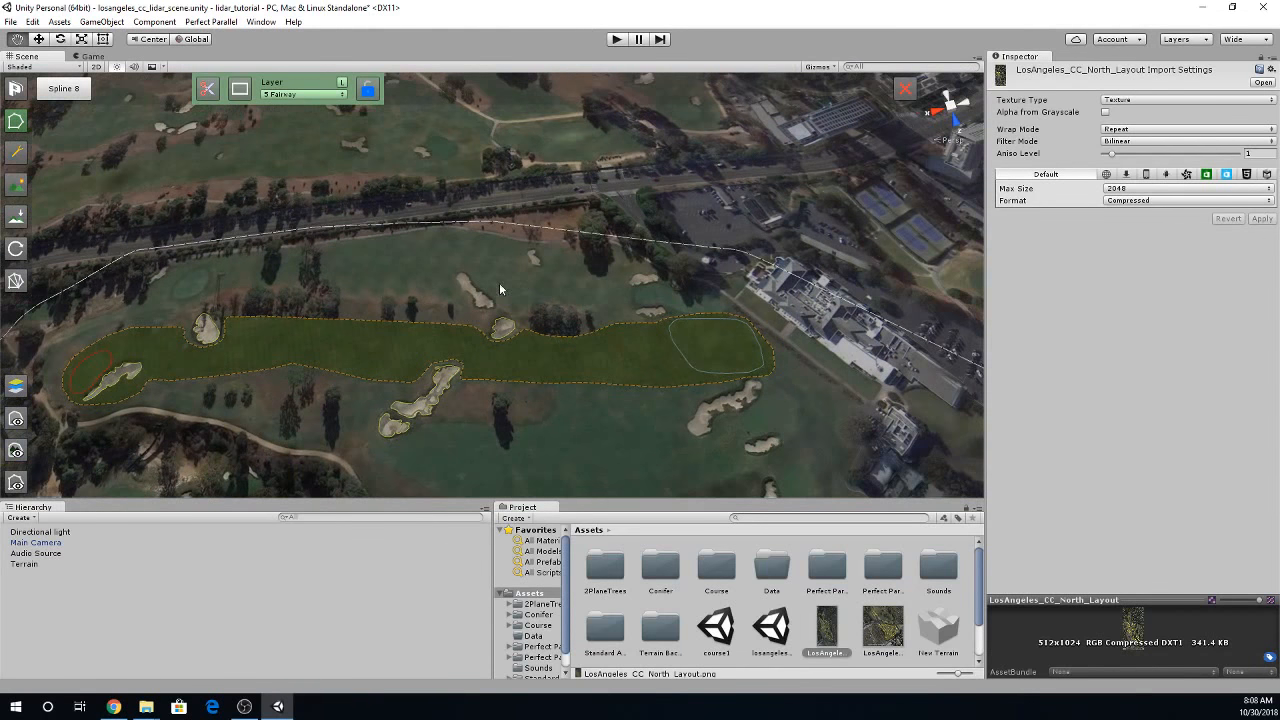
left_click(444, 280)
left_click(120, 93)
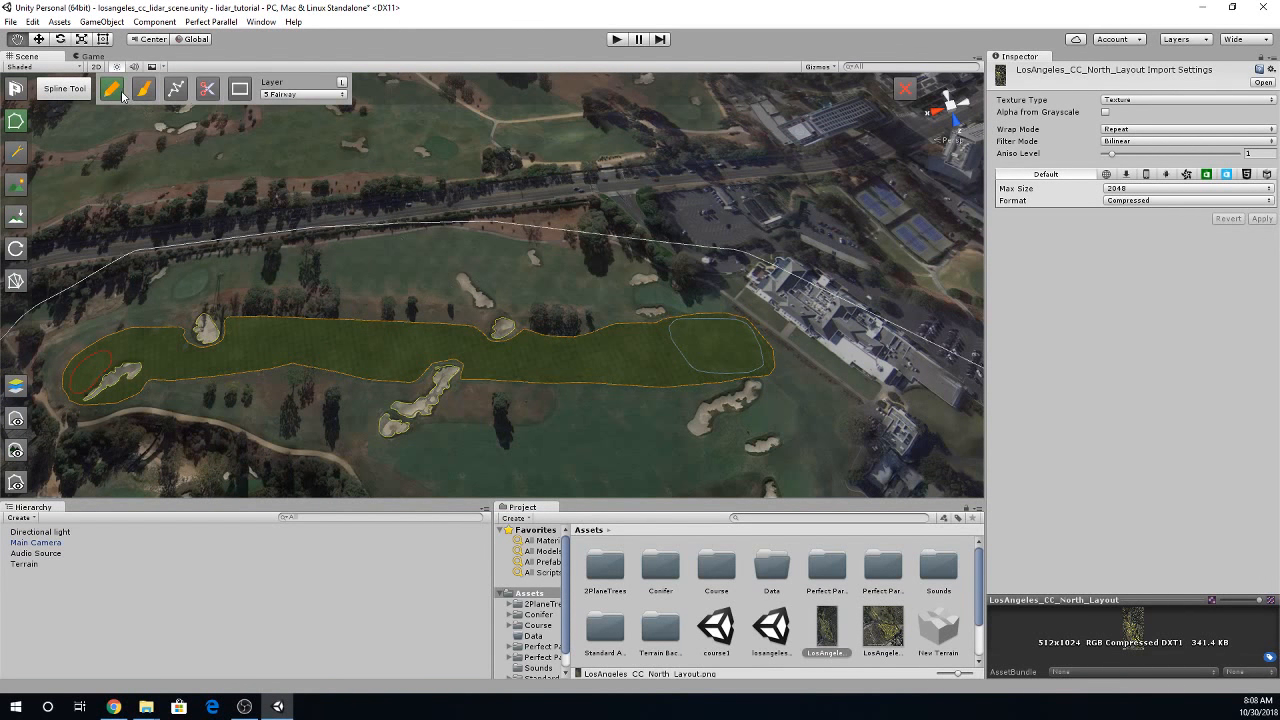
left_click(299, 94)
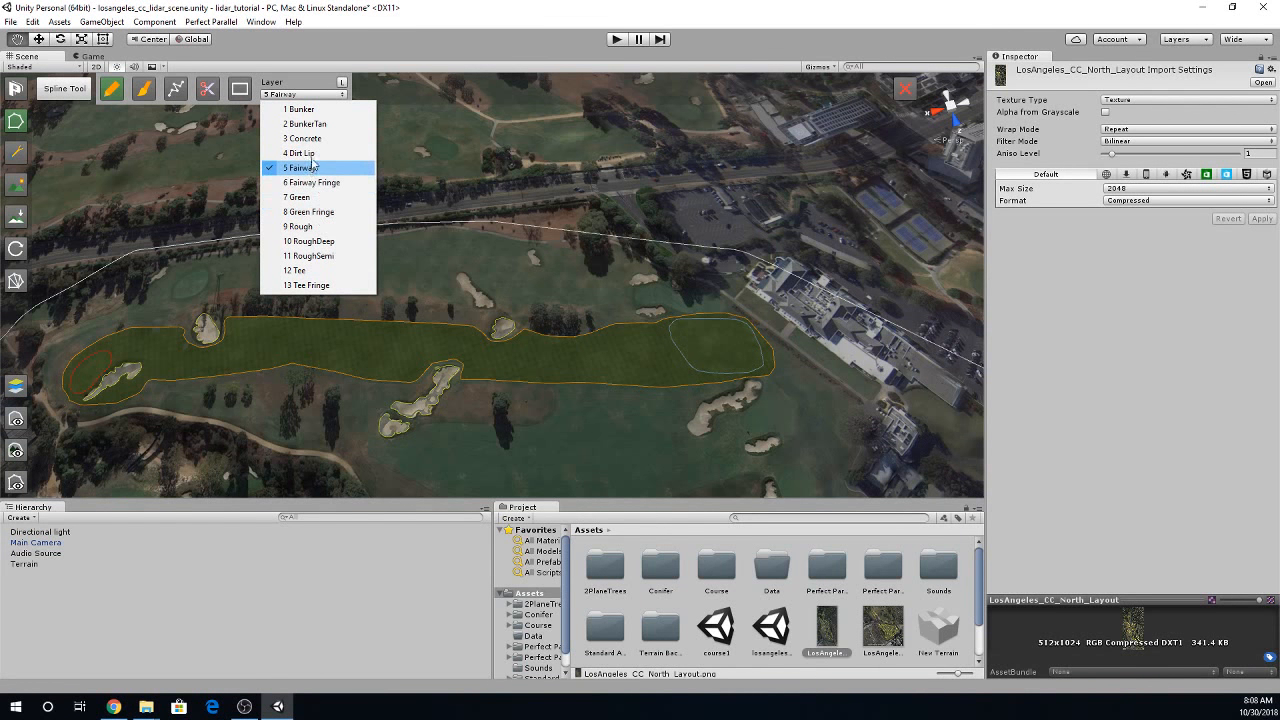
left_click(310, 227)
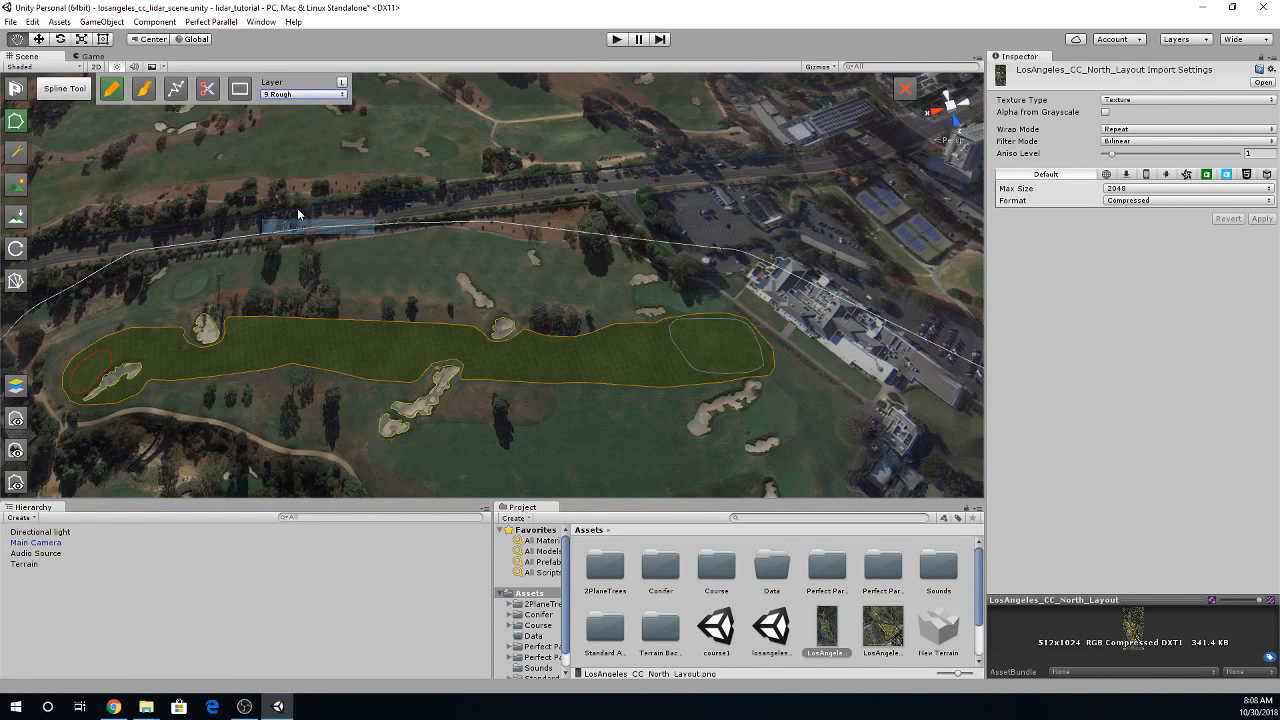
left_click(178, 92)
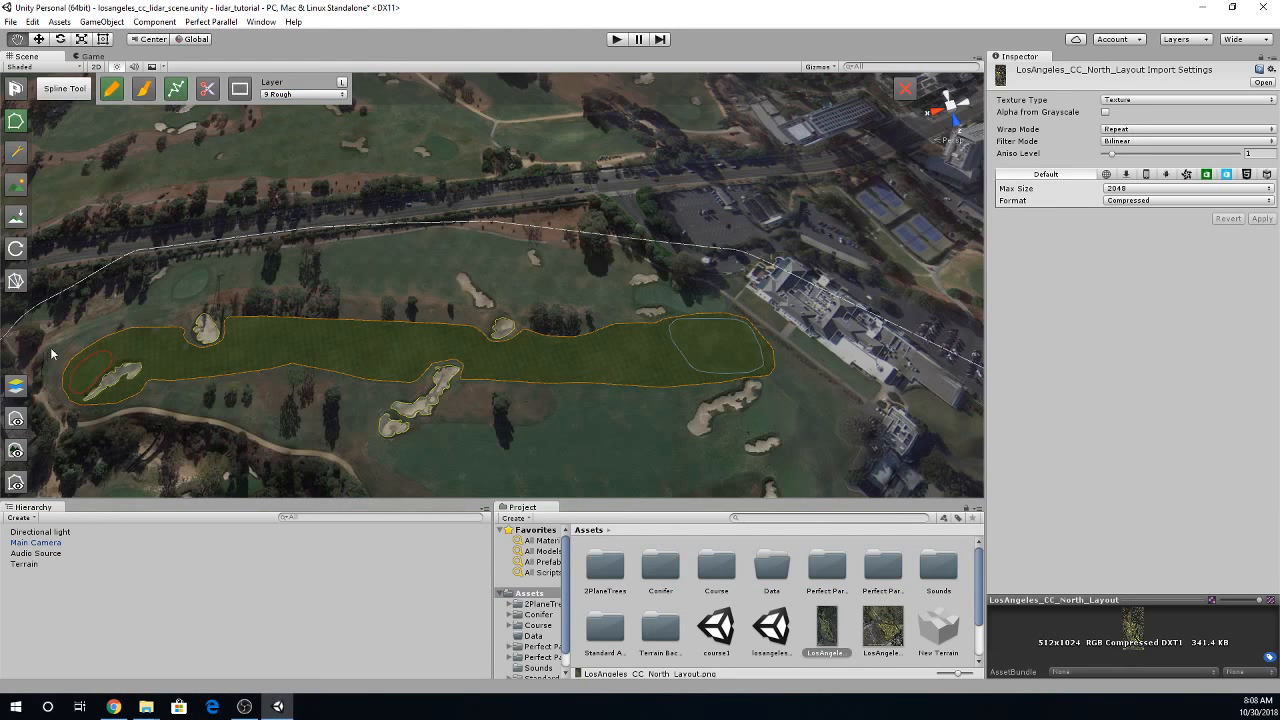
mouse_move(115, 320)
left_mouse_down()
mouse_move(280, 295)
mouse_move(584, 316)
mouse_move(702, 305)
left_mouse_up()
left_click(689, 306)
left_click(801, 385)
left_click(555, 389)
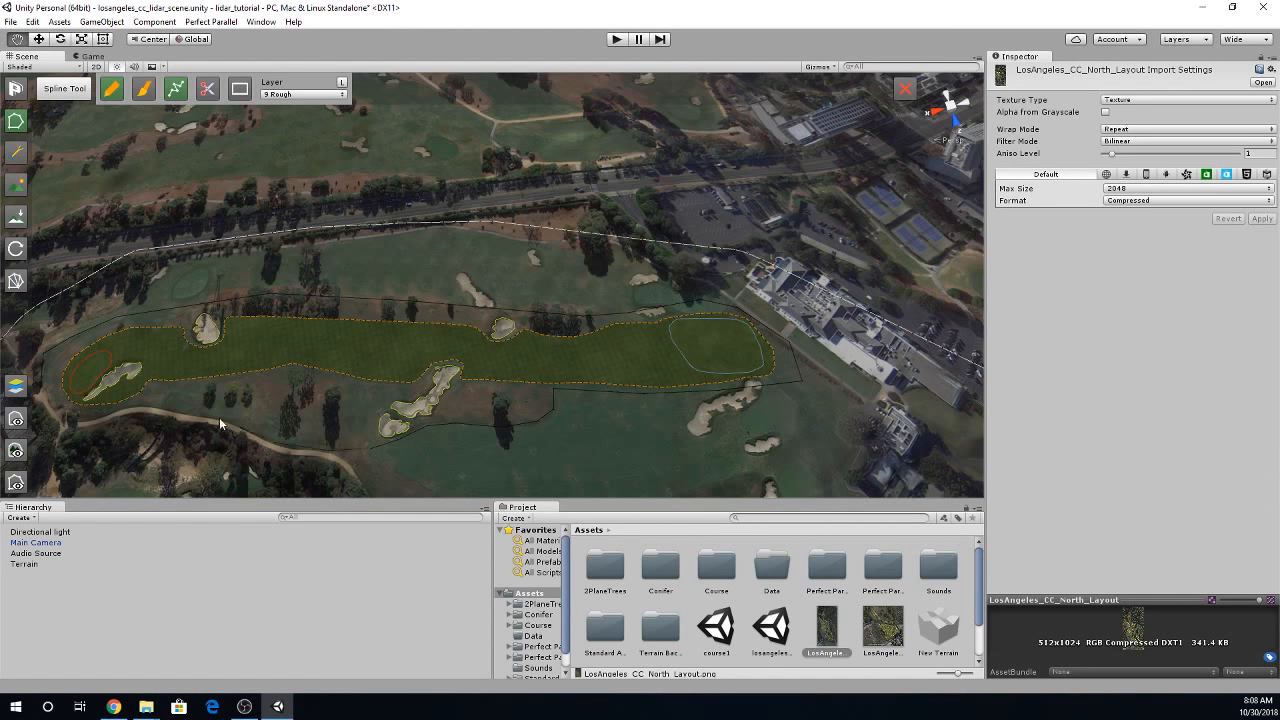
left_click(44, 397)
- Select the rough spline around the fairway and build the course splines
scroll(543, 425, "up", 3)
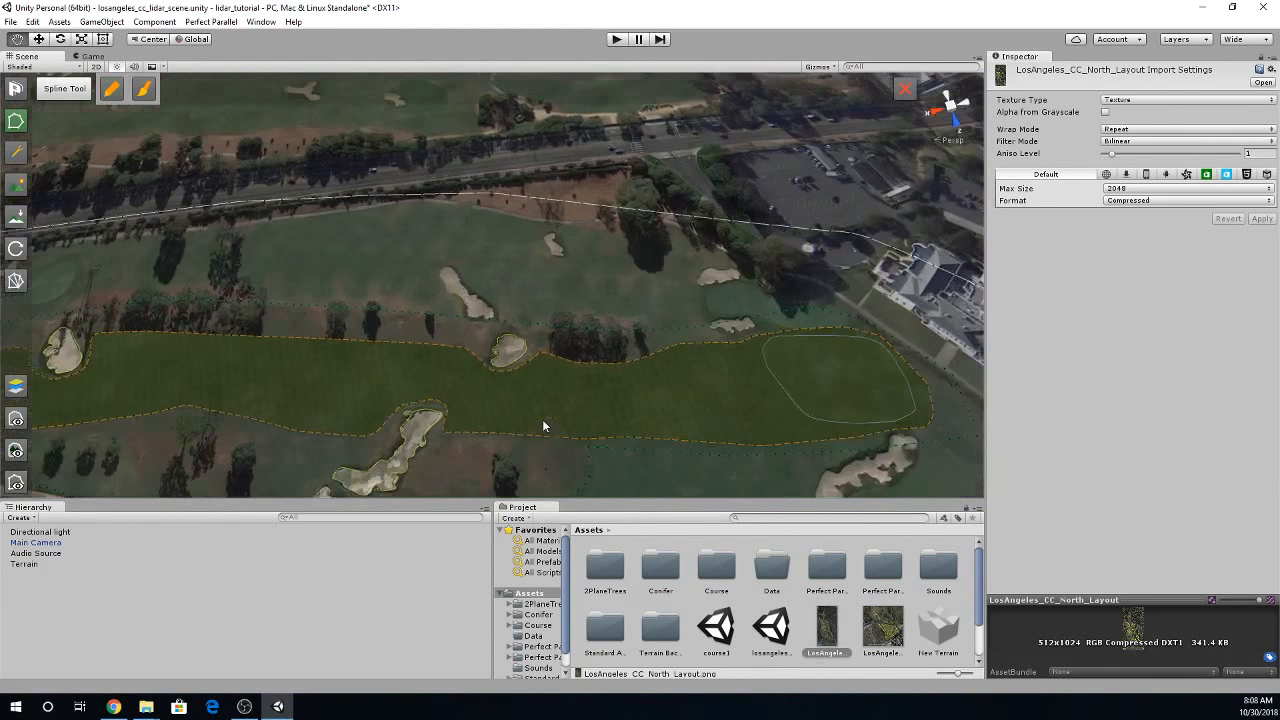
scroll(542, 419, "up", 3)
right_click_drag(564, 375, 893, 394)
key("w")
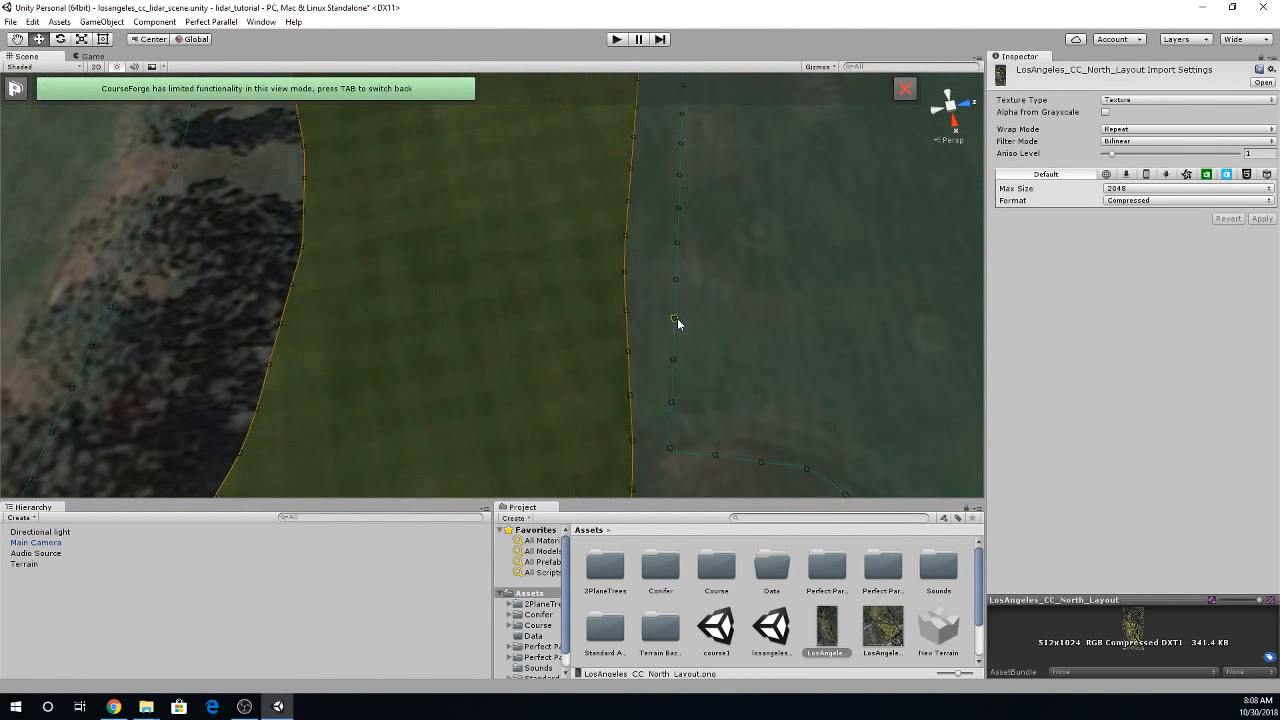
left_click(679, 320)
key("Tab")
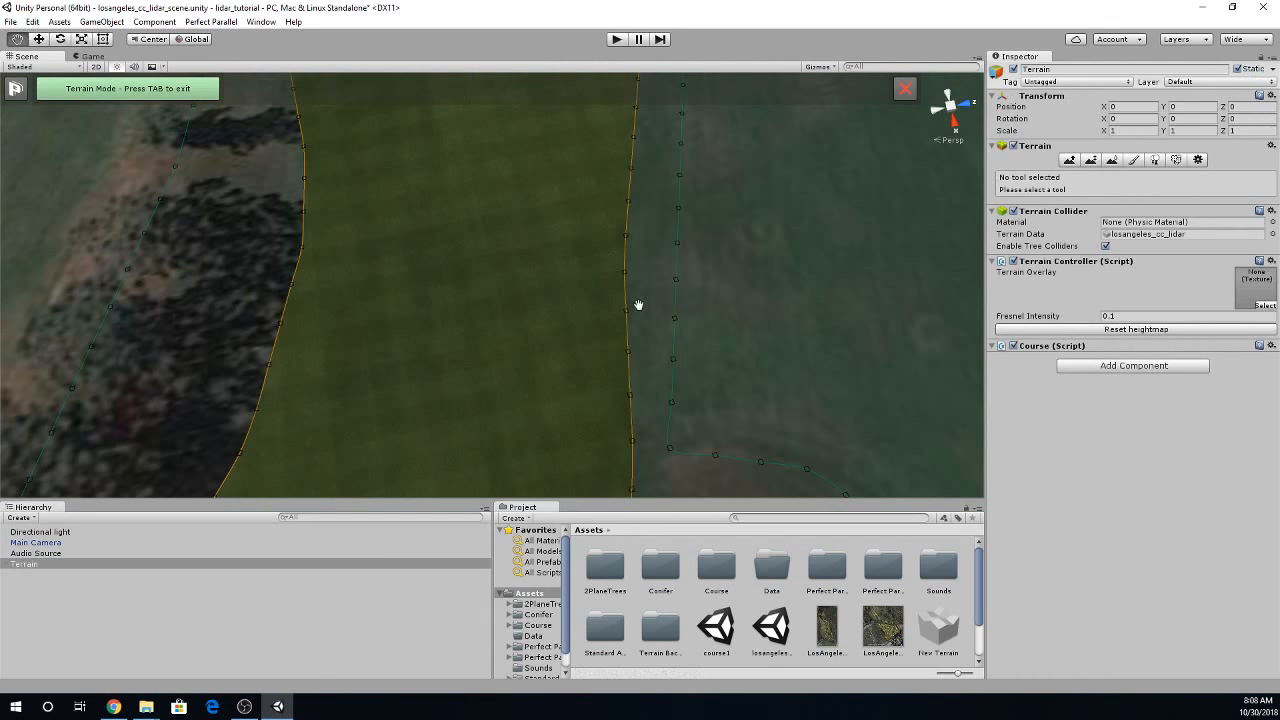
left_click(675, 322)
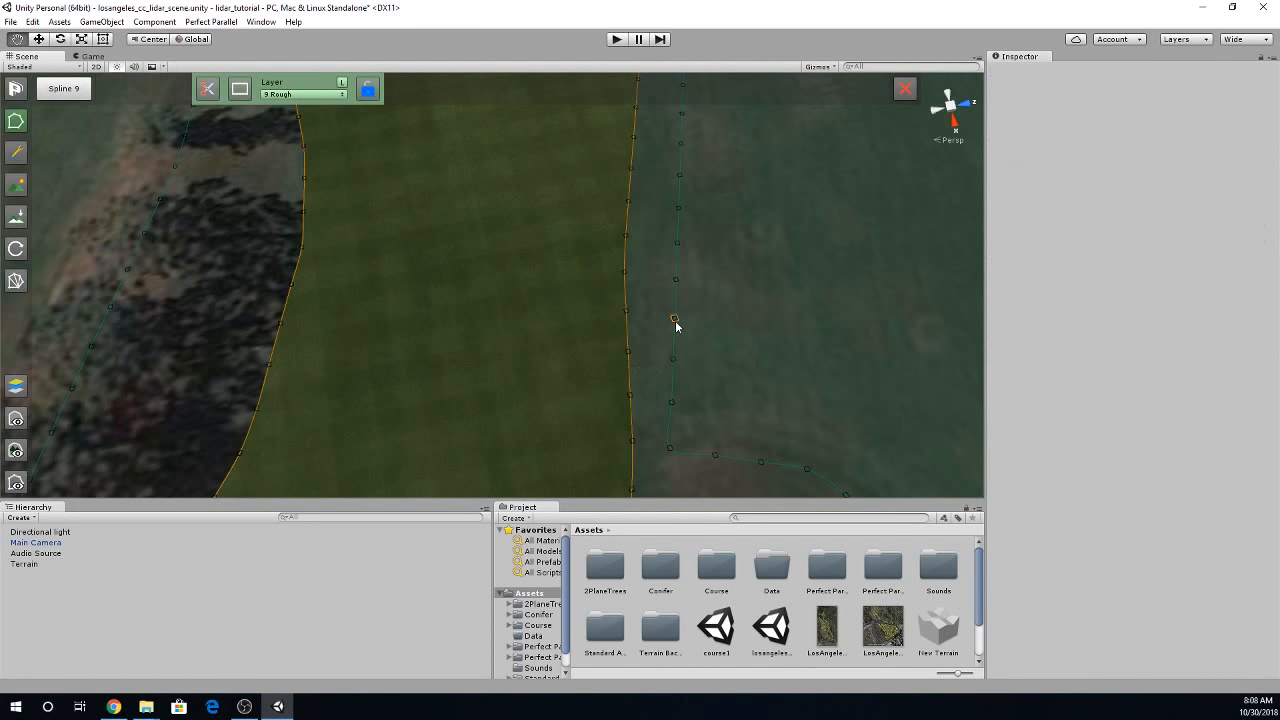
left_click(15, 282)
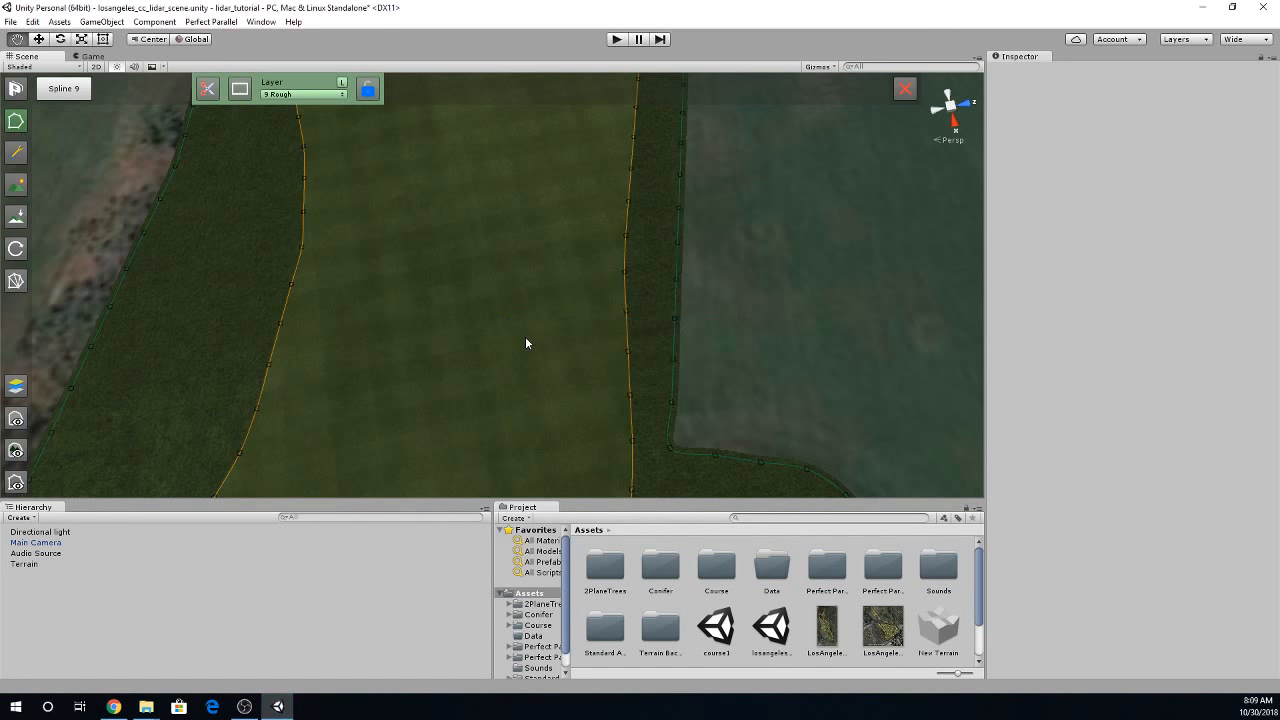
- Hide the built course surfaces so the satellite imagery shows along the hole
left_click_drag(525, 340, 267, 264, "alt")
left_click_drag(543, 244, 385, 237, "alt")
right_click_drag(385, 234, 371, 342)
key("w")
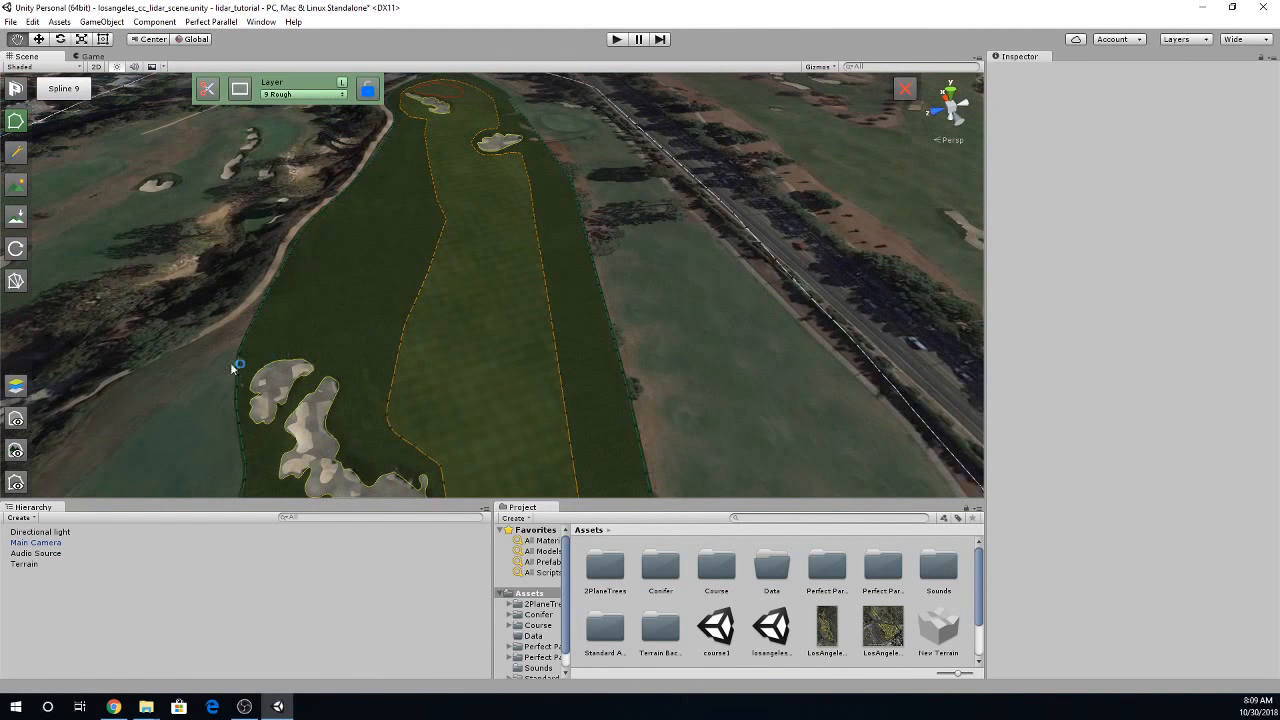
left_click(15, 418)
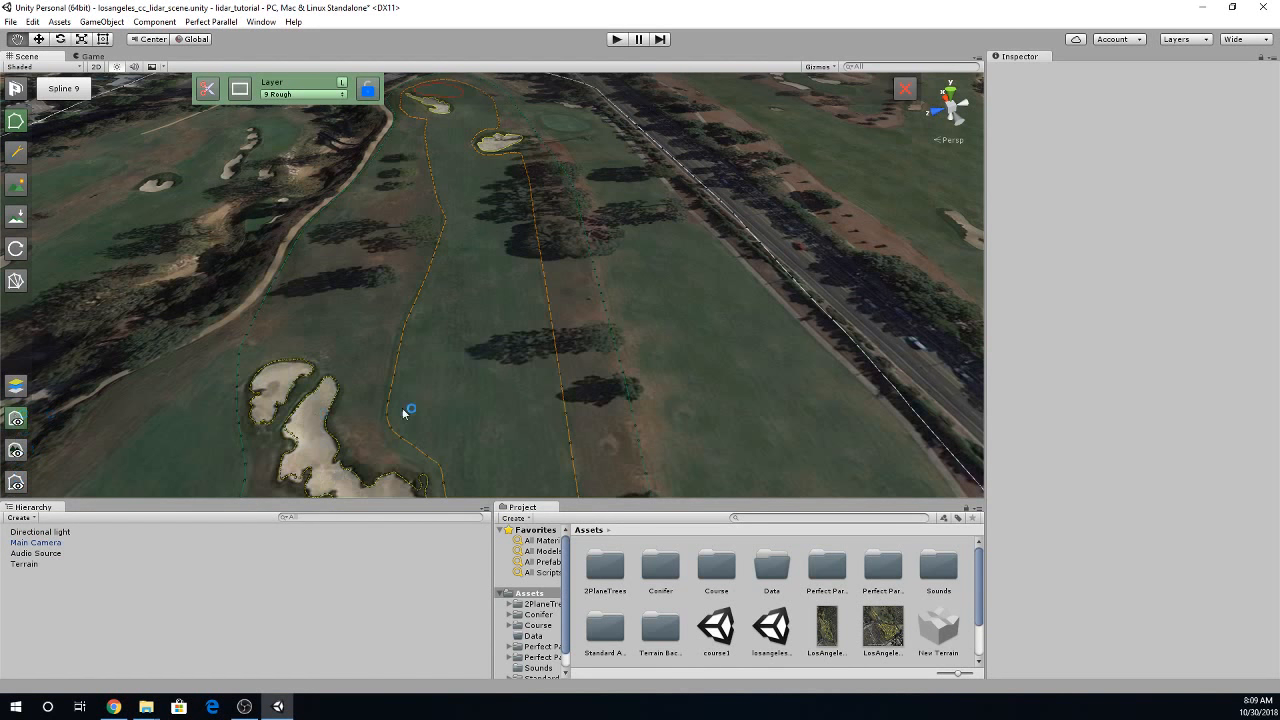
- Set up terrain tree placement with the fifth tree type and a brush size of 2.3
right_click_drag(471, 389, 396, 260)
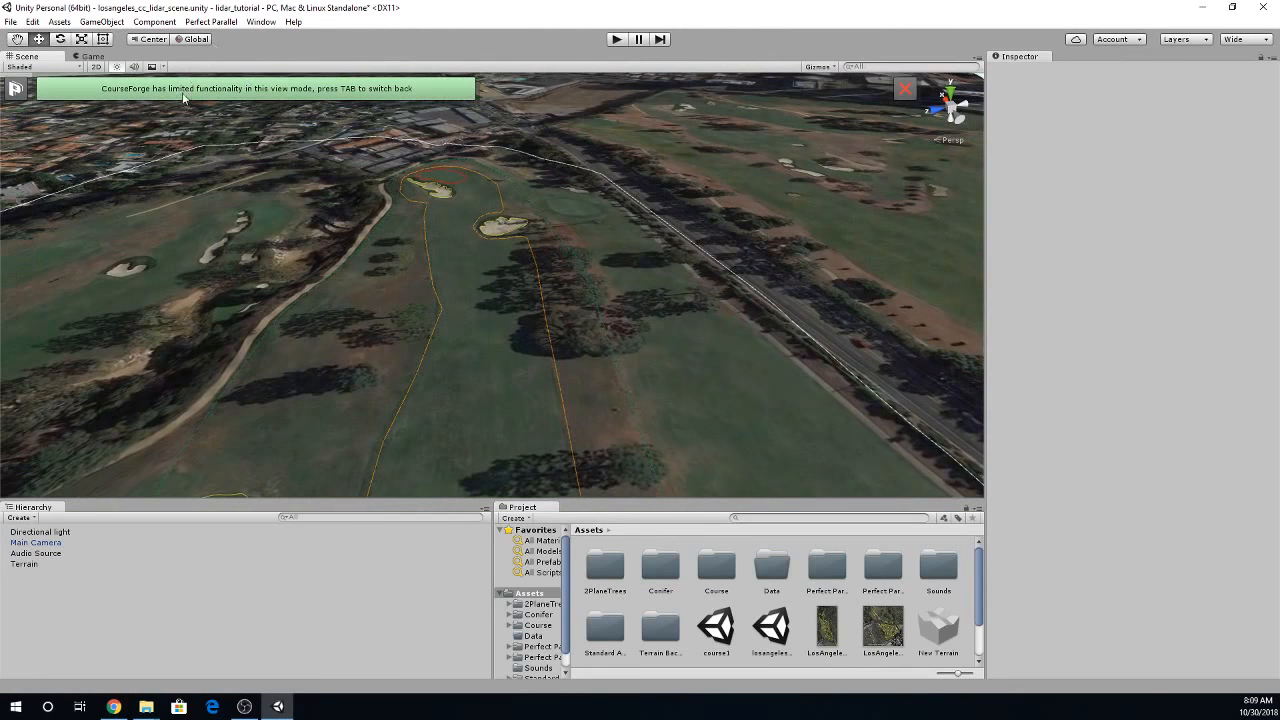
key("Tab")
left_click(16, 188)
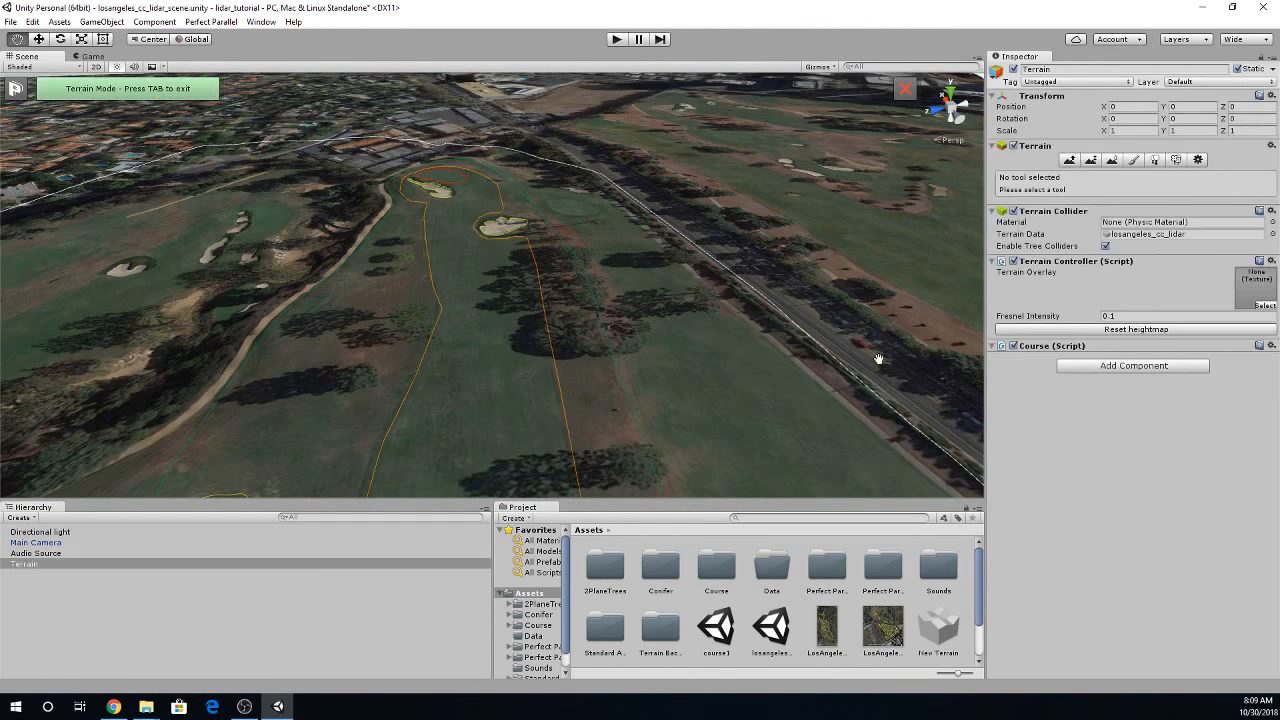
left_click(1155, 160)
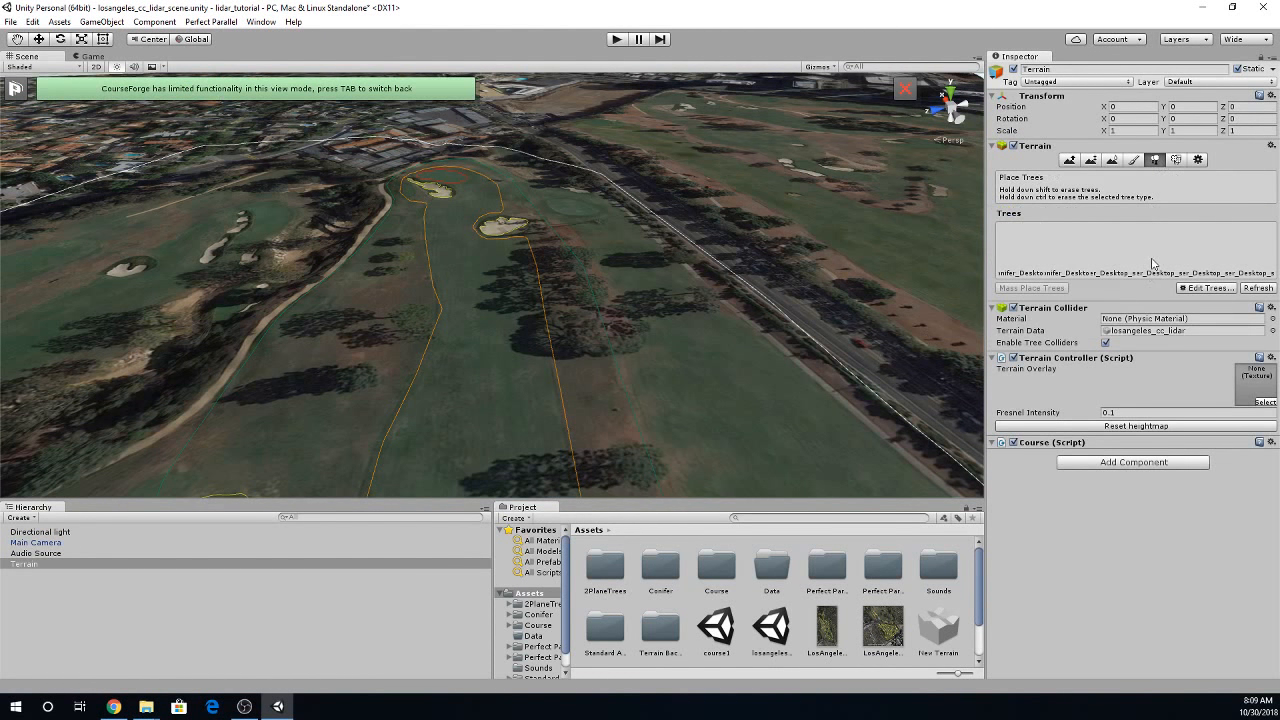
left_click(1205, 250)
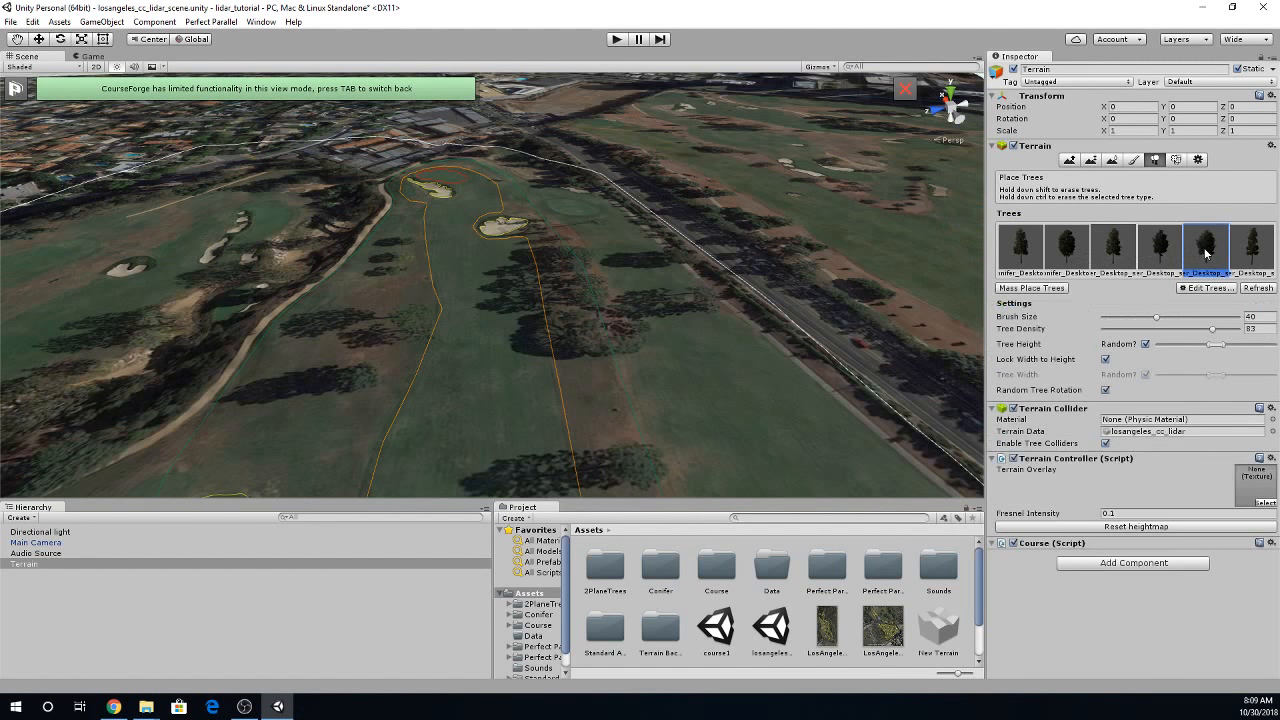
left_click(1126, 317)
- Place single trees at the tree shadows on both sides of the fairway, raising the random tree height range
left_click(363, 379)
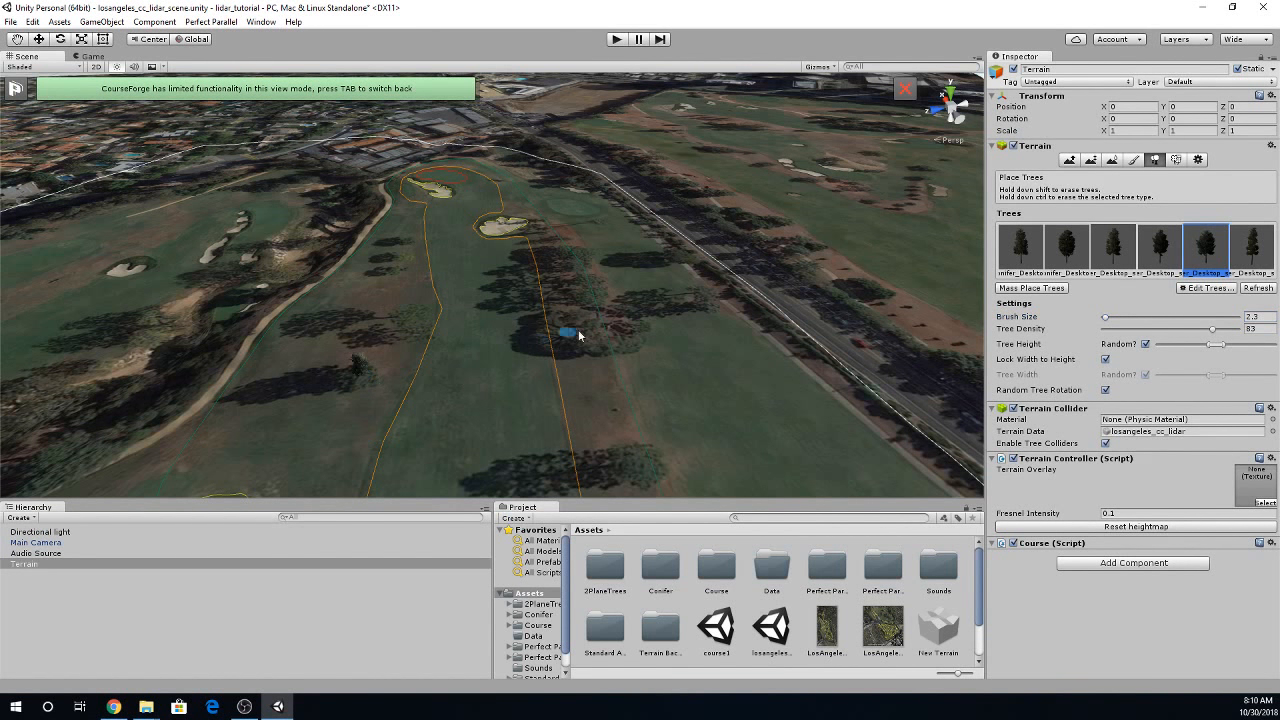
left_click_drag(1217, 347, 1243, 348)
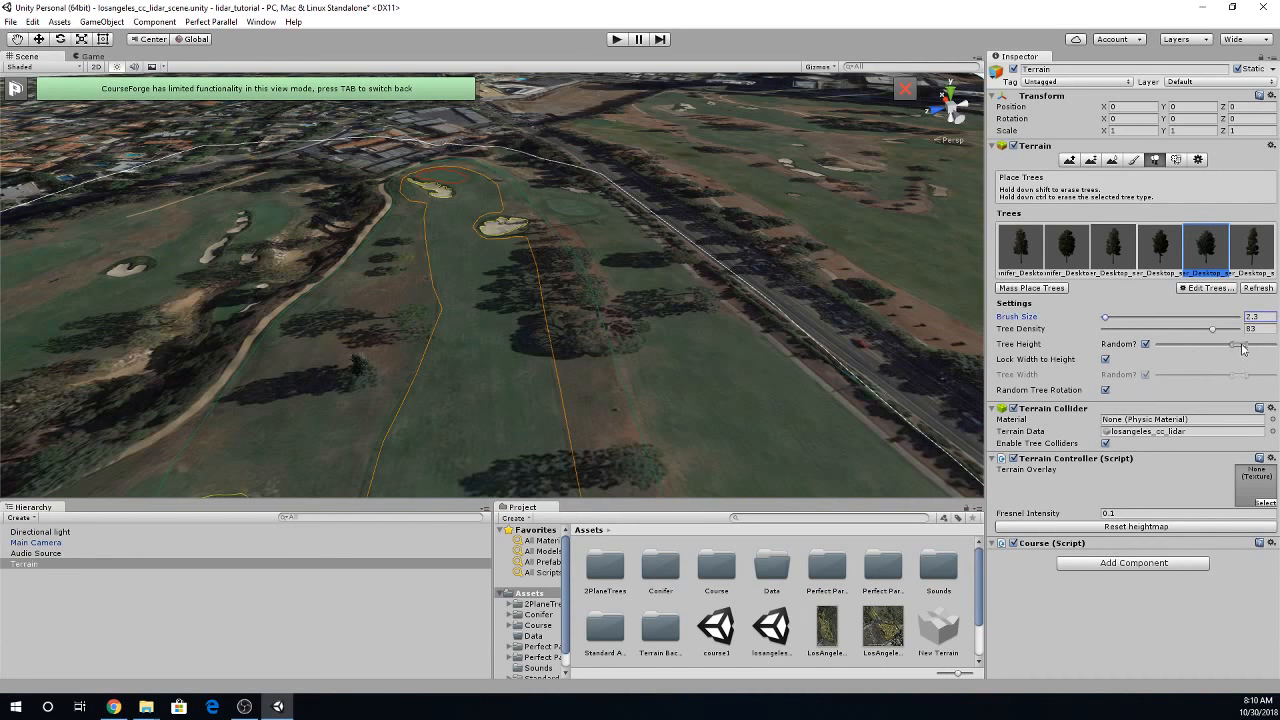
left_click(408, 322)
left_click(334, 324)
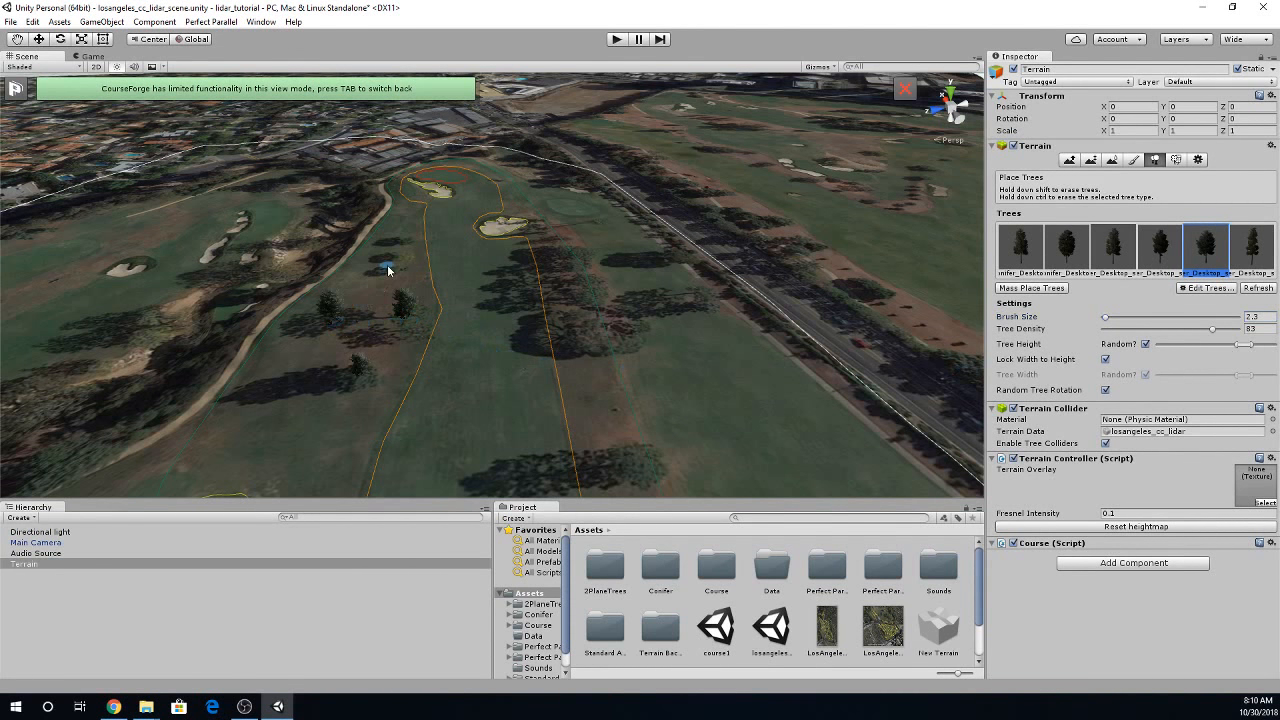
left_click_drag(399, 261, 400, 247)
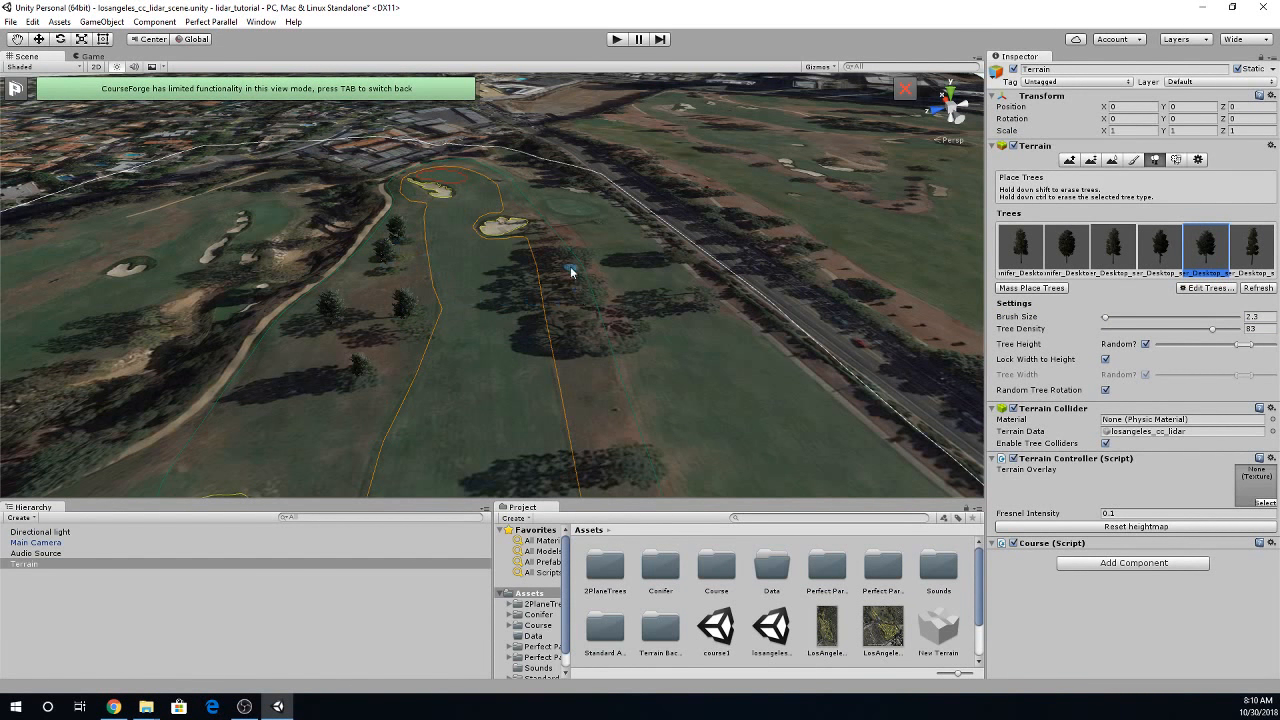
left_click_drag(571, 271, 590, 362)
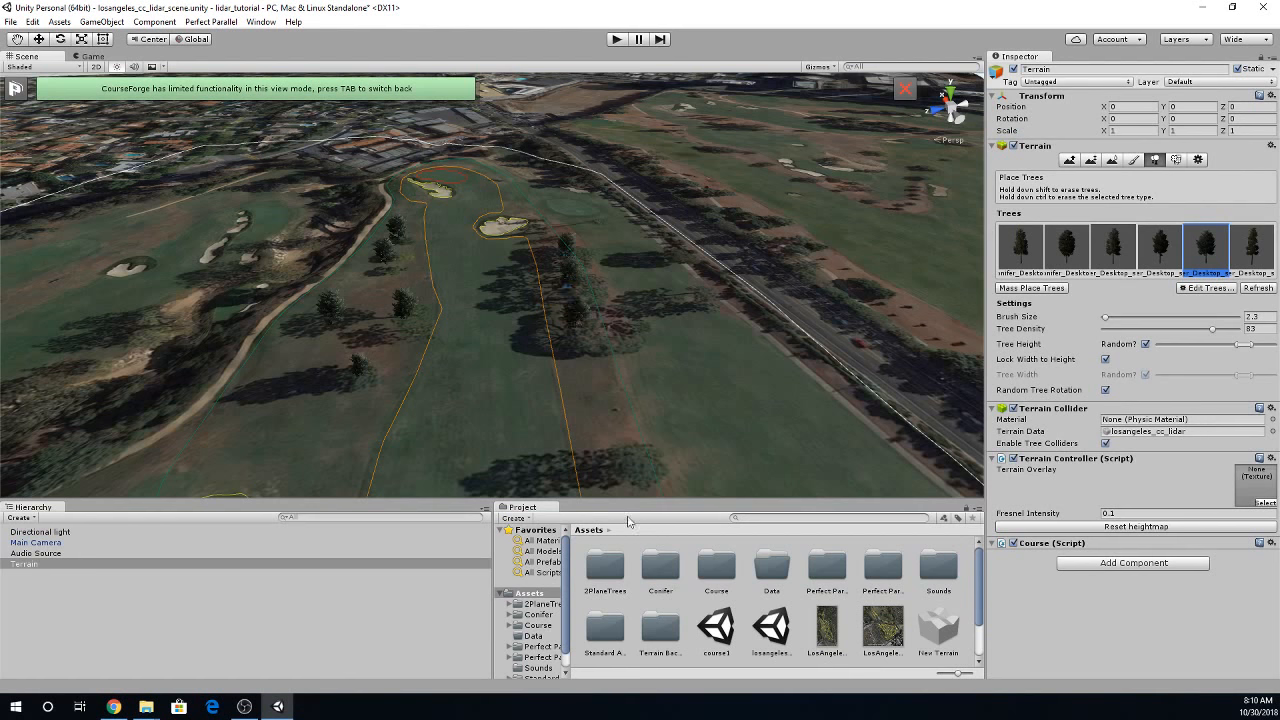
left_click(636, 462)
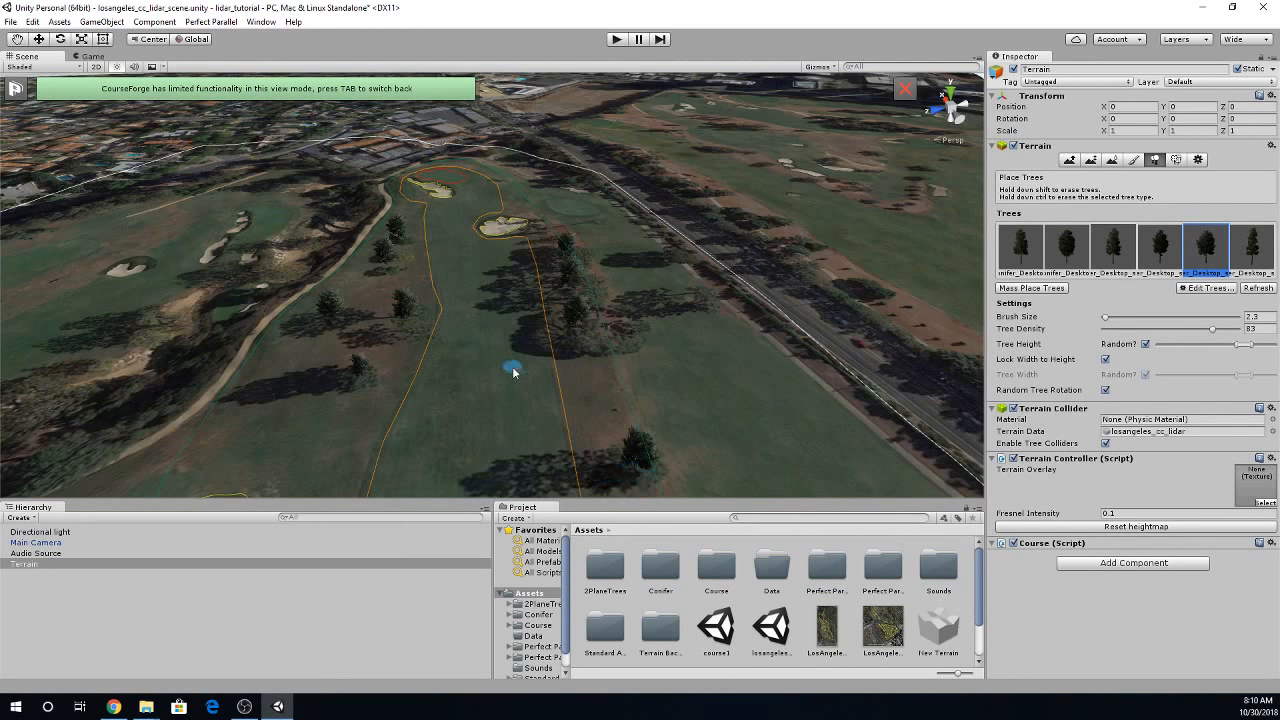
- Place a row of trees over the shadows beyond the small fairway bunker, and another row along the road bordering the hole
right_click_drag(513, 372, 388, 440)
mouse_move(652, 318)
right_mouse_down()
mouse_move(717, 369)
mouse_move(718, 388)
right_mouse_up()
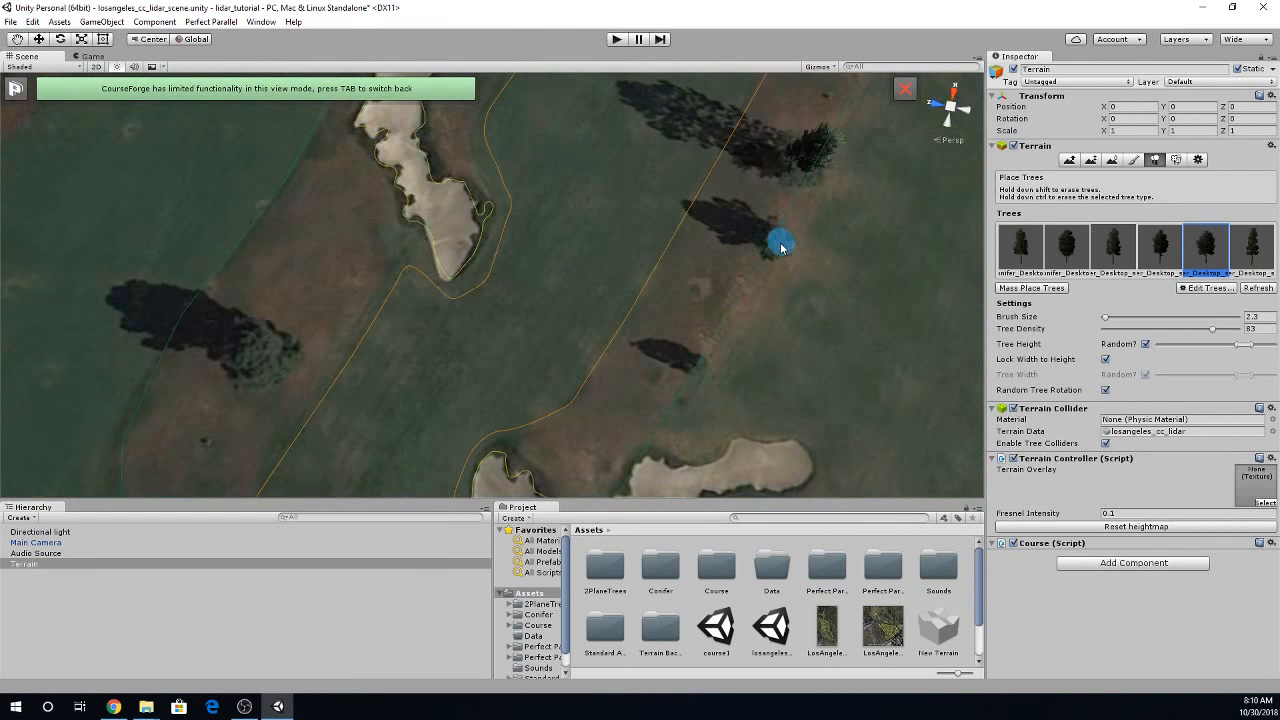
mouse_move(323, 323)
right_mouse_down()
mouse_move(314, 229)
mouse_move(240, 204)
right_mouse_up()
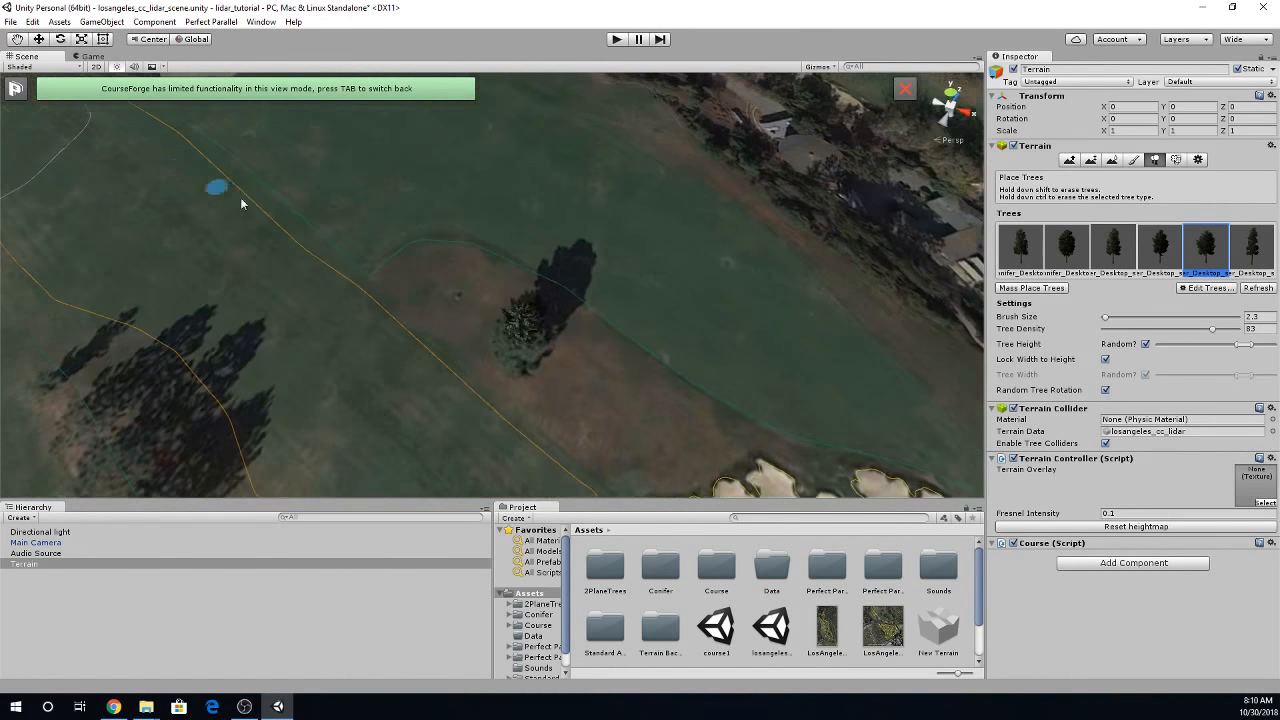
right_click_drag(291, 247, 186, 152)
right_click_drag(396, 370, 308, 436)
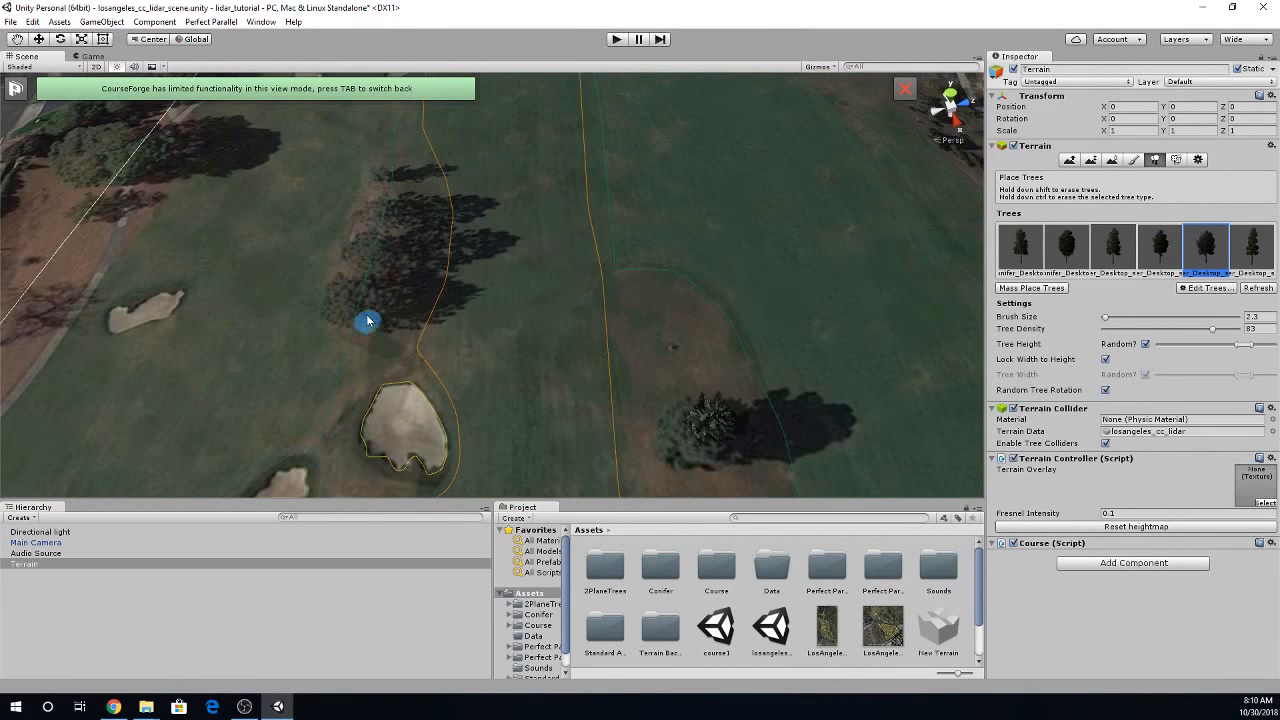
left_click_drag(367, 320, 383, 198)
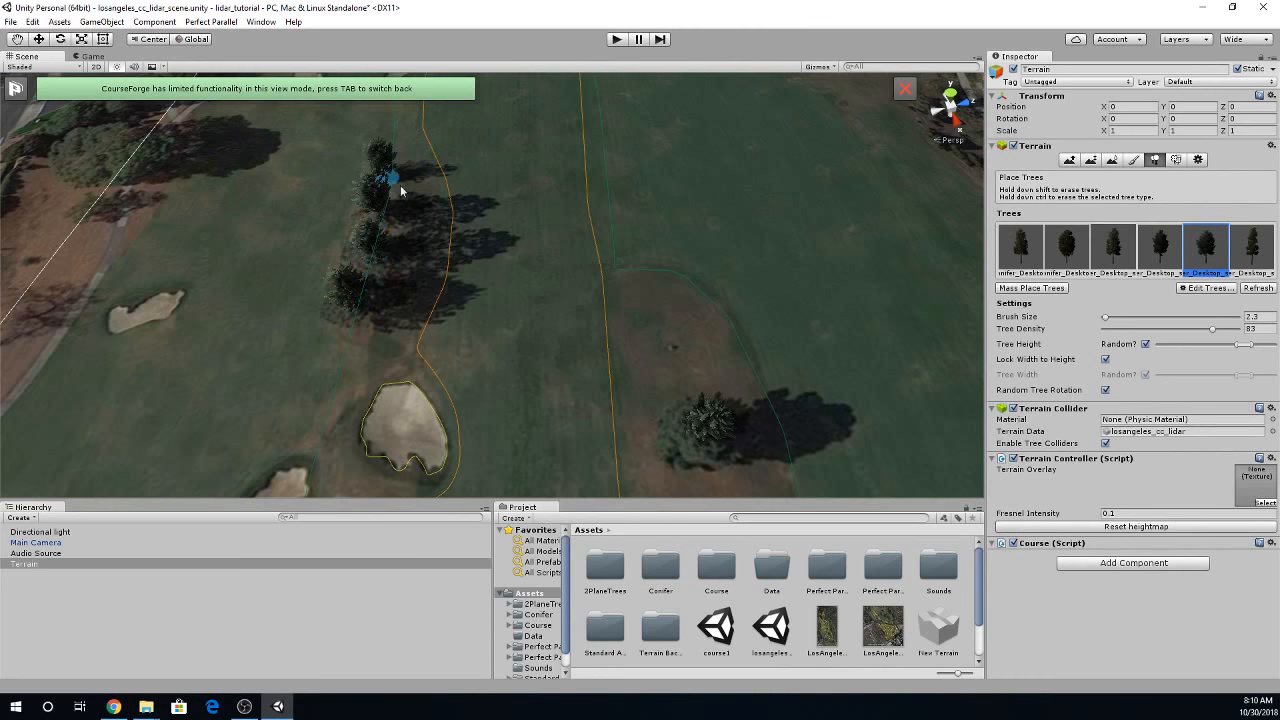
right_click_drag(820, 466, 760, 356)
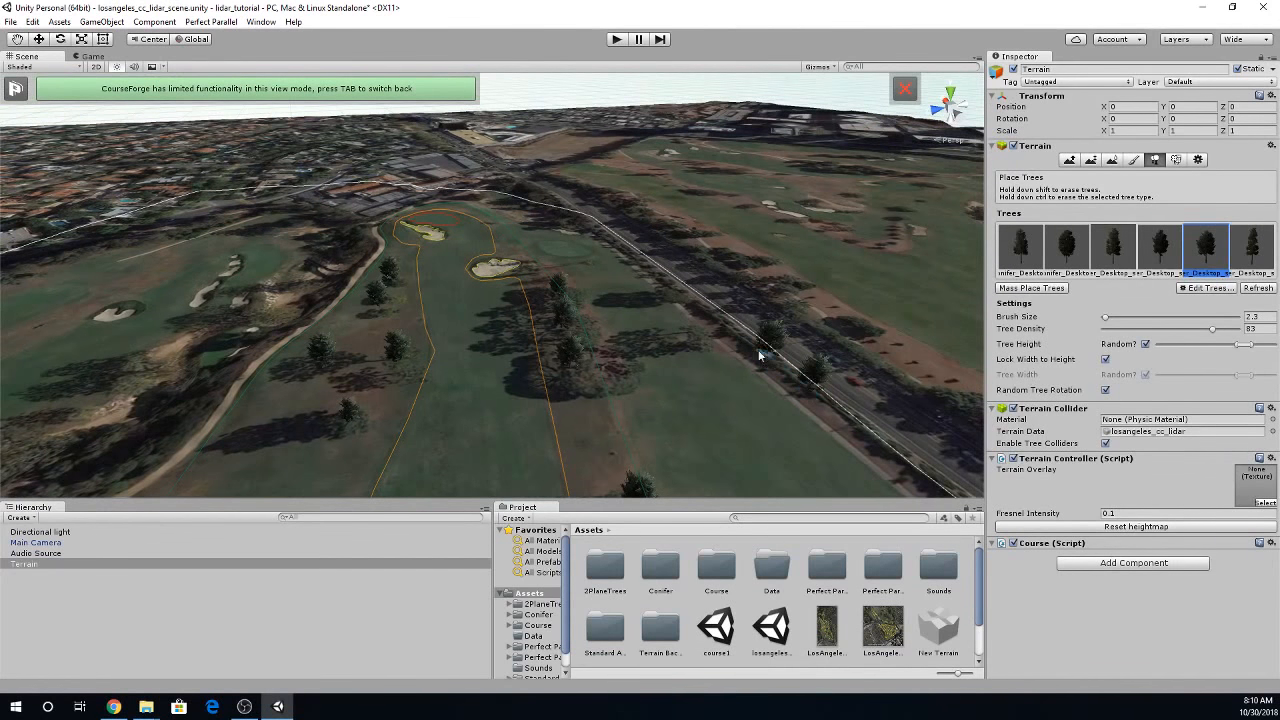
left_click_drag(760, 356, 595, 236)
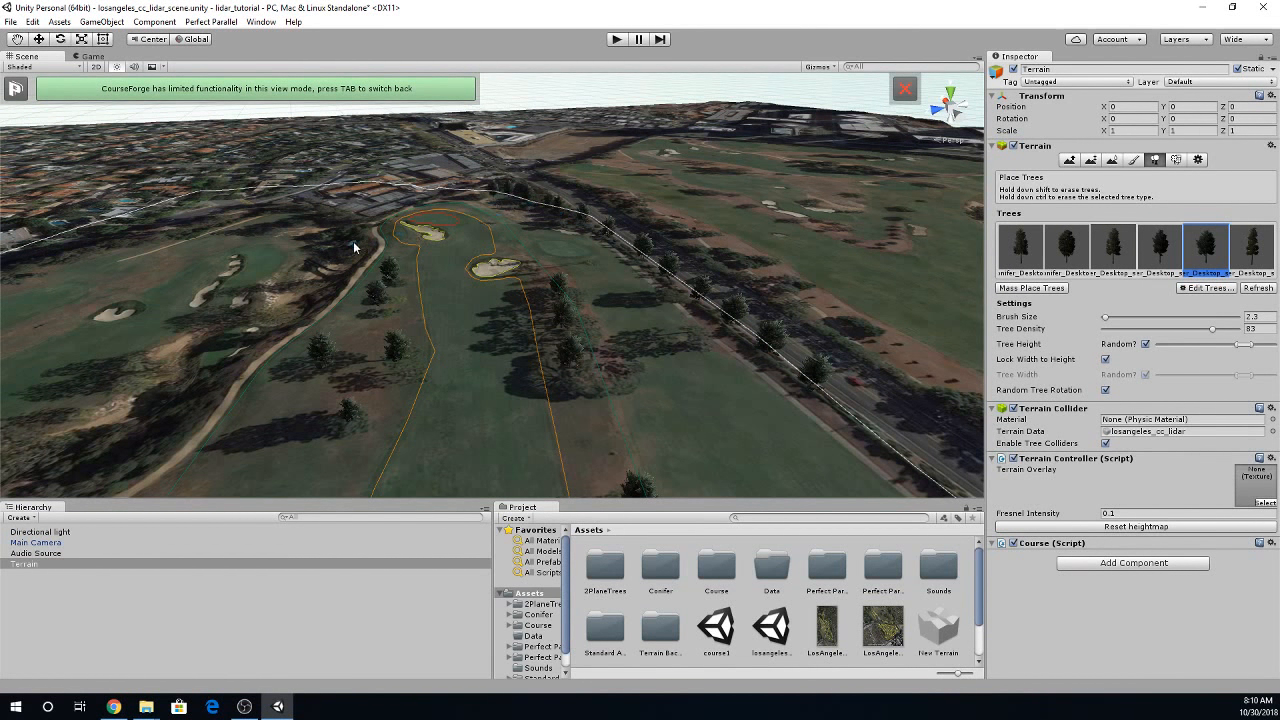
- Plant a row of the second tree type along the far side of the curving cart path
left_click(1067, 248)
mouse_move(353, 254)
left_mouse_down()
mouse_move(343, 290)
mouse_move(253, 360)
mouse_move(188, 437)
mouse_move(117, 477)
left_mouse_up()
right_click_drag(335, 408, 252, 402)
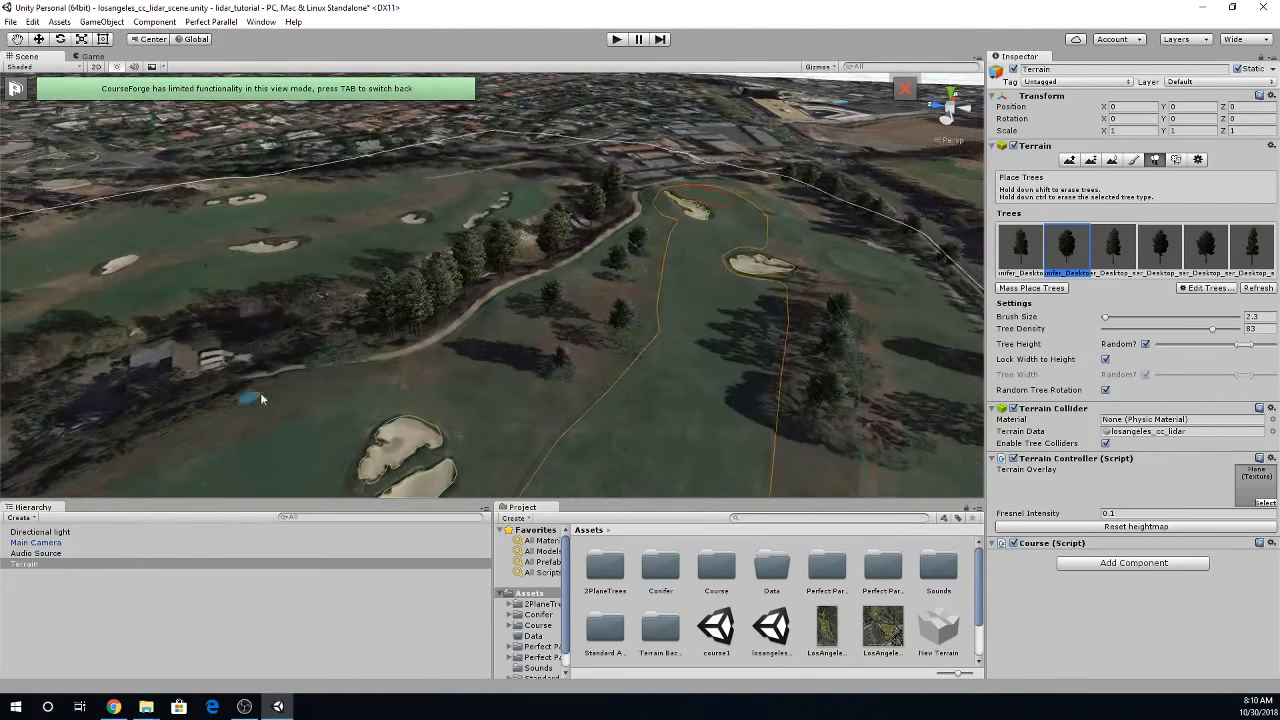
left_click_drag(344, 367, 271, 358)
right_click_drag(282, 396, 443, 366)
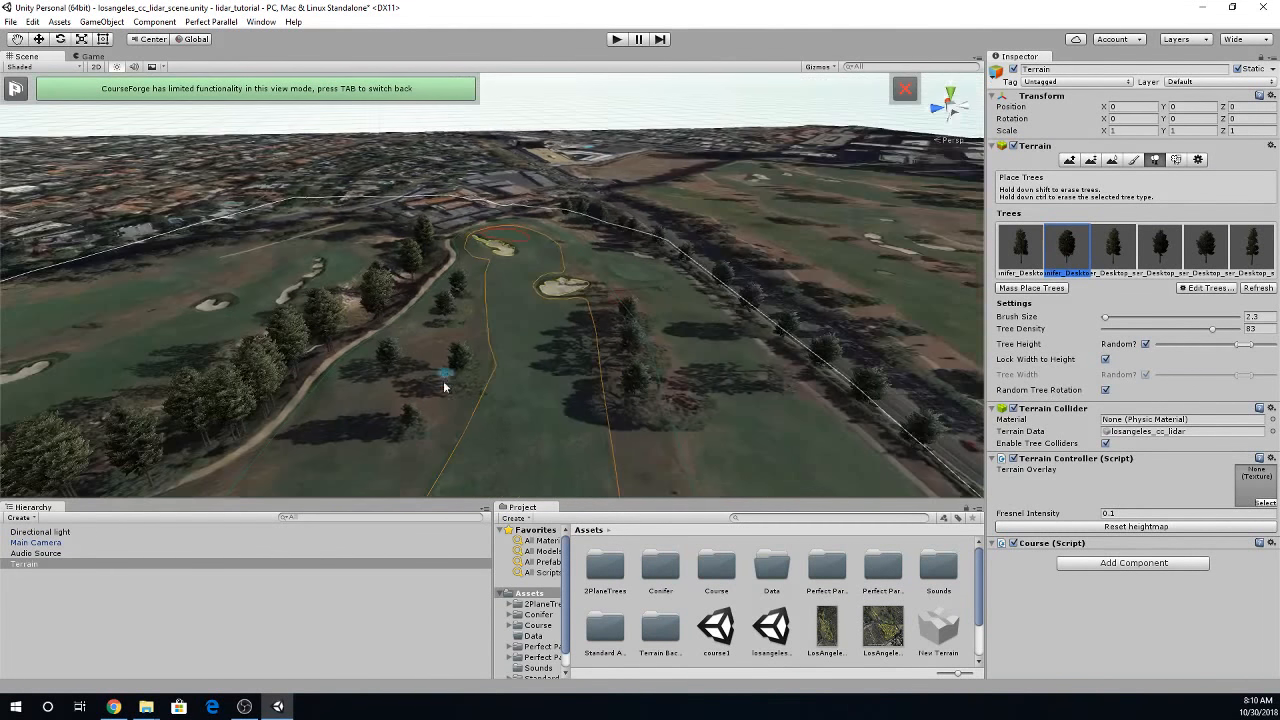
- Paint a strip of the light, coarse grass texture along the cart path with a brush size of 8
left_click(1133, 160)
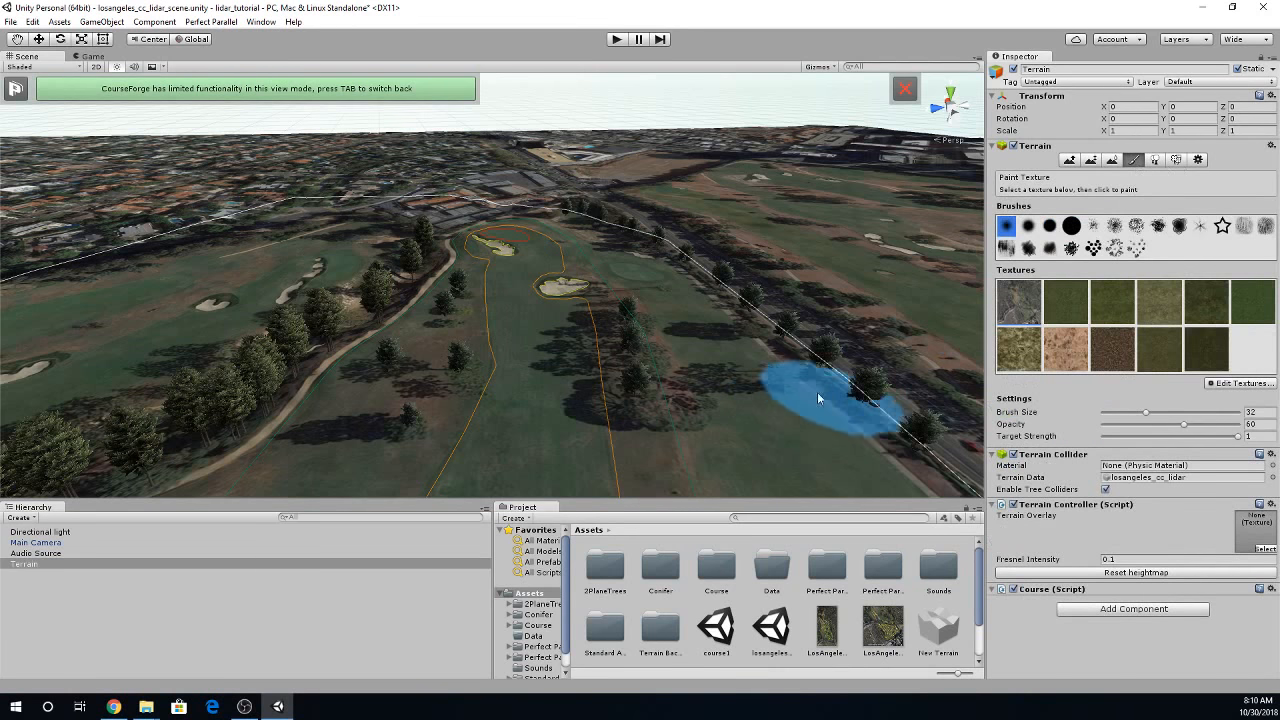
left_click(1057, 347)
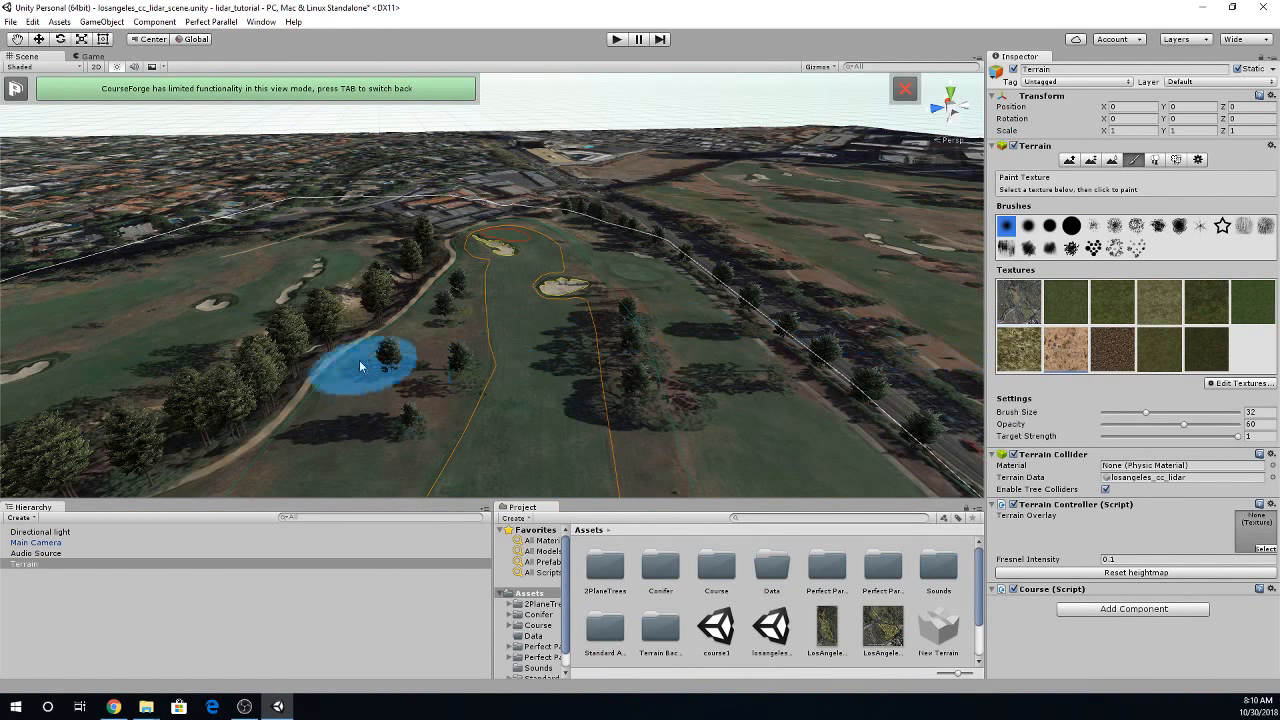
left_click(1206, 351)
left_click(1021, 347)
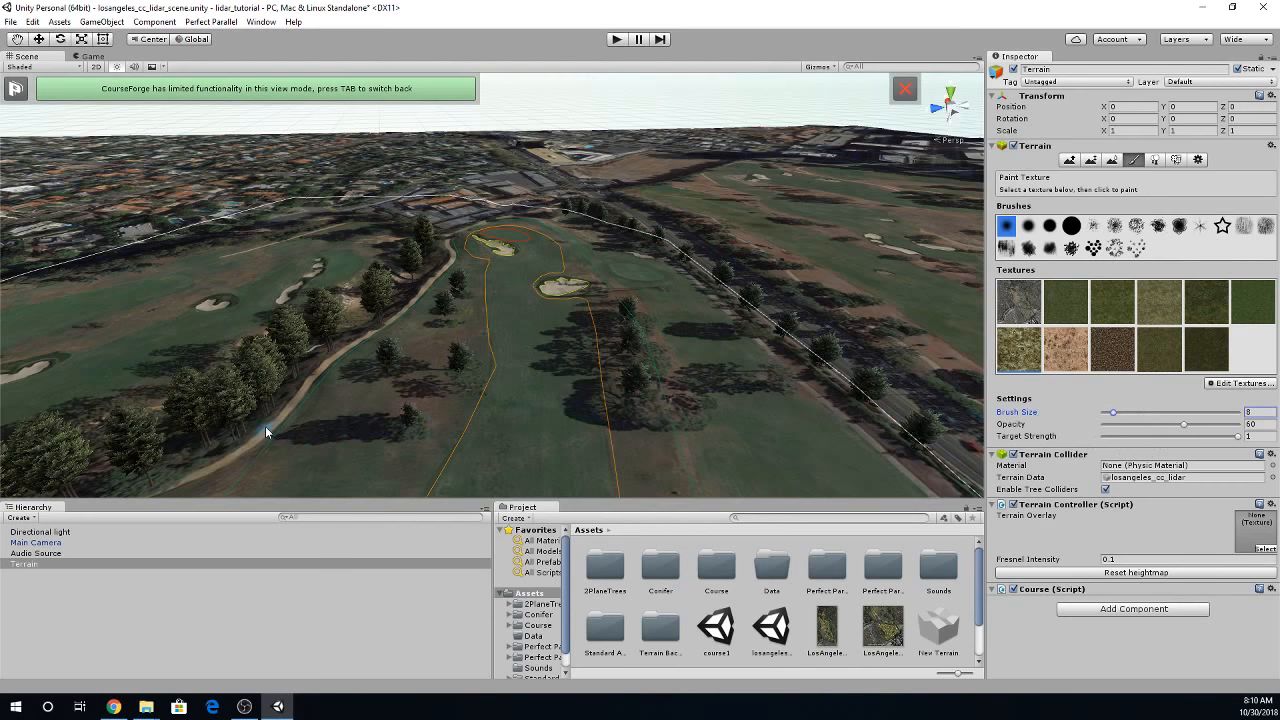
left_click_drag(258, 436, 282, 410)
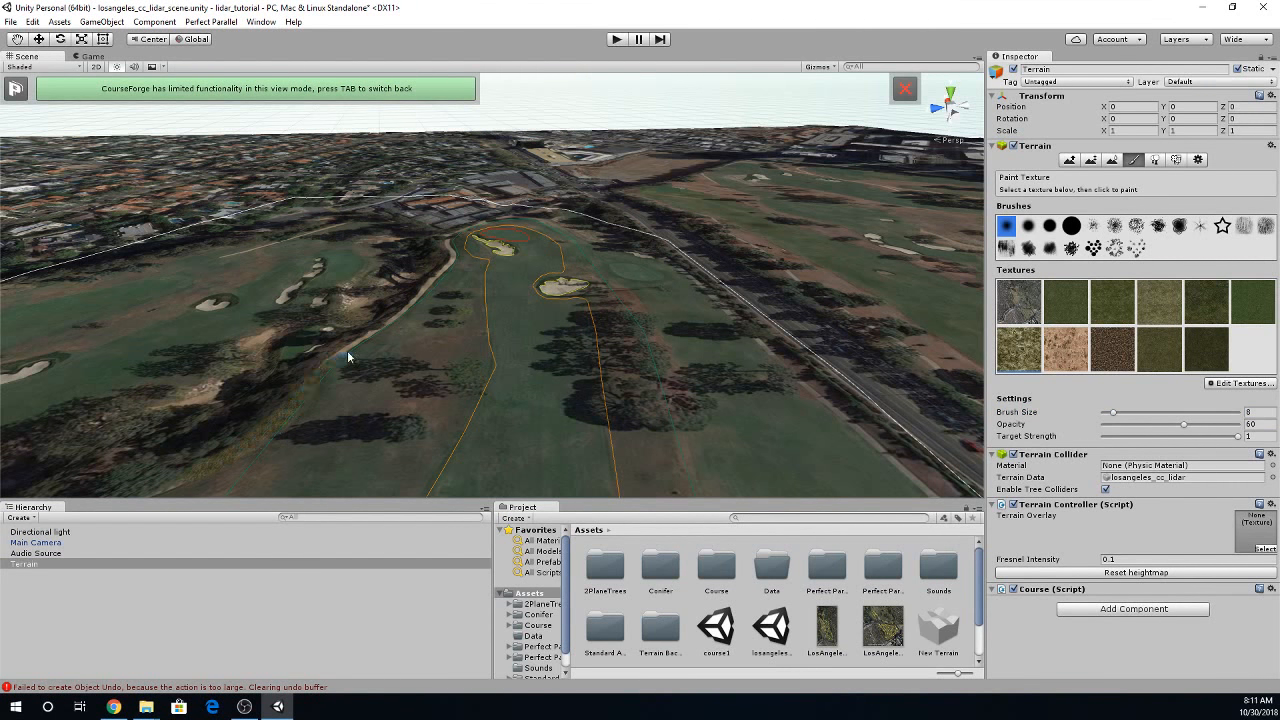
mouse_move(347, 350)
right_mouse_down()
mouse_move(286, 366)
mouse_move(275, 386)
mouse_move(323, 403)
mouse_move(251, 426)
mouse_move(348, 438)
mouse_move(265, 450)
right_mouse_up()
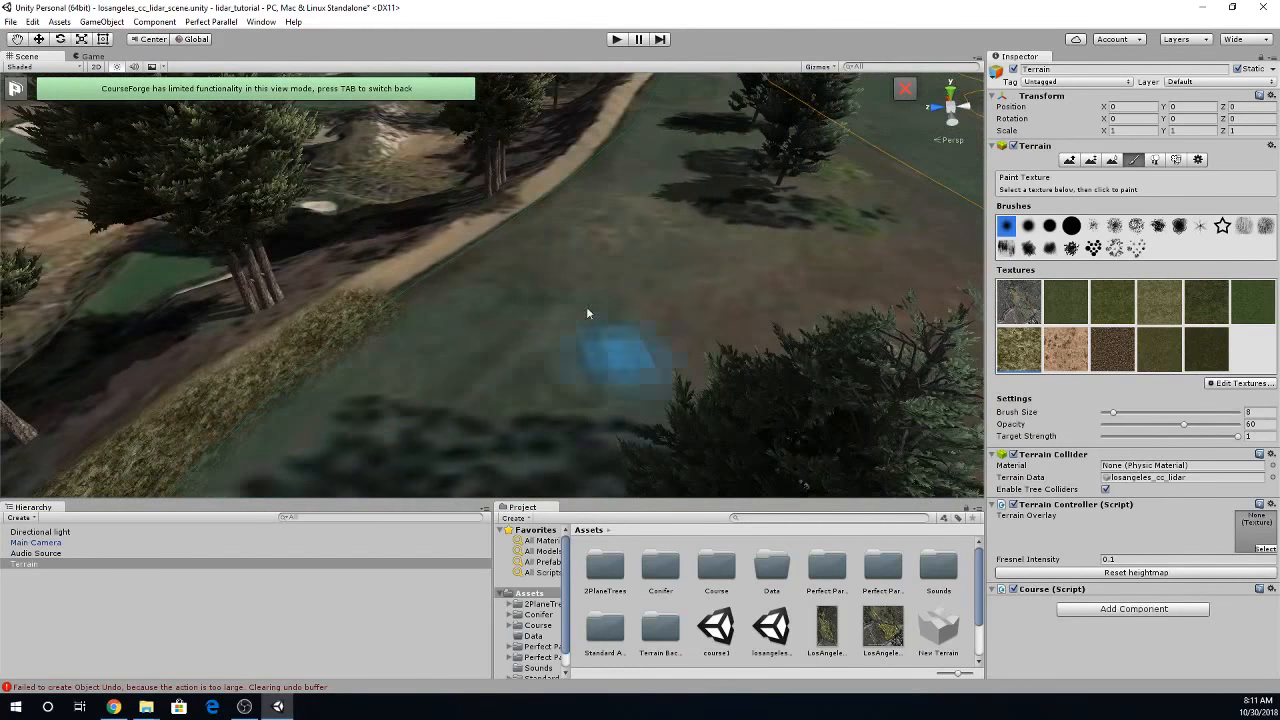
- Return to the CourseForge view with built surfaces shown, and examine the green and its narrow-tailed bunker
key("Tab")
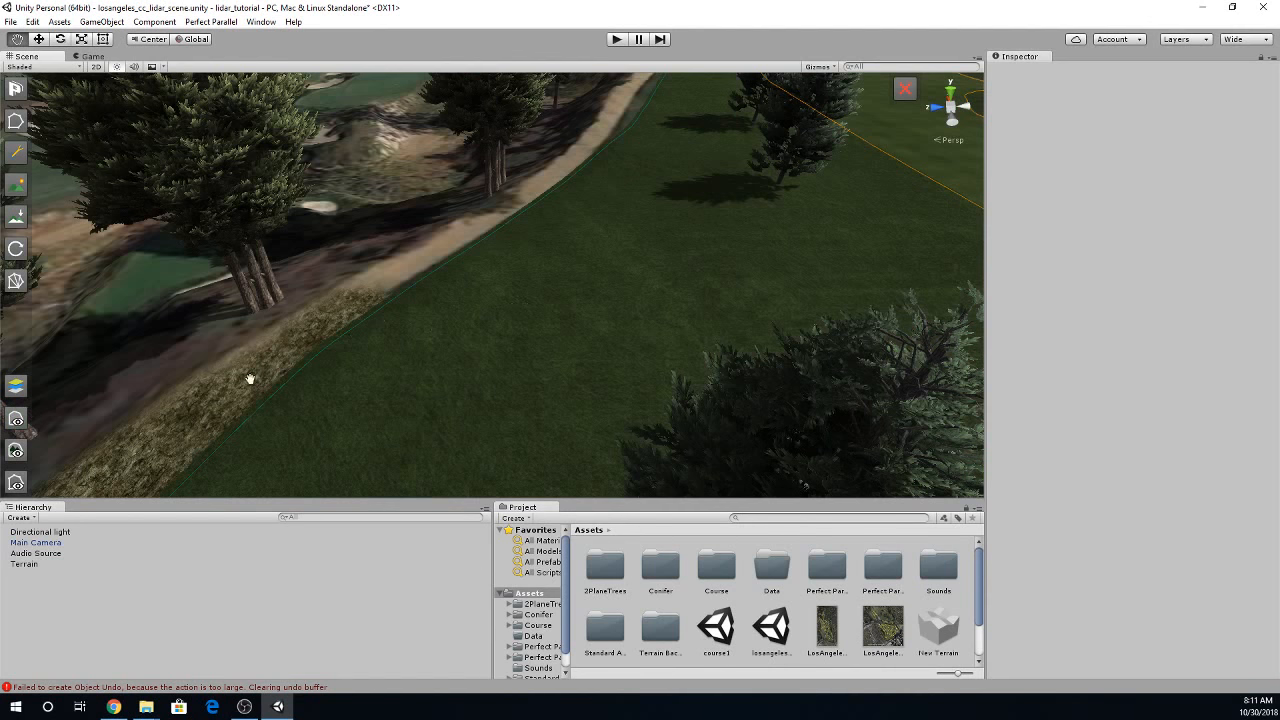
right_click_drag(523, 299, 601, 195)
key("w")
right_click_drag(570, 315, 483, 273)
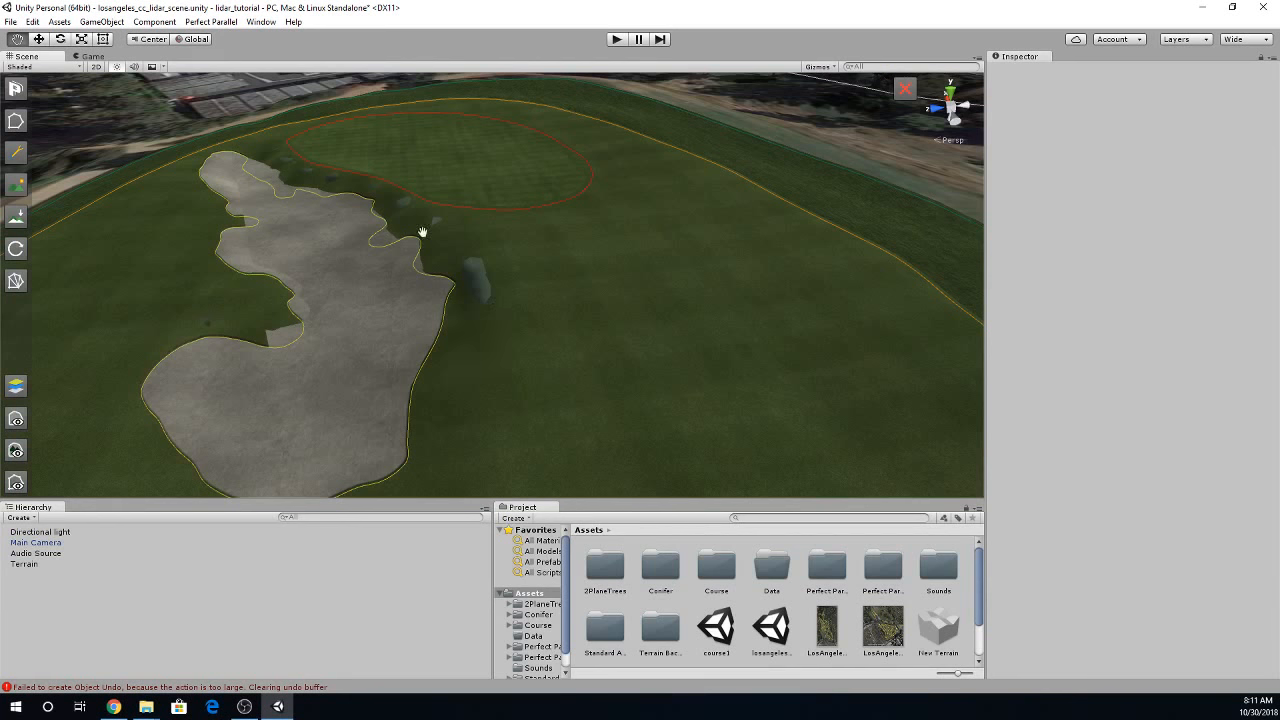
- Reshape the bunker spline's green-side edge so its points follow the built sand edge, deleting a surplus point and straightening out the inward notch
right_click_drag(600, 302, 775, 369)
right_click_drag(591, 367, 379, 367)
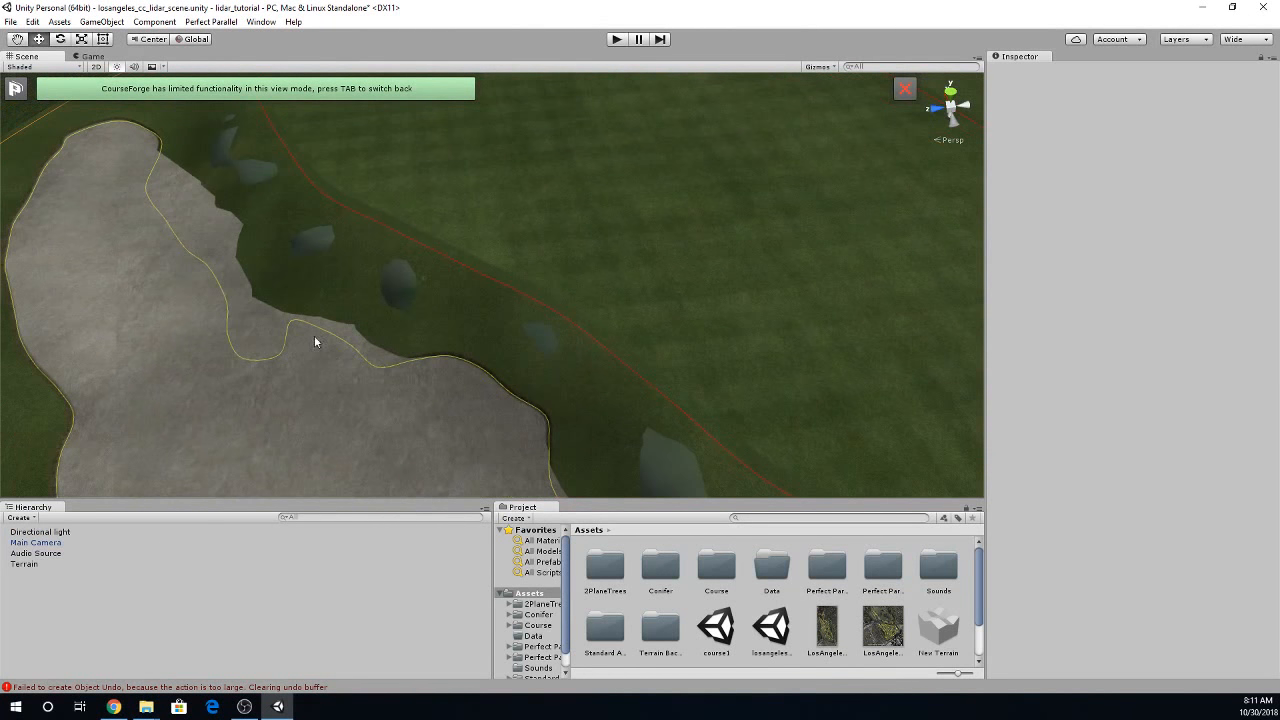
key("Tab")
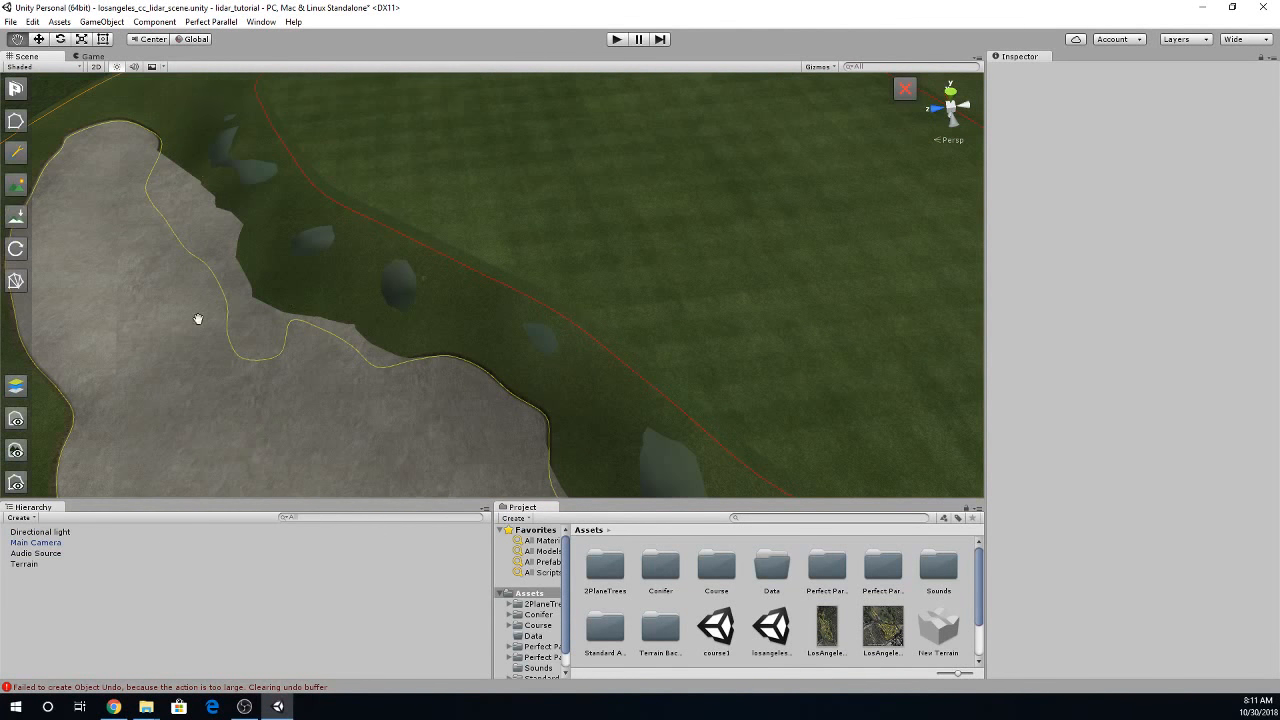
left_click(15, 120)
left_click(149, 178)
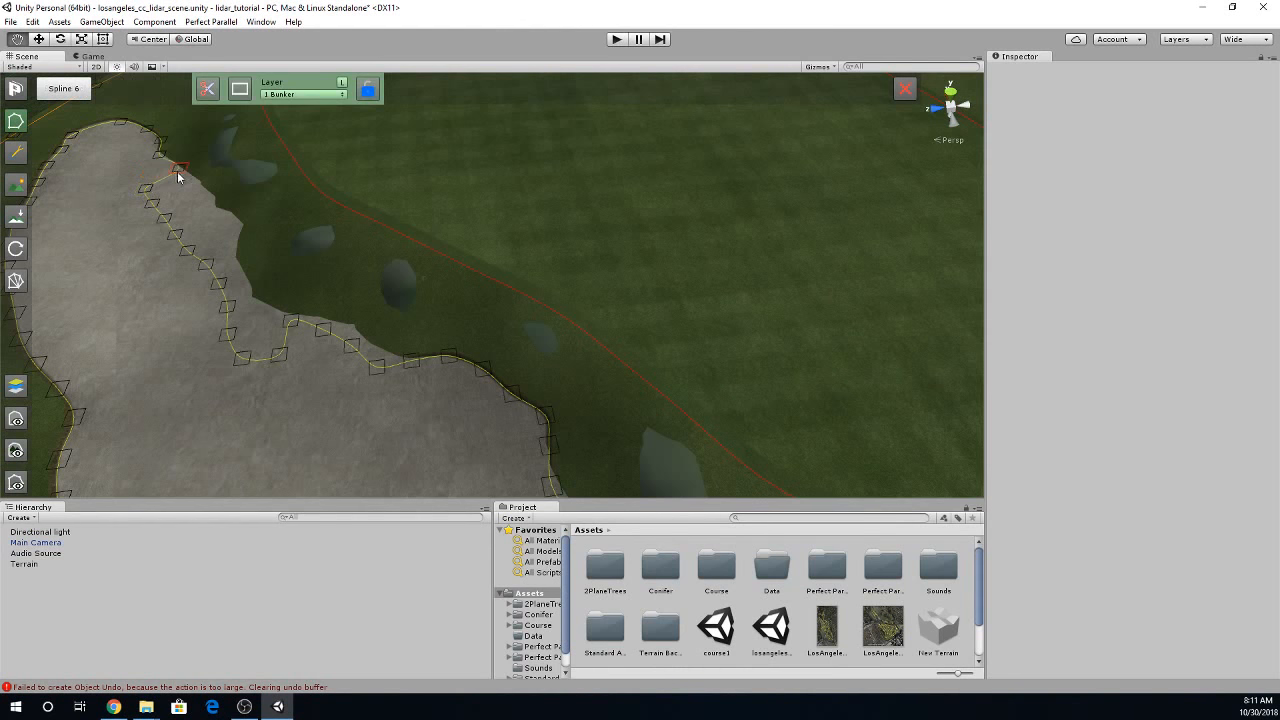
left_click_drag(175, 170, 241, 276)
left_click(170, 224)
key("Delete")
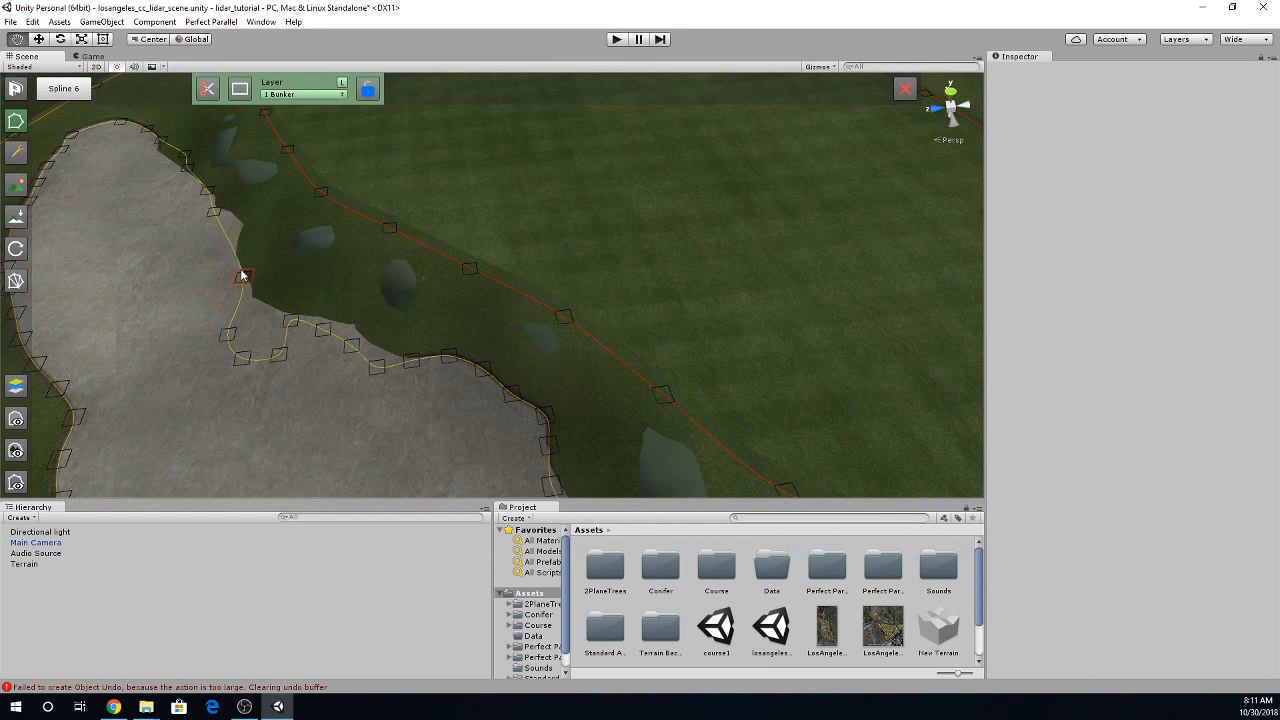
left_click_drag(220, 220, 241, 229)
left_click_drag(226, 342, 259, 312)
left_click_drag(243, 357, 247, 283)
left_click_drag(270, 361, 391, 360)
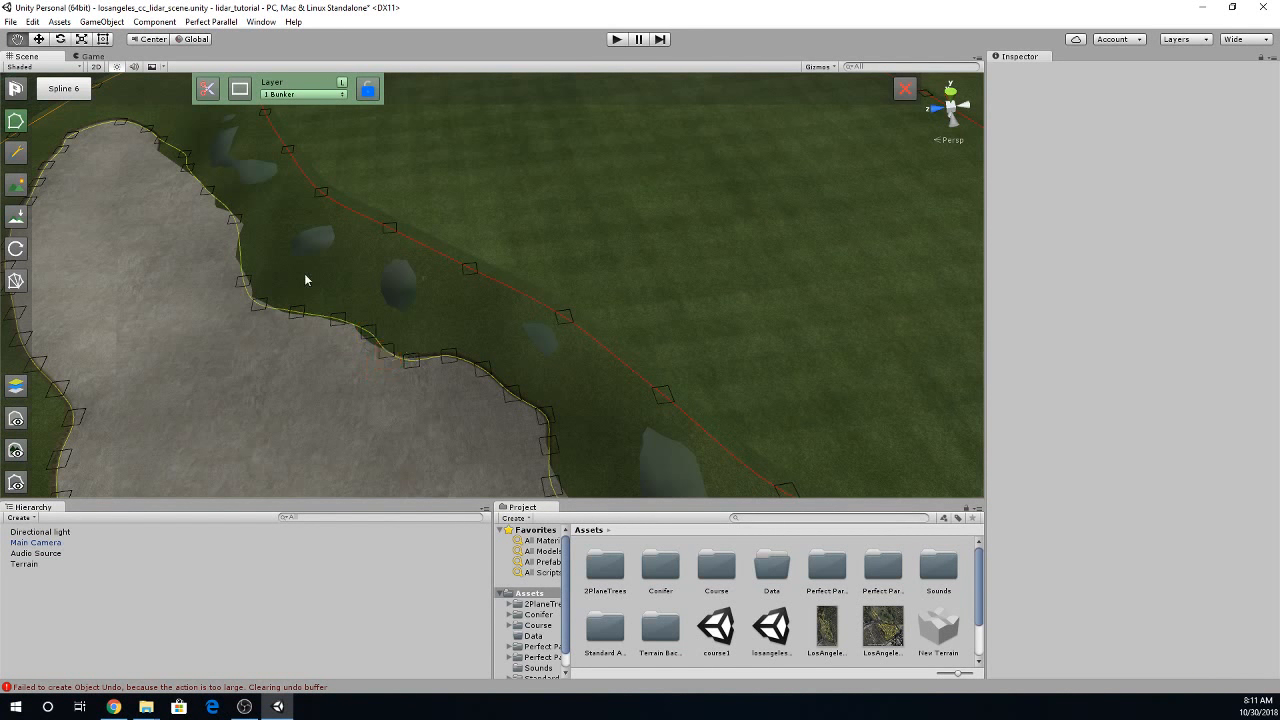
- Rebuild the bunker surface from the adjusted spline and inspect its edge beside the green
left_click(15, 283)
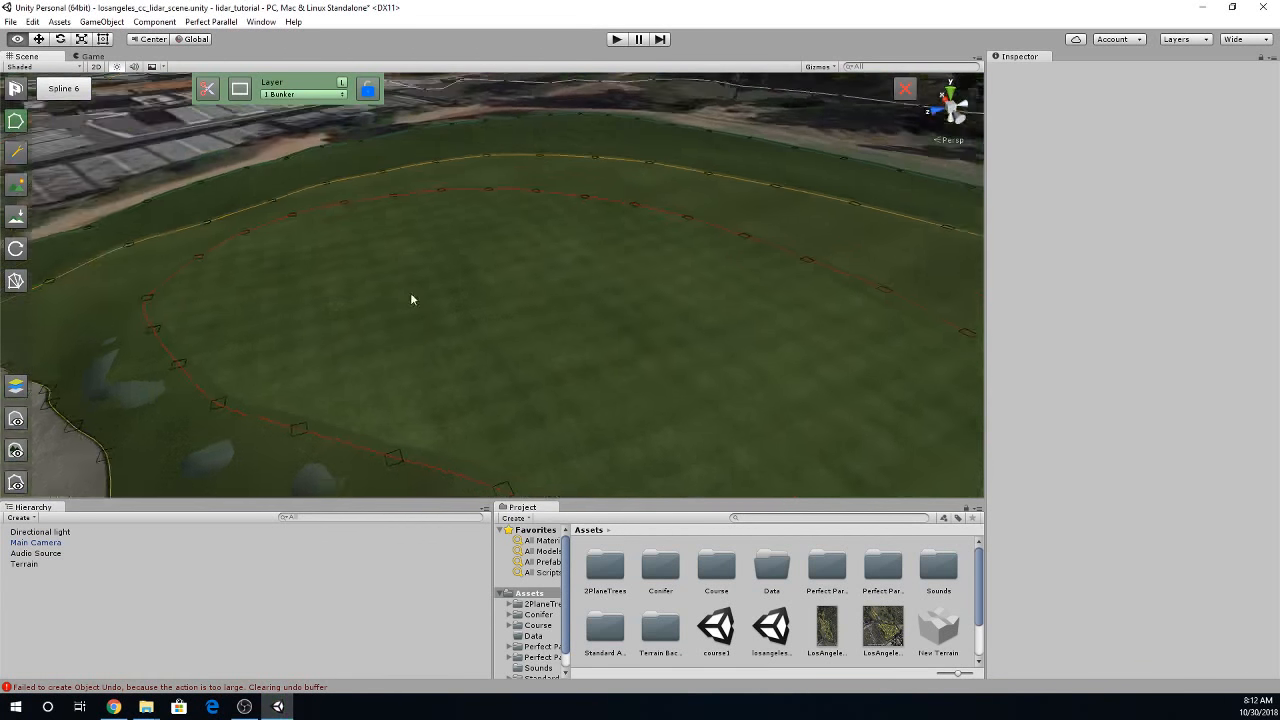
left_click_drag(410, 292, 584, 359, "alt")
scroll(501, 360, "down", 5)
scroll(501, 360, "up", 3)
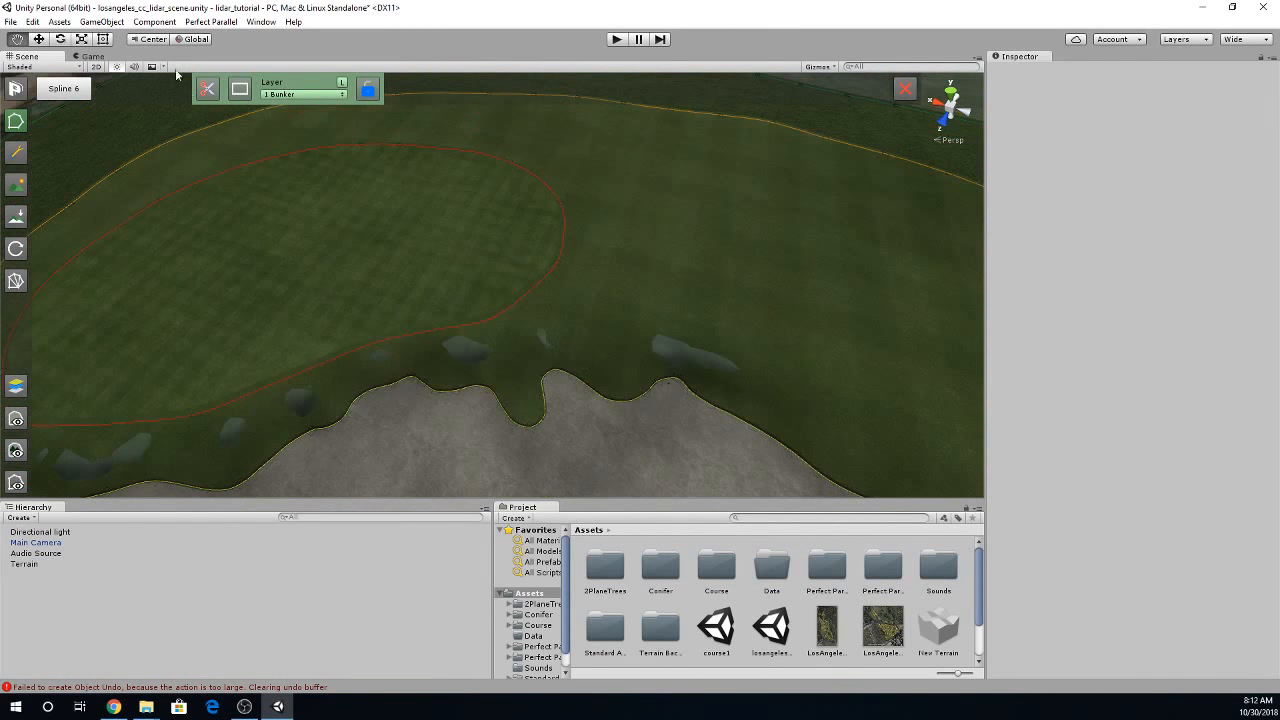
- Smooth the terrain height over the stray patch beside the bunker lip, using brush size 8 and opacity 8
left_click(211, 21)
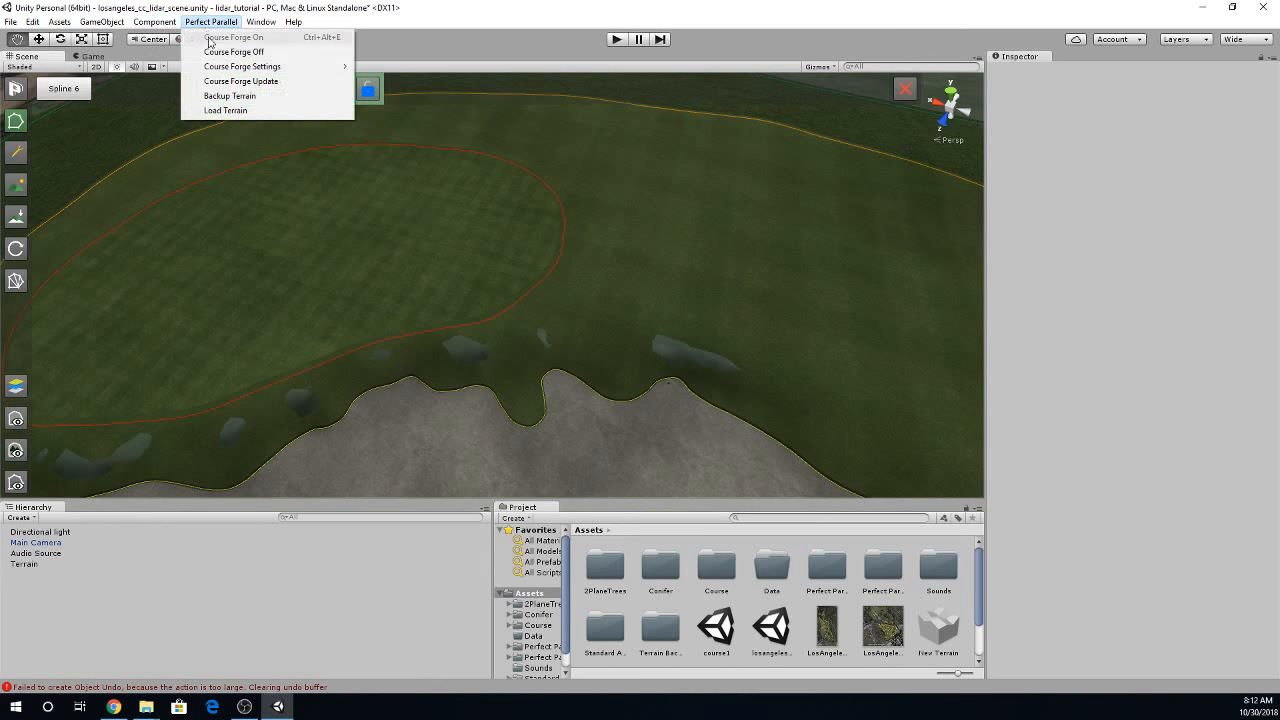
left_click(15, 187)
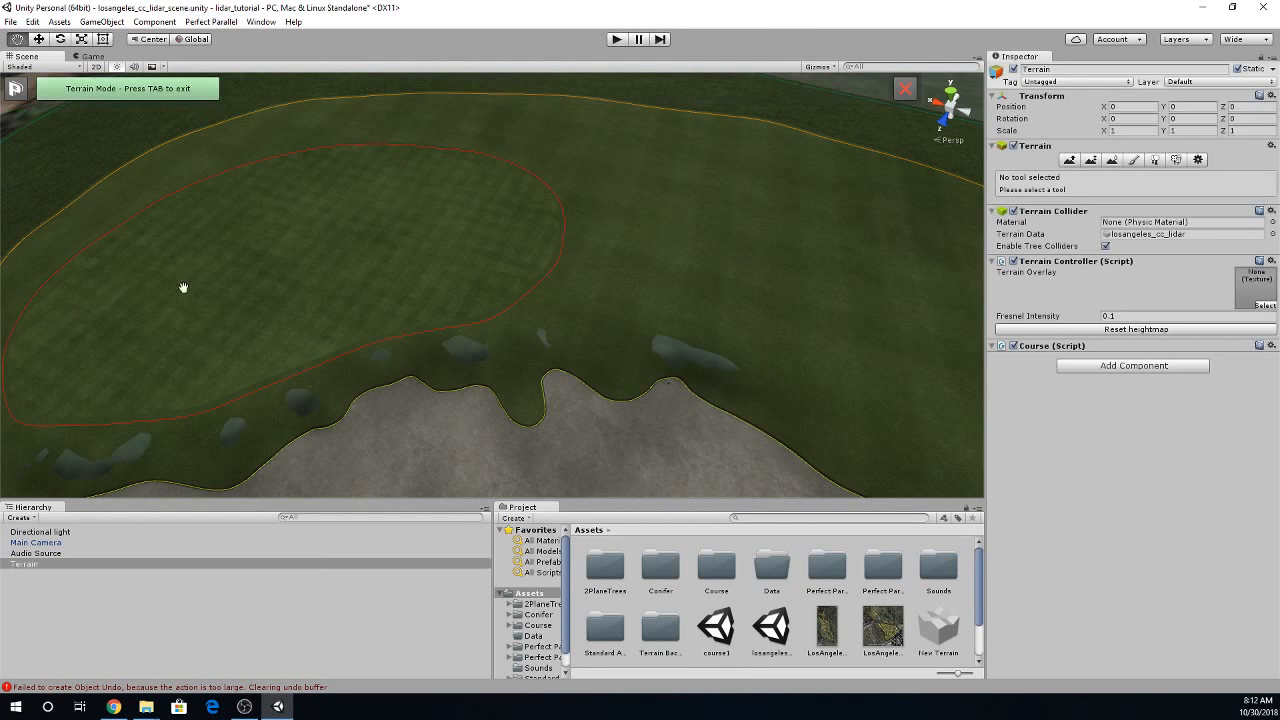
left_click(1112, 160)
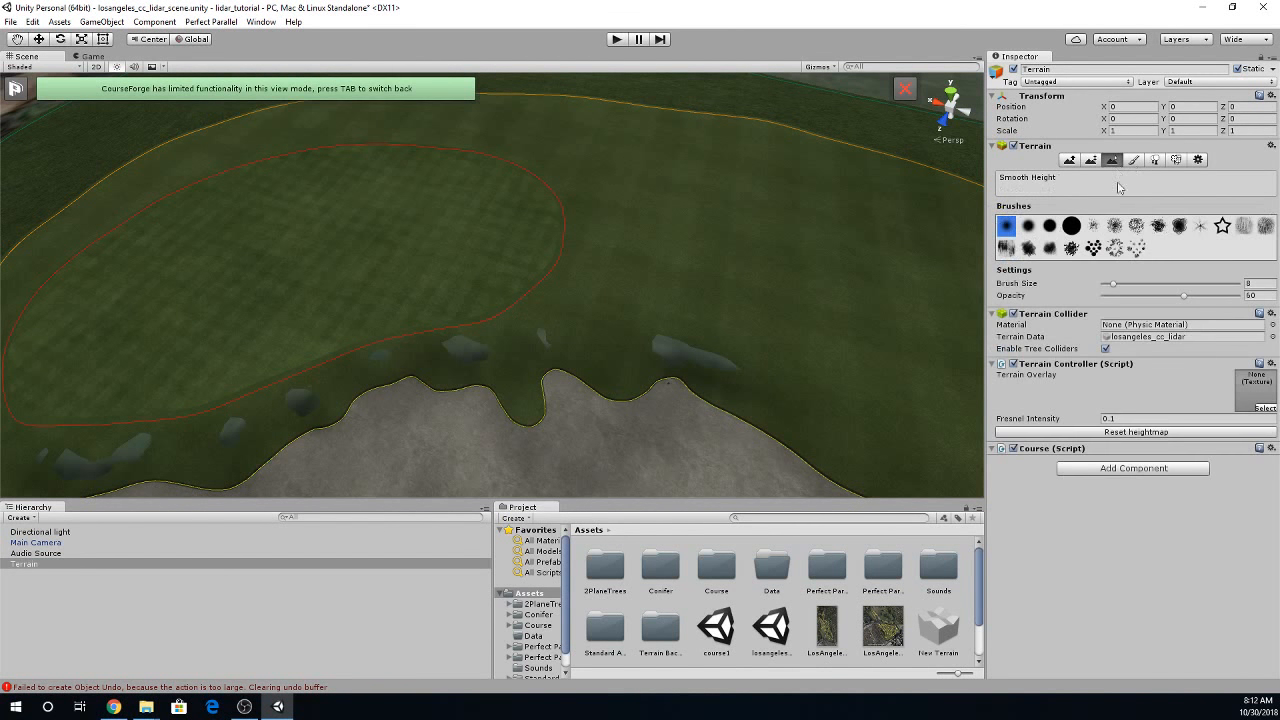
left_click(1110, 296)
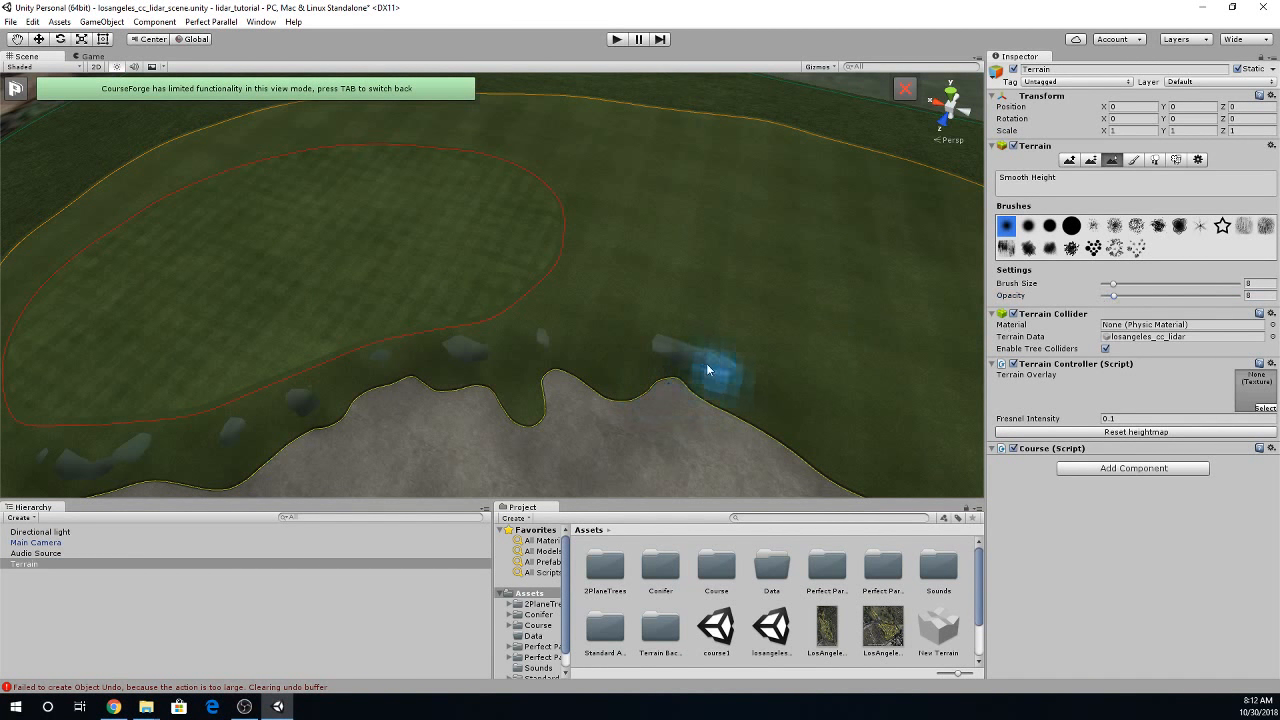
mouse_move(661, 359)
left_mouse_down()
mouse_move(691, 357)
mouse_move(647, 352)
left_mouse_up()
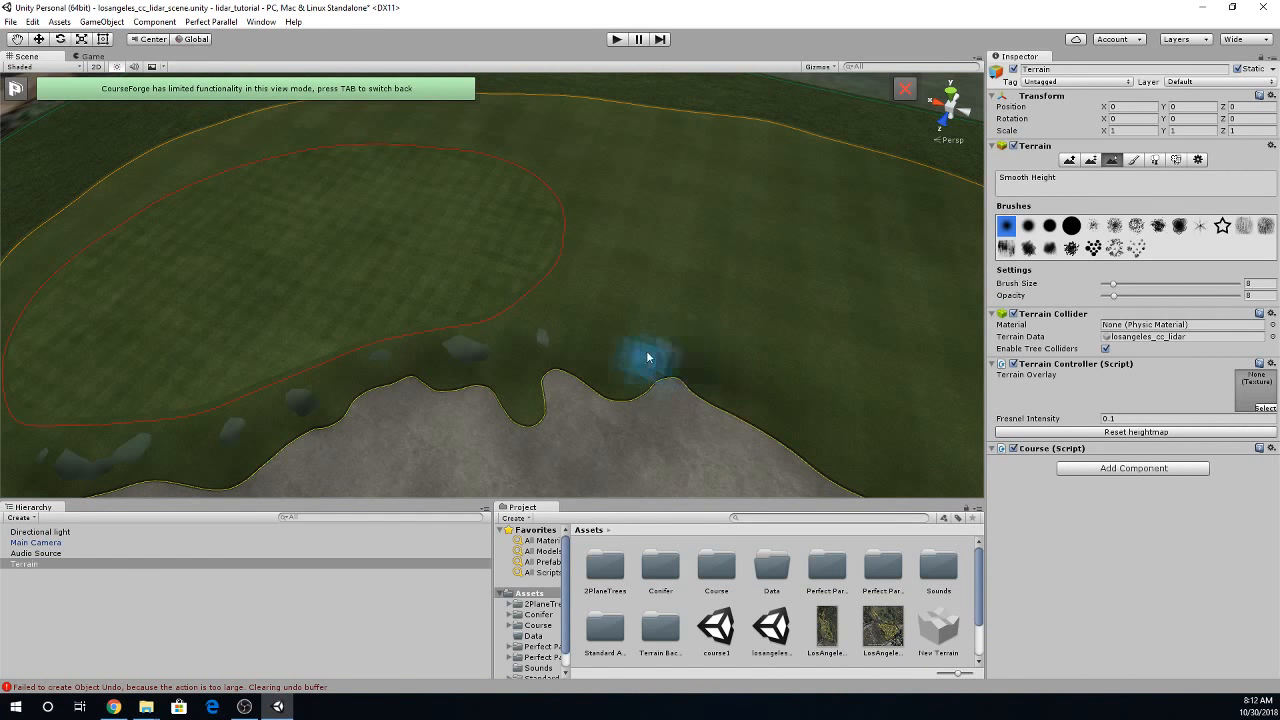
- Smooth out the terrain patches between the bunker and the green, raising the brush opacity to 15 and then 20
left_click(1123, 295)
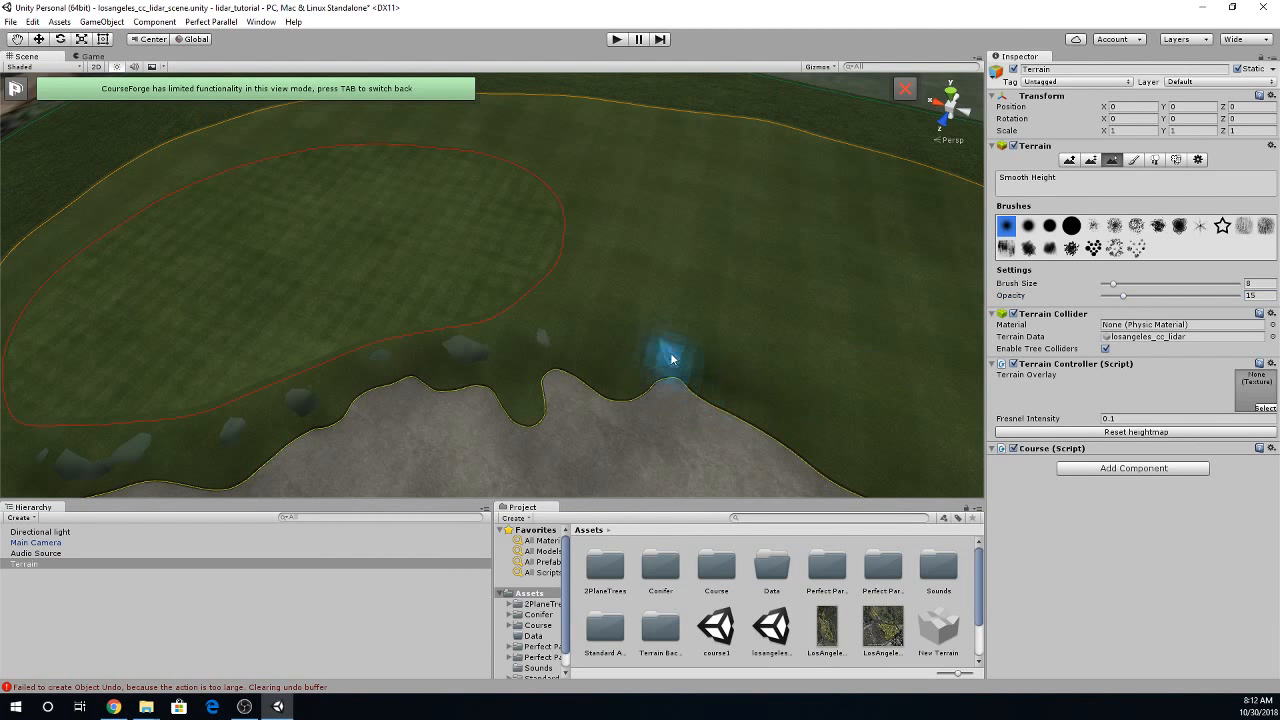
mouse_move(672, 359)
left_mouse_down()
mouse_move(660, 350)
mouse_move(675, 344)
mouse_move(664, 348)
mouse_move(691, 360)
mouse_move(663, 362)
left_mouse_up()
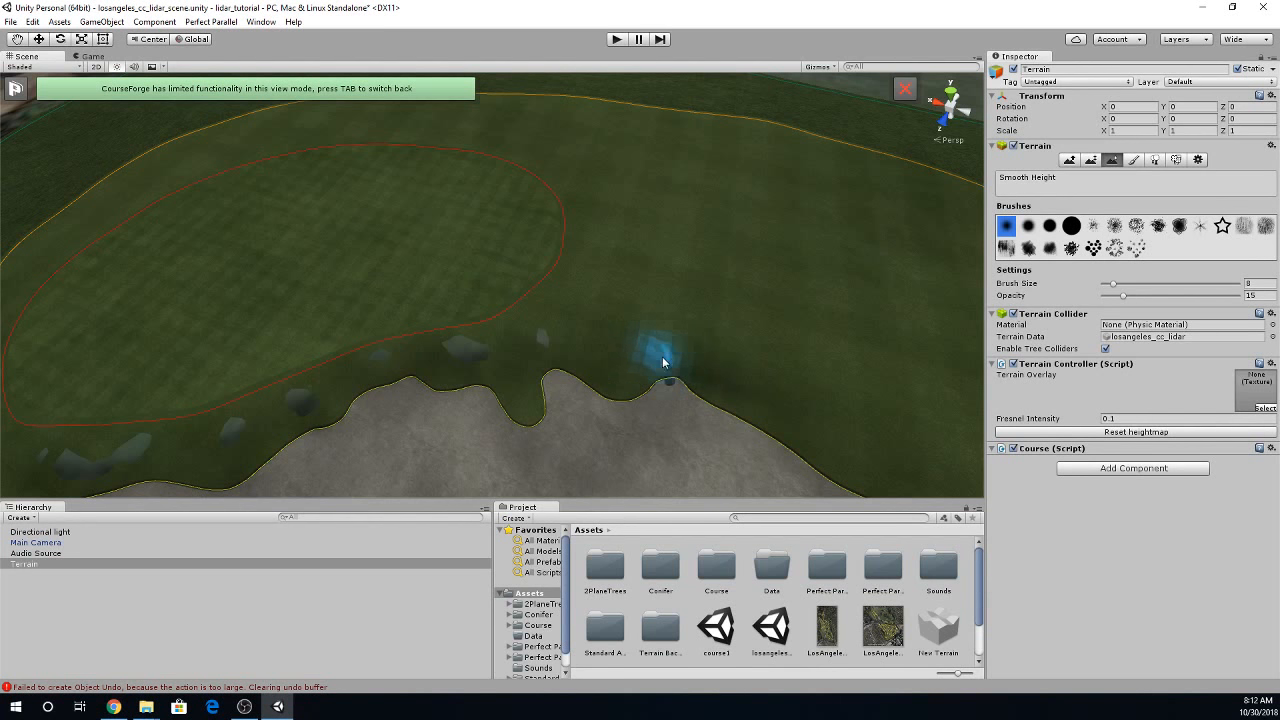
left_click(1131, 296)
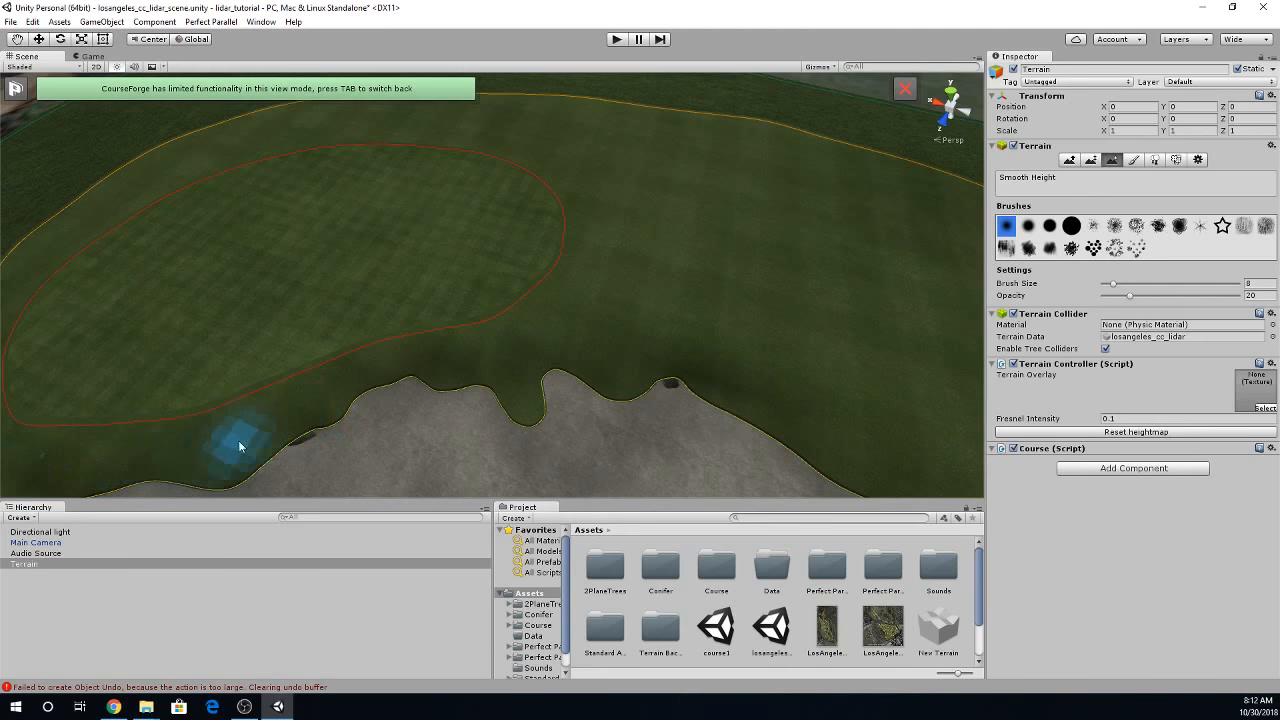
right_click_drag(239, 444, 201, 381)
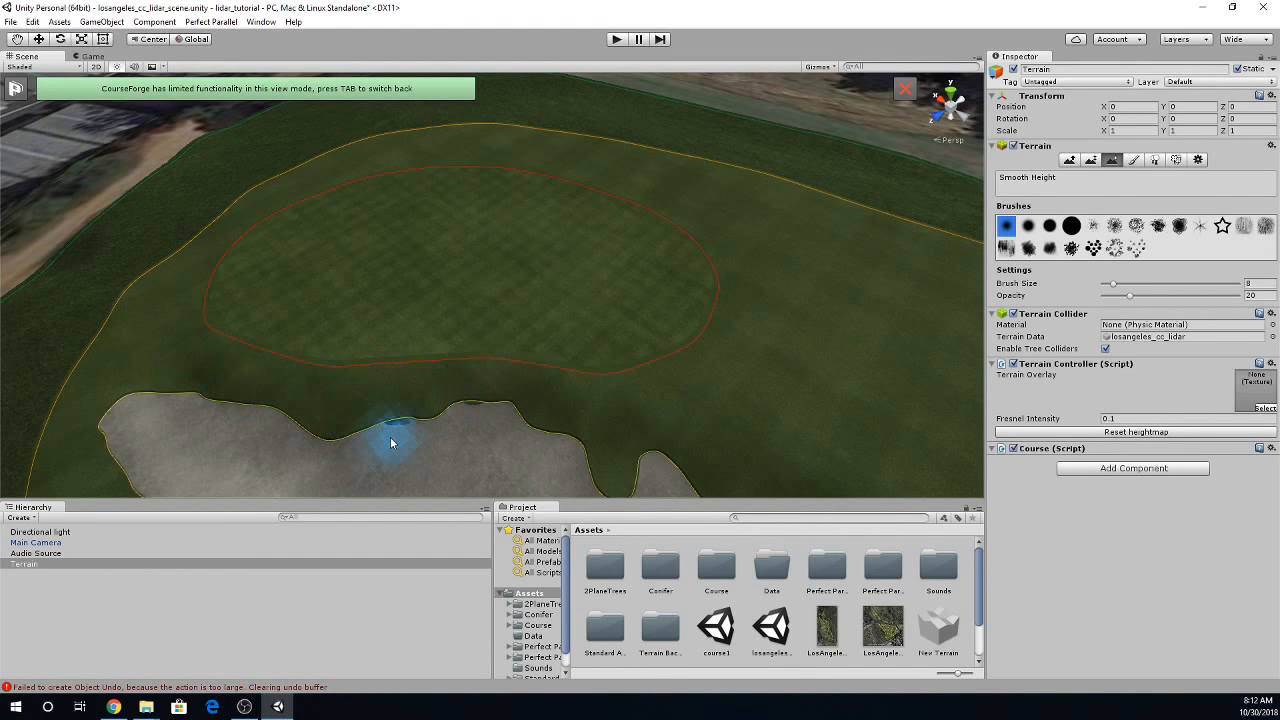
- Rebuild the fairway spline surrounding the green over the smoothed terrain and inspect the green
key("Tab")
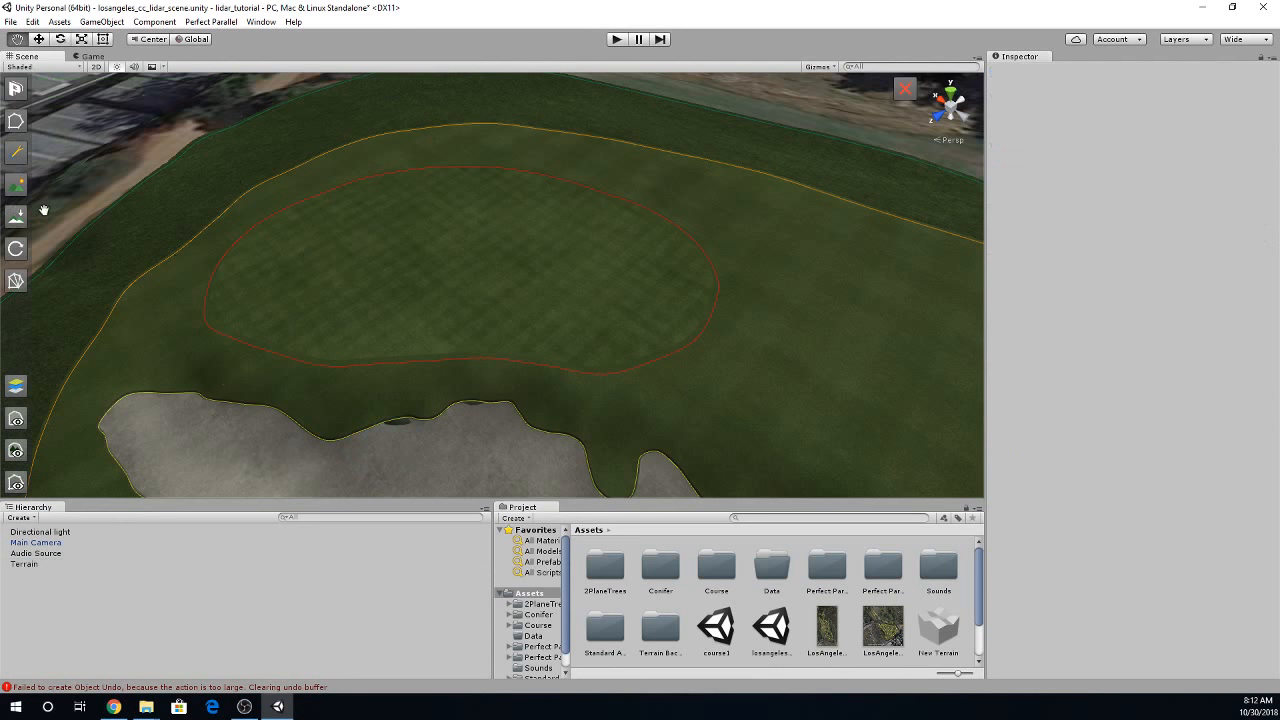
left_click(16, 121)
left_click(130, 289)
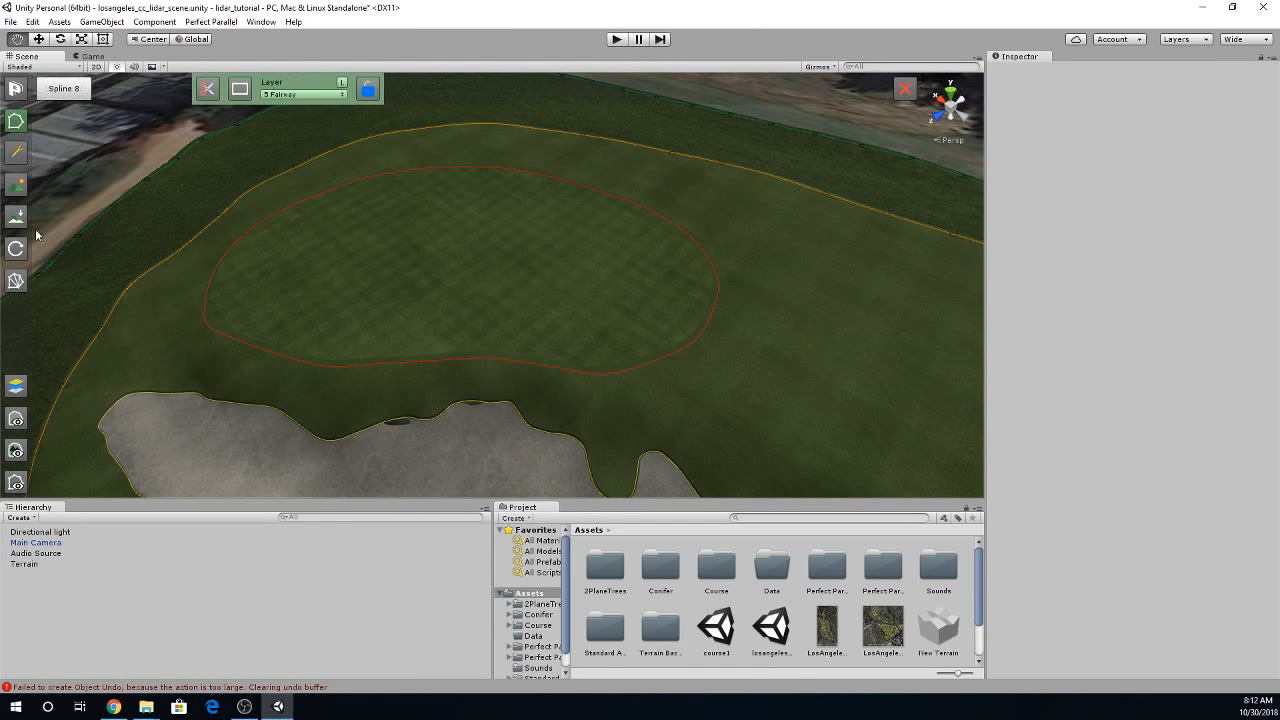
left_click(16, 281)
right_click_drag(620, 359, 383, 339)
key("w")
key("Tab")
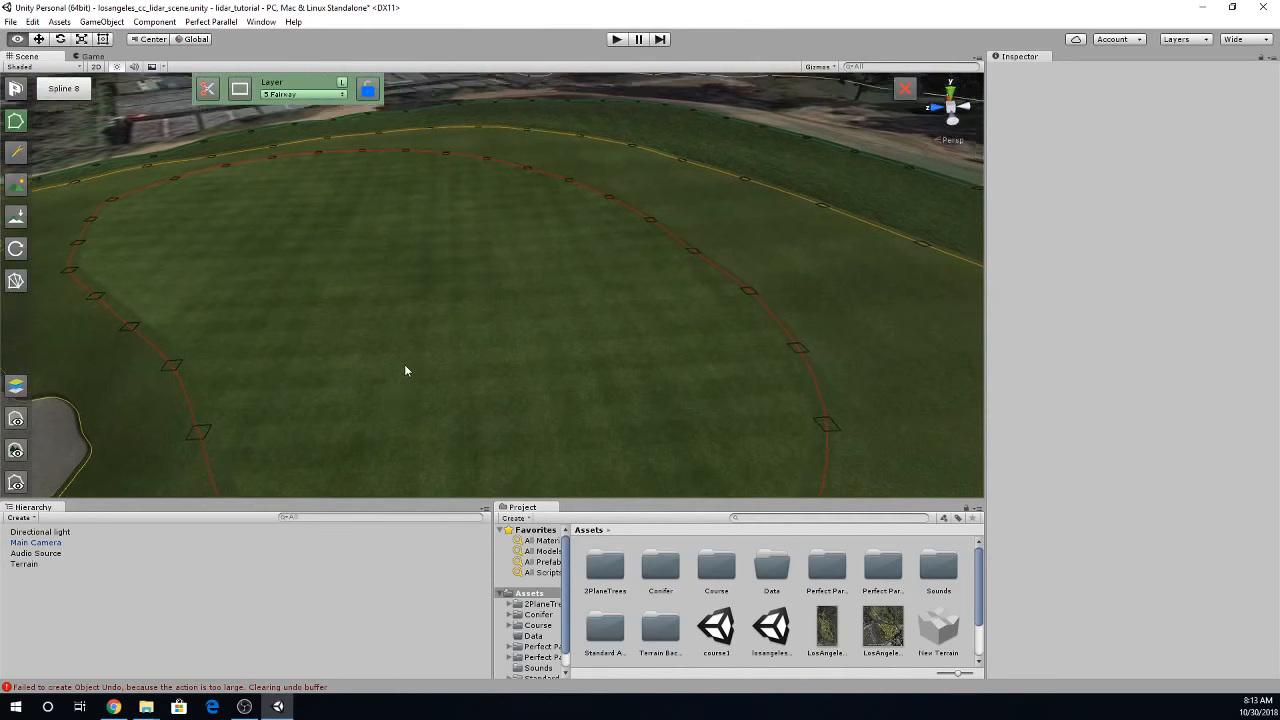
- Add an Easy pin for hole 1 on the green and move it slightly beyond the green's middle
left_click(16, 153)
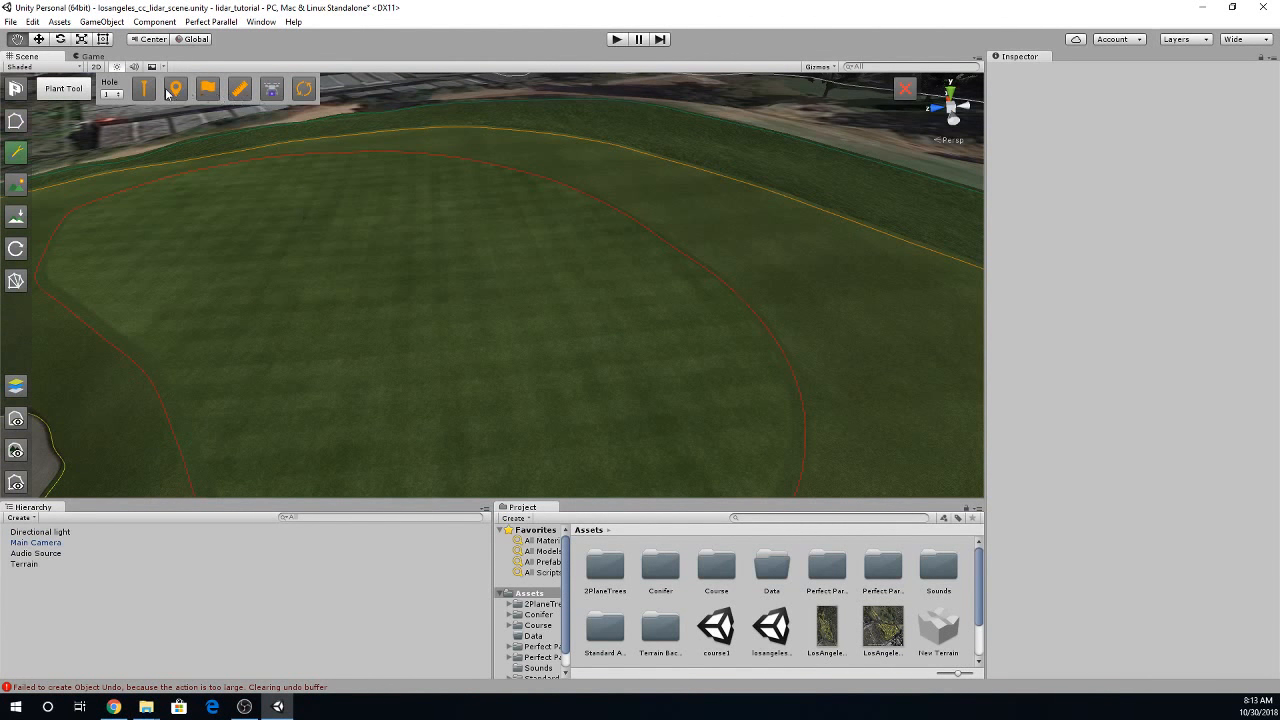
left_click(206, 90)
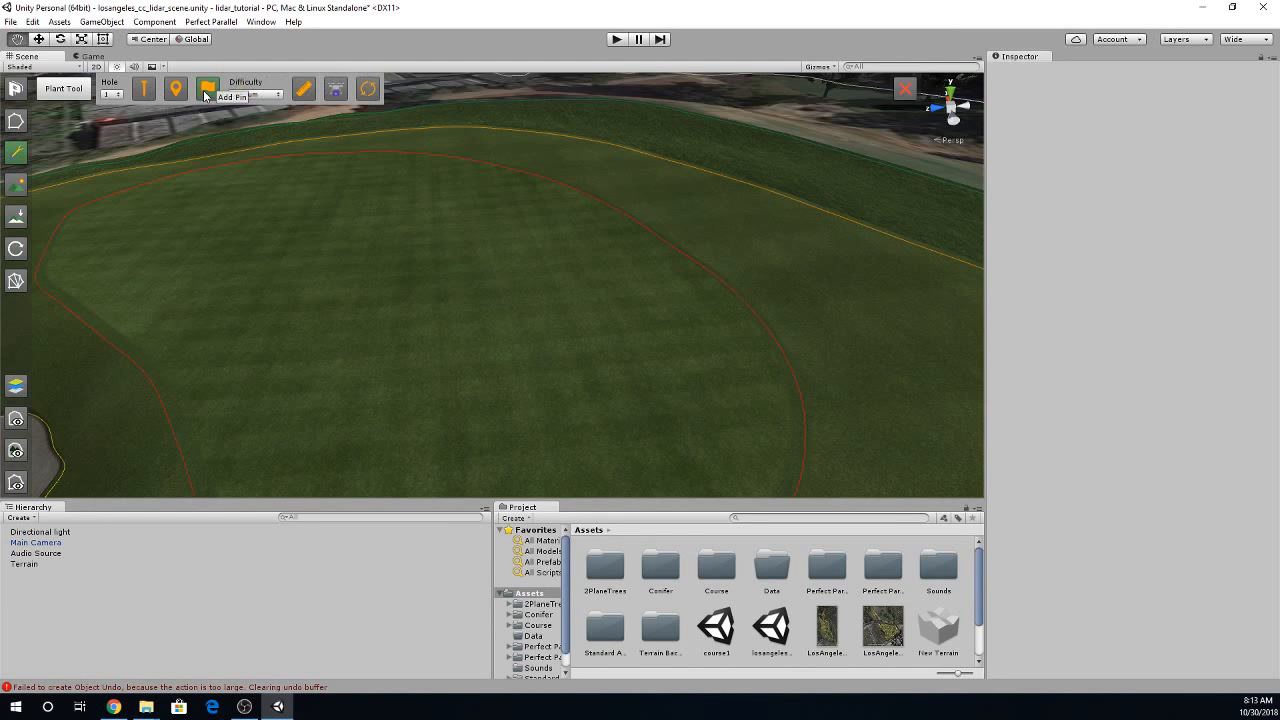
left_click(256, 94)
left_click(258, 108)
mouse_move(438, 377)
right_mouse_down()
mouse_move(446, 403)
mouse_move(459, 390)
right_mouse_up()
scroll(432, 358, "down", 5)
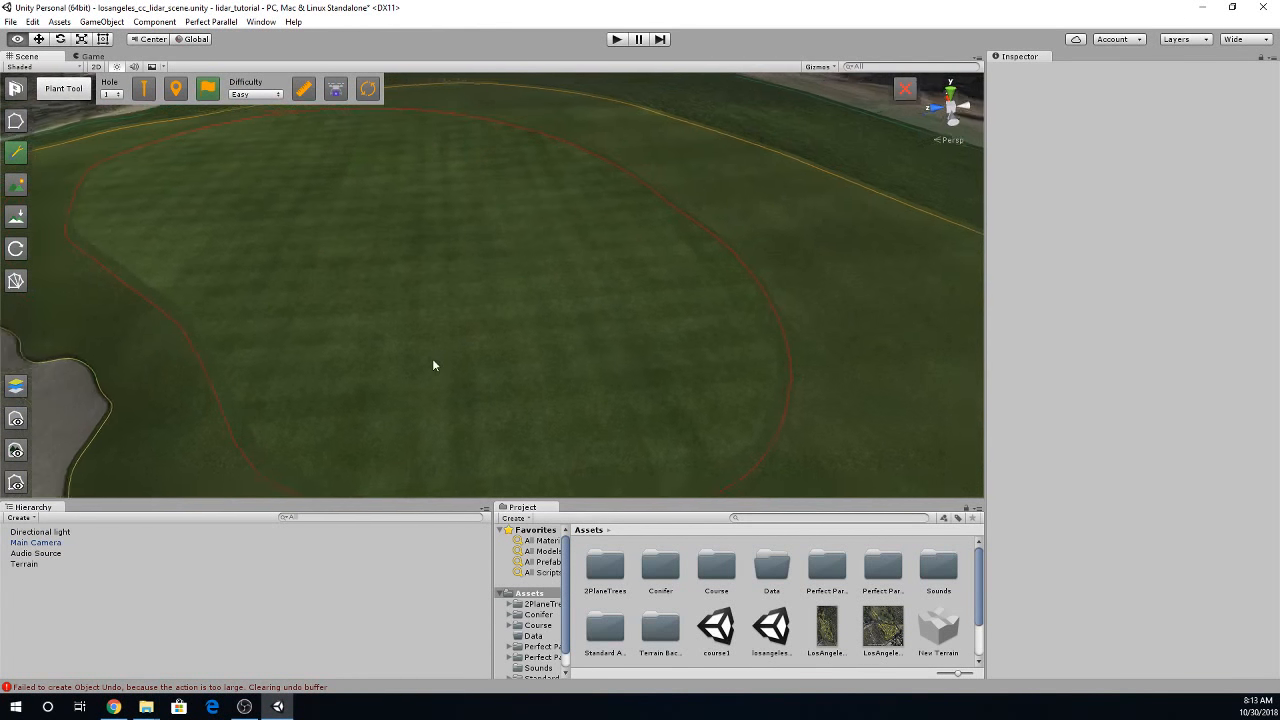
left_click(474, 347)
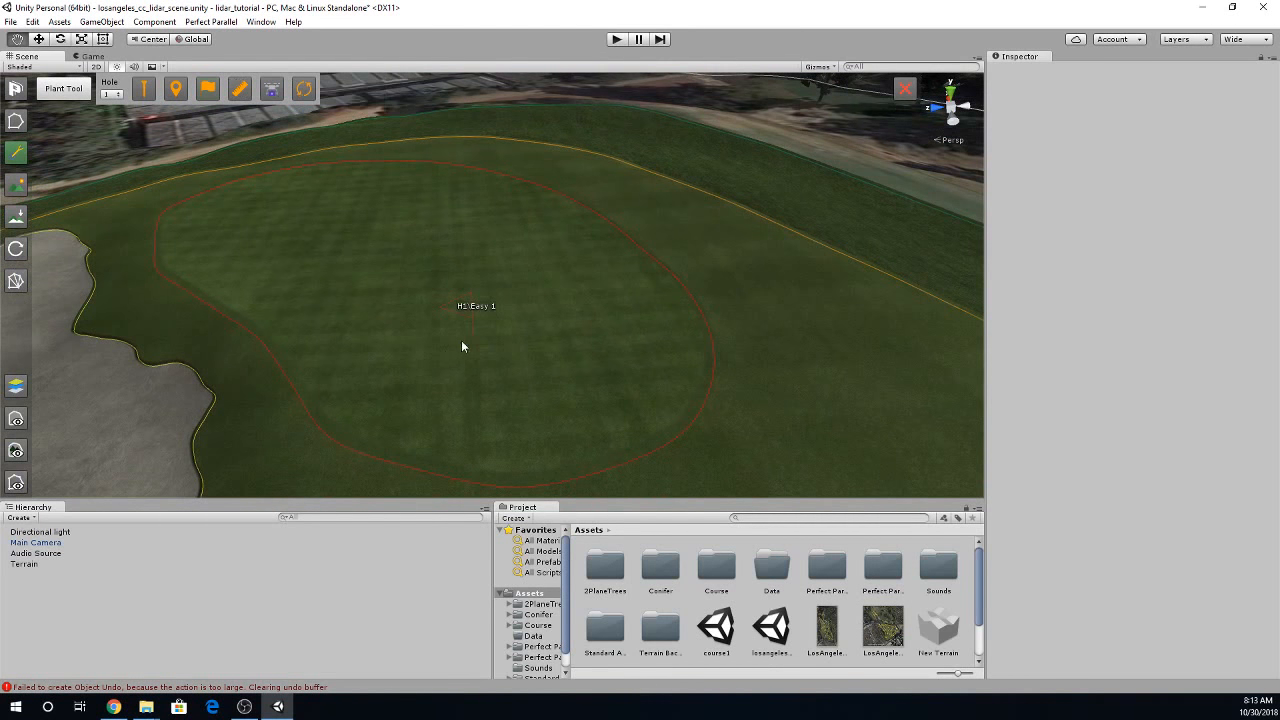
mouse_move(471, 345)
left_mouse_down()
mouse_move(477, 363)
mouse_move(420, 394)
mouse_move(415, 383)
mouse_move(546, 371)
mouse_move(632, 383)
mouse_move(549, 331)
mouse_move(511, 363)
mouse_move(374, 343)
mouse_move(347, 372)
mouse_move(394, 399)
mouse_move(332, 325)
mouse_move(509, 357)
mouse_move(511, 346)
mouse_move(560, 346)
mouse_move(473, 316)
mouse_move(460, 277)
mouse_move(426, 284)
mouse_move(474, 286)
mouse_move(463, 266)
mouse_move(497, 273)
mouse_move(325, 293)
mouse_move(528, 284)
mouse_move(480, 286)
mouse_move(494, 302)
mouse_move(472, 252)
mouse_move(463, 283)
mouse_move(429, 263)
mouse_move(443, 295)
mouse_move(474, 277)
mouse_move(429, 271)
mouse_move(469, 283)
mouse_move(451, 277)
left_mouse_up()
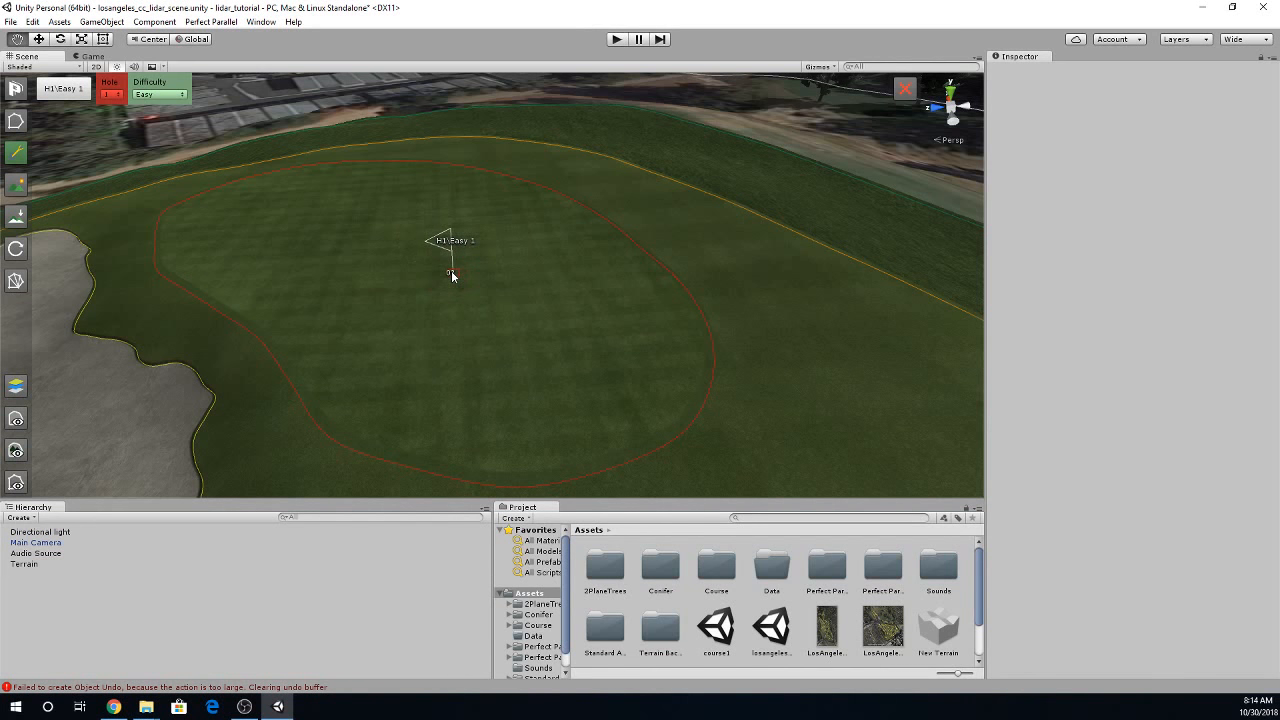
left_click(413, 311)
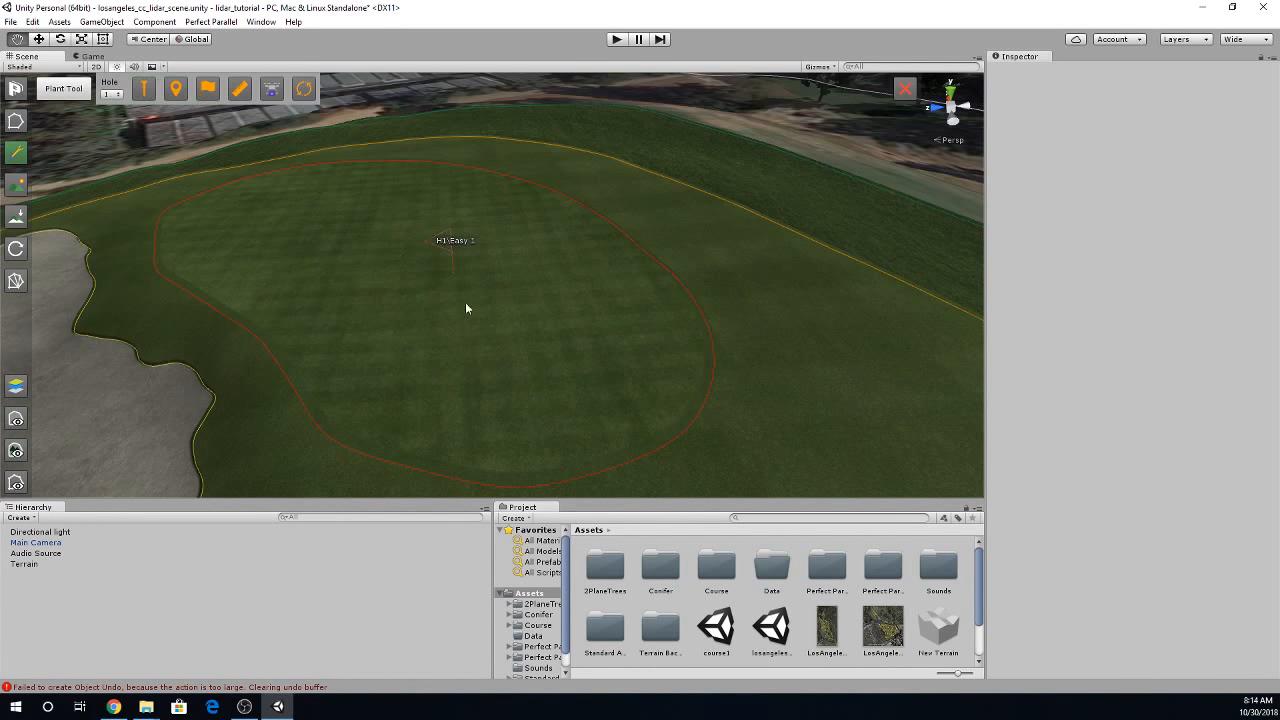
- Add a Medium pin for hole 1 on the side of the green farthest from the bunker
left_click(207, 91)
left_click(276, 95)
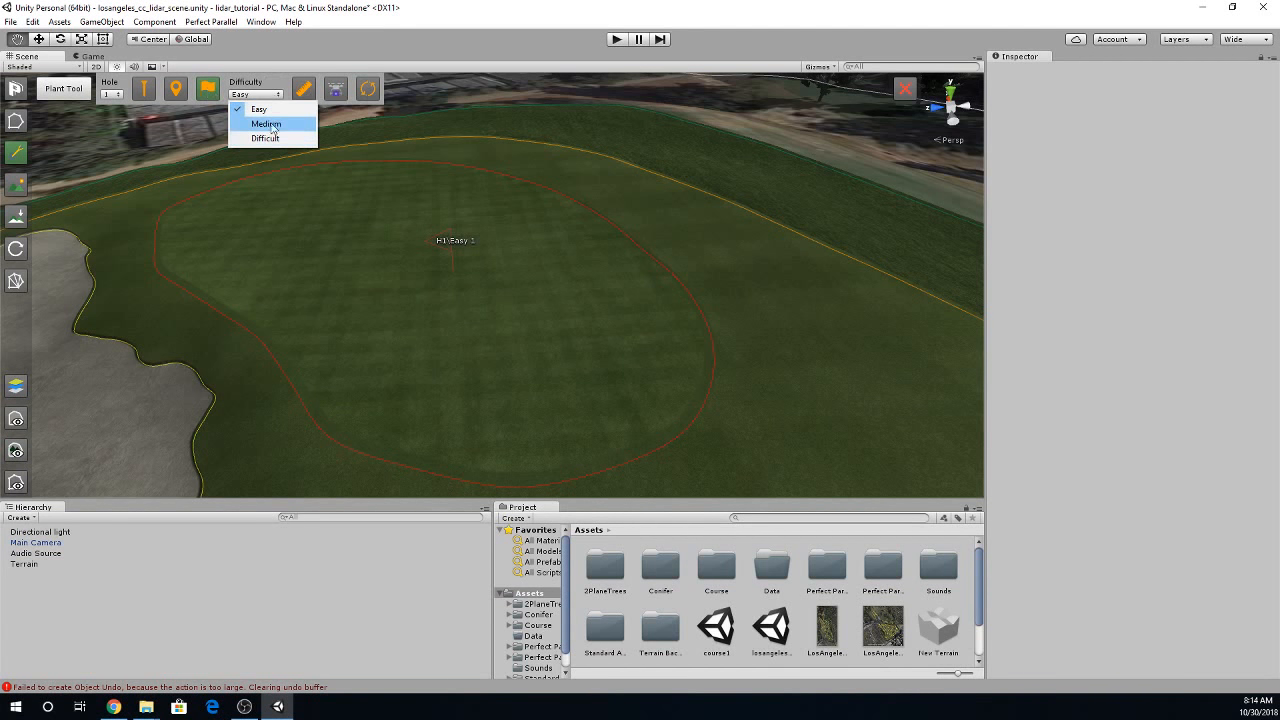
left_click(266, 124)
left_click(529, 357)
left_click_drag(530, 357, 588, 348)
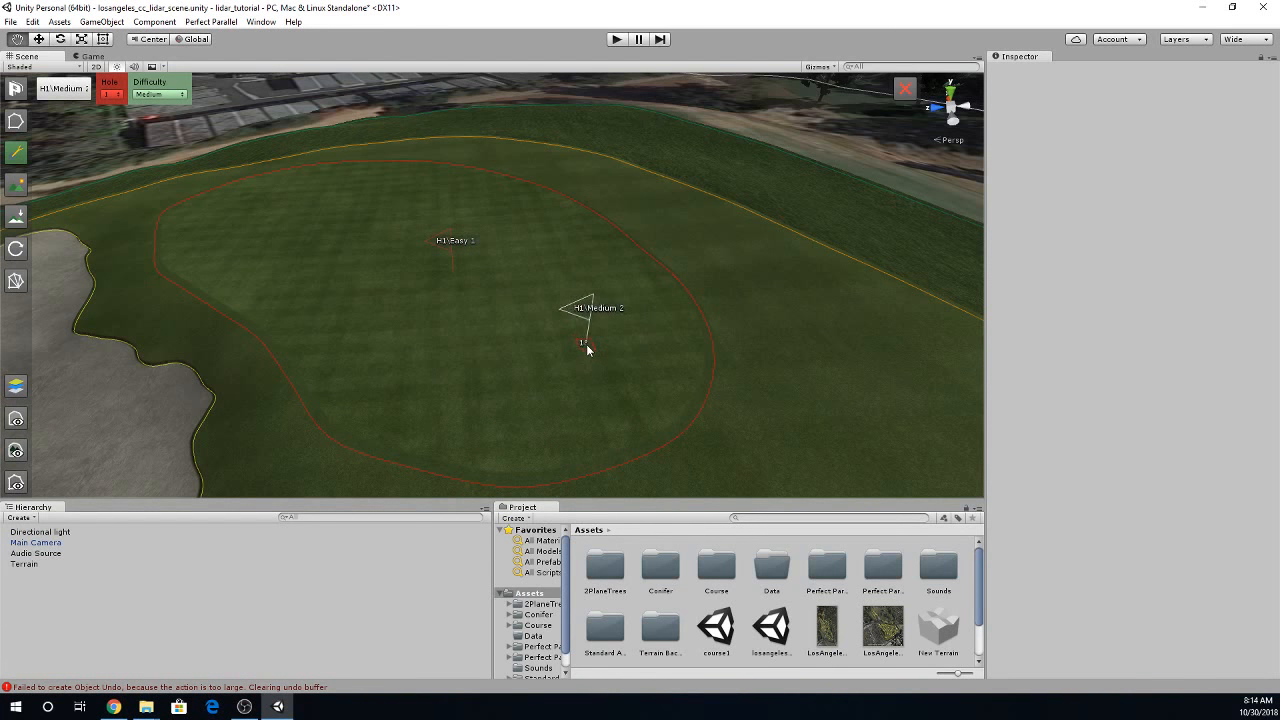
left_click(428, 331)
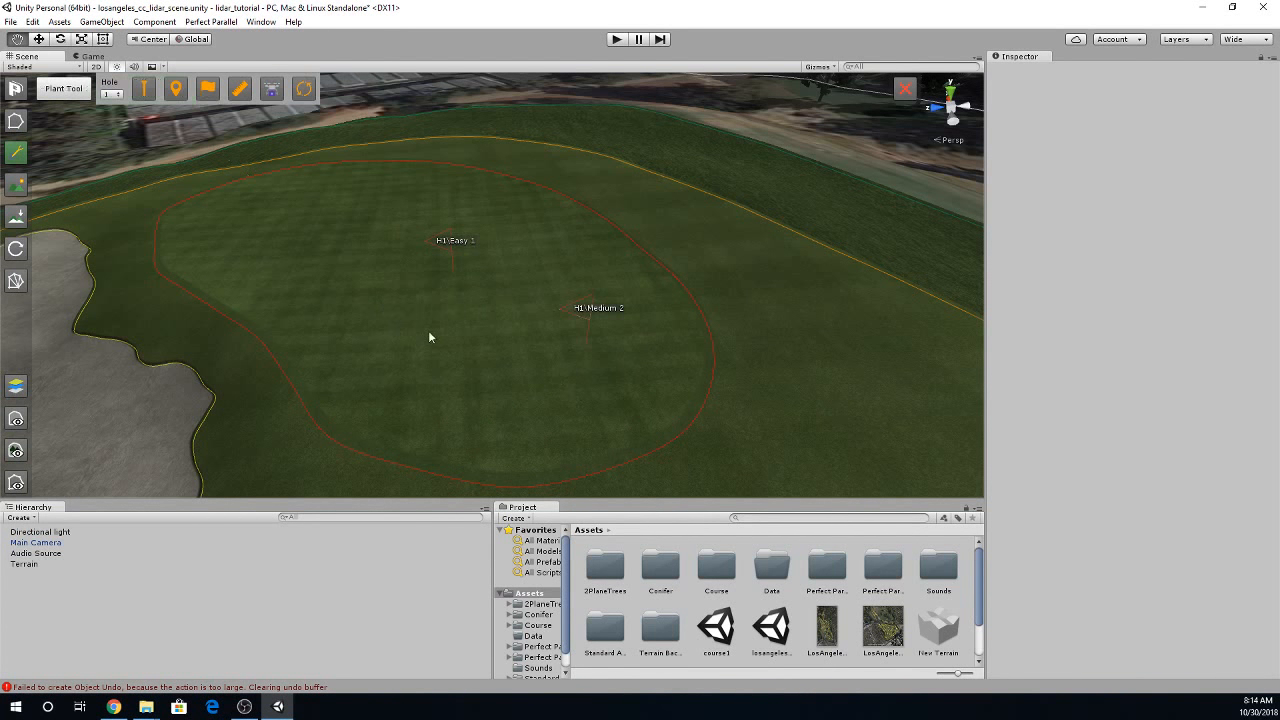
- Add a Difficult pin for hole 1 near the green's far edge on the bunker side
left_click(204, 88)
left_click(256, 94)
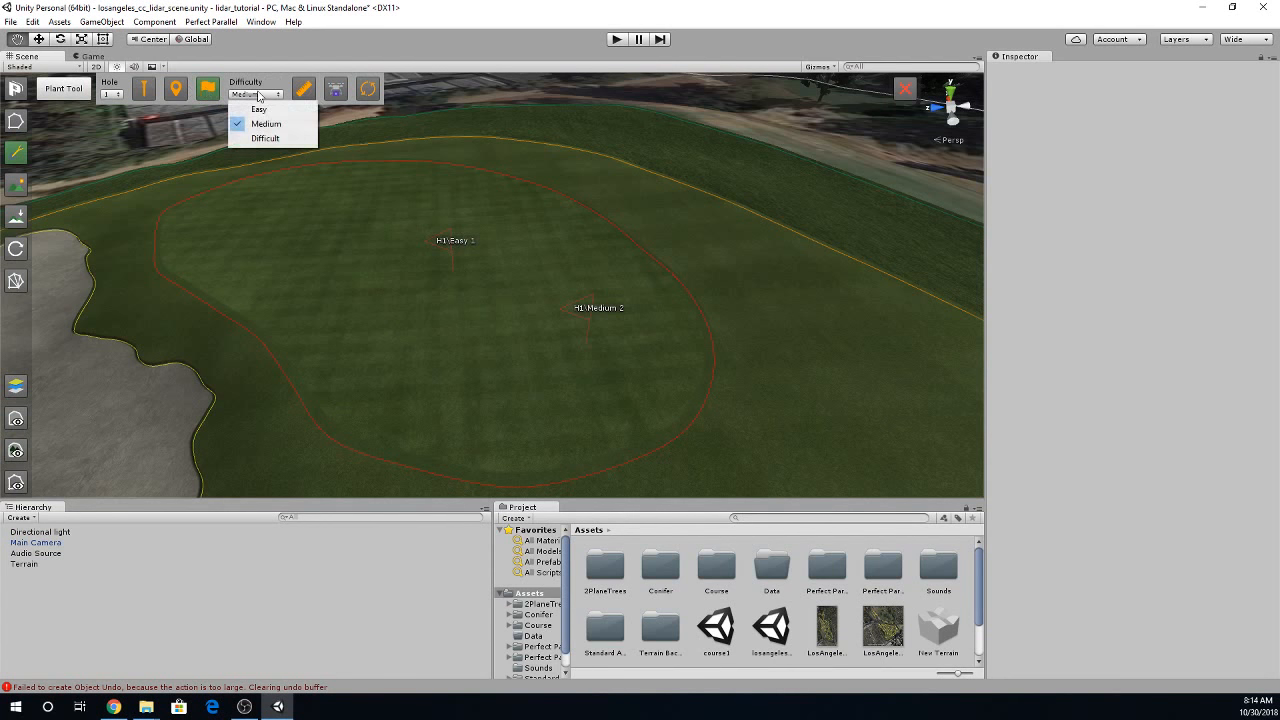
left_click(252, 137)
left_click(234, 226)
left_click(238, 222)
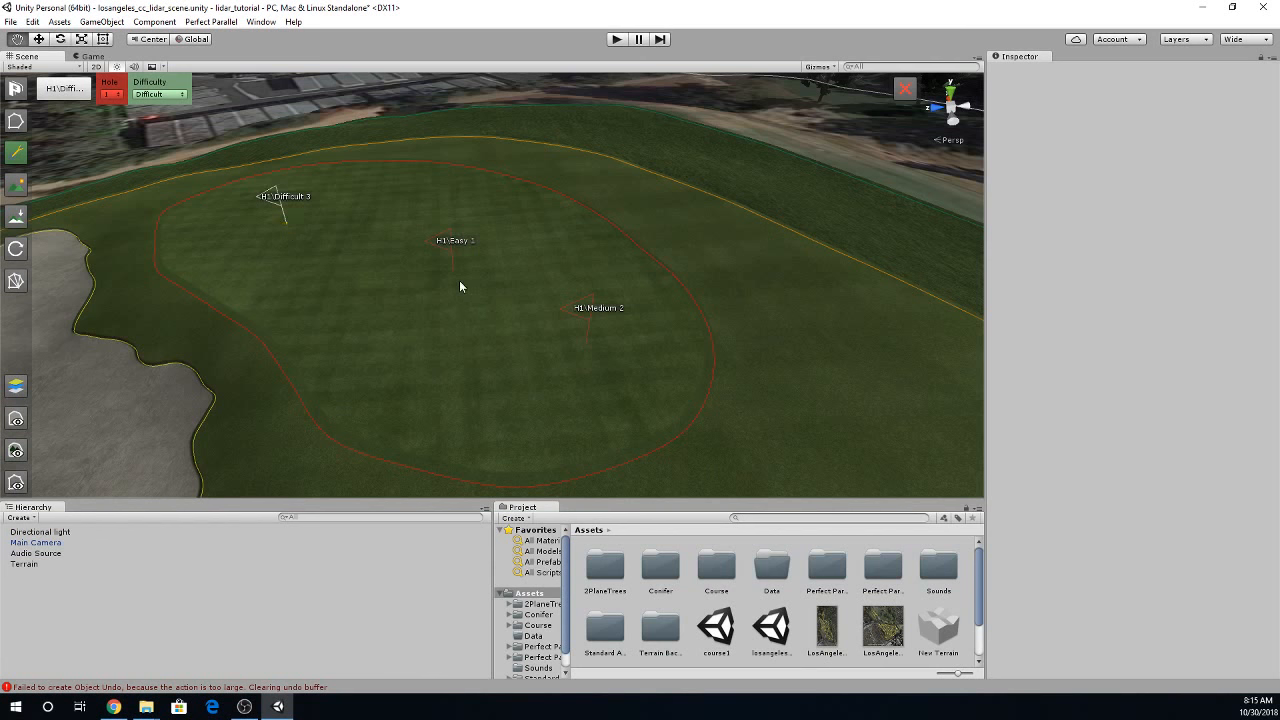
- Measure the distance from the light-blue outlined area at the fairway's end to the fairway beside the long, narrow bunker
scroll(560, 353, "down", 5)
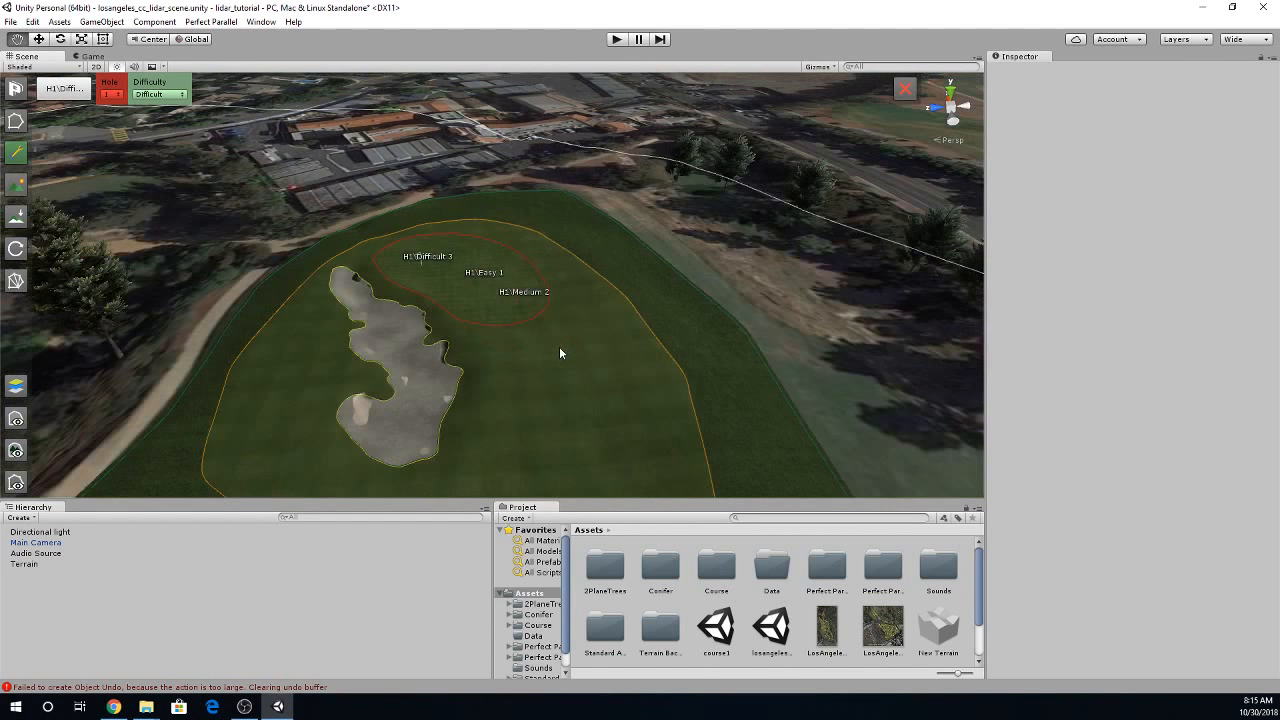
right_click_drag(560, 348, 506, 269)
scroll(386, 312, "down", 4)
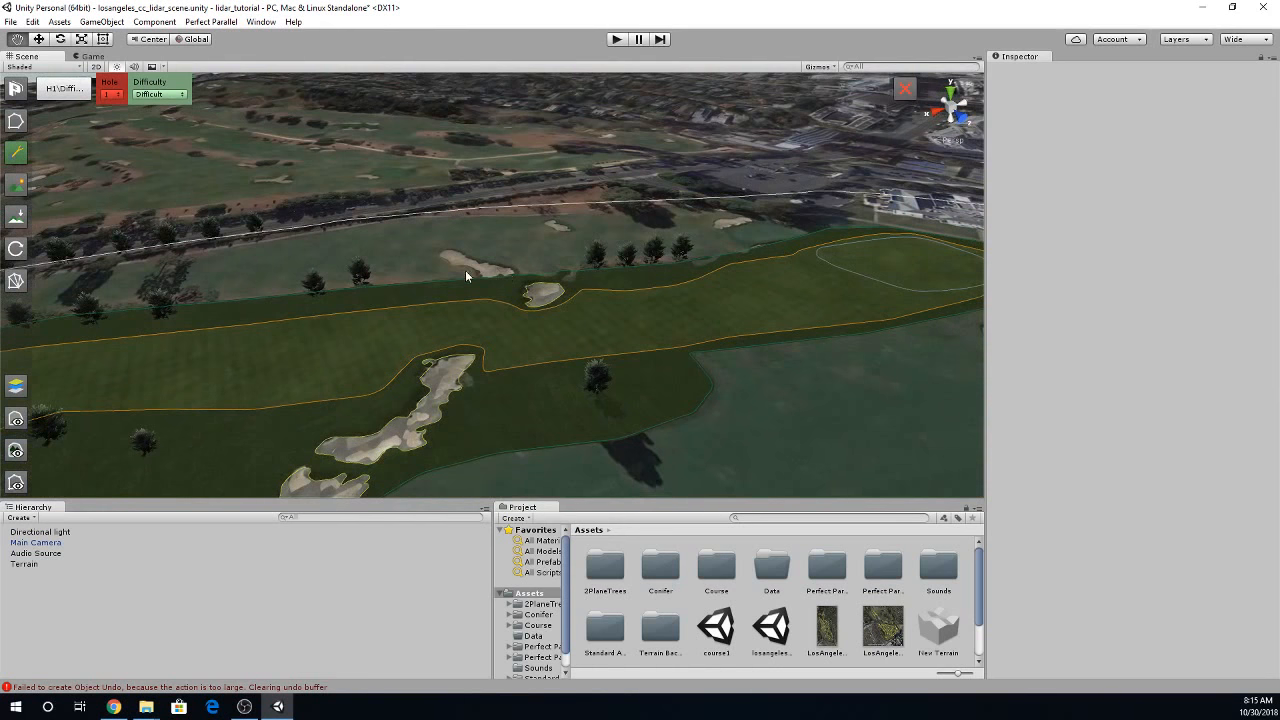
left_click(16, 152)
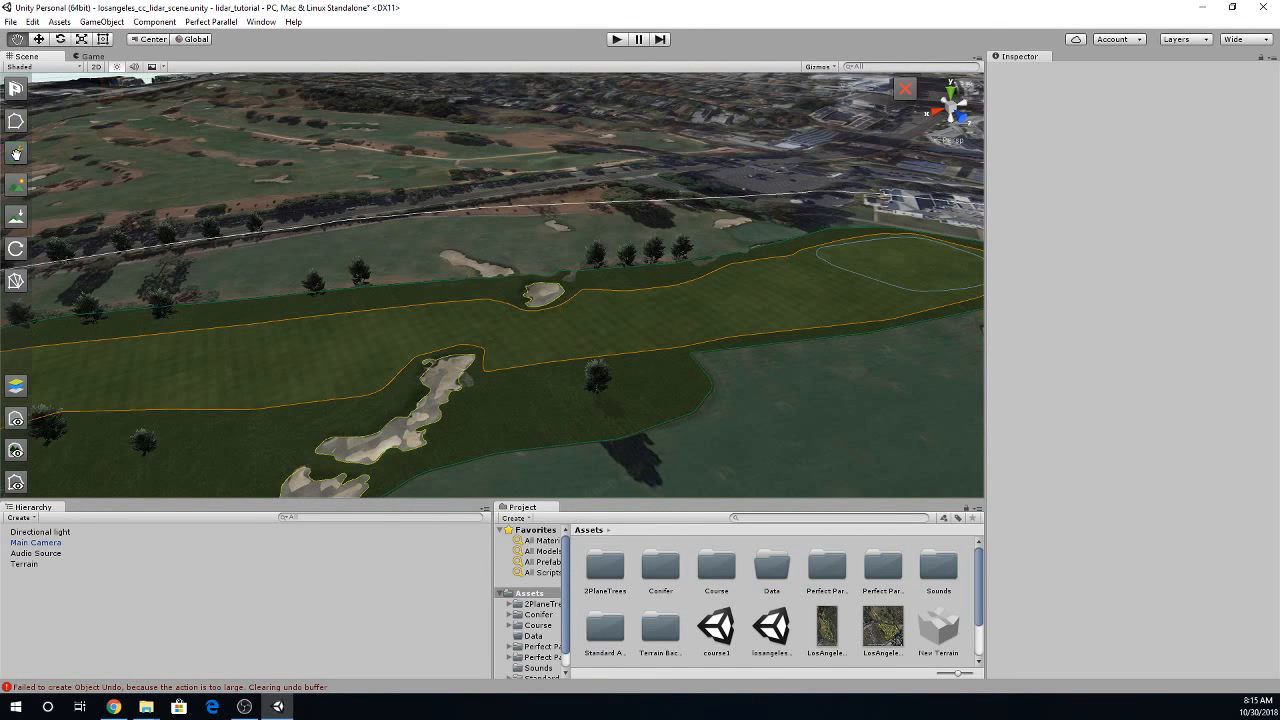
left_click(16, 152)
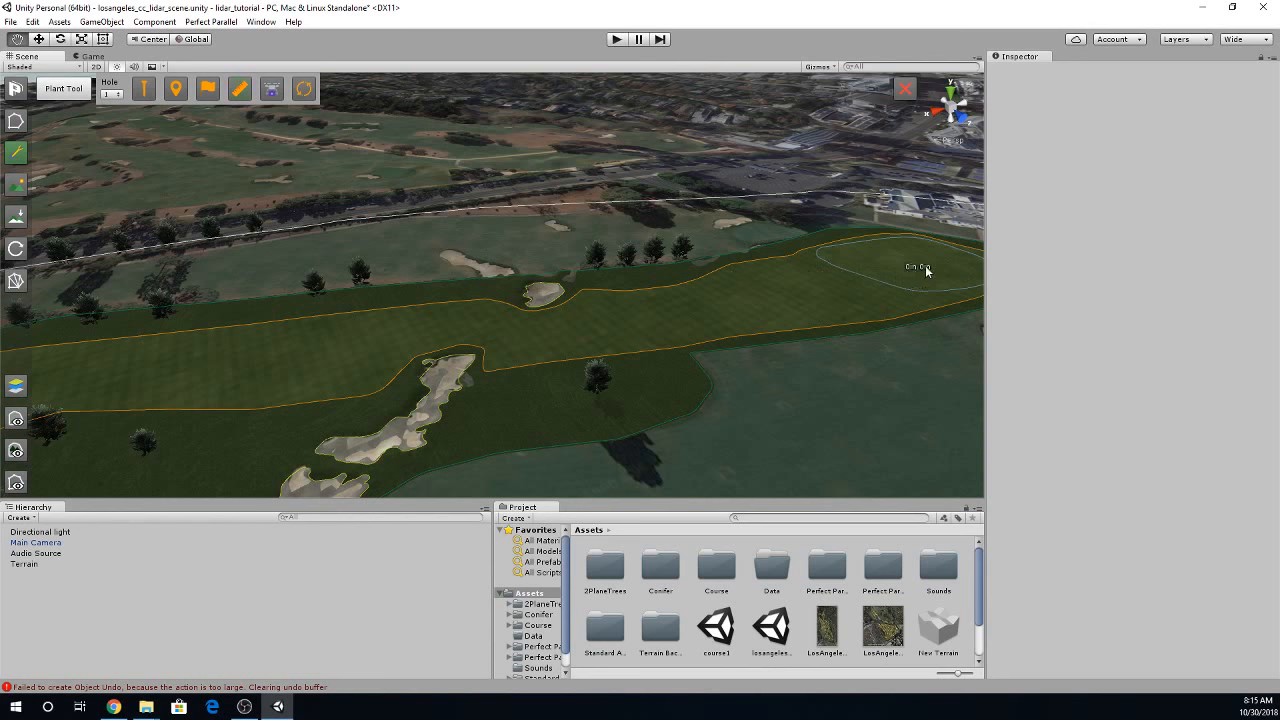
middle_click_drag(918, 266, 857, 290)
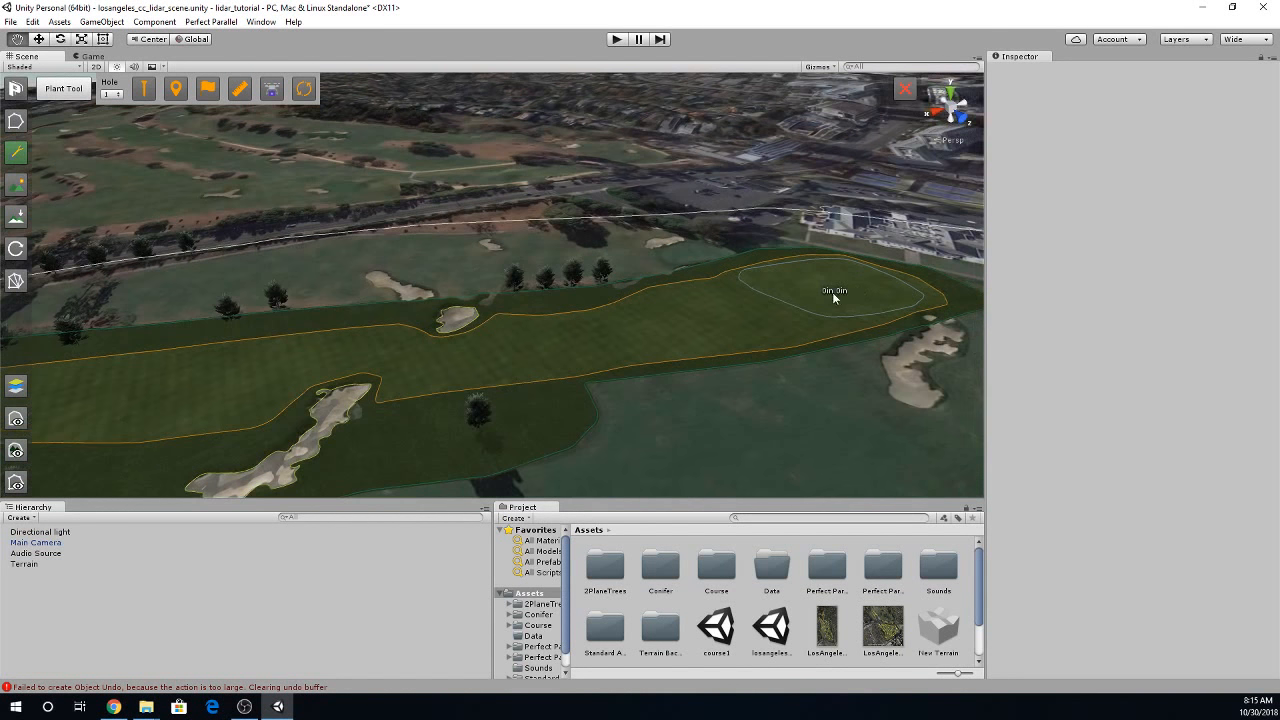
left_click_drag(832, 292, 226, 372)
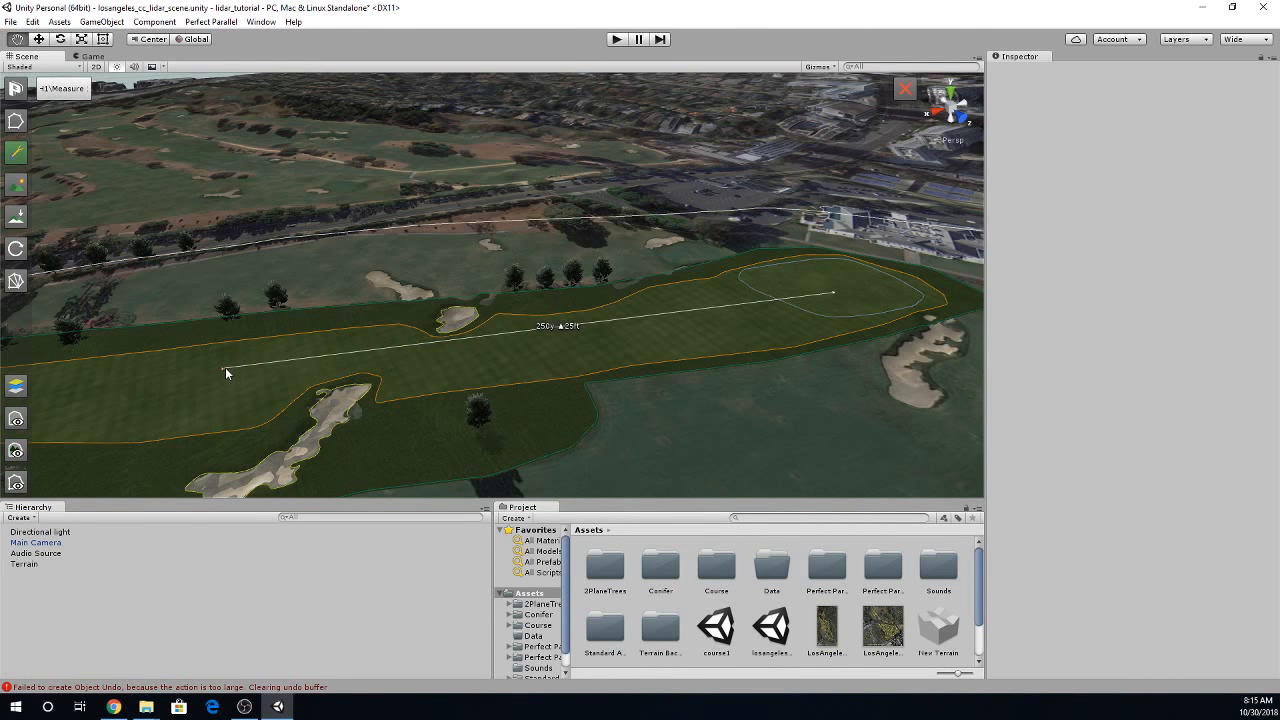
- Add a Championship tee for hole 1 with par 4 and stroke index 1, and move it to the light-blue area's back corner on the bunker side
left_click(99, 204)
left_click(178, 91)
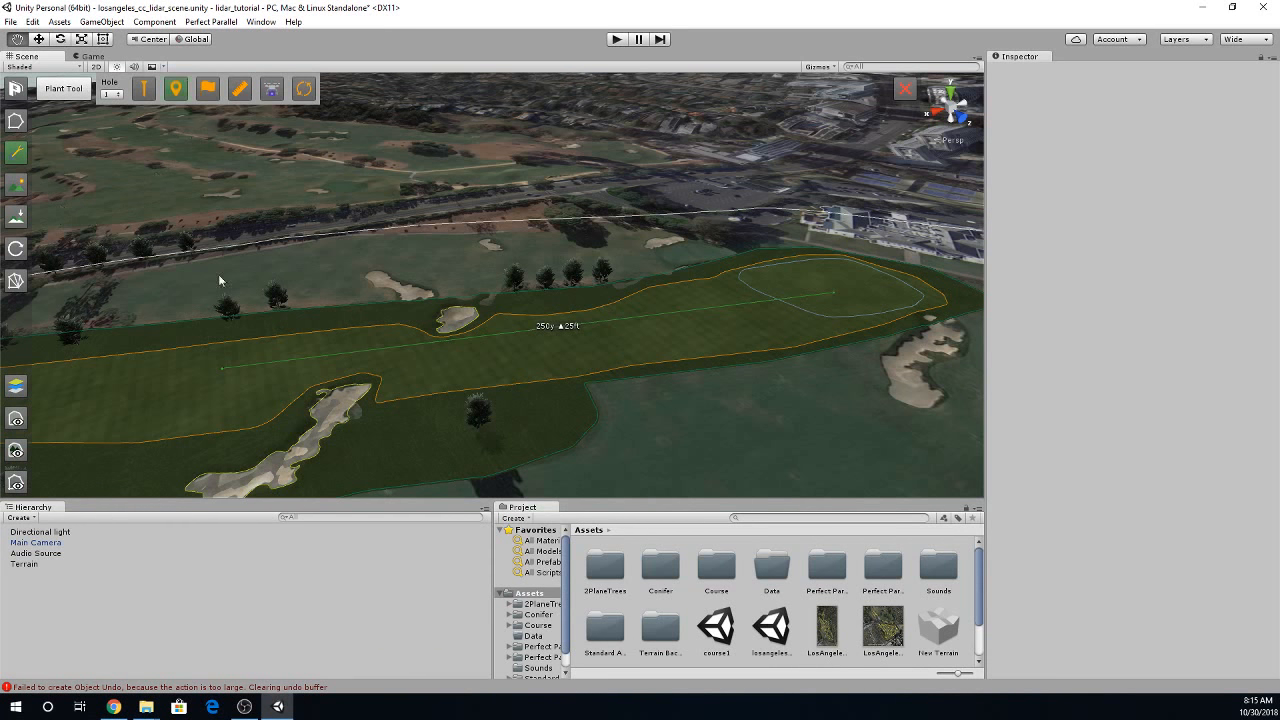
left_click(224, 378)
right_click_drag(240, 330, 178, 284)
right_click_drag(458, 341, 586, 351)
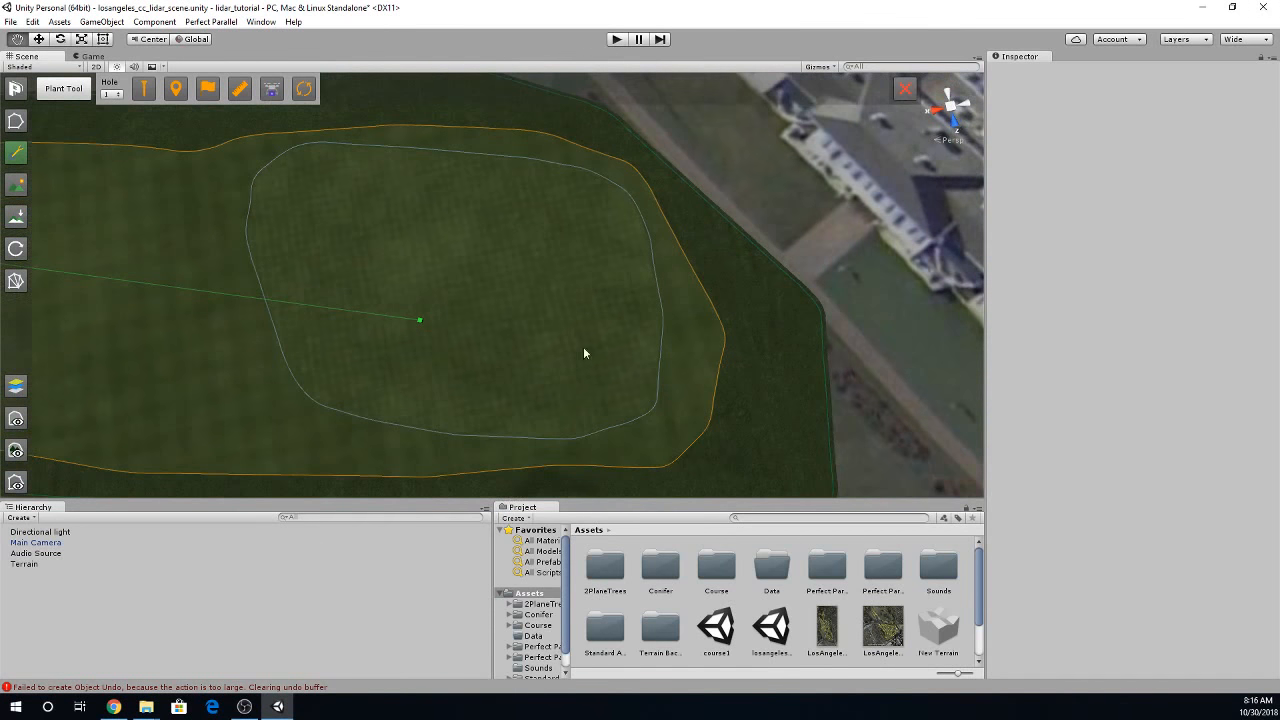
left_click(144, 89)
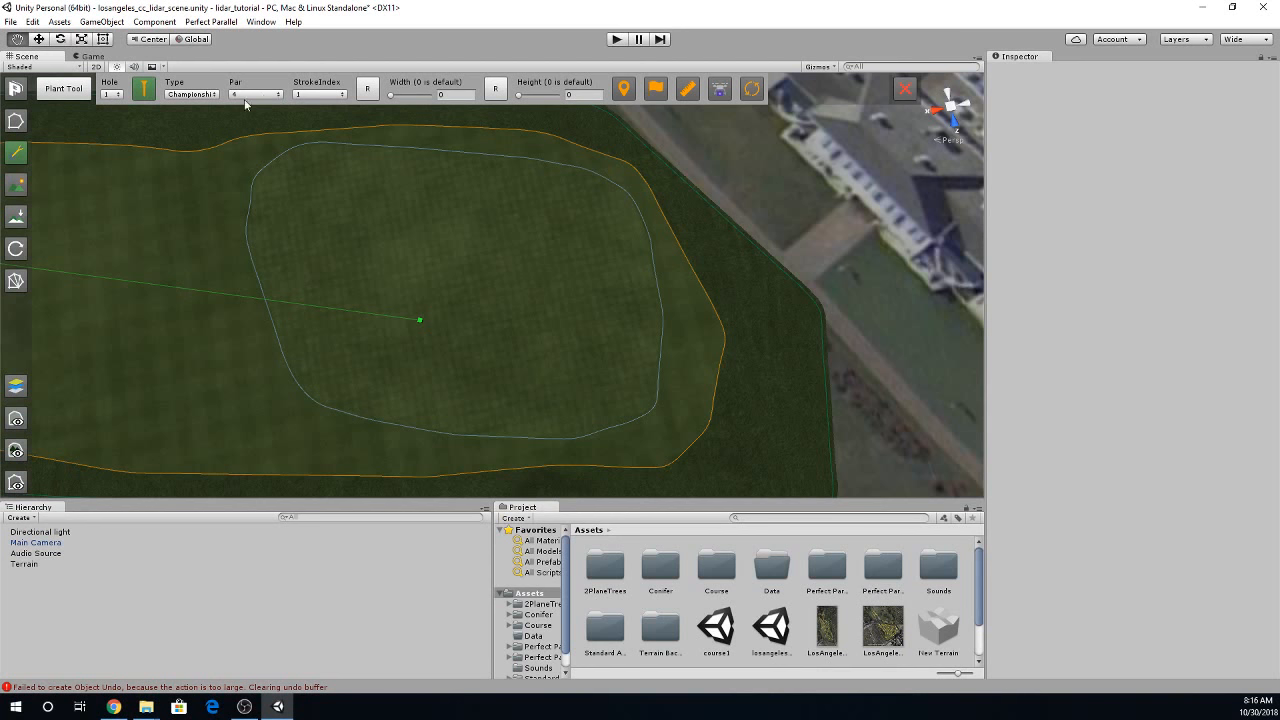
left_click(613, 287)
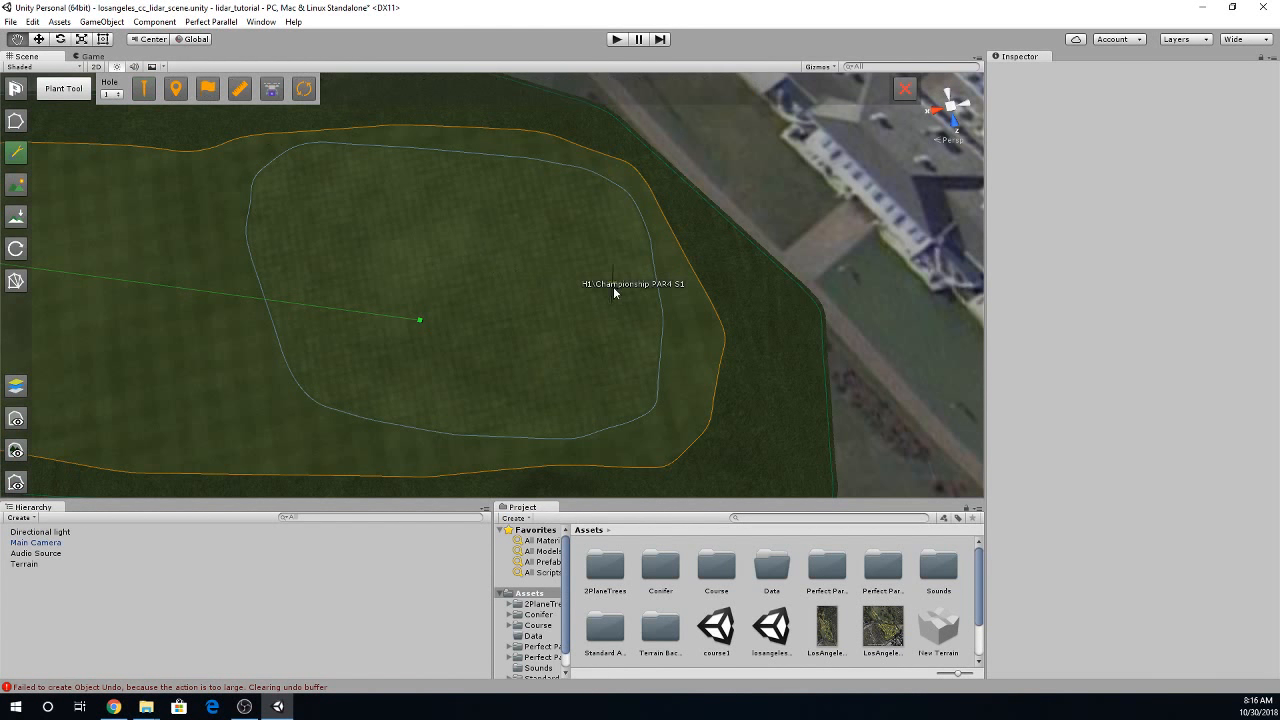
left_click_drag(613, 286, 636, 382)
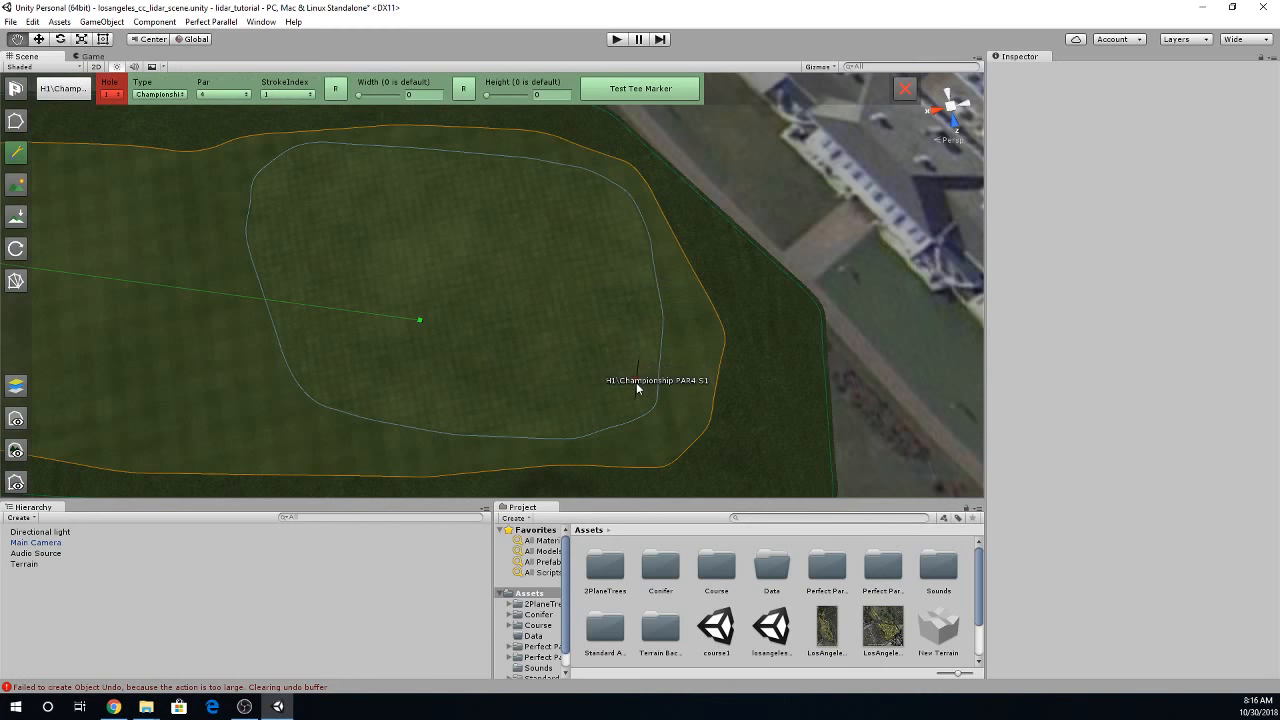
left_click(491, 287)
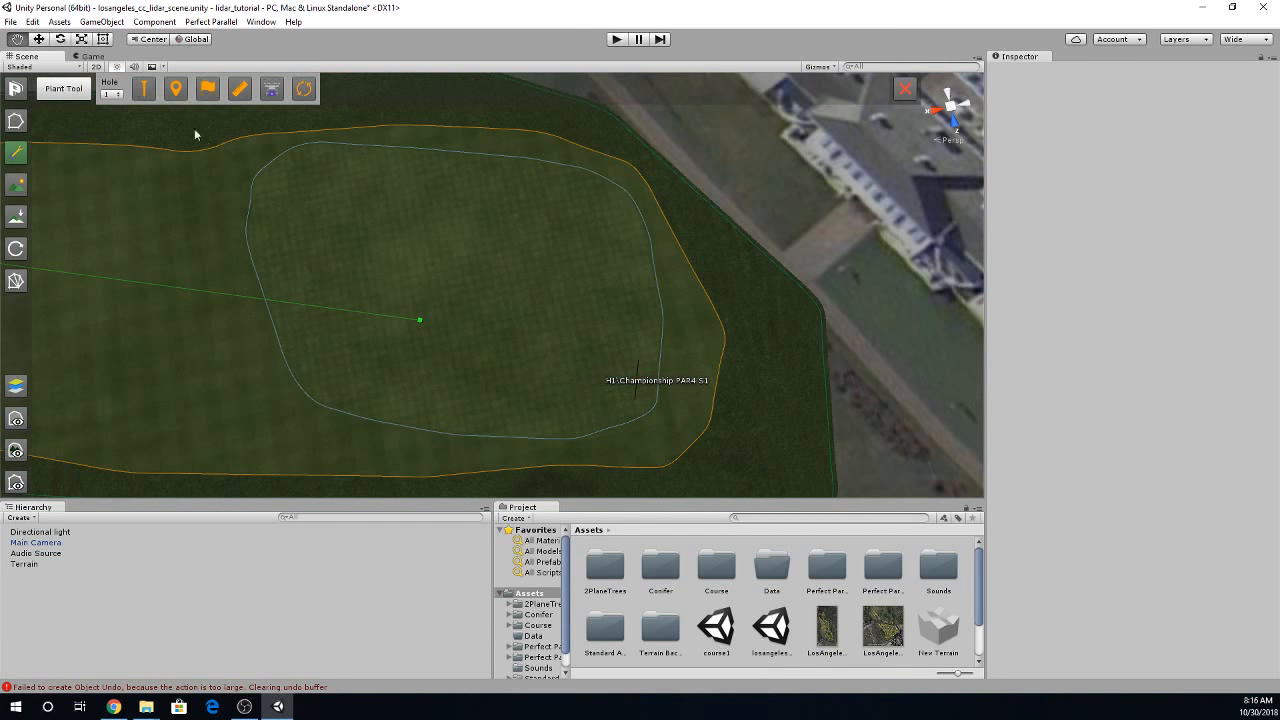
- Add another hole 1 tee near the middle of the light-blue outlined area and set its type to Member
left_click(146, 92)
left_click(191, 94)
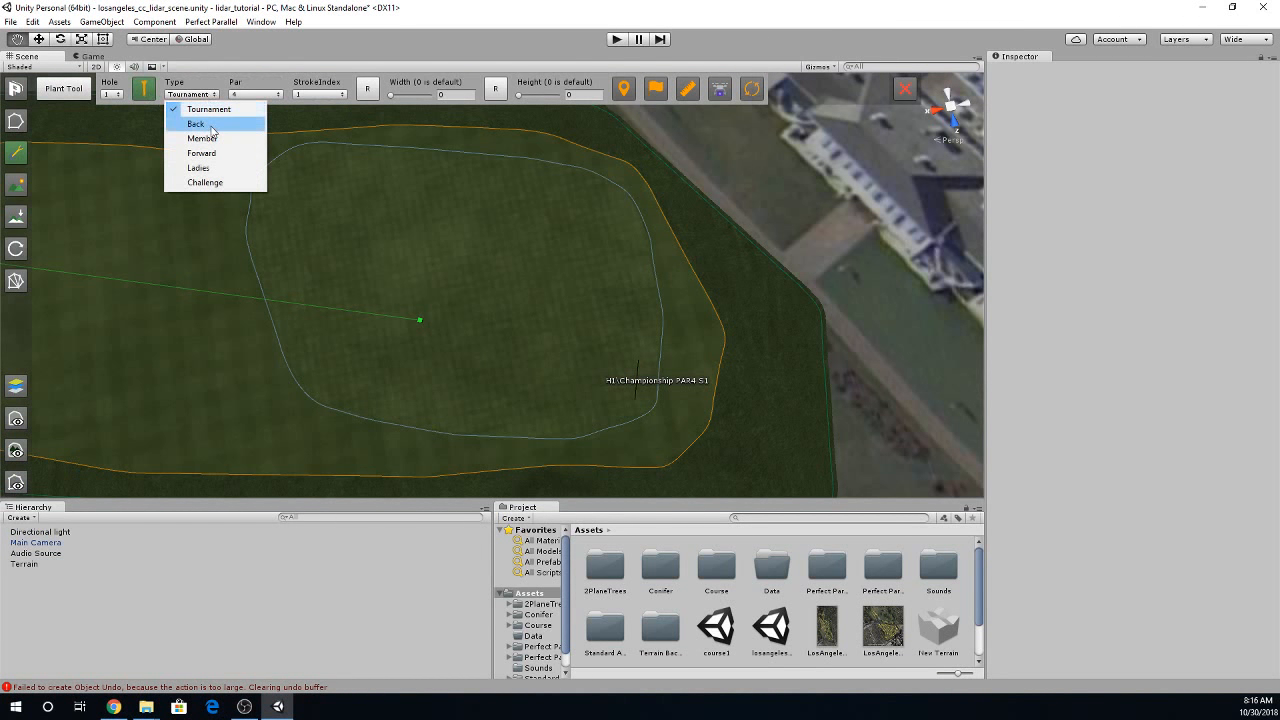
left_click(200, 123)
left_click(191, 94)
left_click(192, 107)
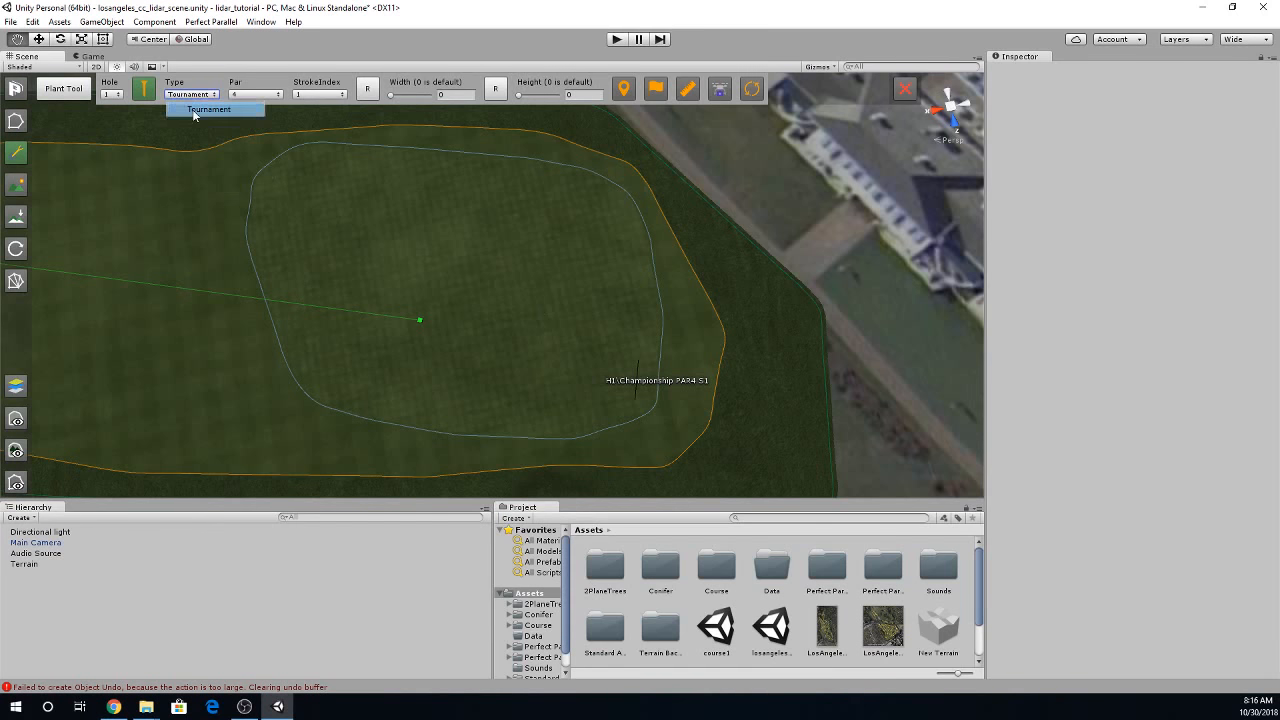
left_click(500, 266)
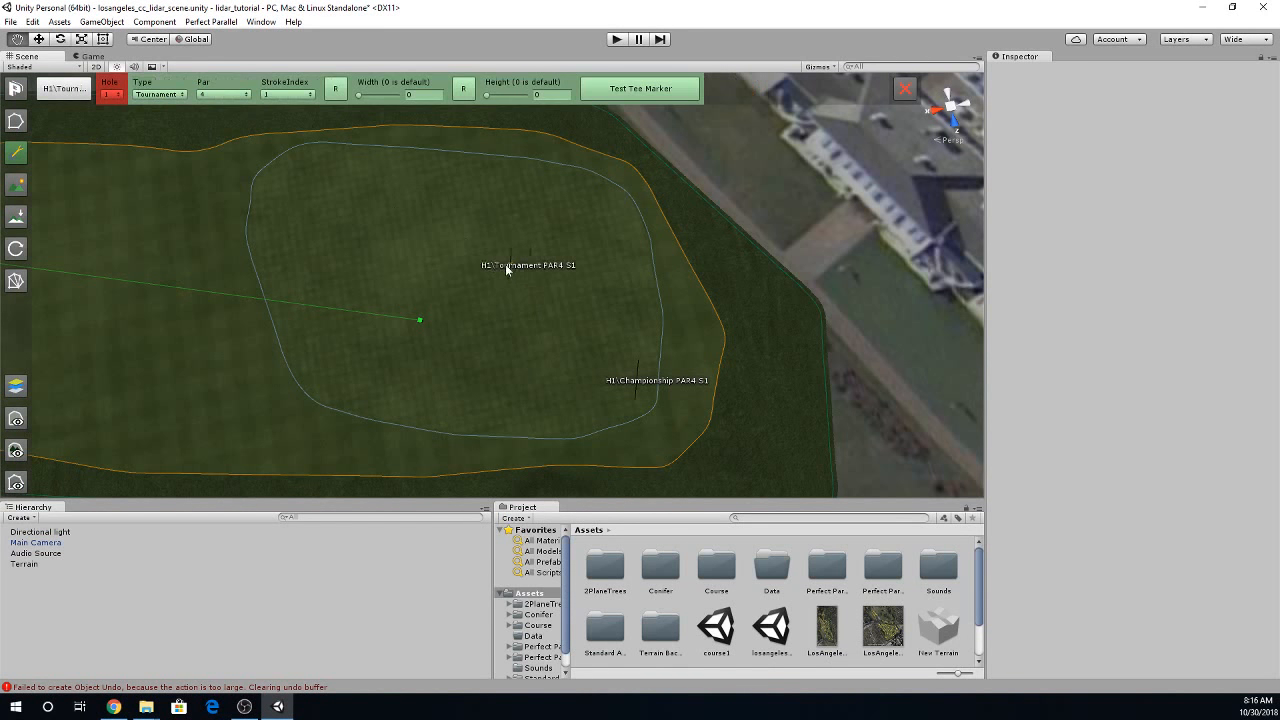
left_click(160, 95)
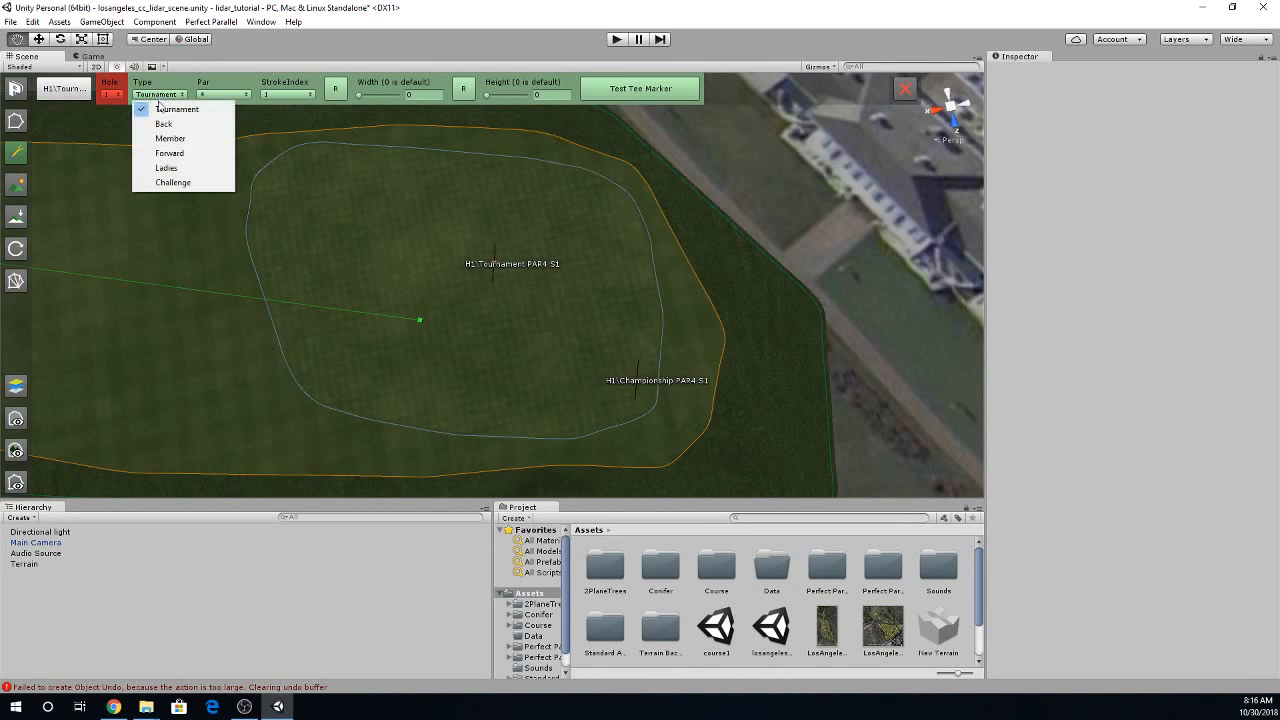
left_click(172, 135)
left_click(270, 220)
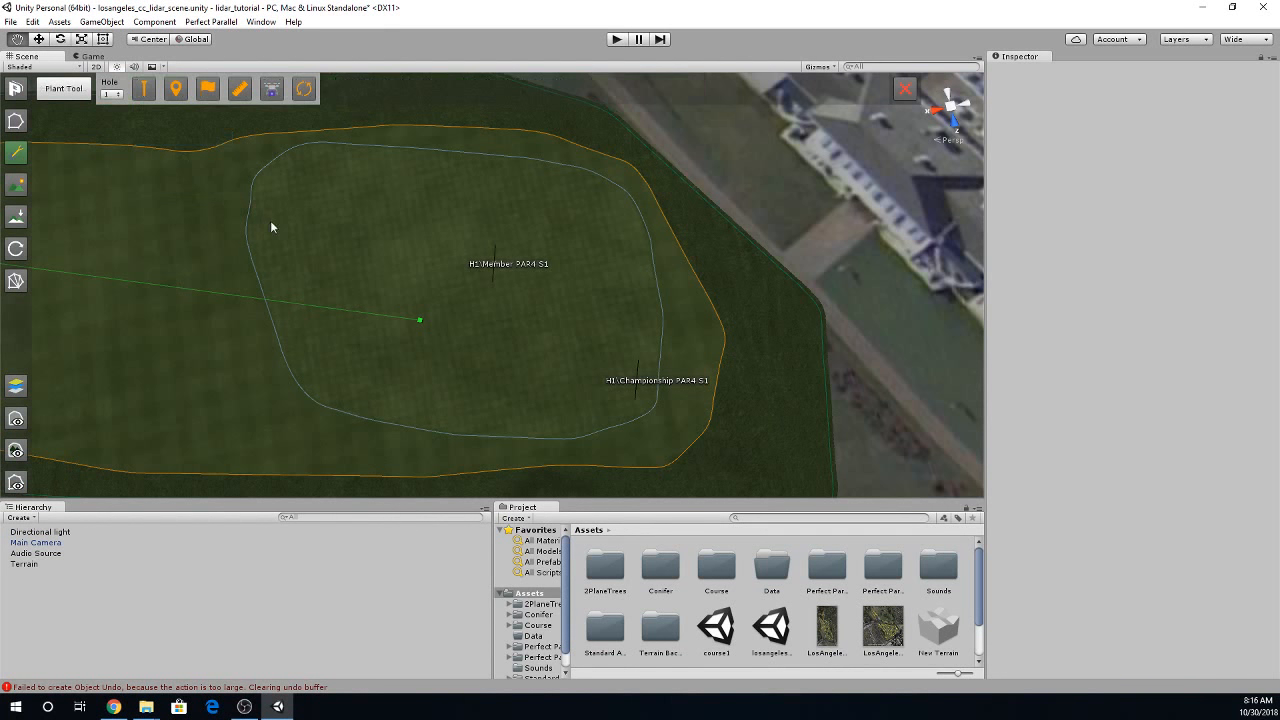
- Add a Tournament tee for hole 1 on the side away from the bunker, and move the Member tee to the outlined area's fairway-side edge
left_click(146, 92)
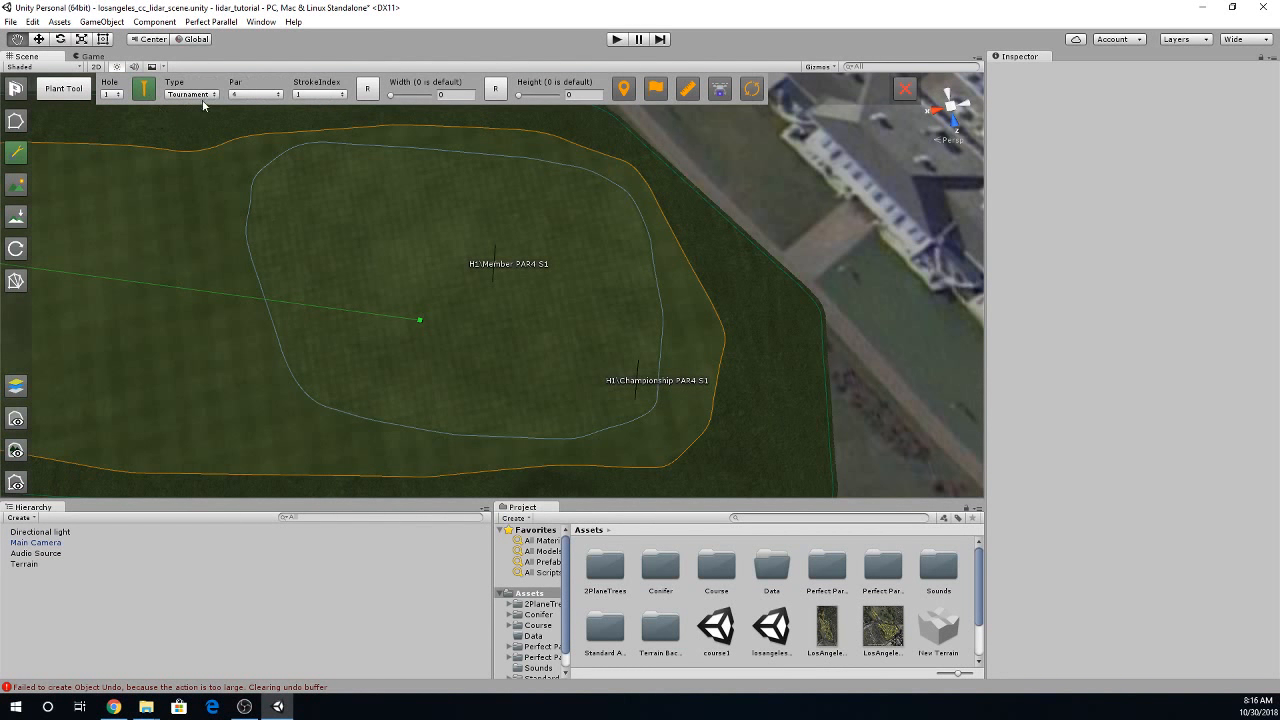
left_click(195, 94)
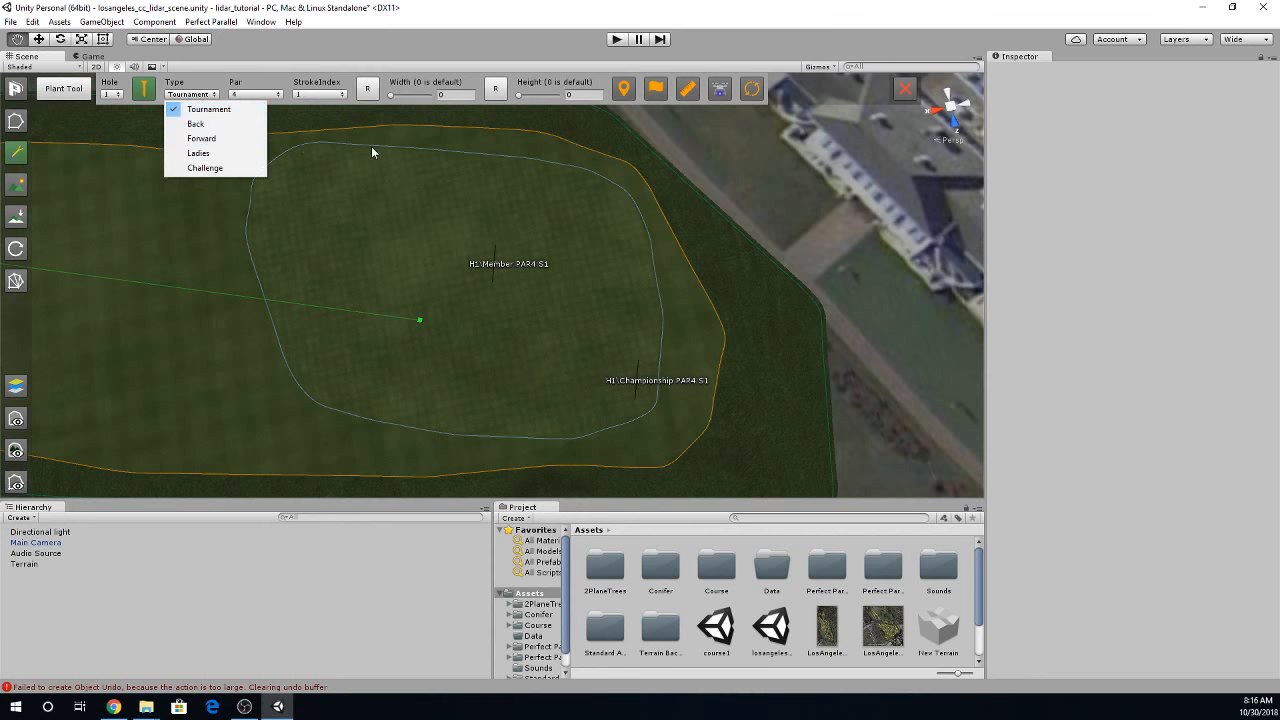
left_click(368, 184)
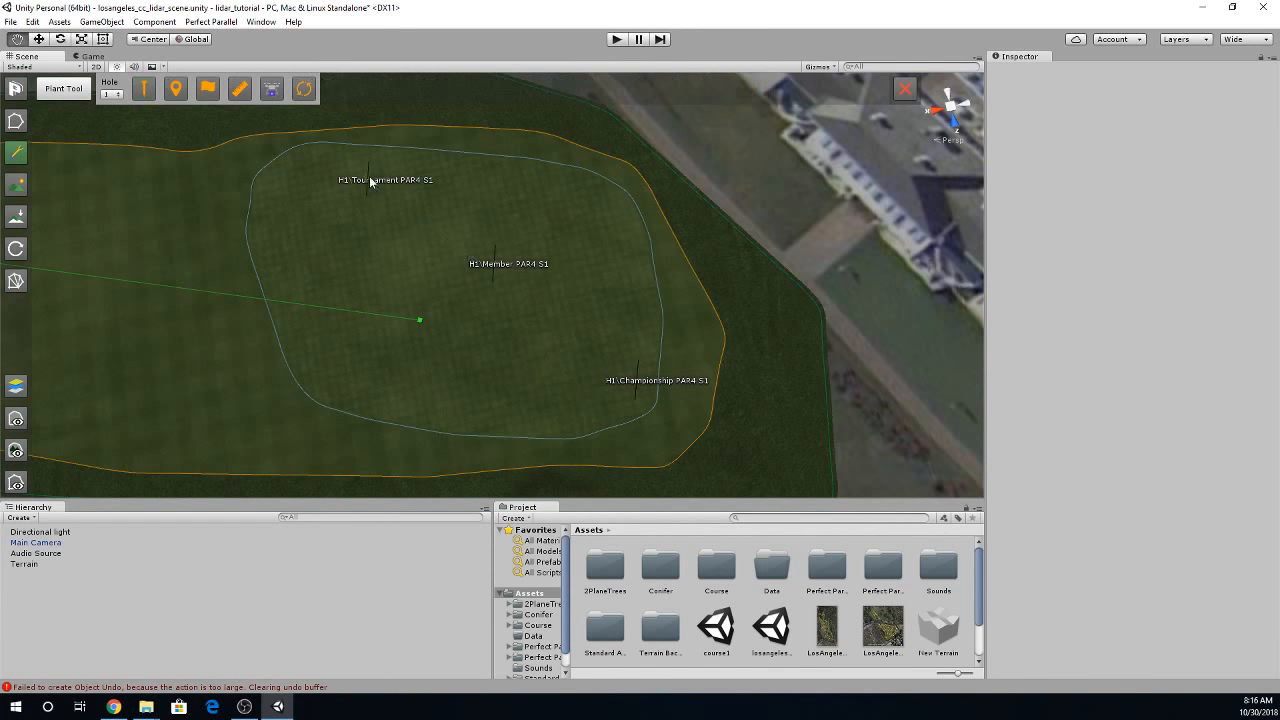
left_click_drag(366, 180, 514, 218)
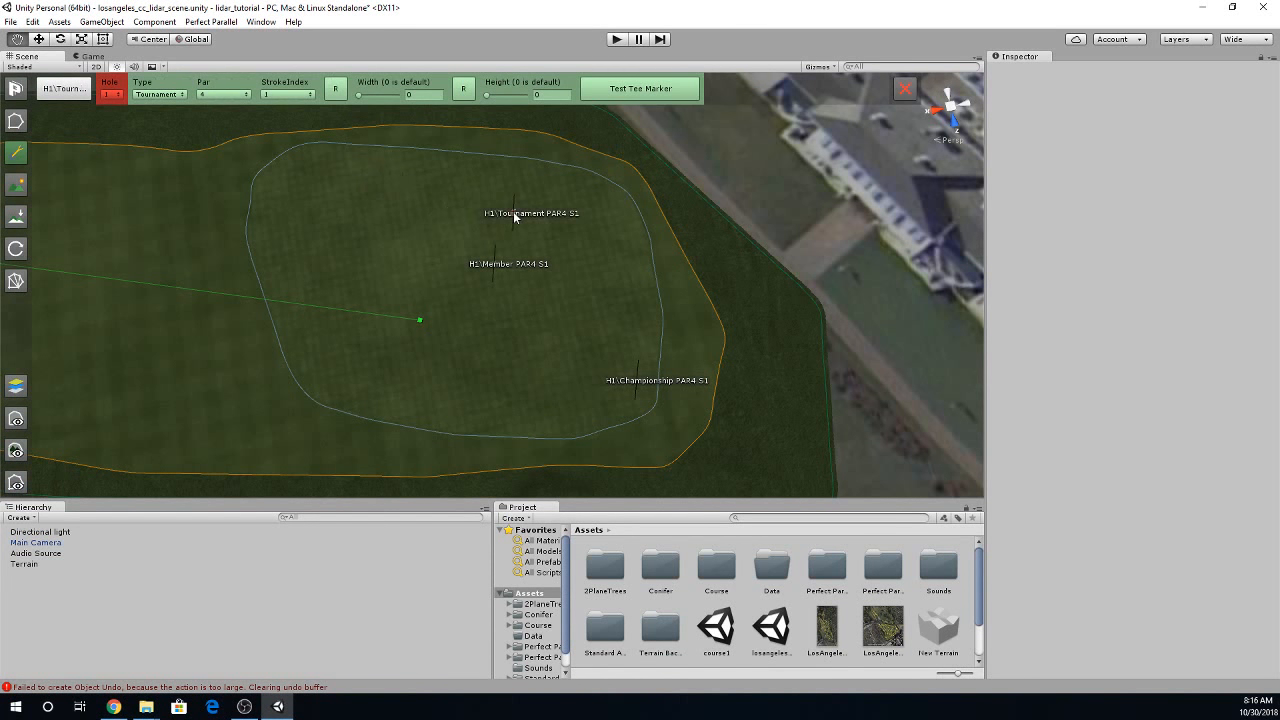
left_click(383, 267)
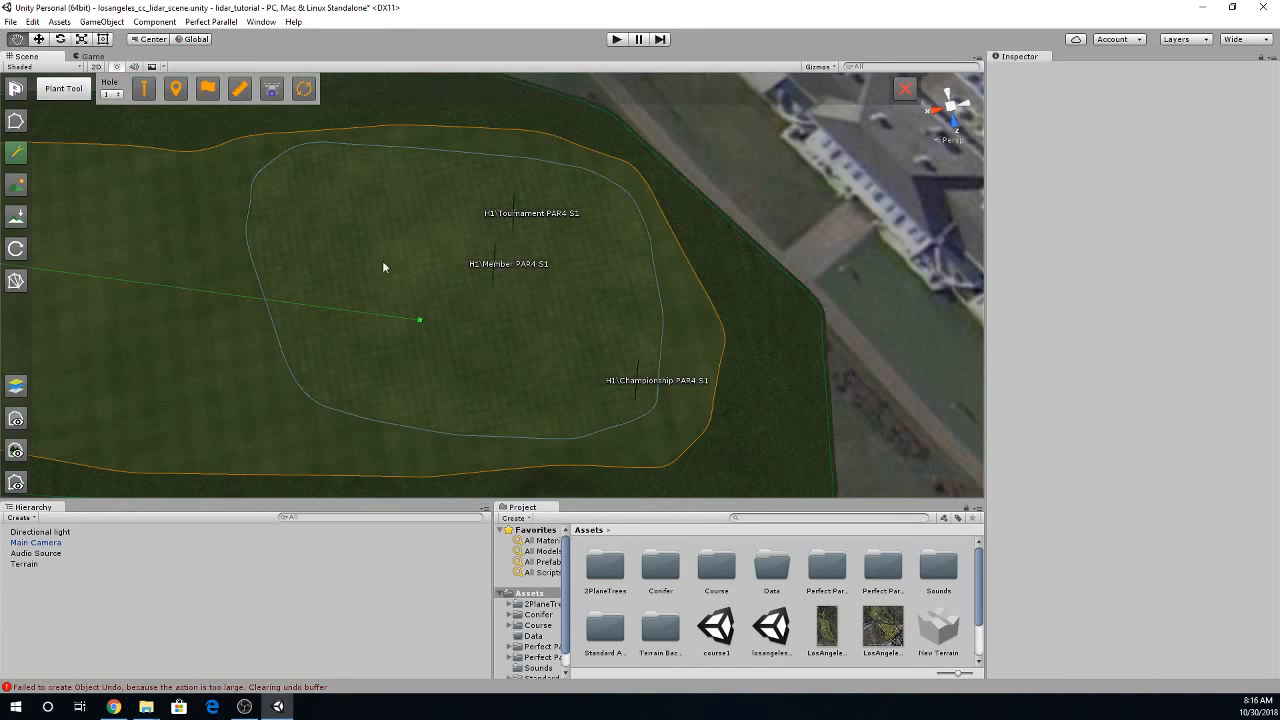
left_click_drag(495, 267, 278, 246)
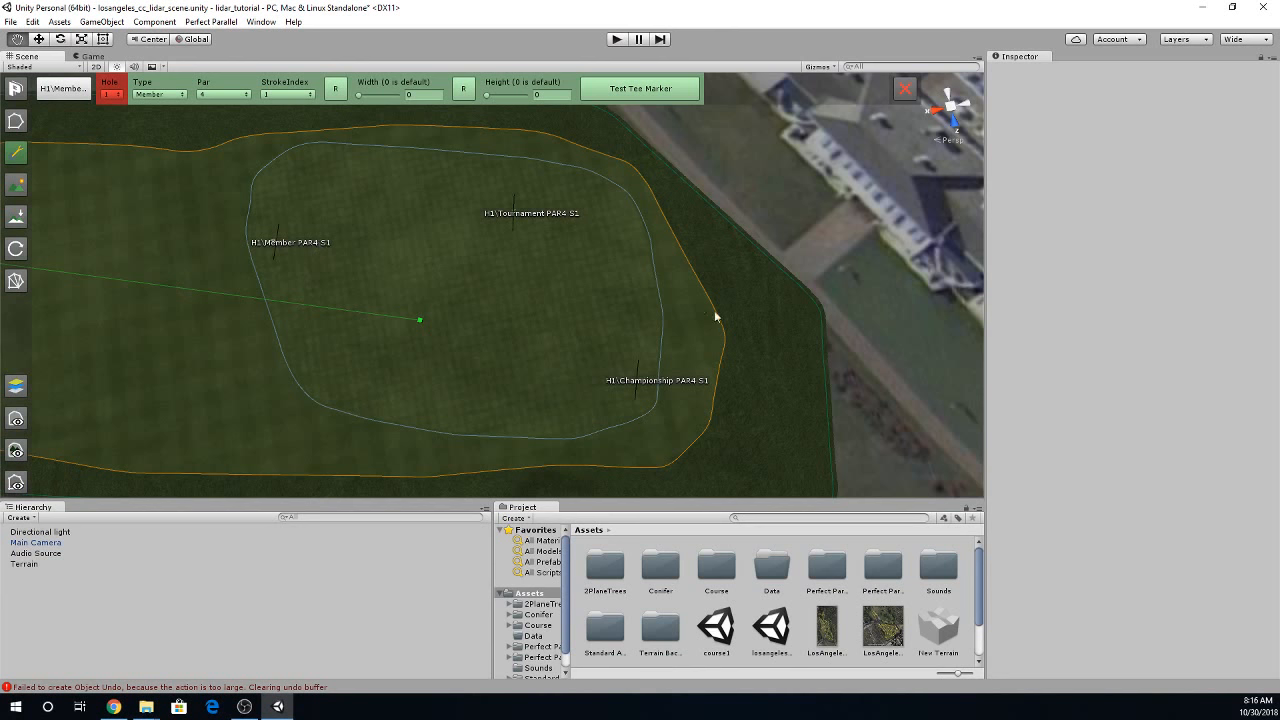
left_click(418, 254)
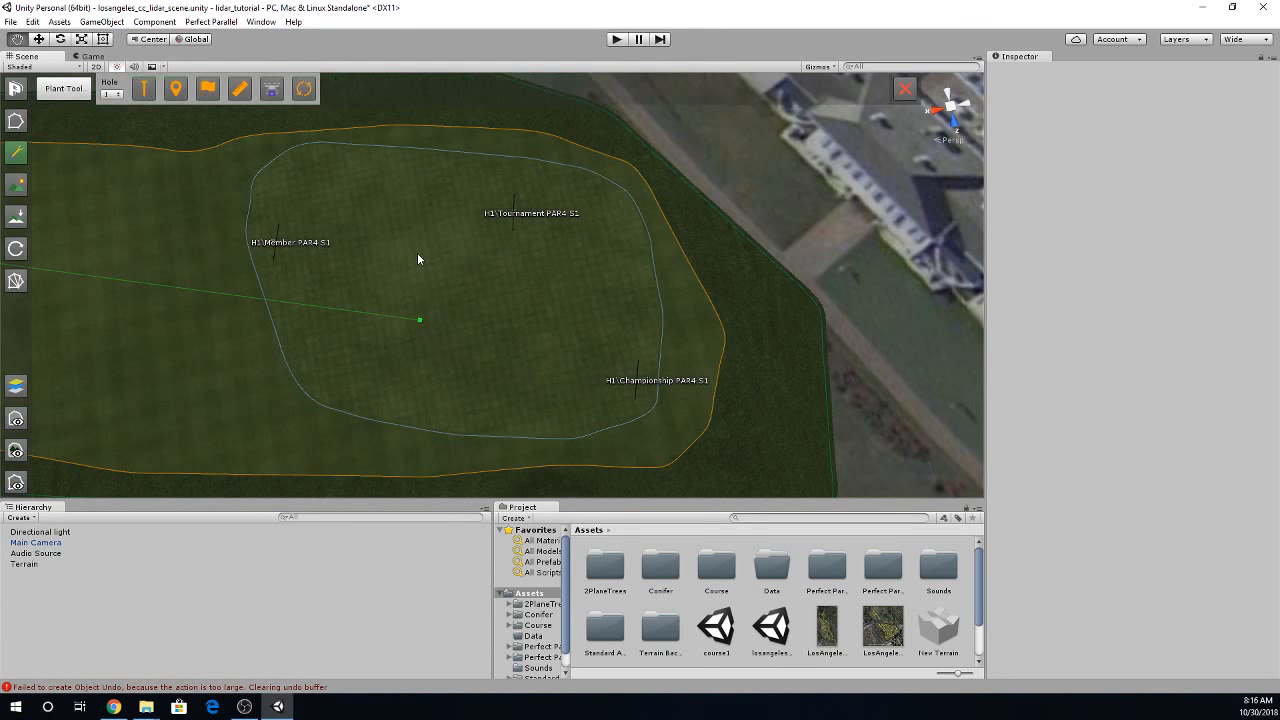
- Open the course settings and enter the author's name in the course info
right_click_drag(423, 252, 260, 207)
right_click_drag(643, 423, 686, 461)
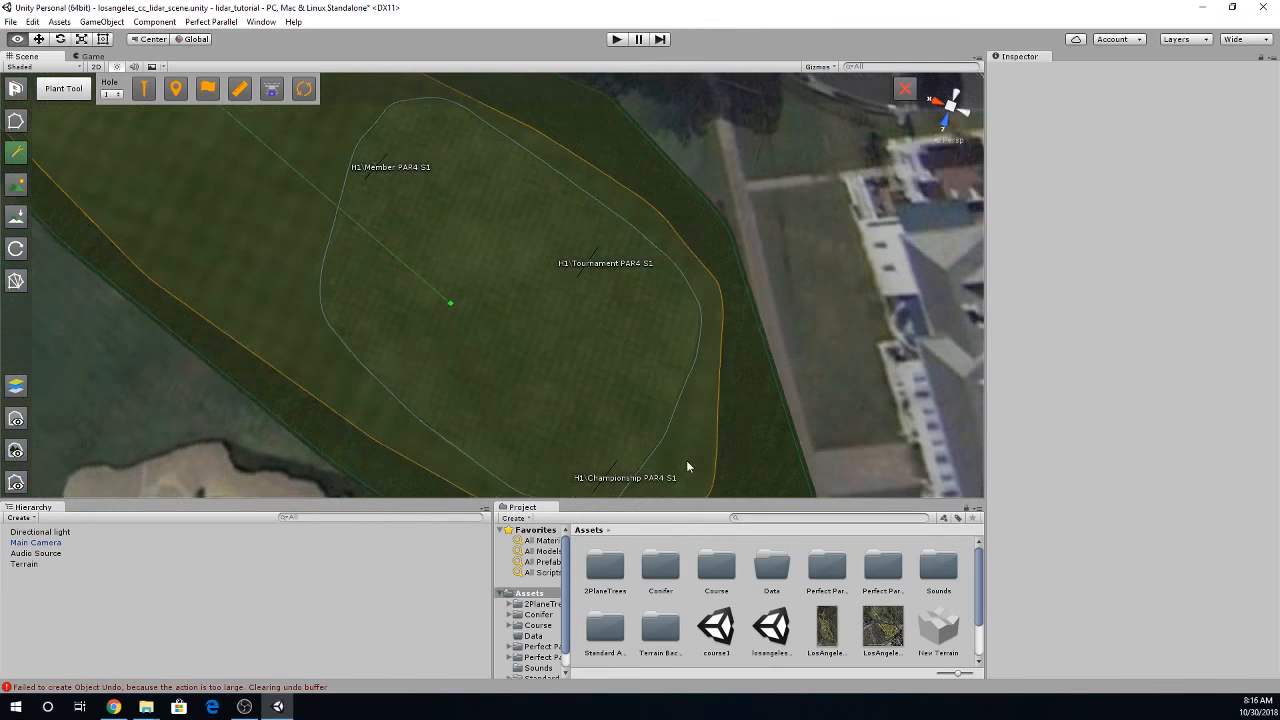
right_click_drag(609, 356, 470, 316)
key("w")
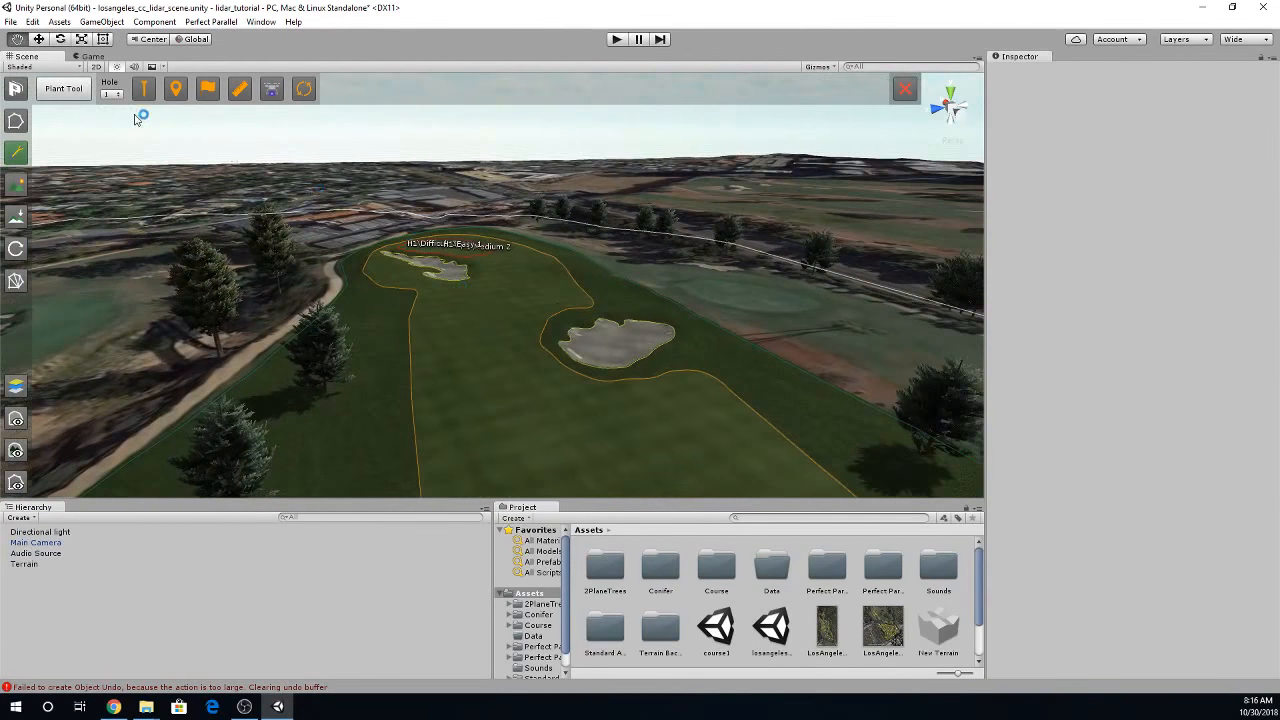
left_click(20, 92)
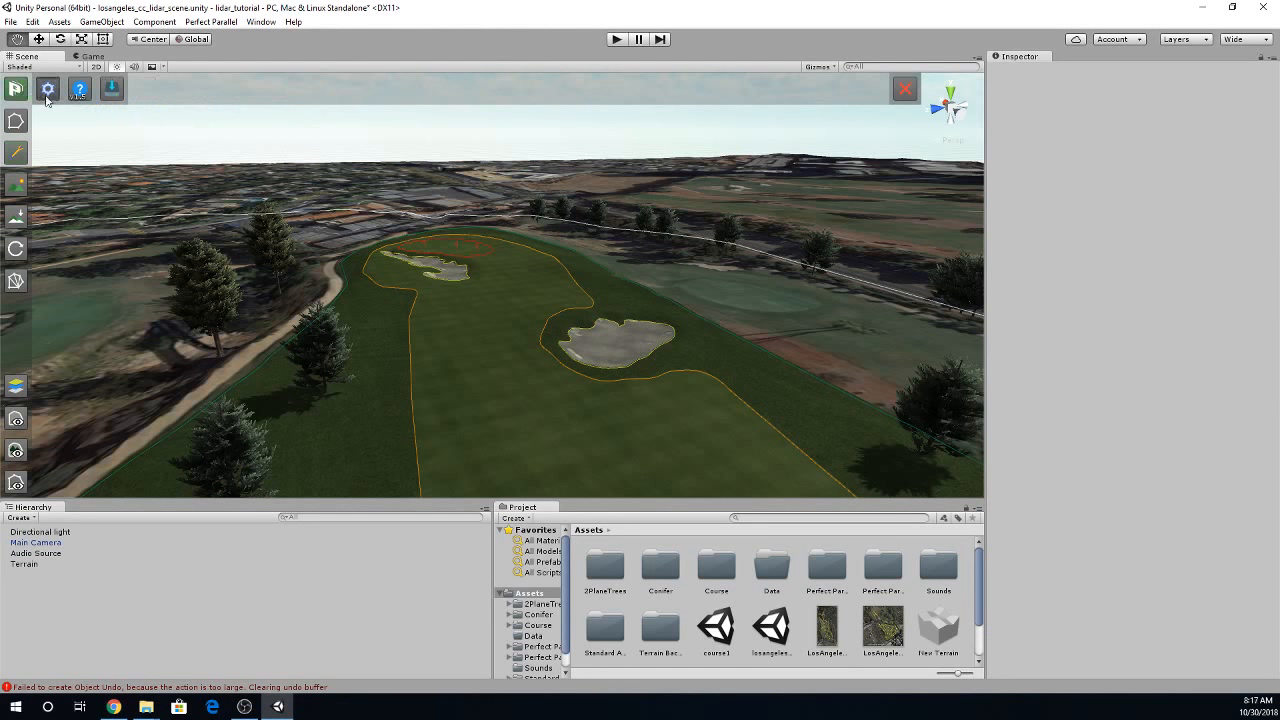
left_click(47, 88)
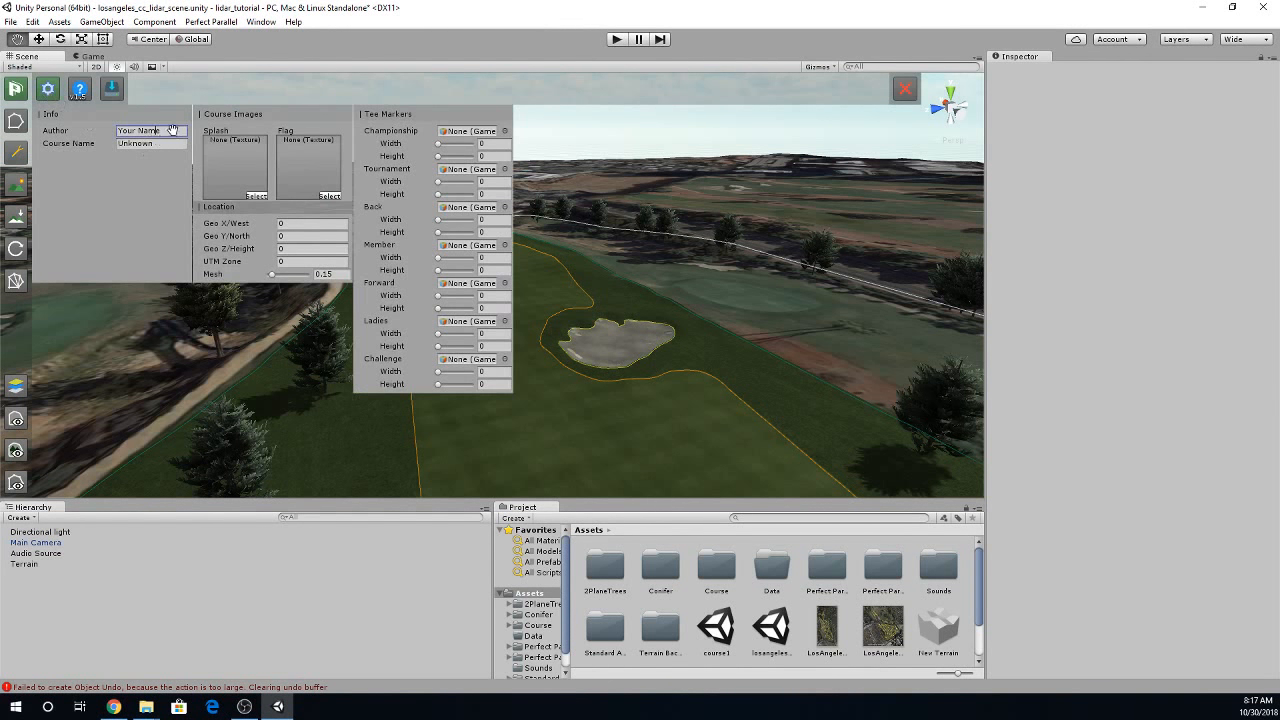
left_click_drag(172, 131, 95, 136)
key("Tab")
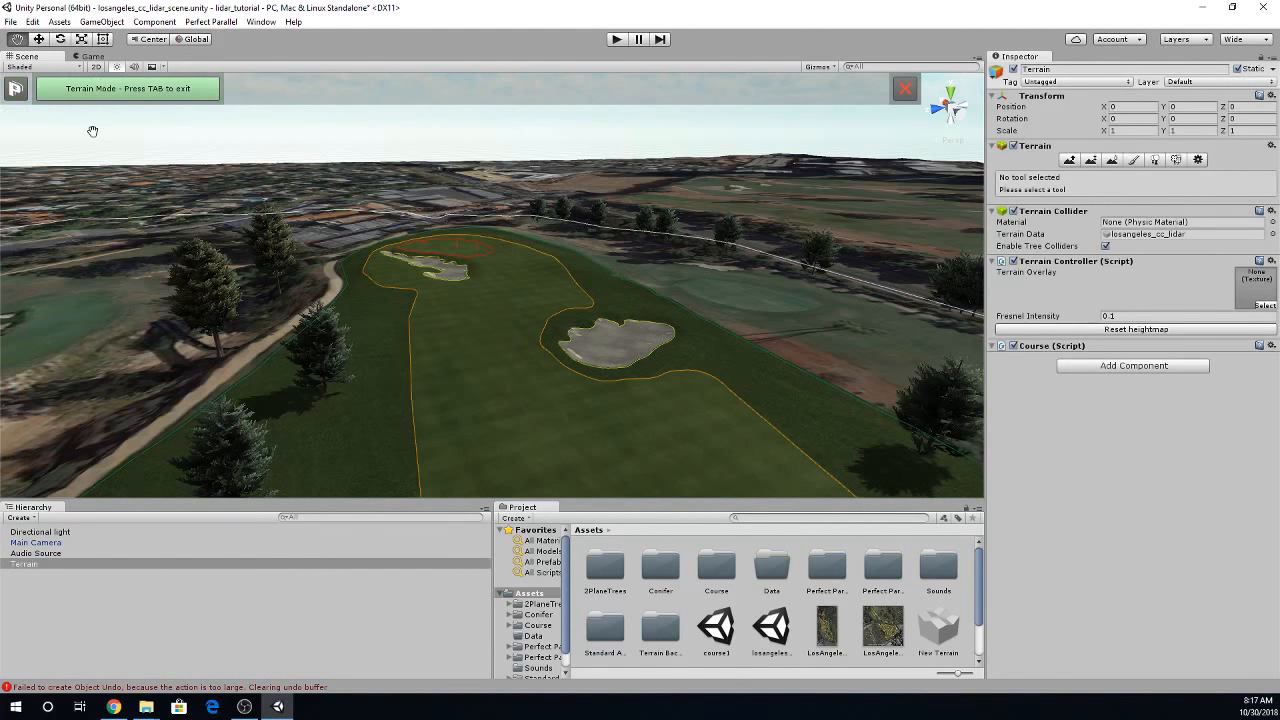
key("Tab")
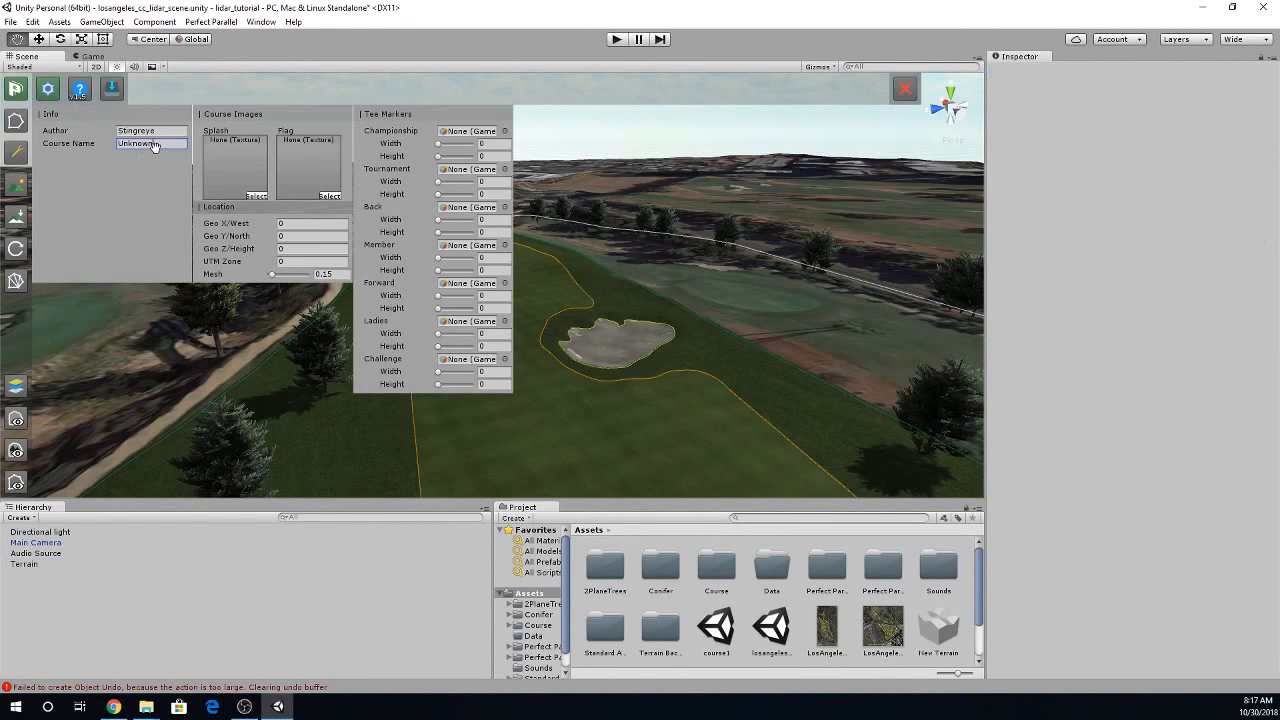
- Replace the default course name in the course info and close the settings
left_click_drag(154, 145, 80, 150)
type("LA")
key("BackSpace")
key("BackSpace")
key("BackSpace")
key("BackSpace")
key("BackSpace")
key("BackSpace")
key("BackSpace")
left_click(230, 382)
left_click(48, 89)
- Save the scene and back up the terrain as losangeles_cc_lidar October 30,2018 08-17-29.asset in the Terrain Backup folder
left_click(11, 21)
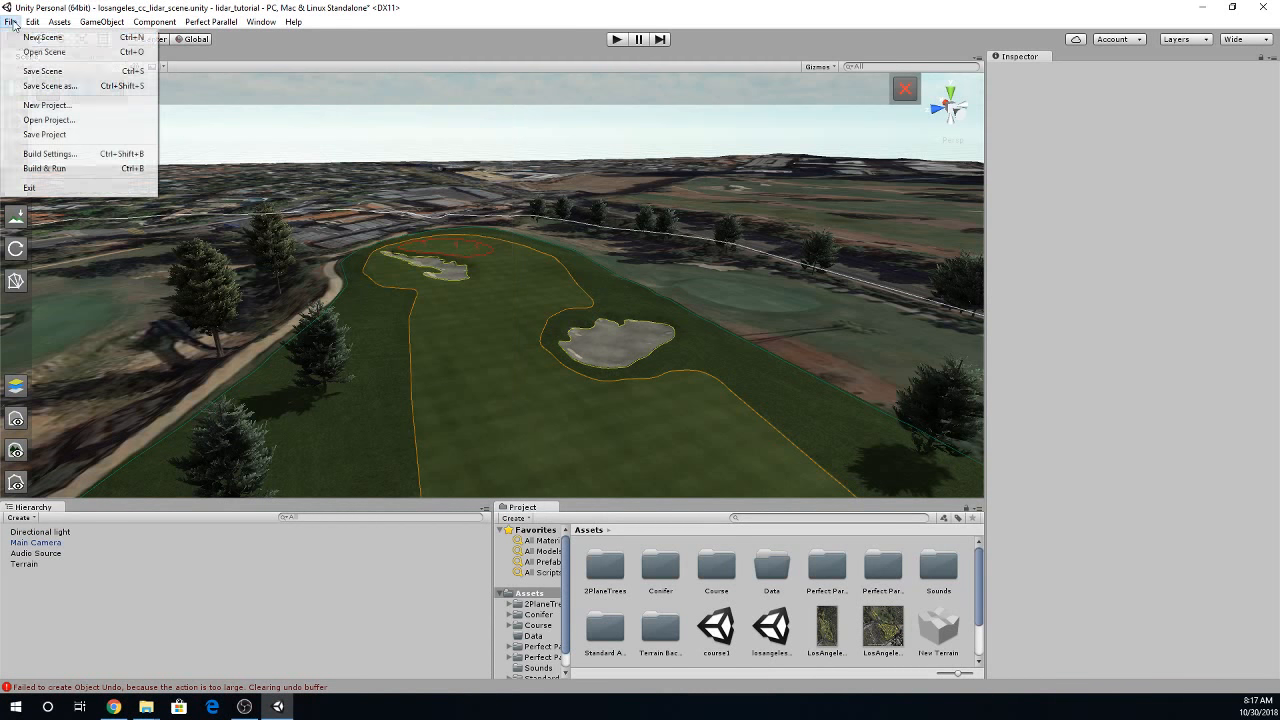
left_click(42, 71)
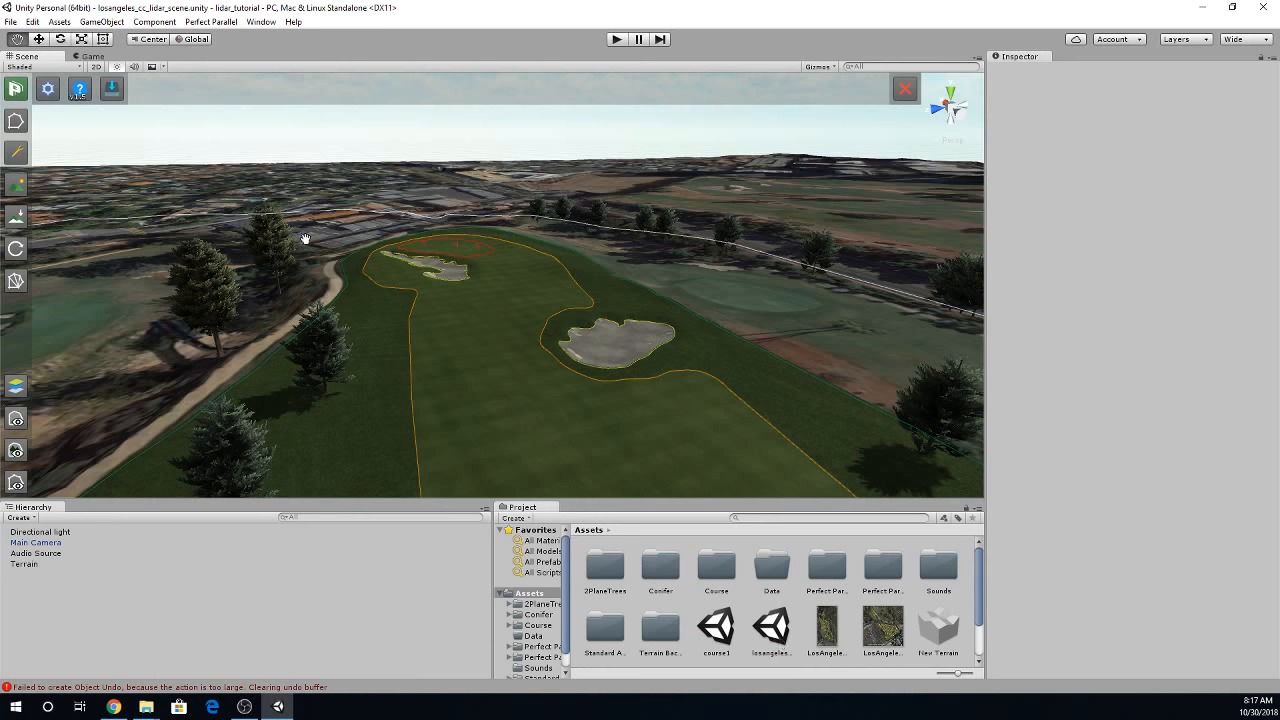
left_click(211, 21)
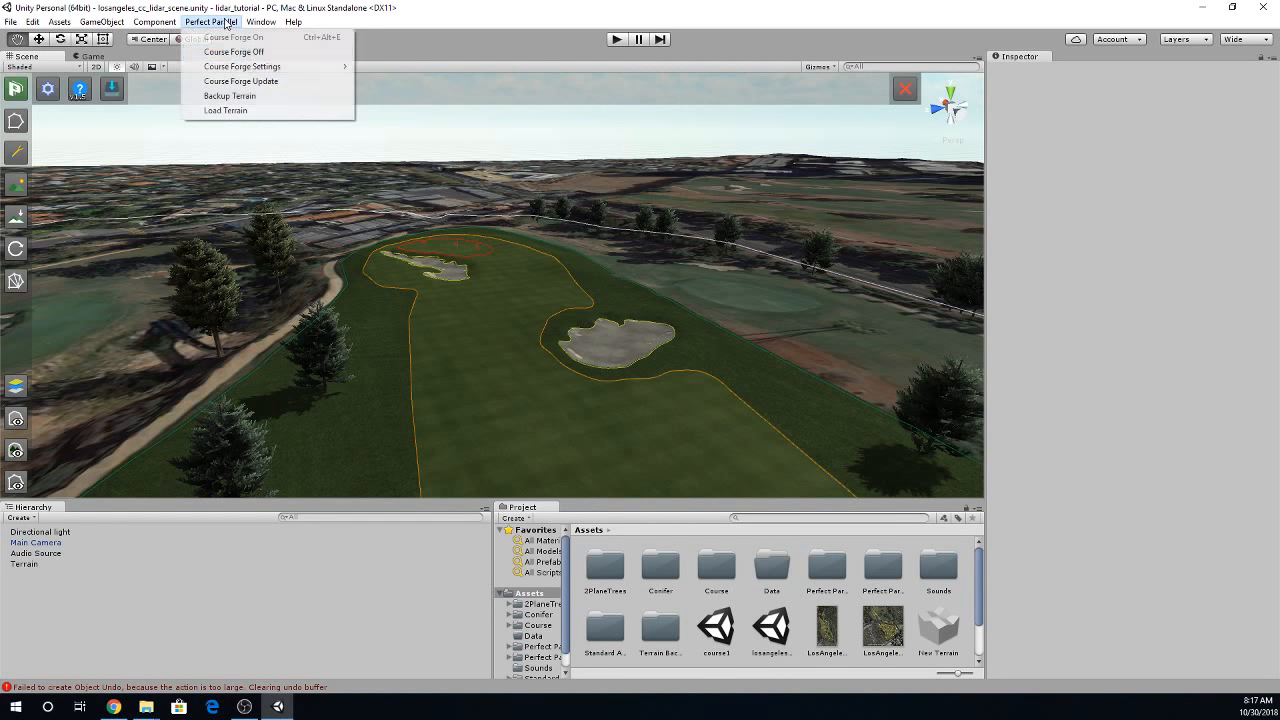
left_click(267, 96)
left_click(642, 368)
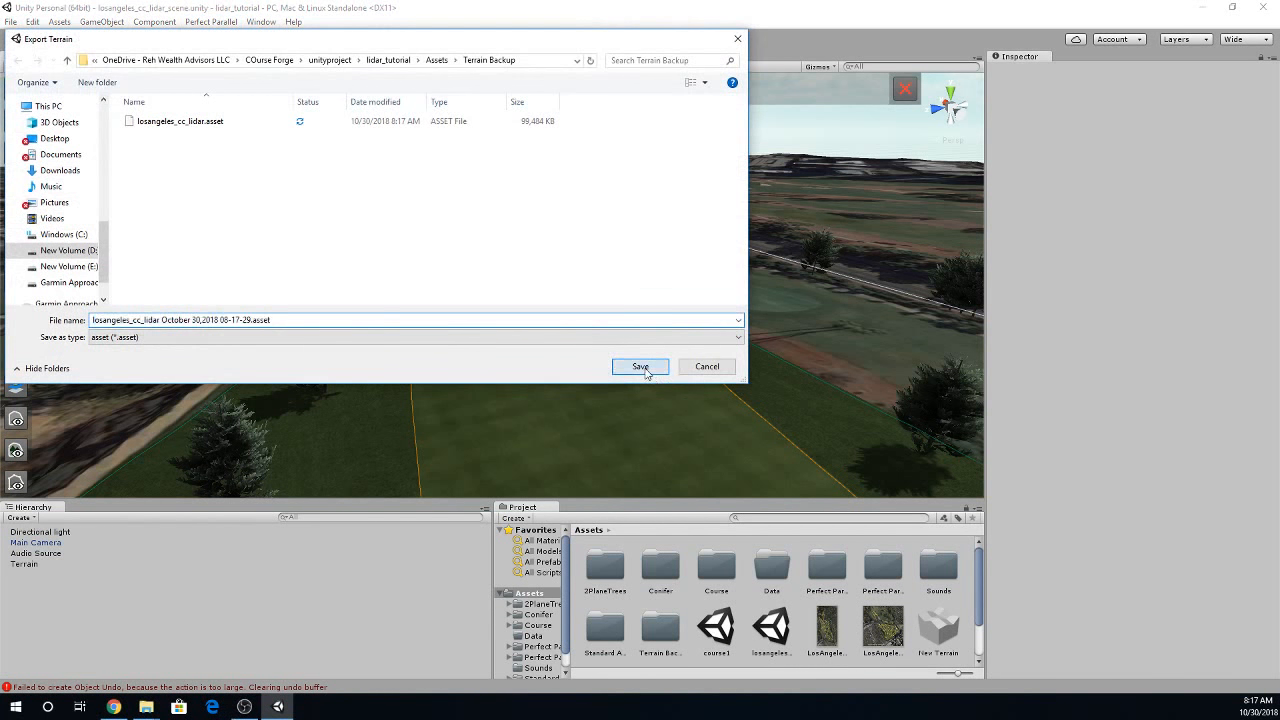
left_click(230, 27)
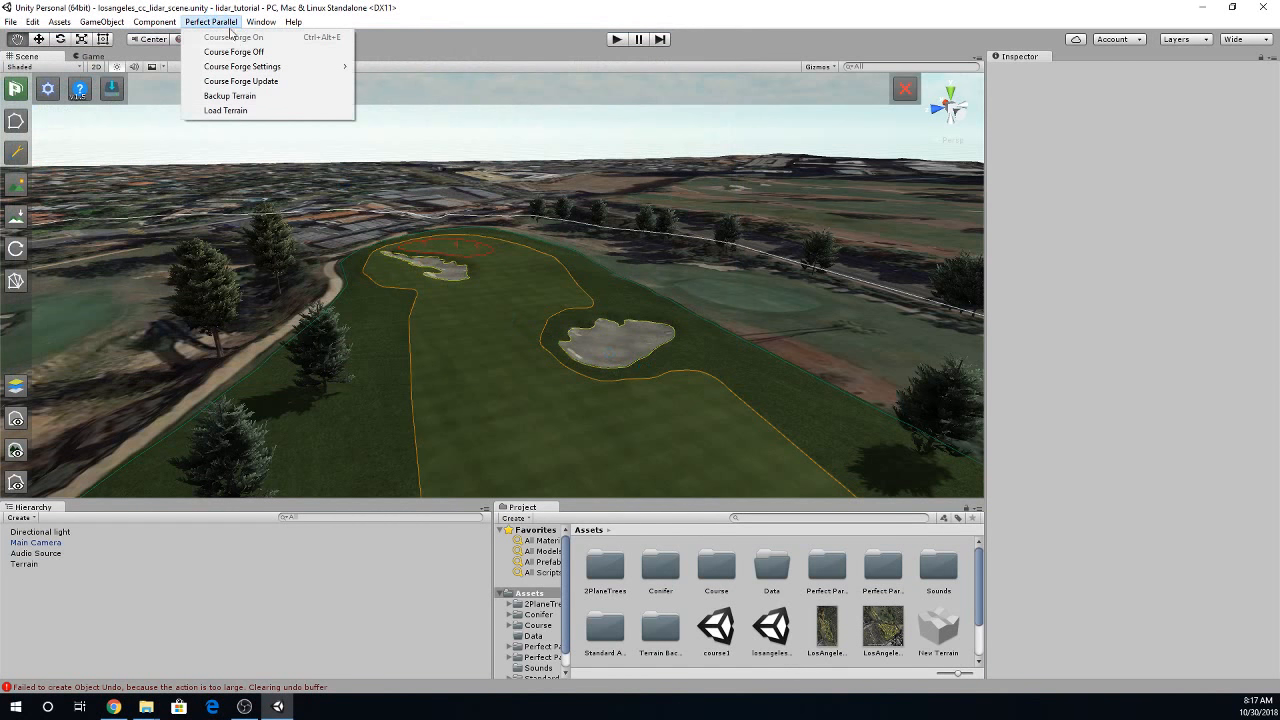
left_click(515, 300)
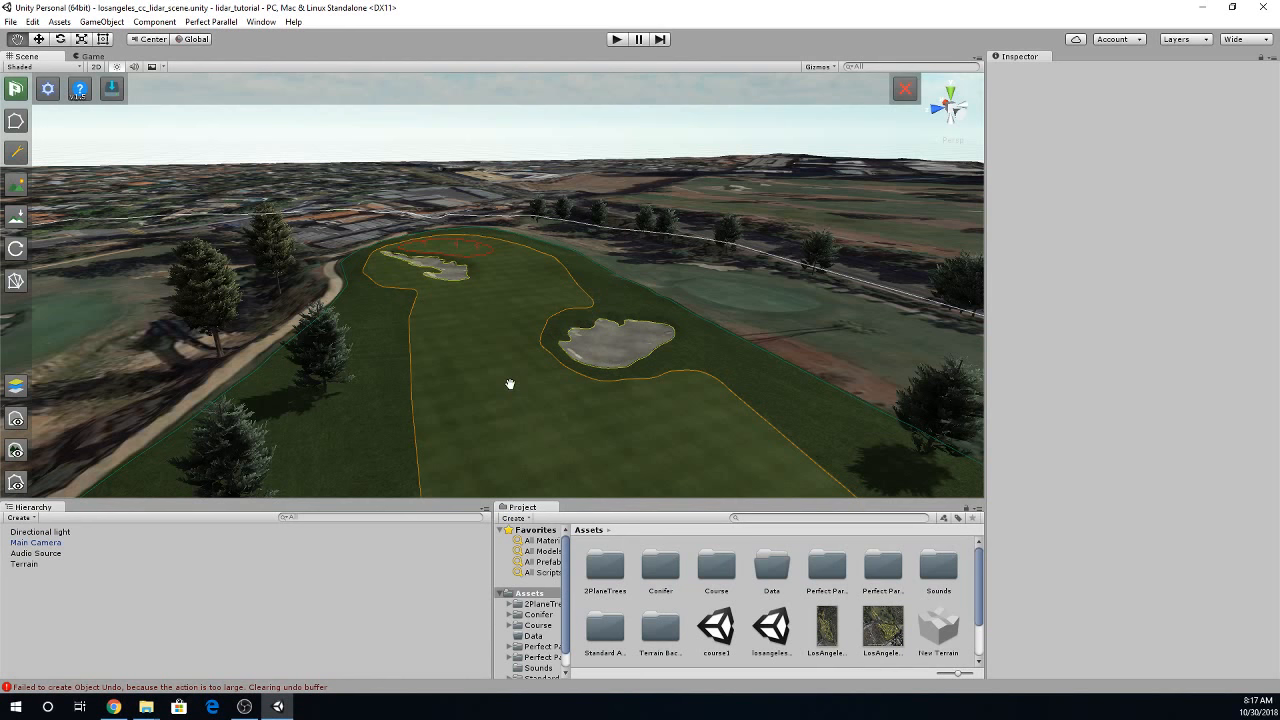
left_click(211, 22)
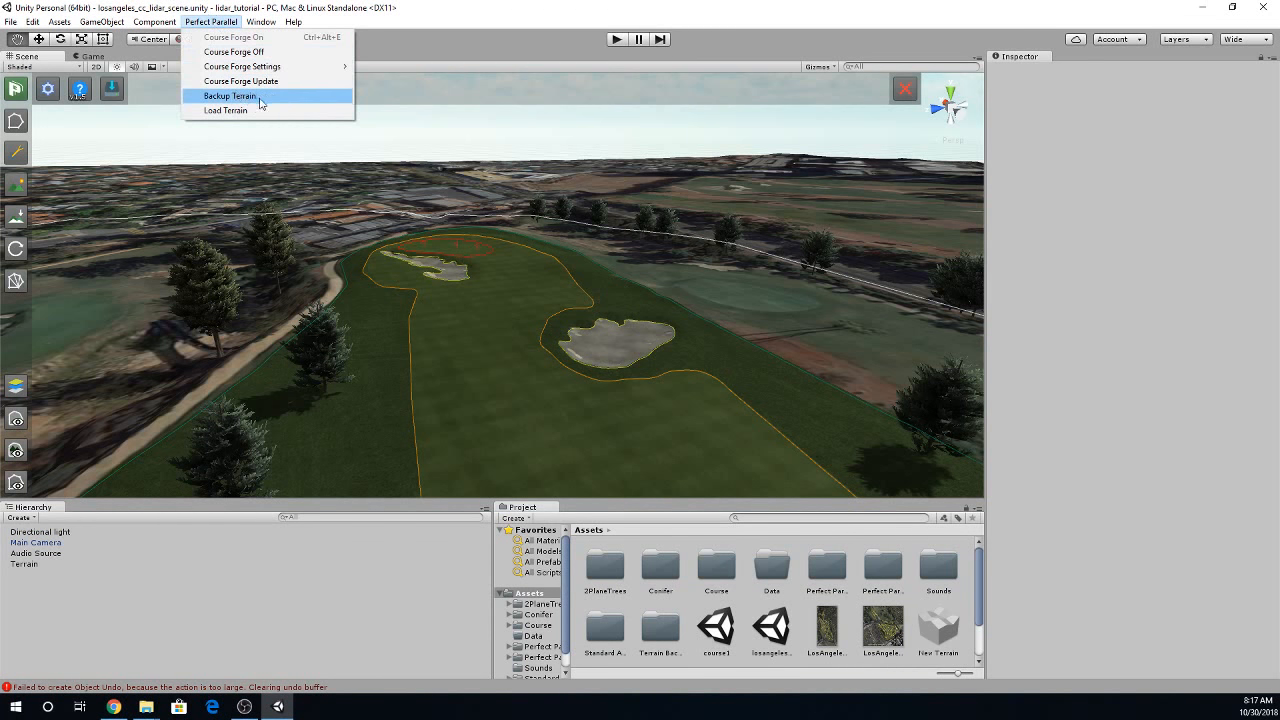
left_click(10, 22)
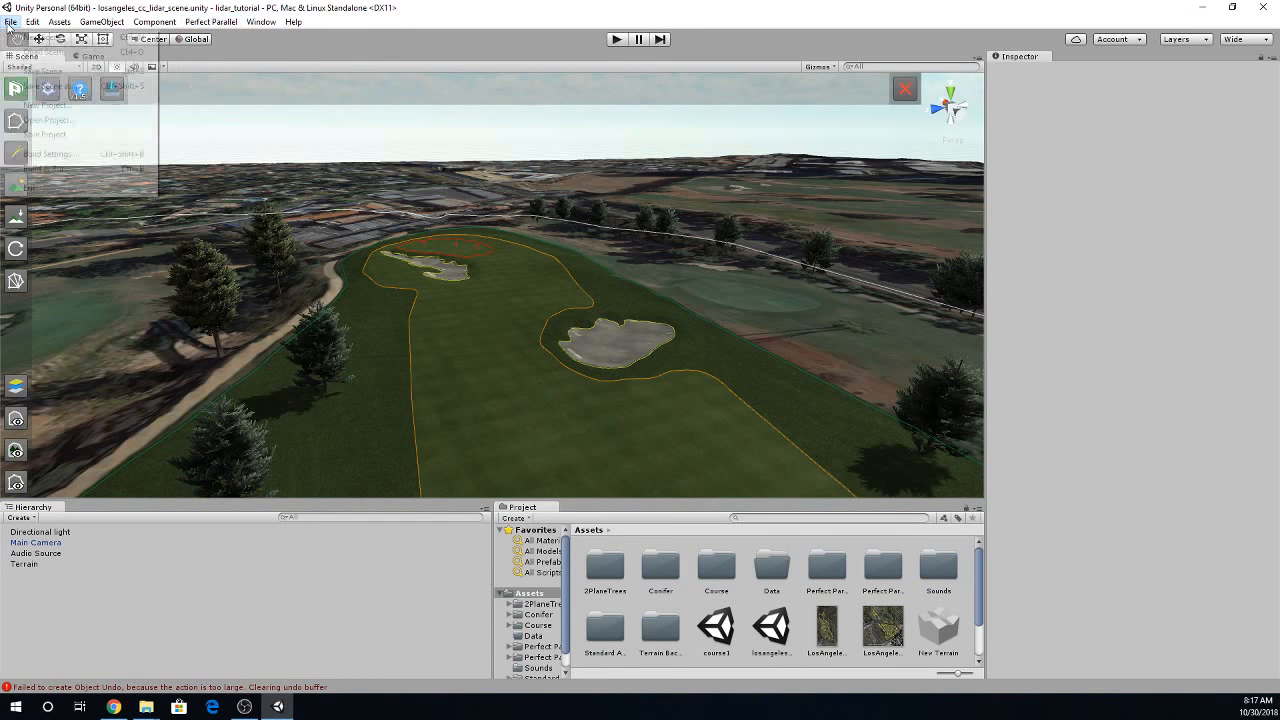
left_click(504, 363)
- Save a copy of the losangeles_cc_lidar_scene scene in the Assets folder under the name lidar_tutorial
left_click(782, 632)
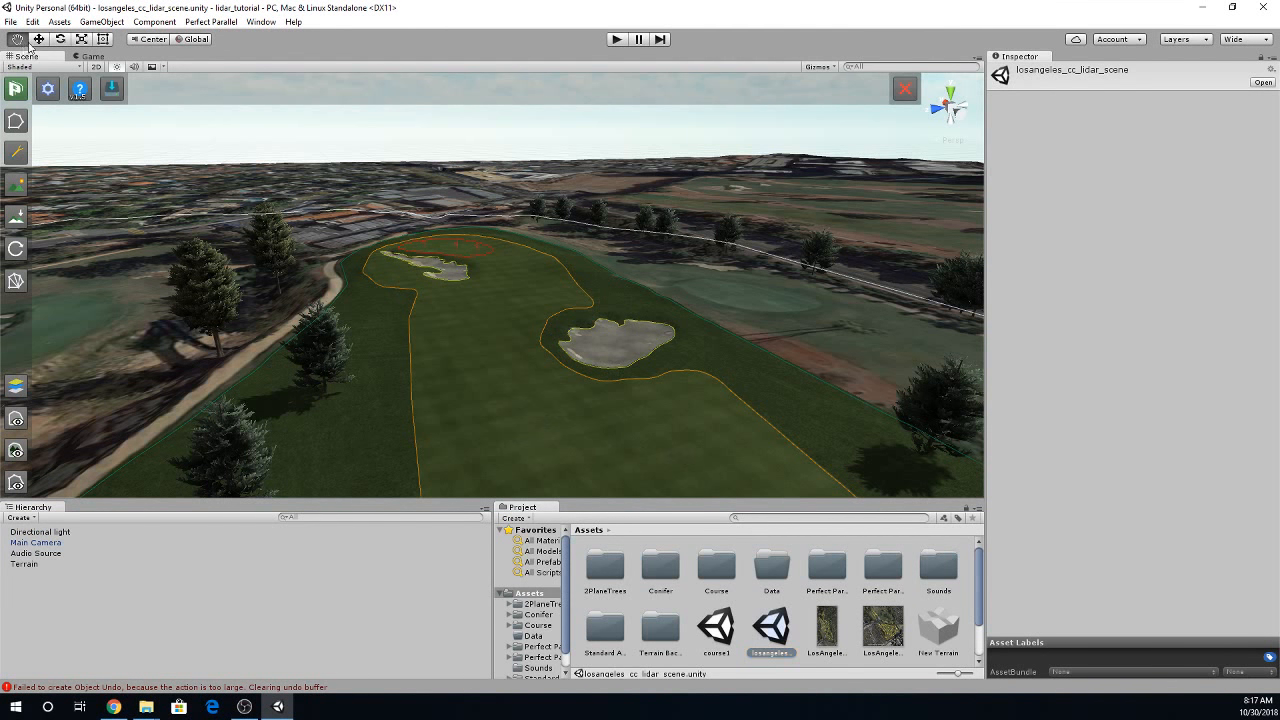
left_click(10, 22)
left_click(55, 86)
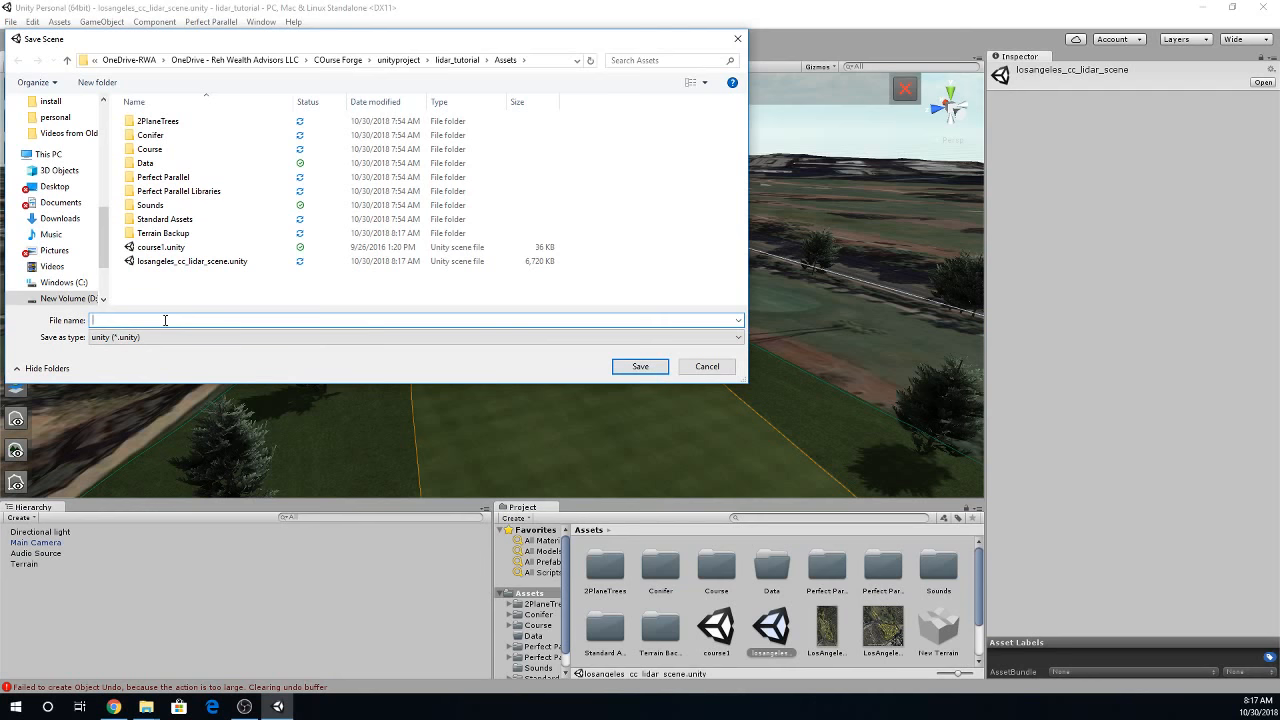
type("LACC")
key("BackSpace")
key("BackSpace")
key("BackSpace")
type("IDAR")
key("BackSpace")
key("BackSpace")
key("BackSpace")
key("BackSpace")
type("lid")
left_click(640, 366)
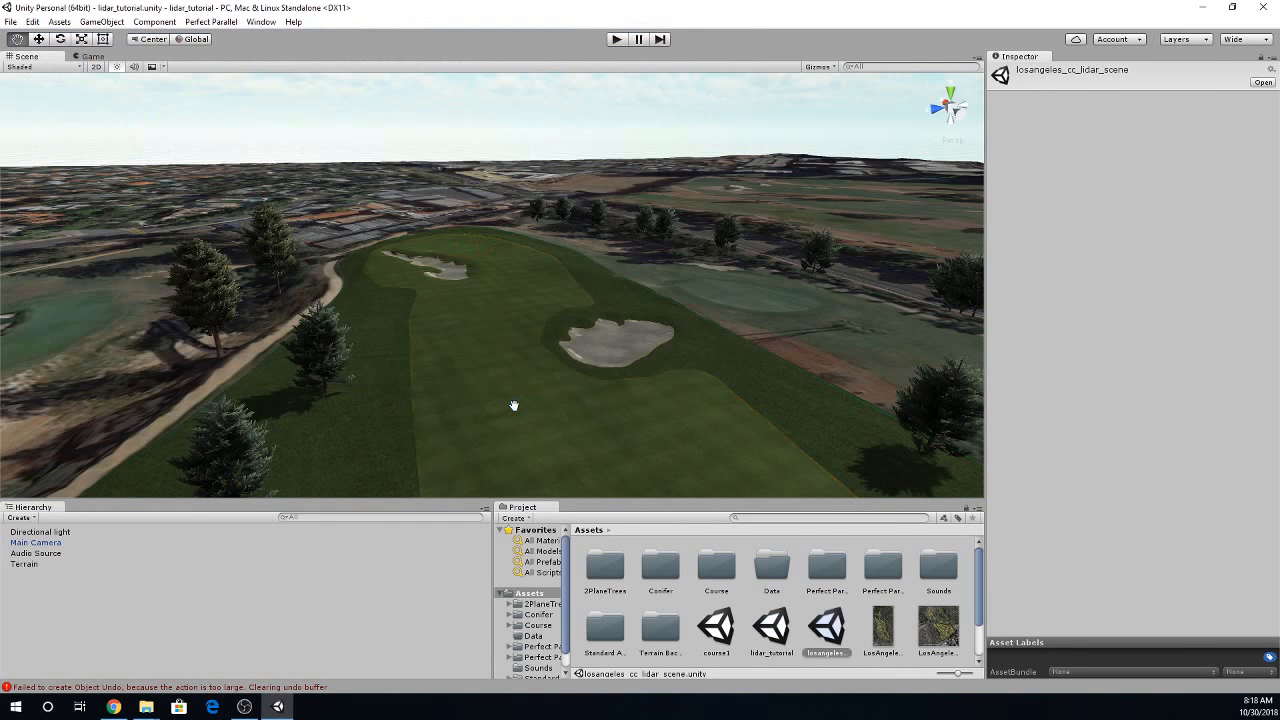
- Turn on CourseForge, build the lidar_tutorial course and check its build entry in the console log
left_click(211, 21)
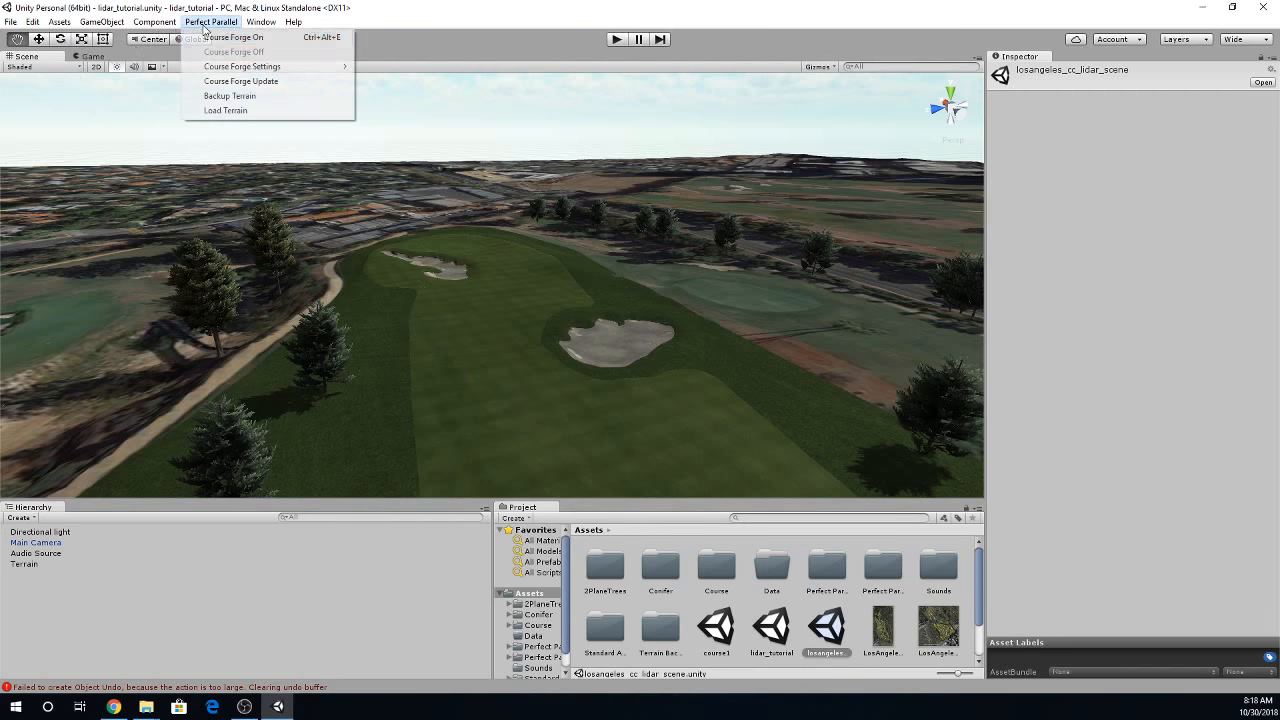
left_click(225, 34)
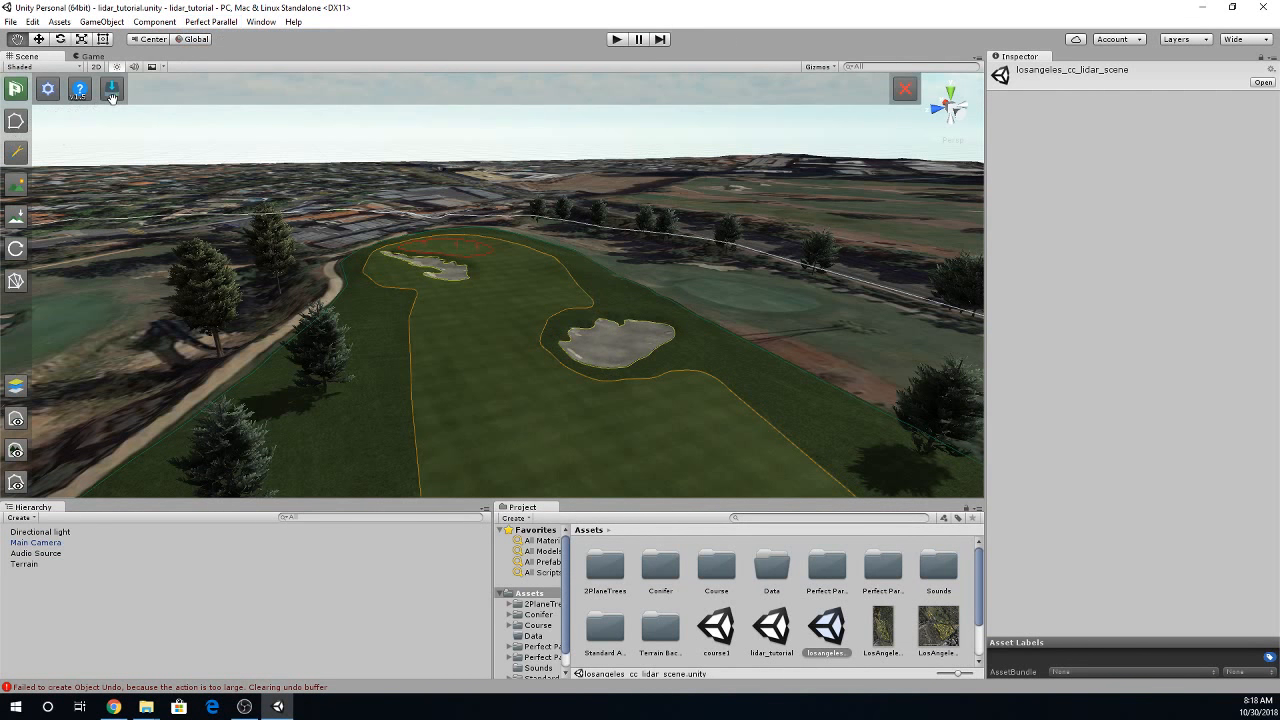
left_click(111, 89)
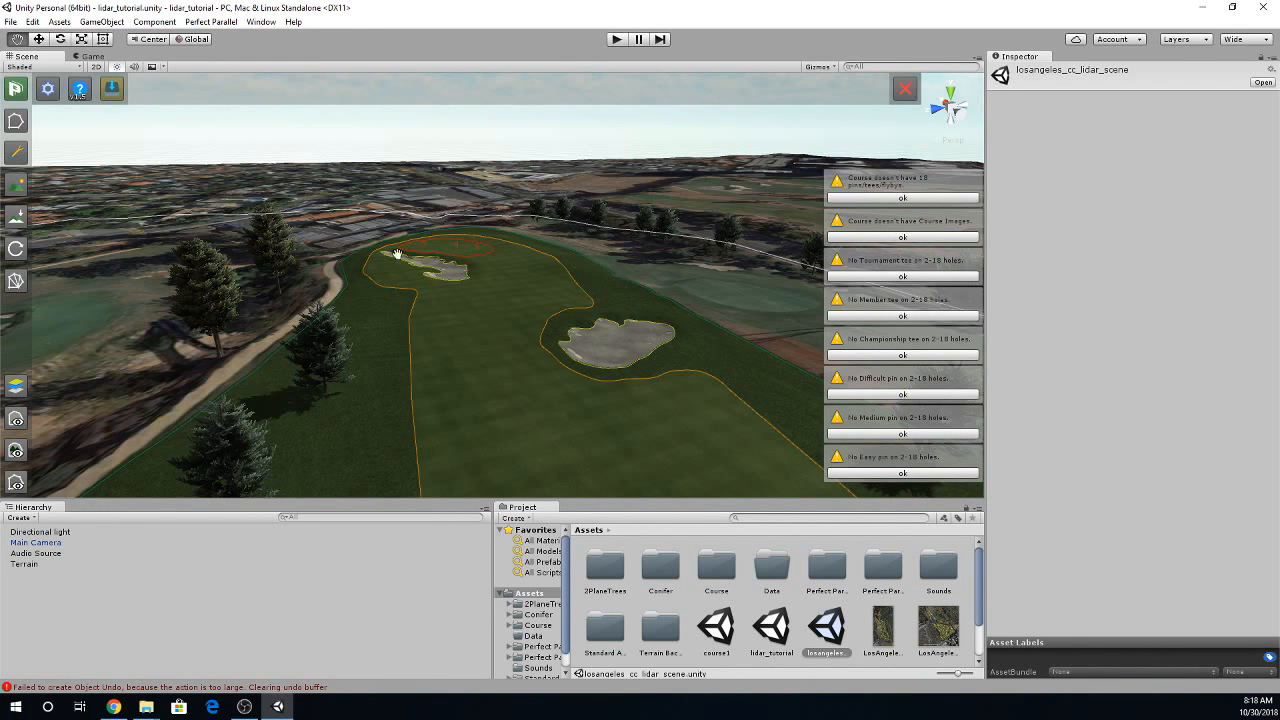
left_click(113, 92)
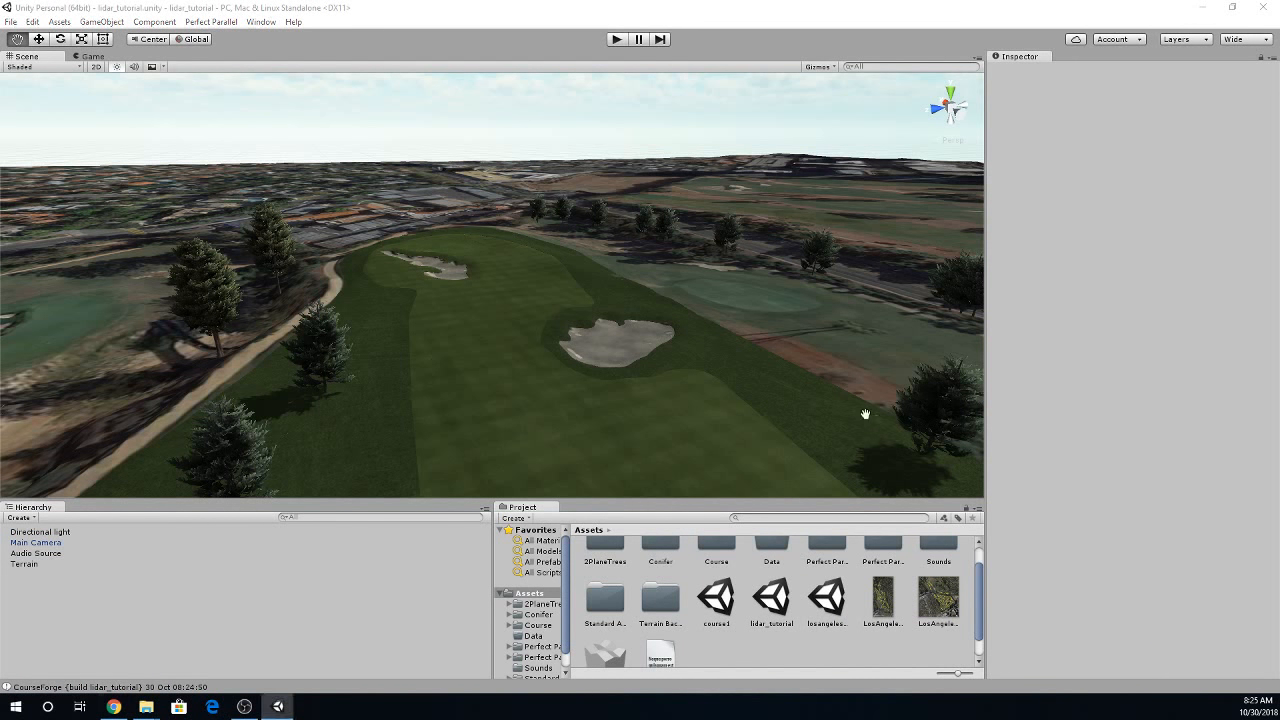
left_click_drag(1279, 368, 389, 273)
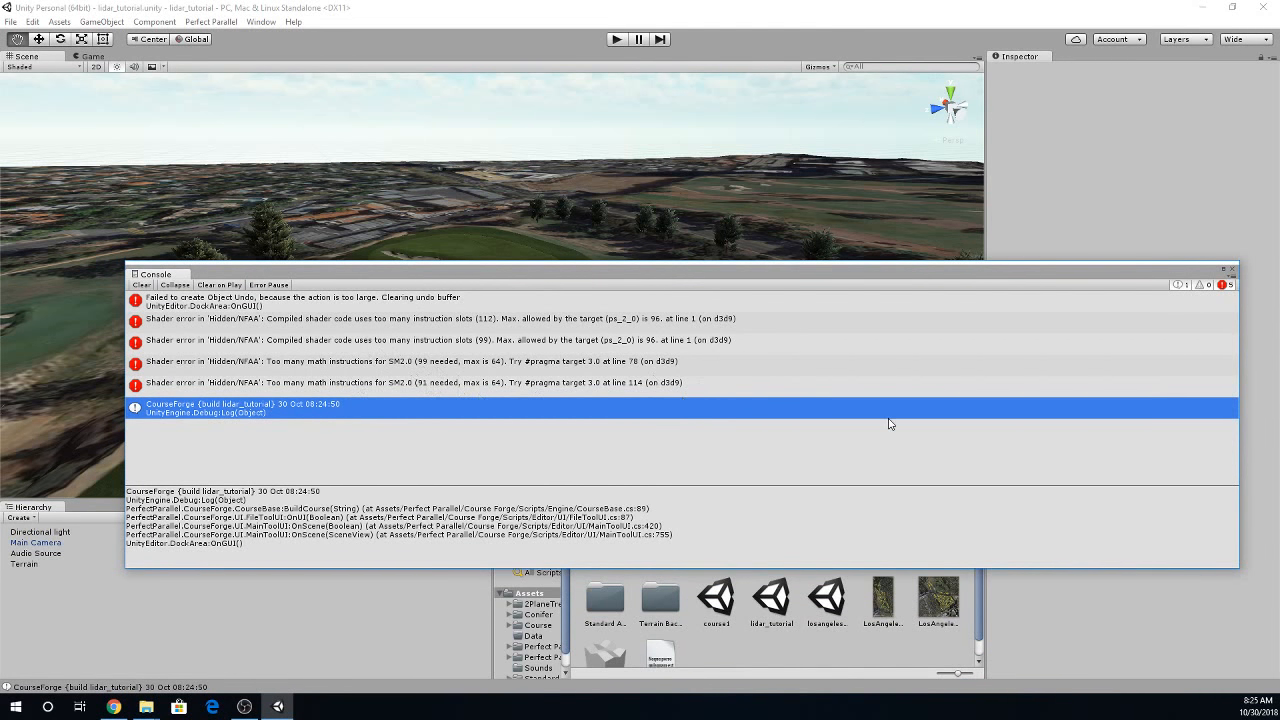
left_click(1232, 270)
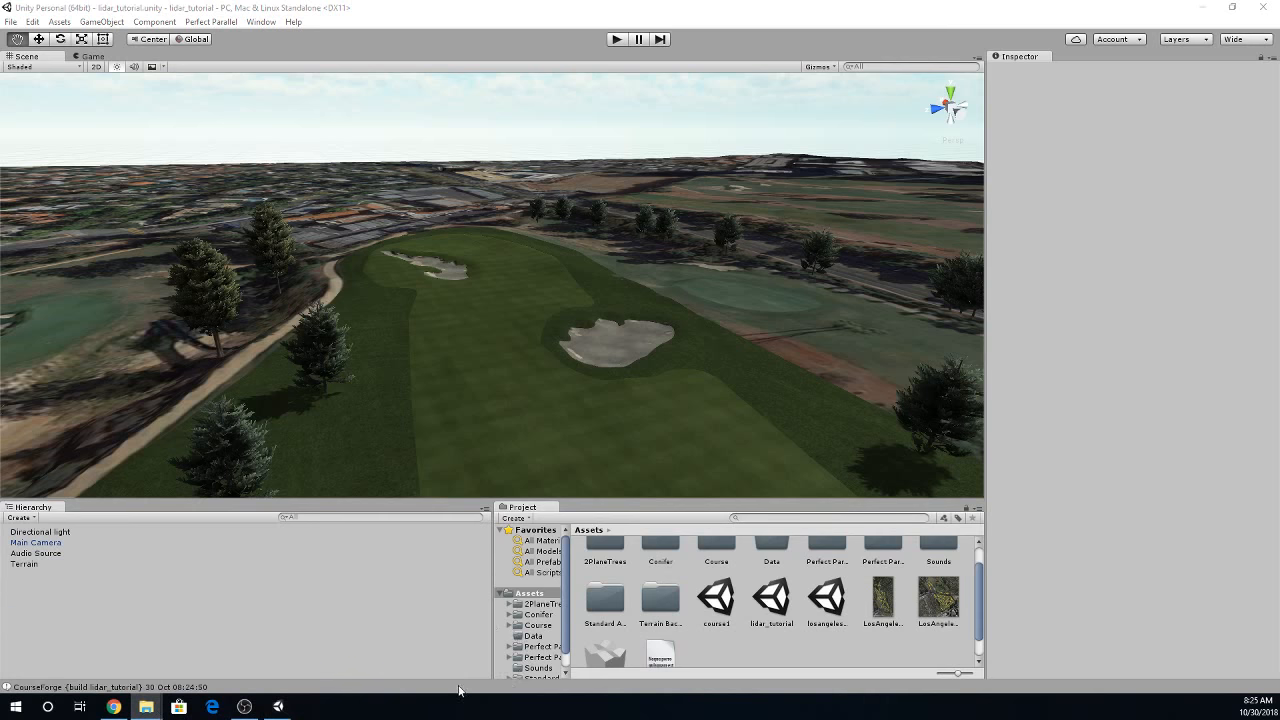
- Copy the built lidar_tutorial folder from the Perfect Parallel Courses folder in Documents
left_click_drag(1279, 205, 436, 148)
left_click(307, 249)
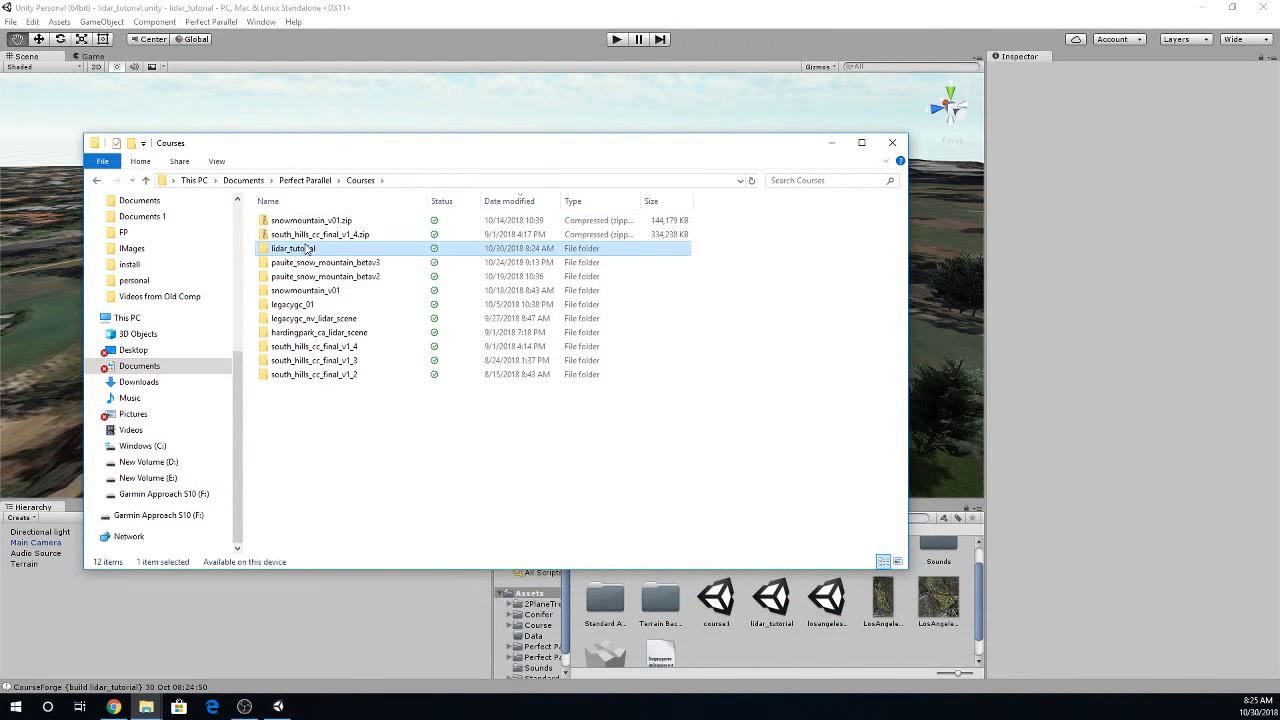
right_click(307, 249)
left_click(373, 567)
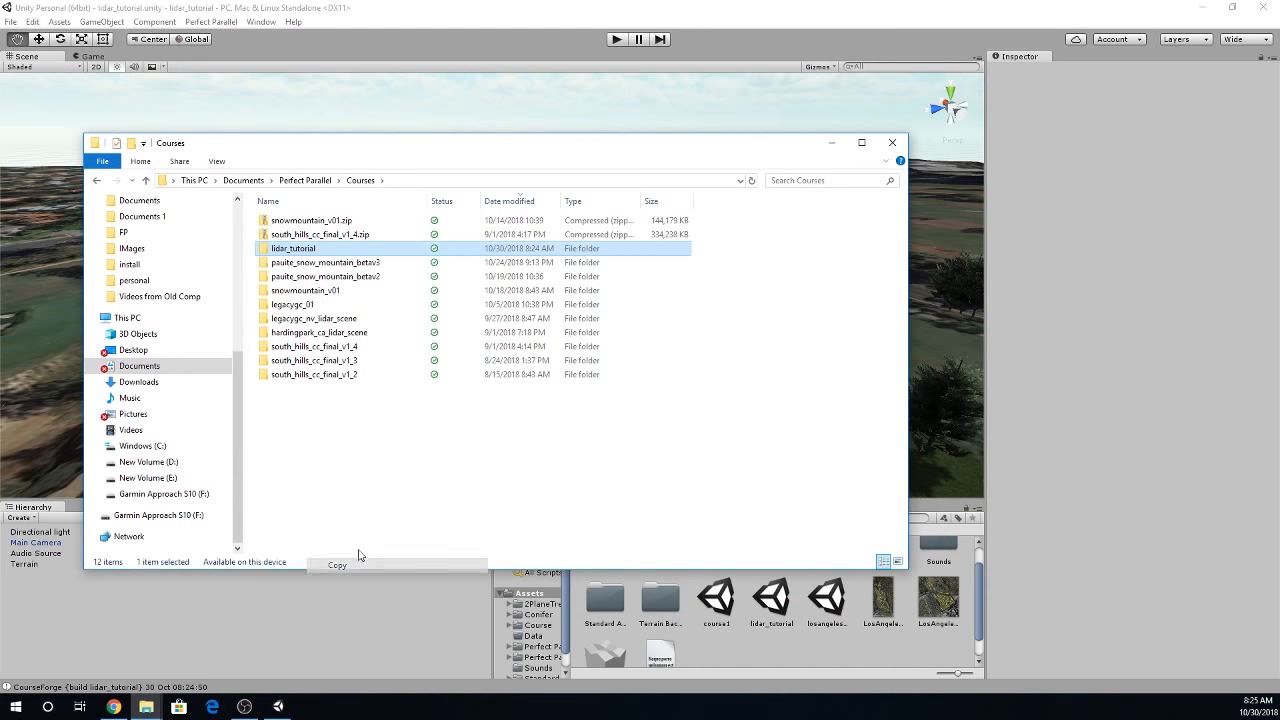
- Paste the lidar_tutorial folder into the Courses folder of the Steam Perfect Golf installation
left_click_drag(240, 422, 230, 223)
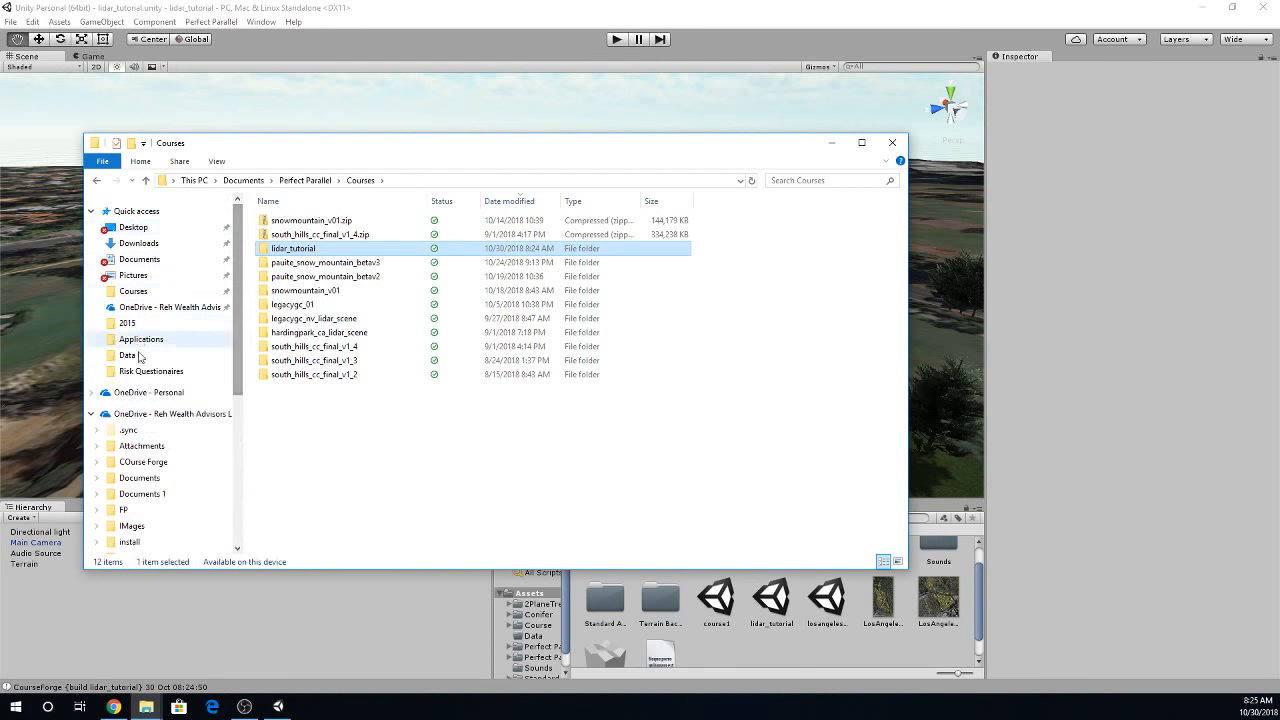
left_click(133, 291)
right_click(133, 291)
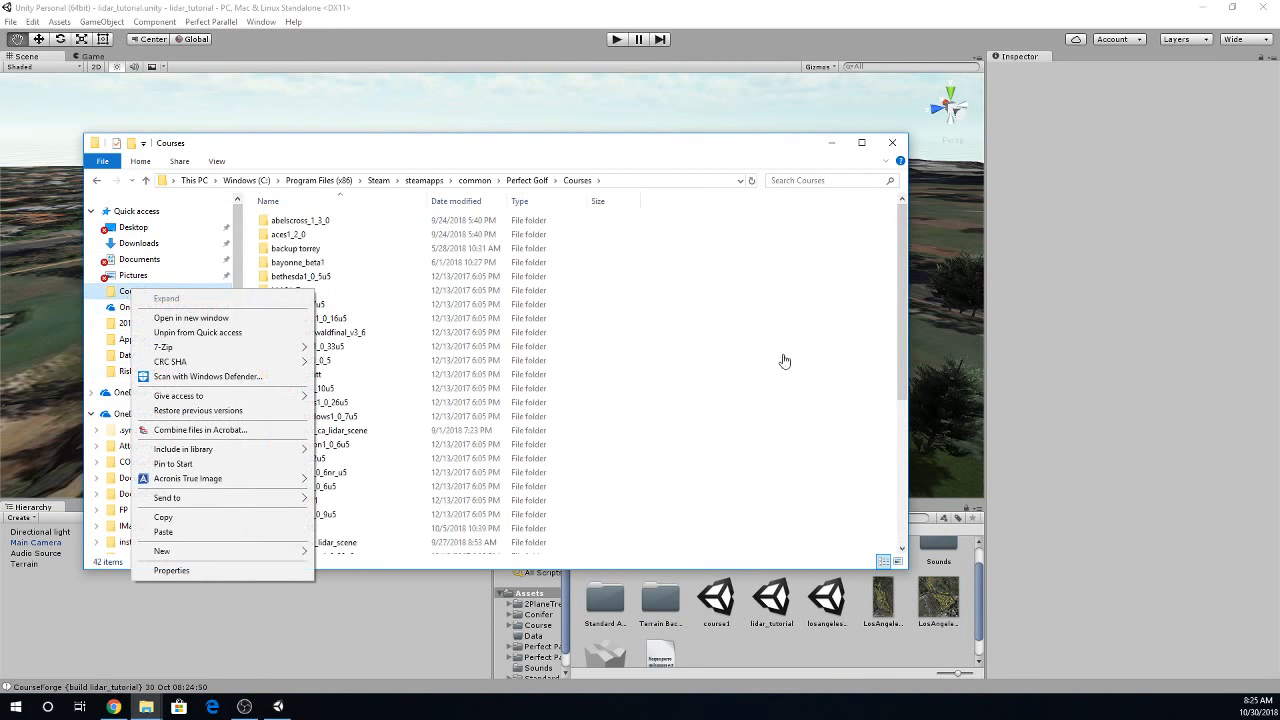
left_click(740, 348)
right_click(740, 348)
left_click(775, 427)
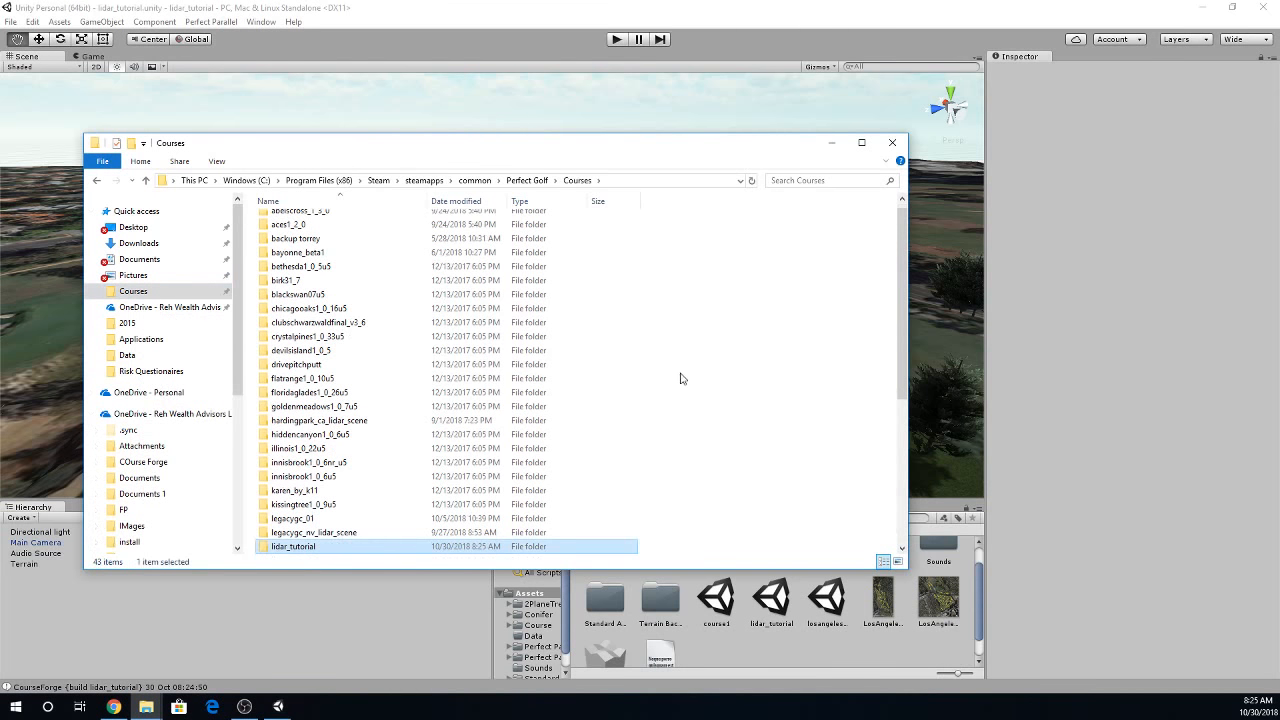
left_click_drag(658, 156, 1279, 190)
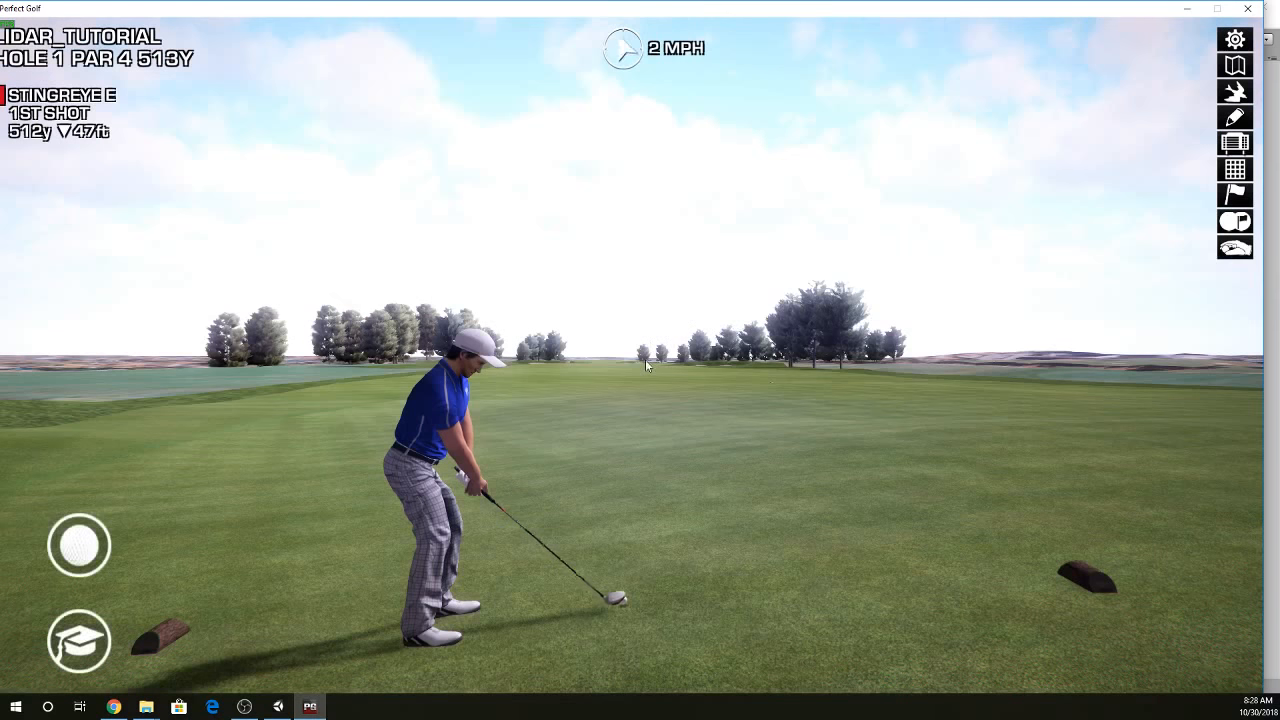
- In Perfect Golf, look all around the hole 1 tee of lidar_tutorial, examining the turf, tee markers, trees and surrounding terrain
left_click_drag(653, 463, 860, 500)
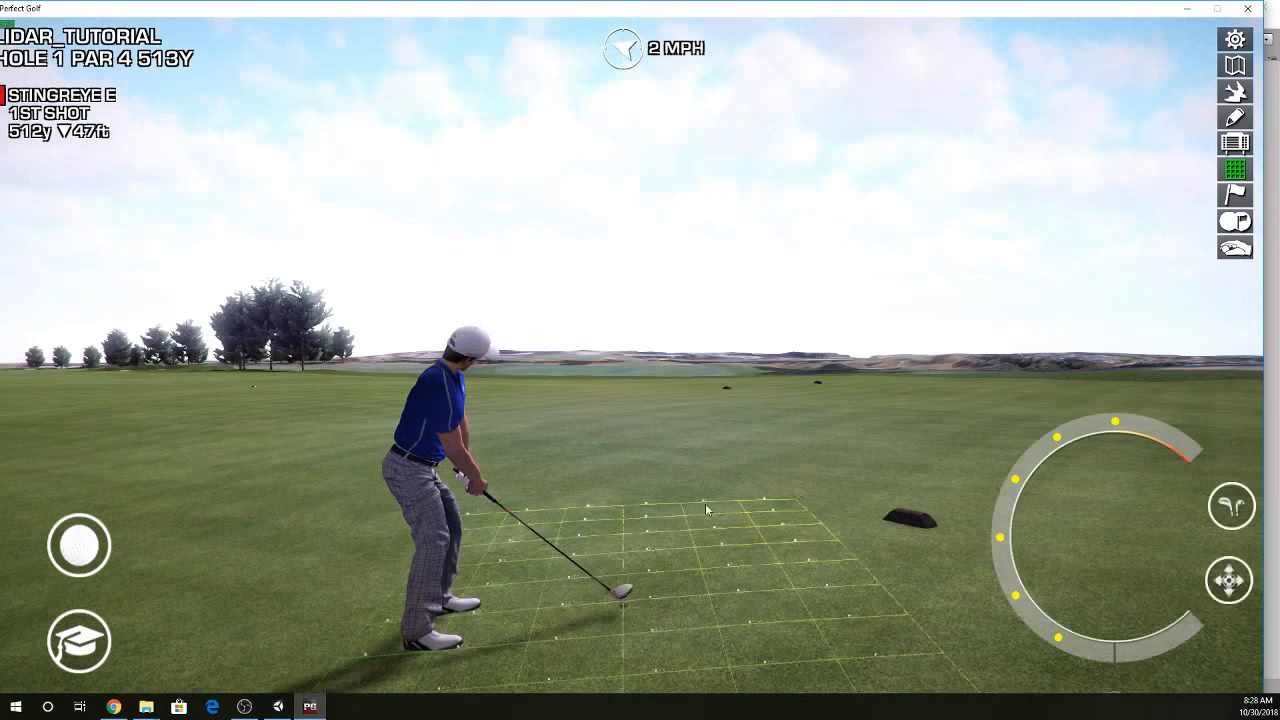
left_click(866, 500)
left_click(560, 577)
left_click(520, 546)
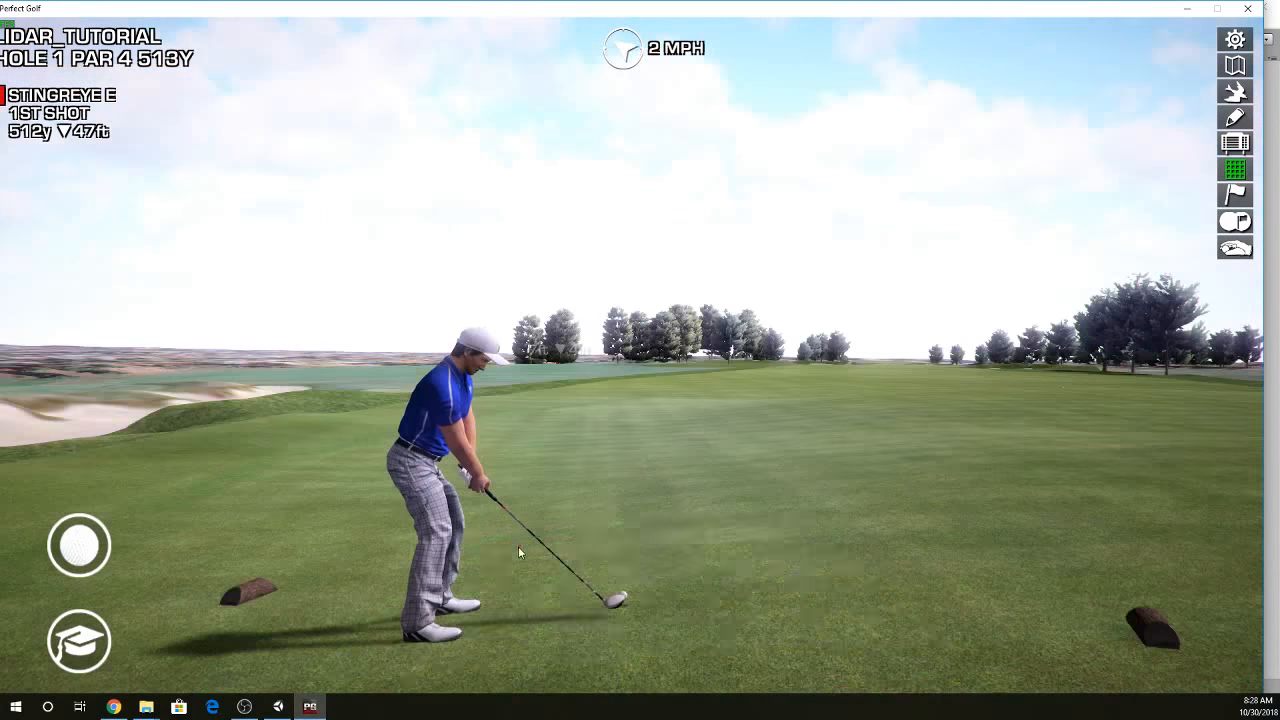
left_click(567, 536)
left_click(357, 588)
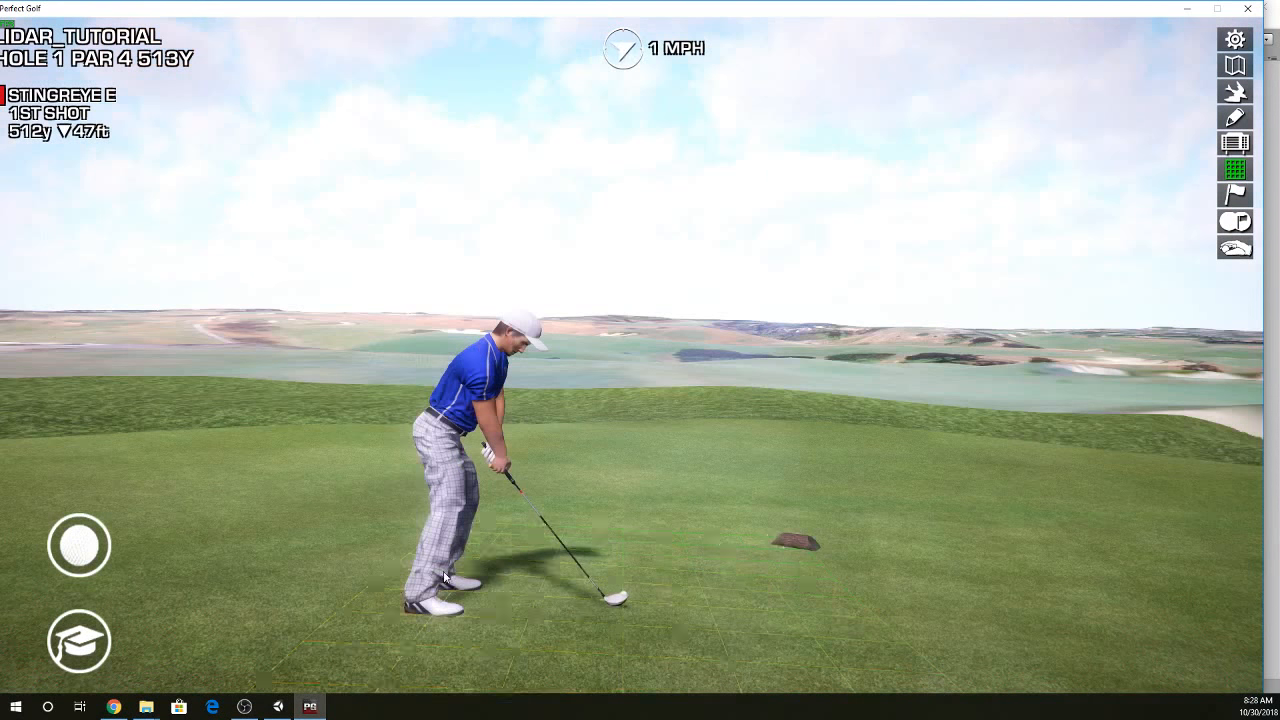
left_click(268, 597)
left_click(757, 577)
left_click(728, 558)
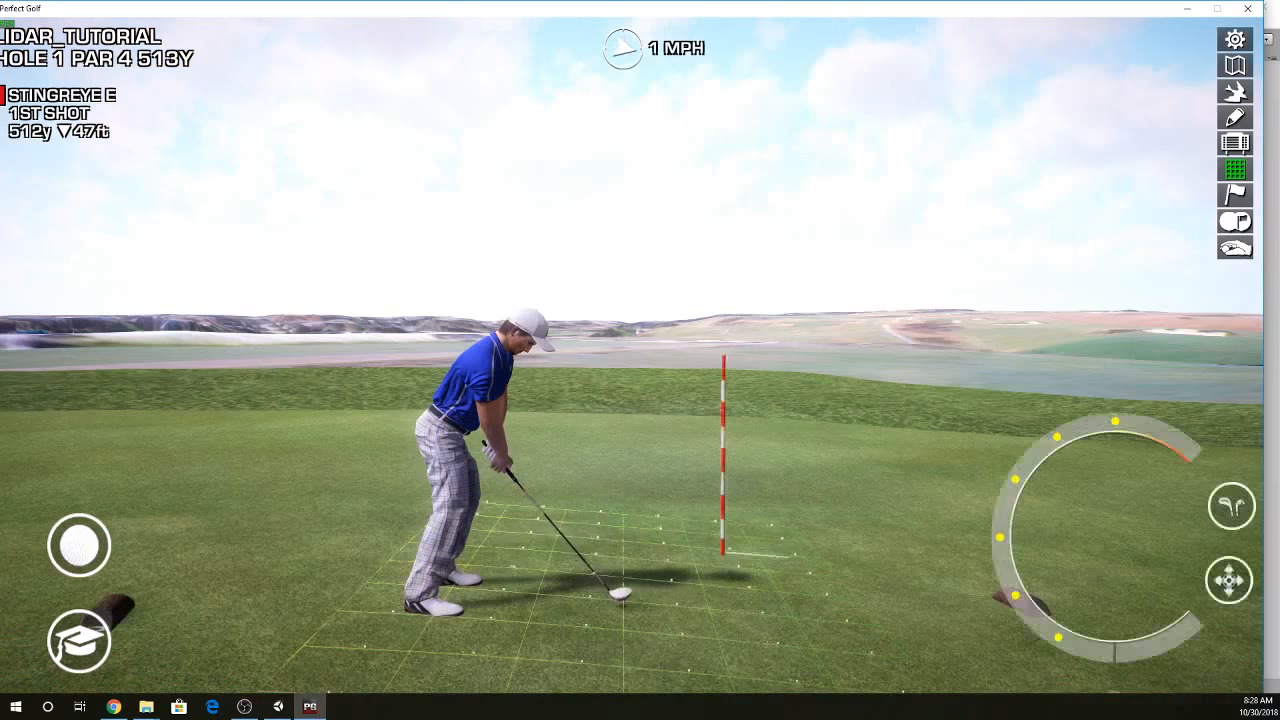
left_click(699, 567)
left_click(731, 576)
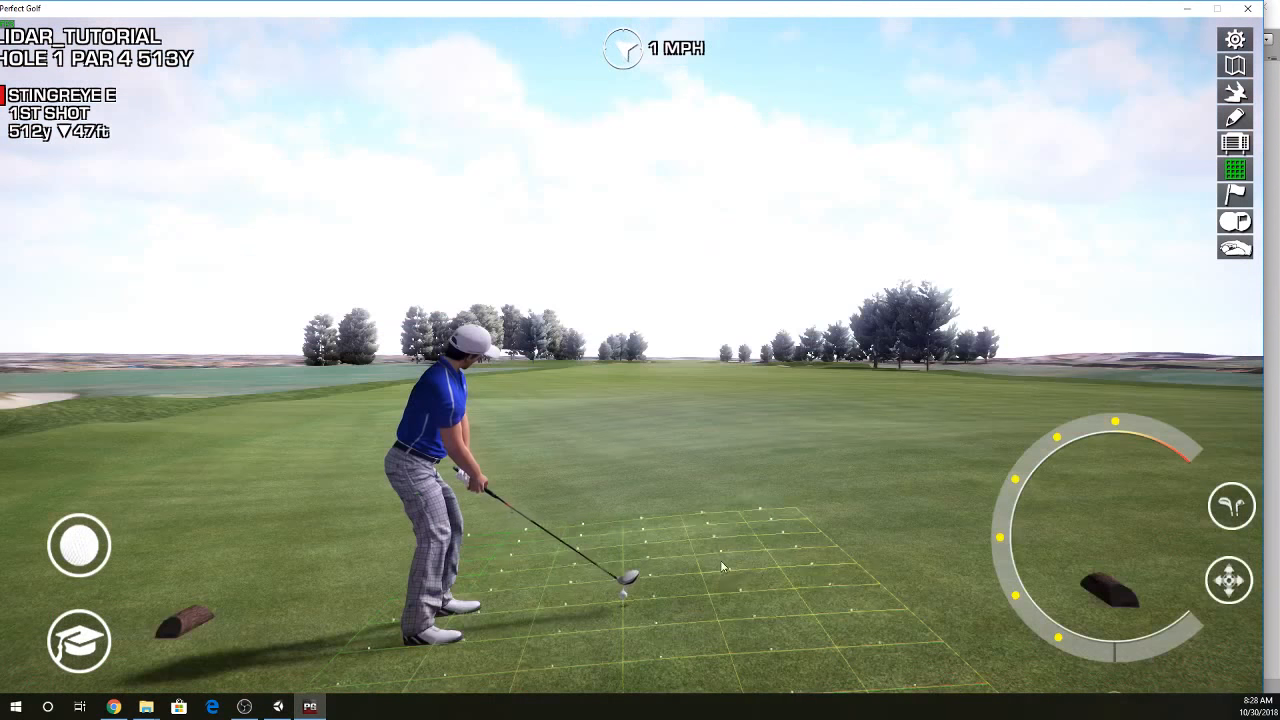
left_click(759, 560)
left_click(720, 567)
left_click(651, 581)
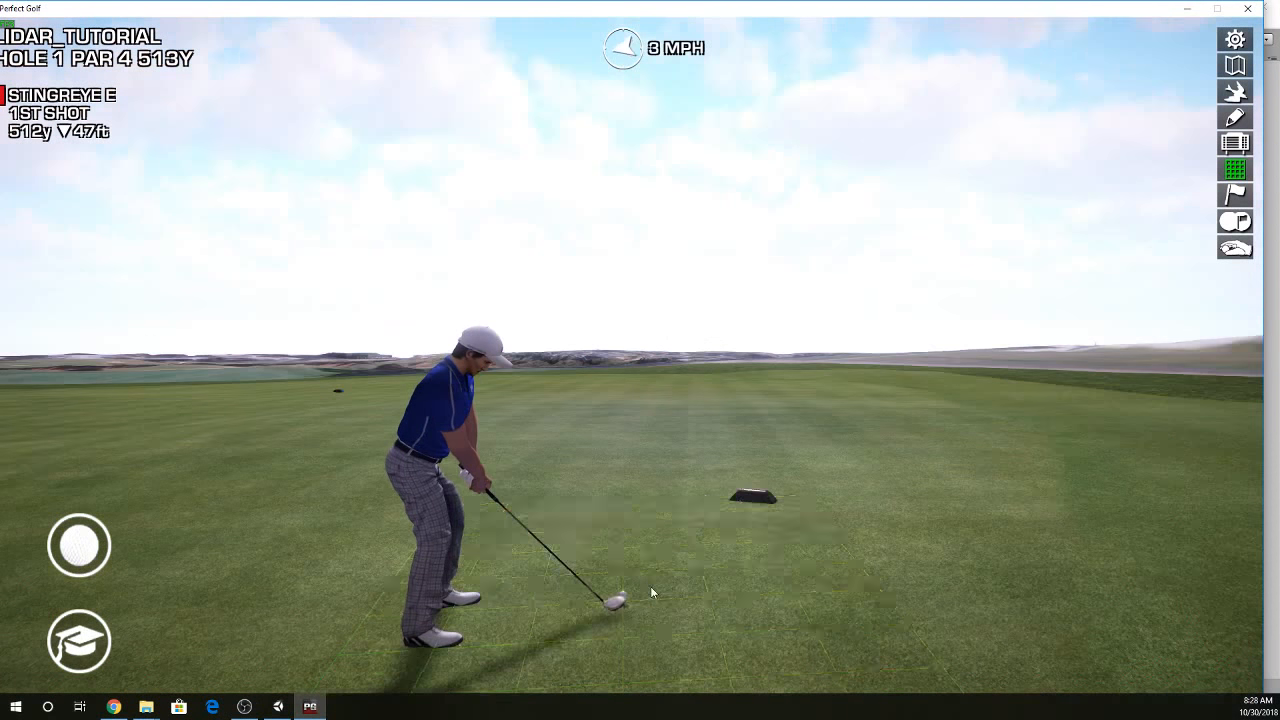
left_click(568, 614)
left_click(712, 617)
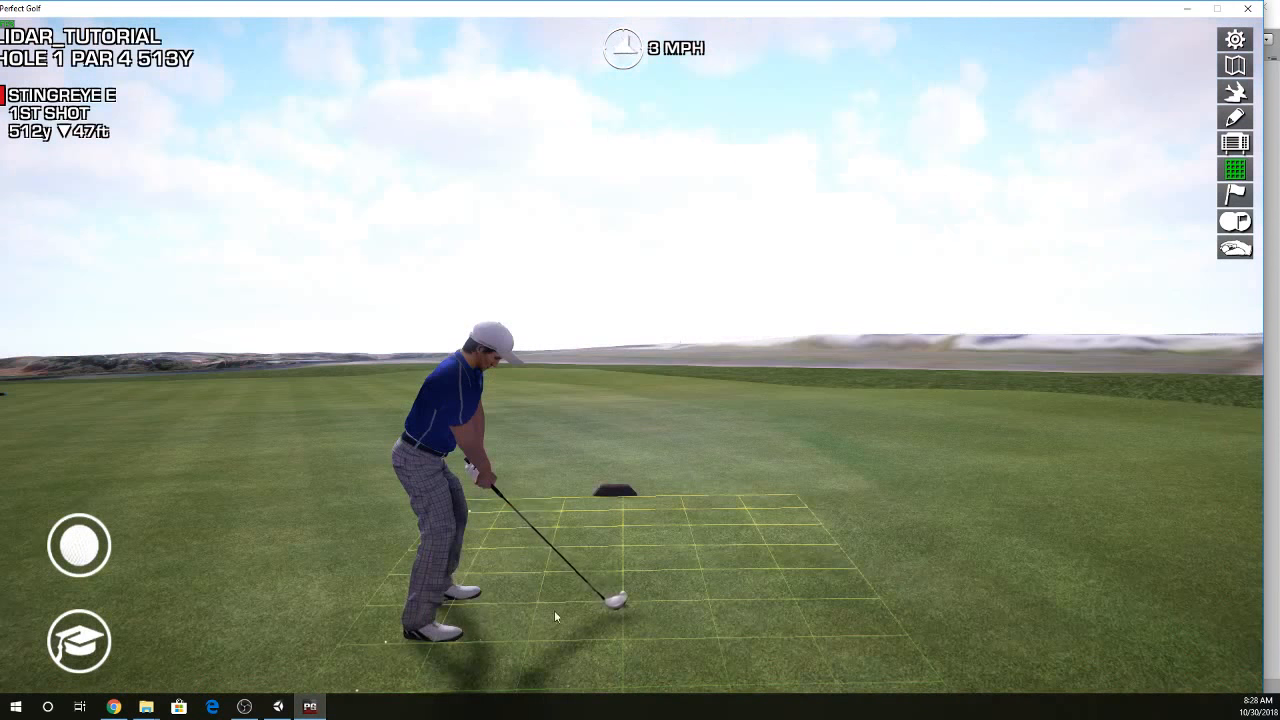
left_click(526, 634)
left_click(671, 602)
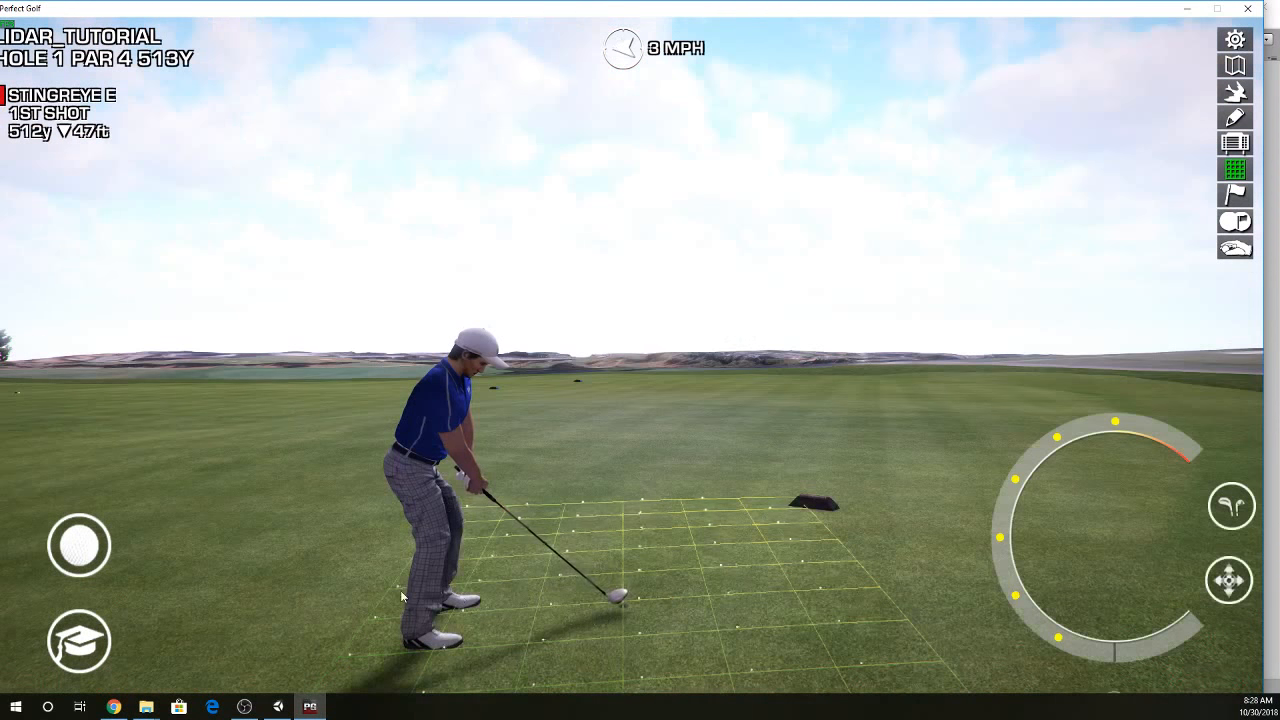
- Move the ball to another spot on the hole 1 tee, about 508 yards from the pin, and inspect the surroundings
left_click(80, 547)
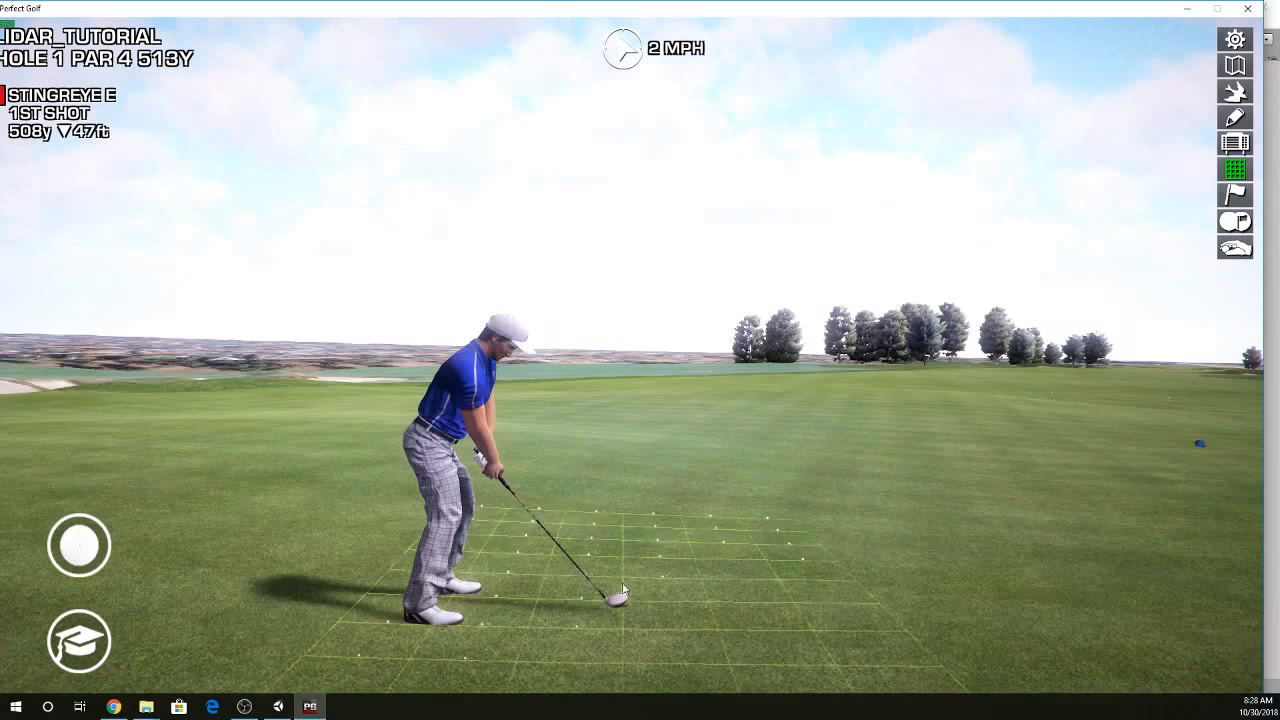
left_click(480, 612)
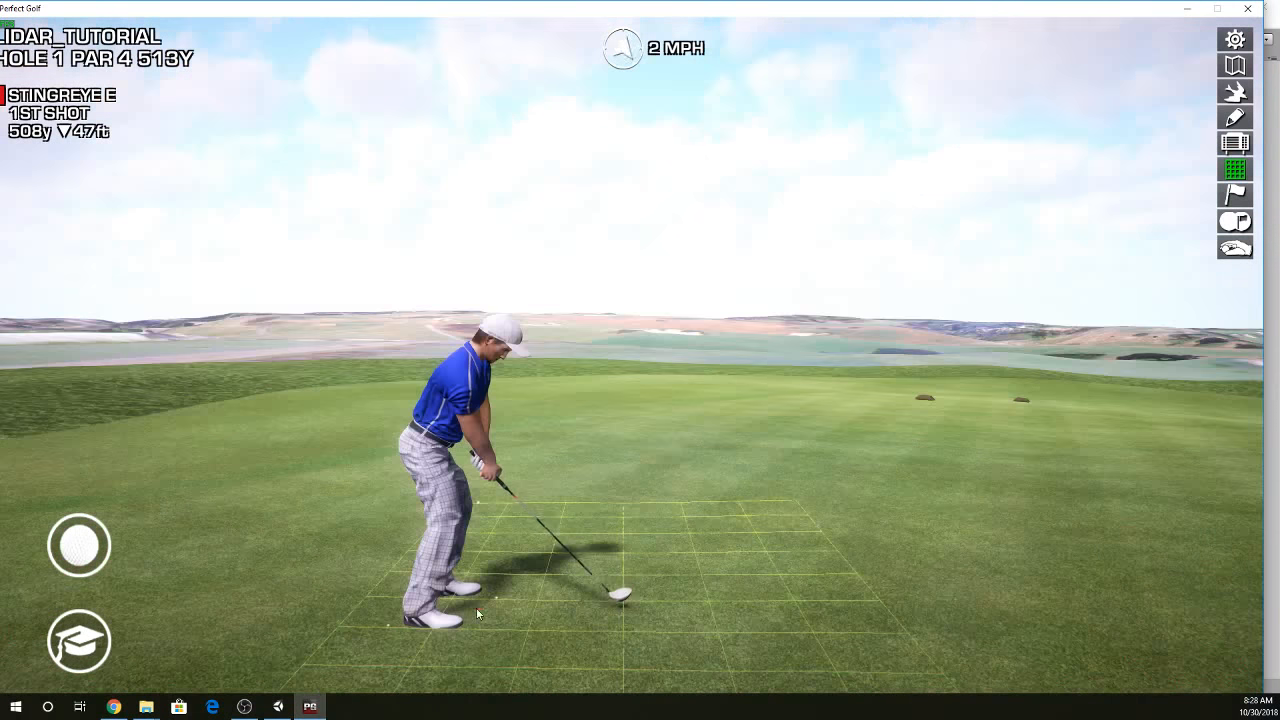
left_click(702, 618)
left_click(655, 614)
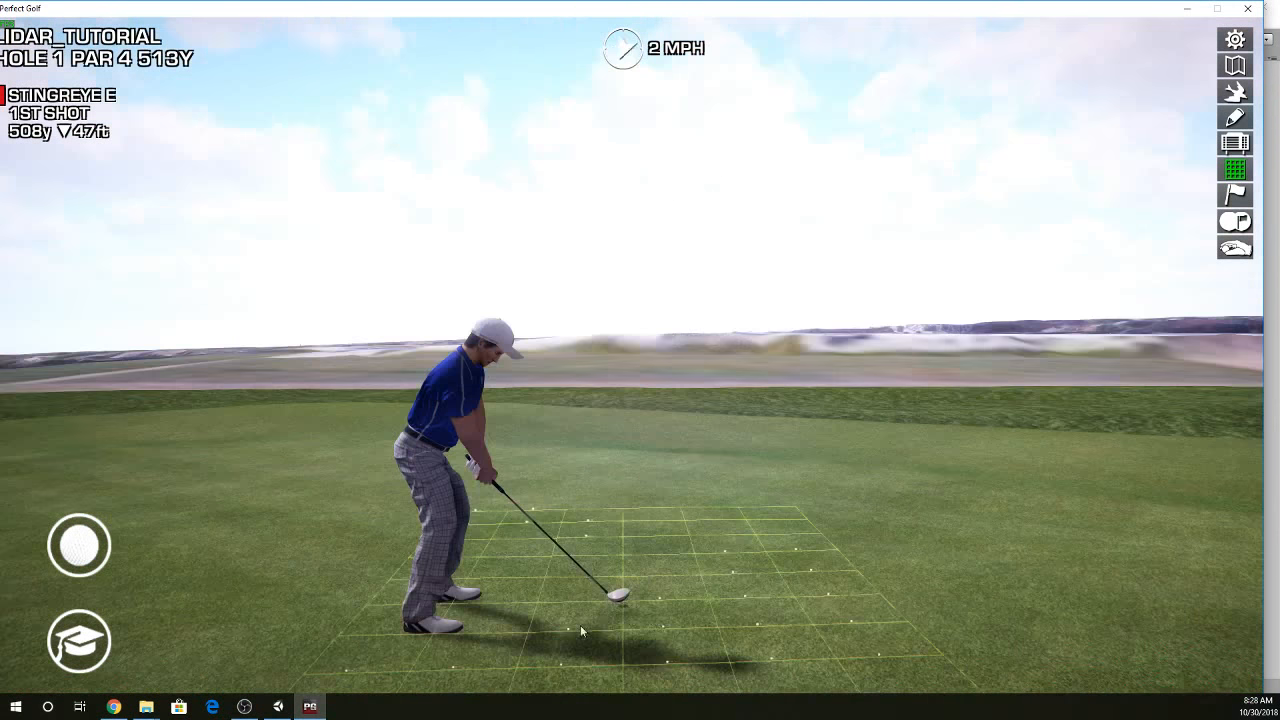
left_click(590, 620)
left_click(557, 612)
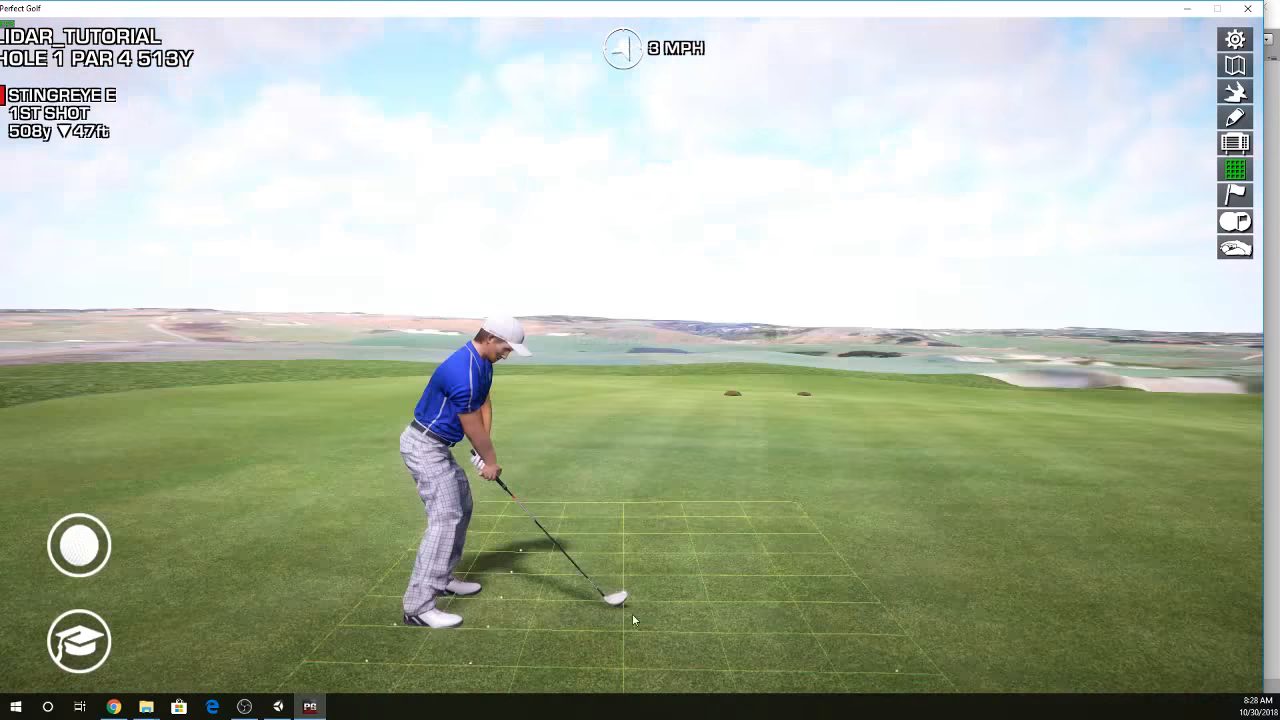
left_click(666, 611)
left_click(669, 612)
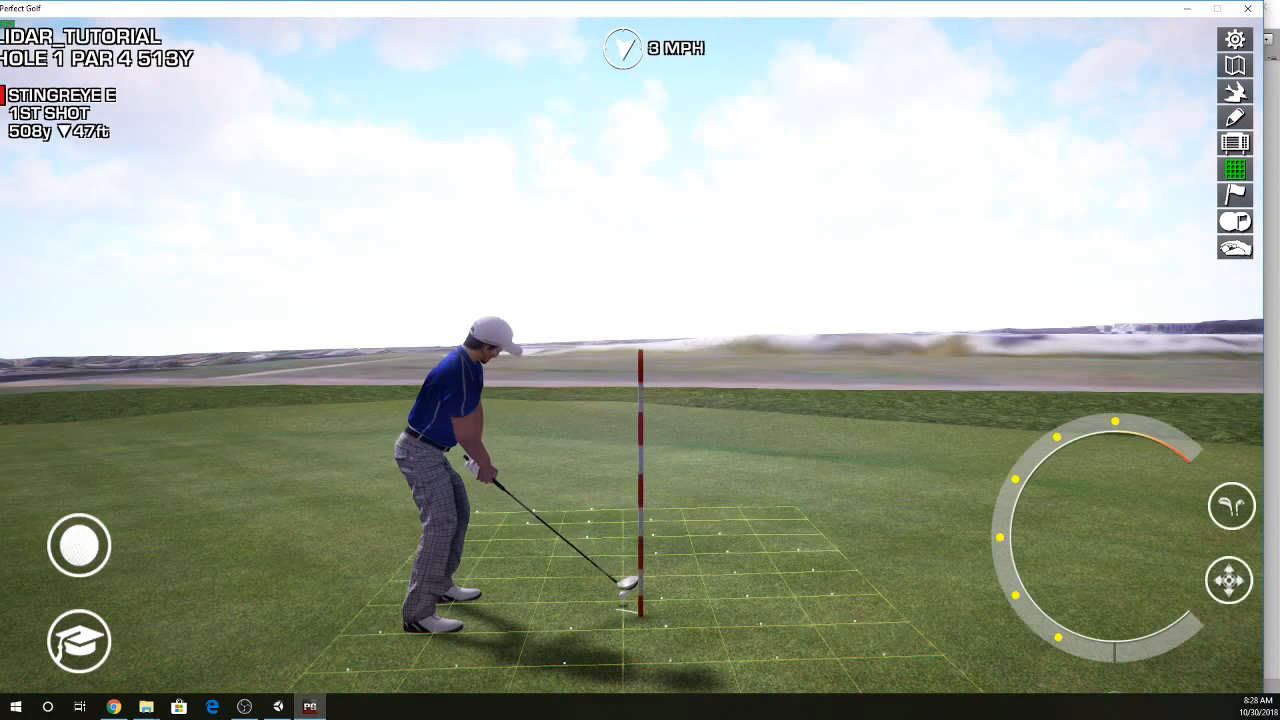
left_click(615, 618)
left_click(662, 622)
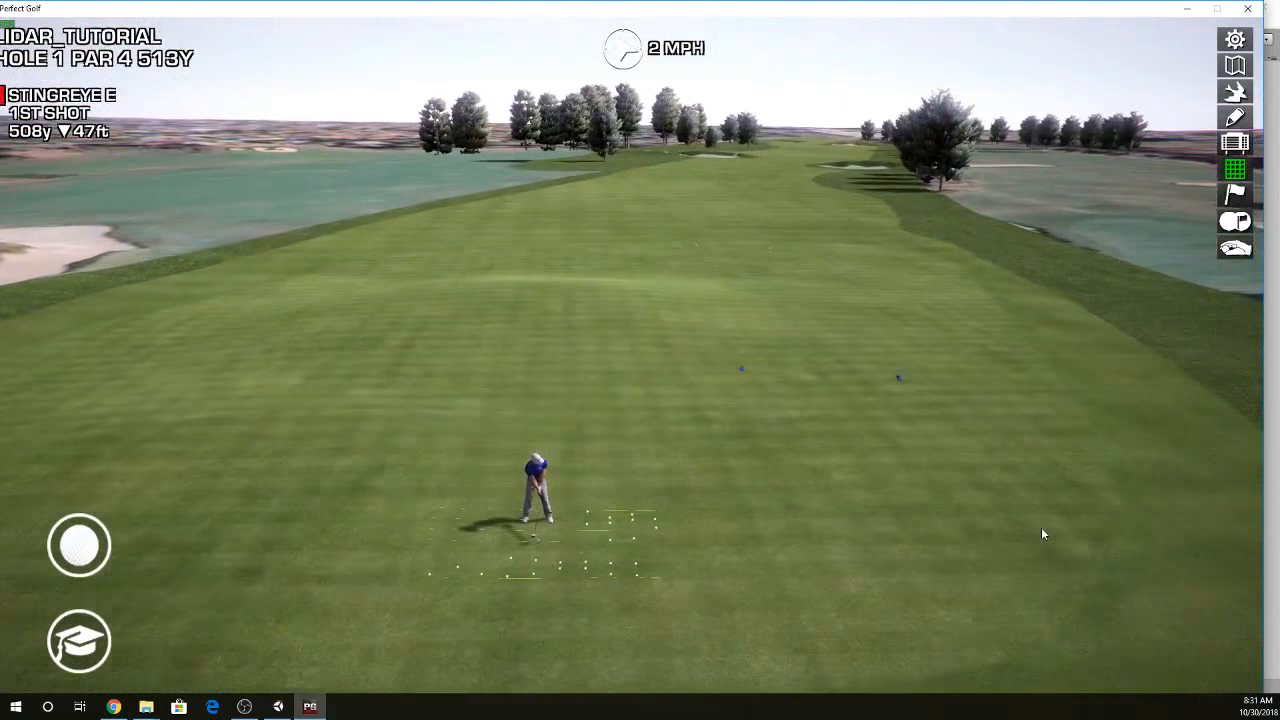
- Use the hole map to aim the tee shot about 278 yards down the fairway and play it through to the second shot
left_click(778, 226)
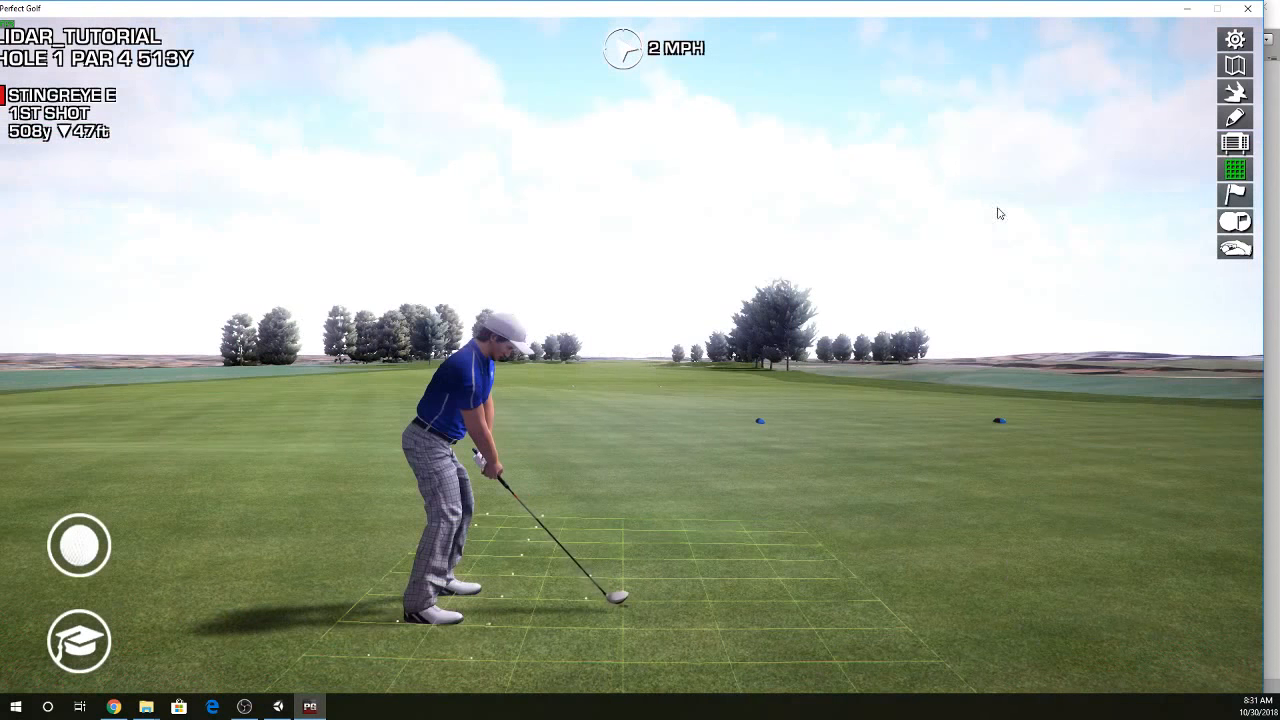
left_click(1236, 66)
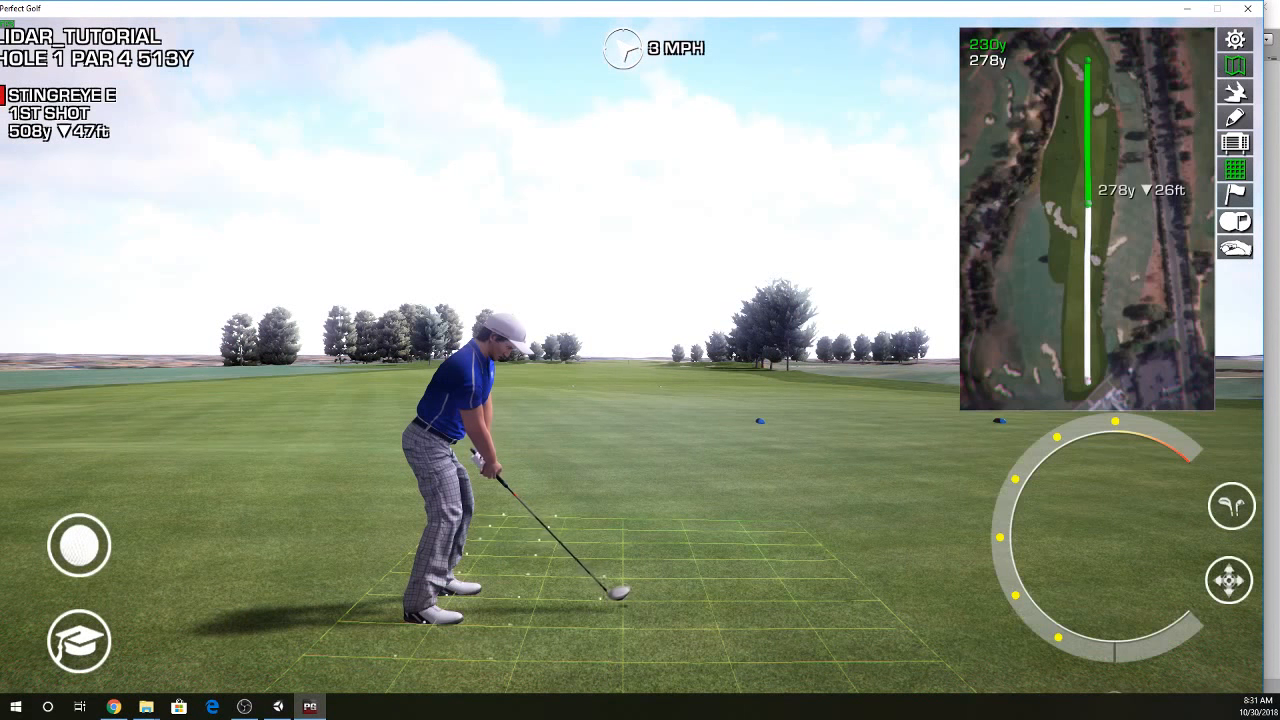
left_click(1089, 204)
left_click(1097, 494)
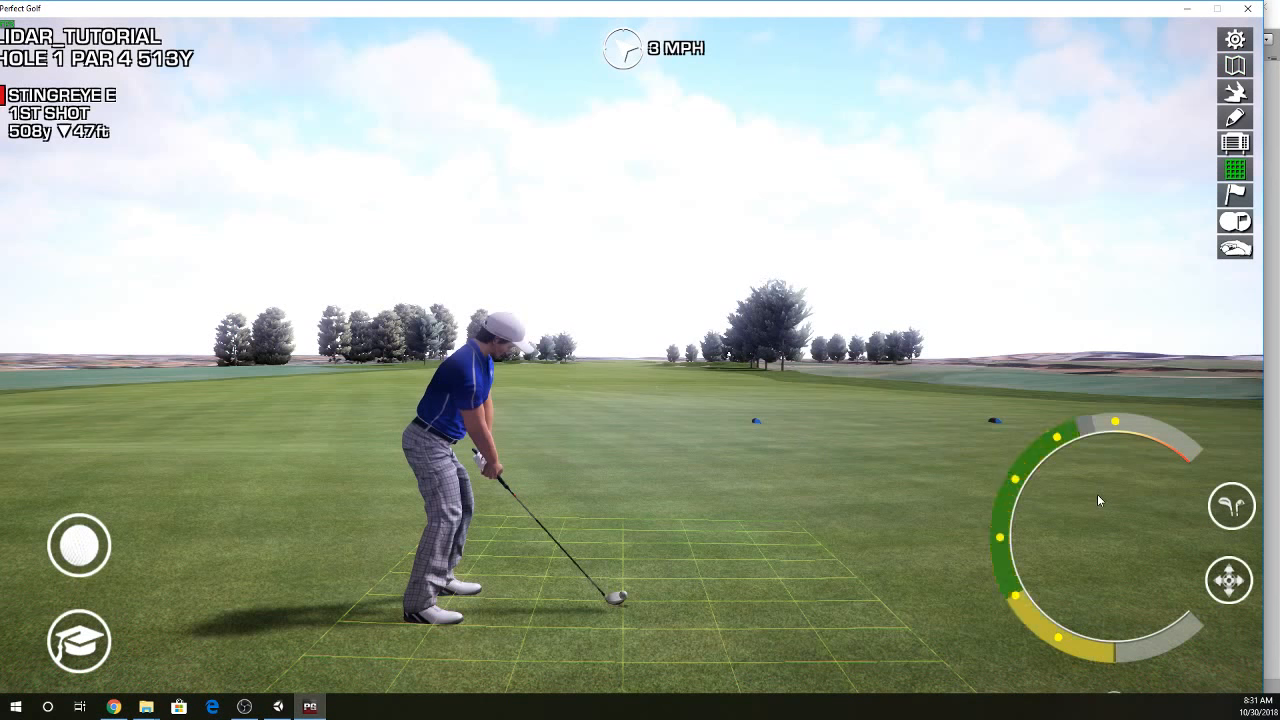
left_click(1097, 496)
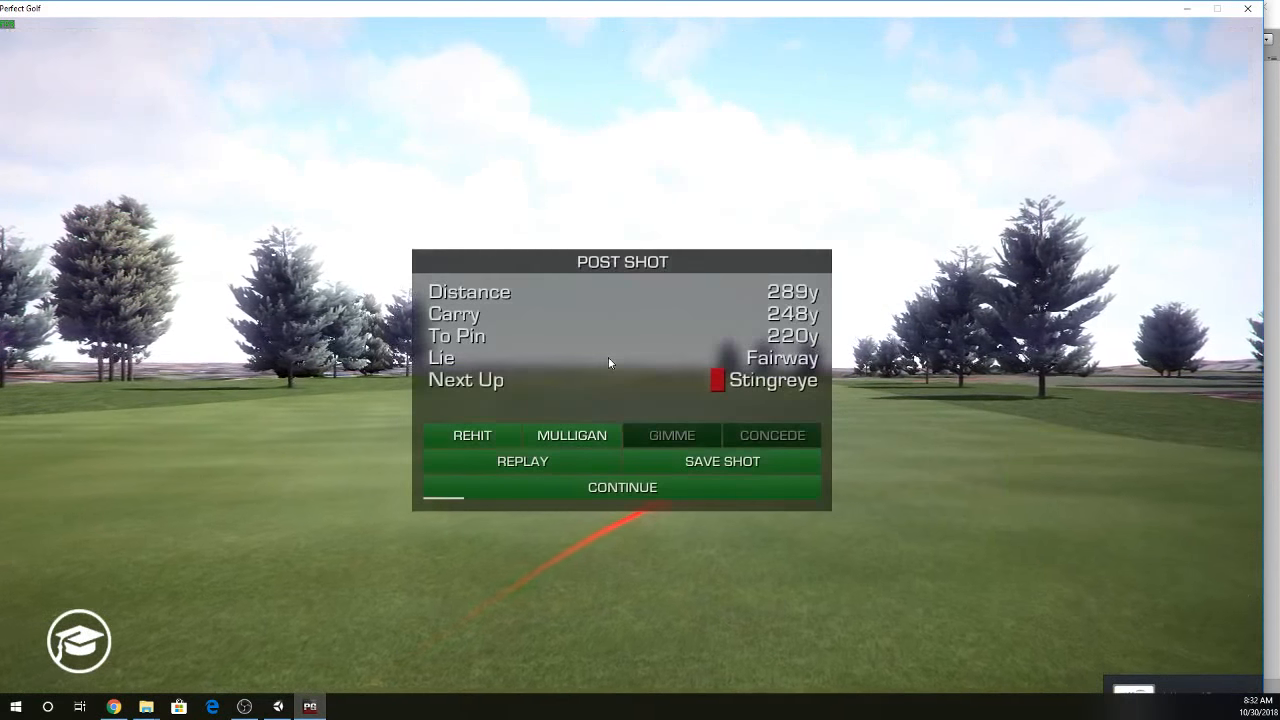
left_click(606, 490)
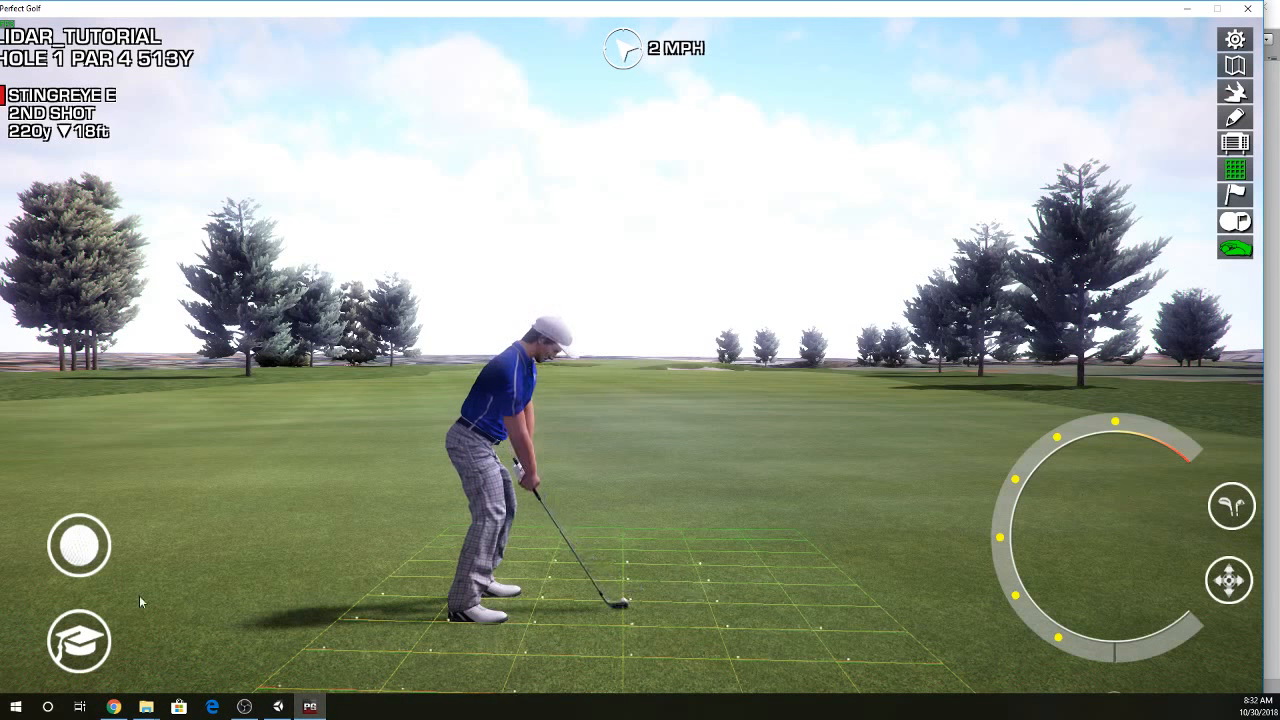
- Move the ball into the rough beside the large tree, about 164 yards from the pin, and inspect the tree from there
left_click(231, 380)
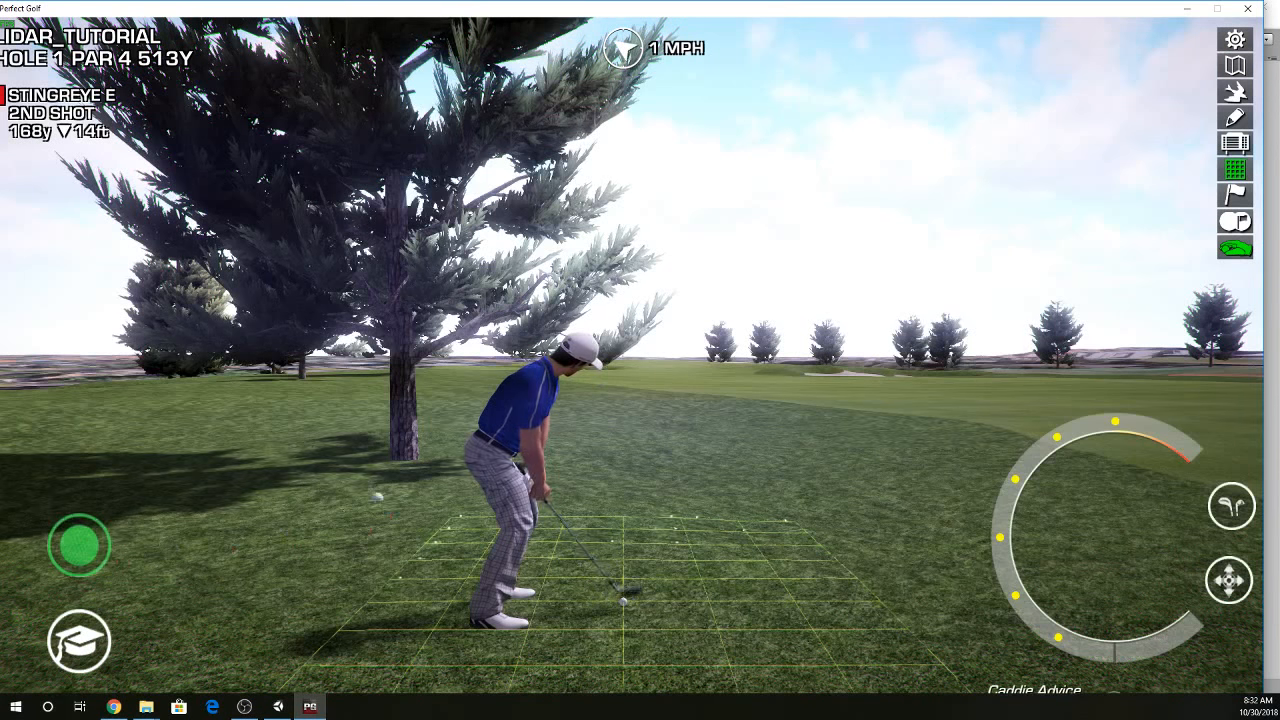
left_click(377, 496)
right_click(645, 534)
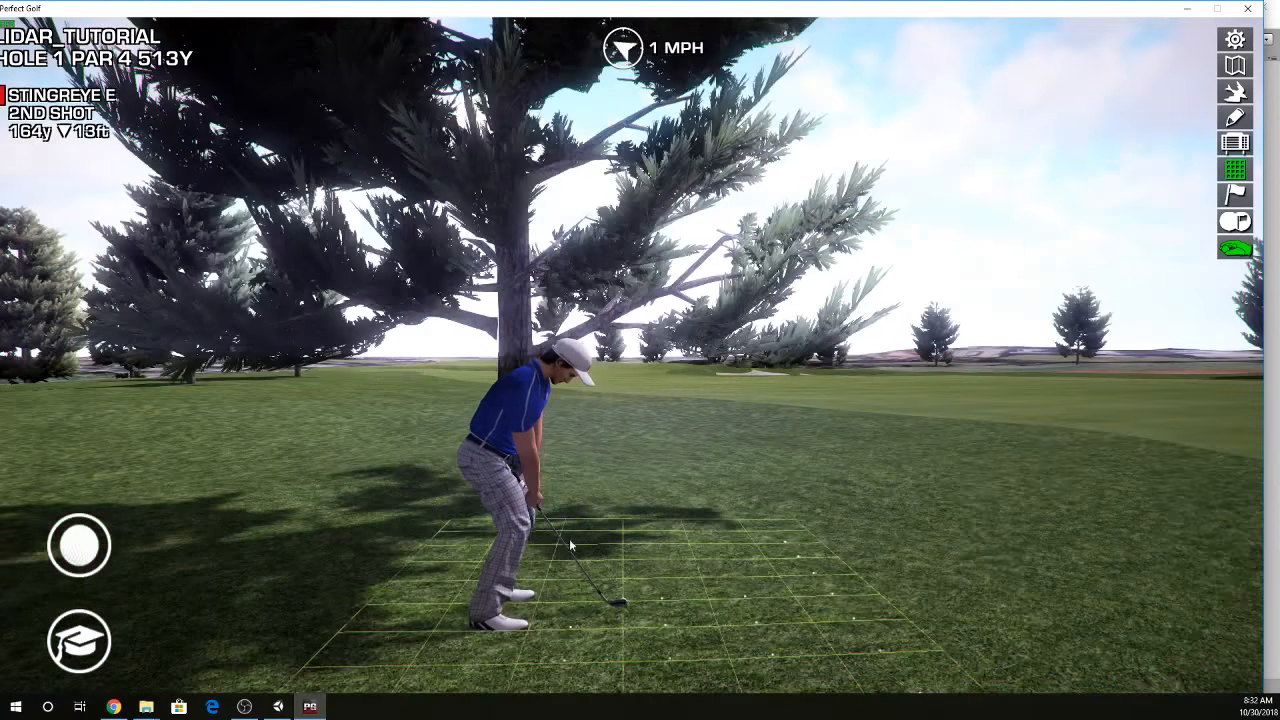
right_click(503, 531)
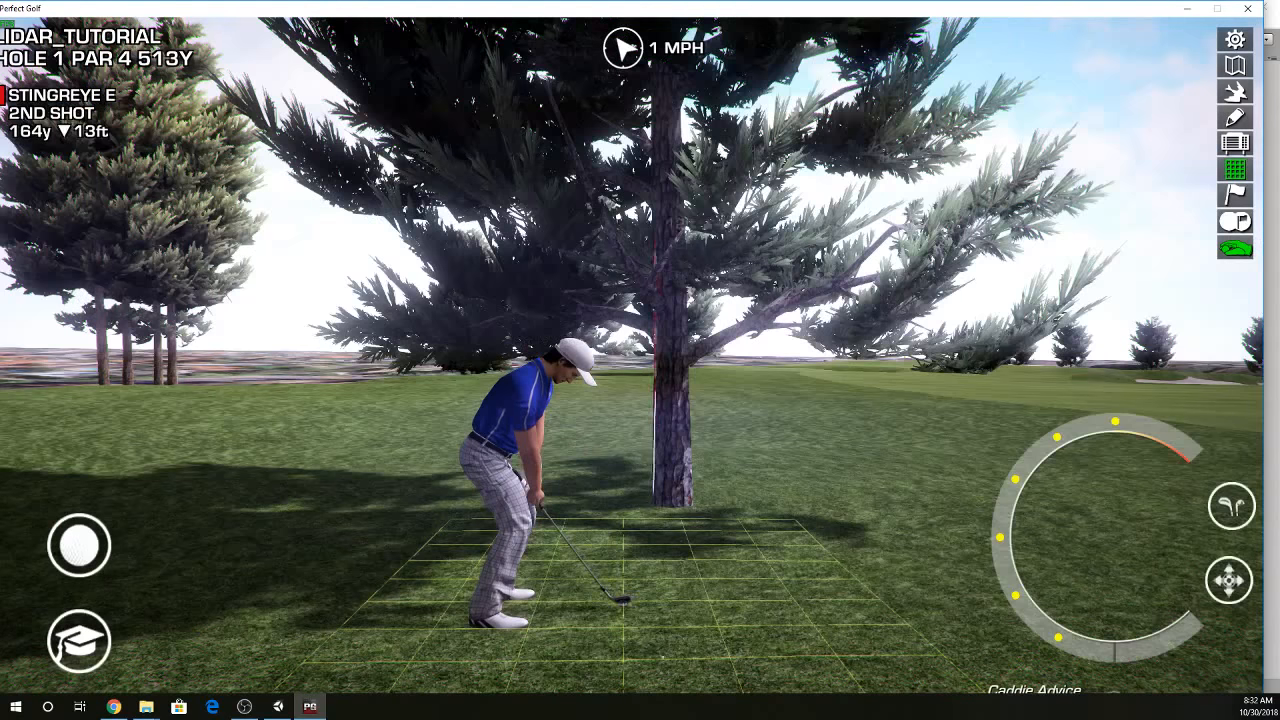
right_click(824, 534)
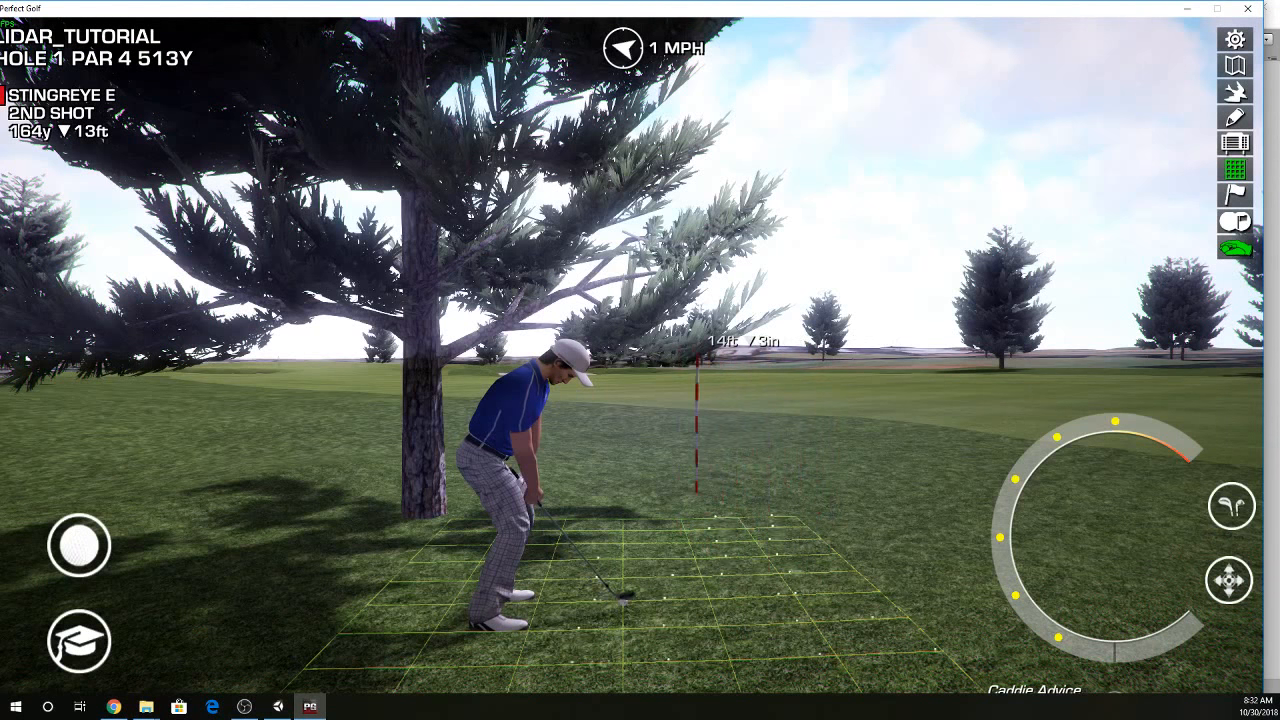
- Move the ball out of the rough and down the fairway to about 96 yards from the pin
right_click(697, 494)
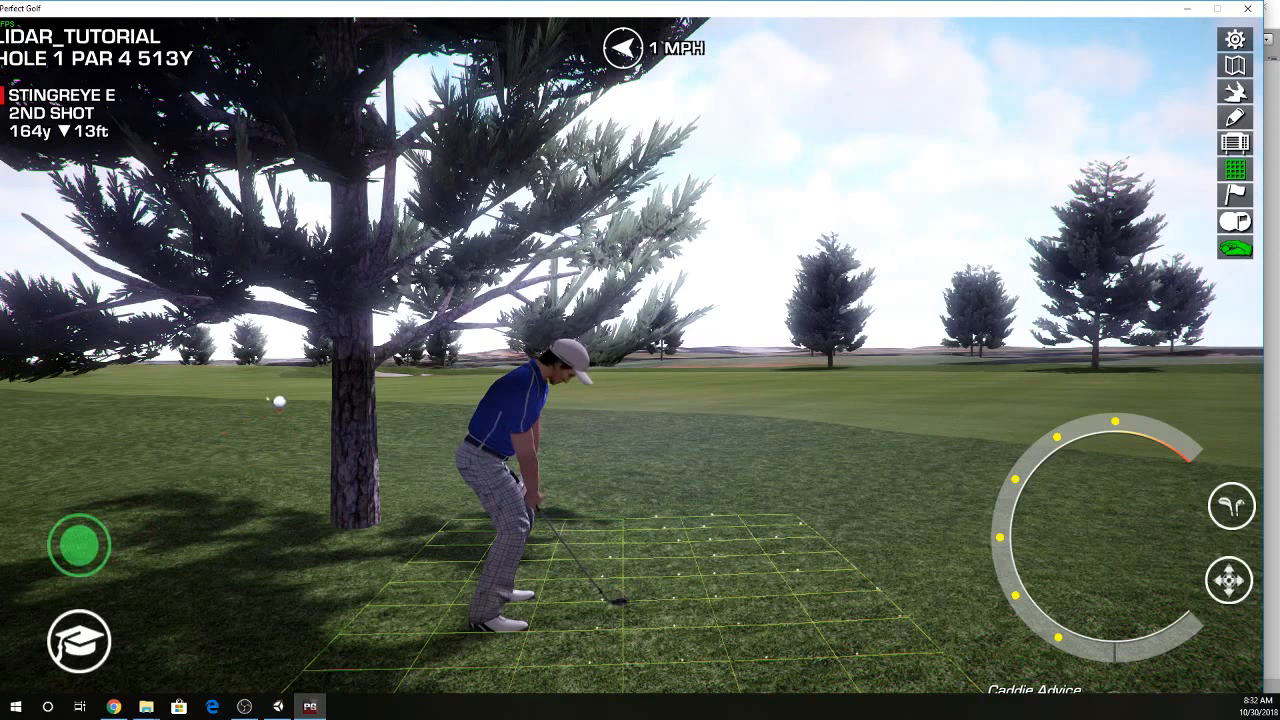
right_click(278, 402)
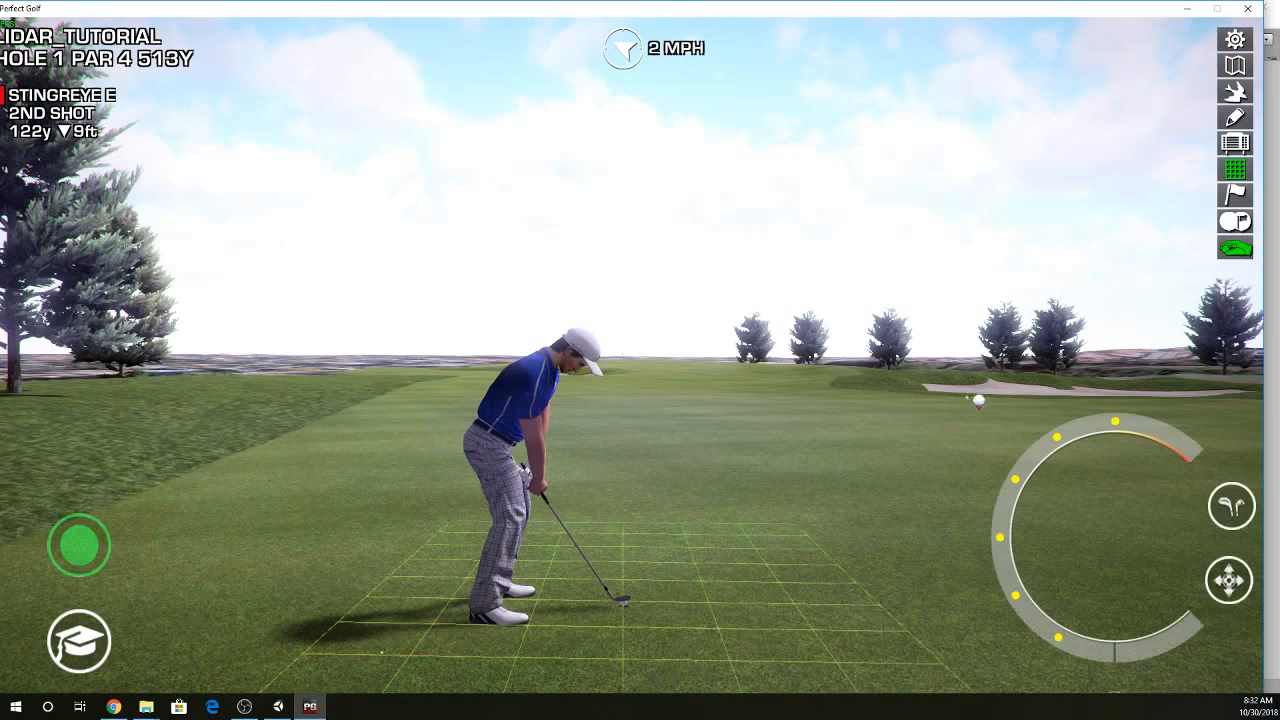
right_click(979, 401)
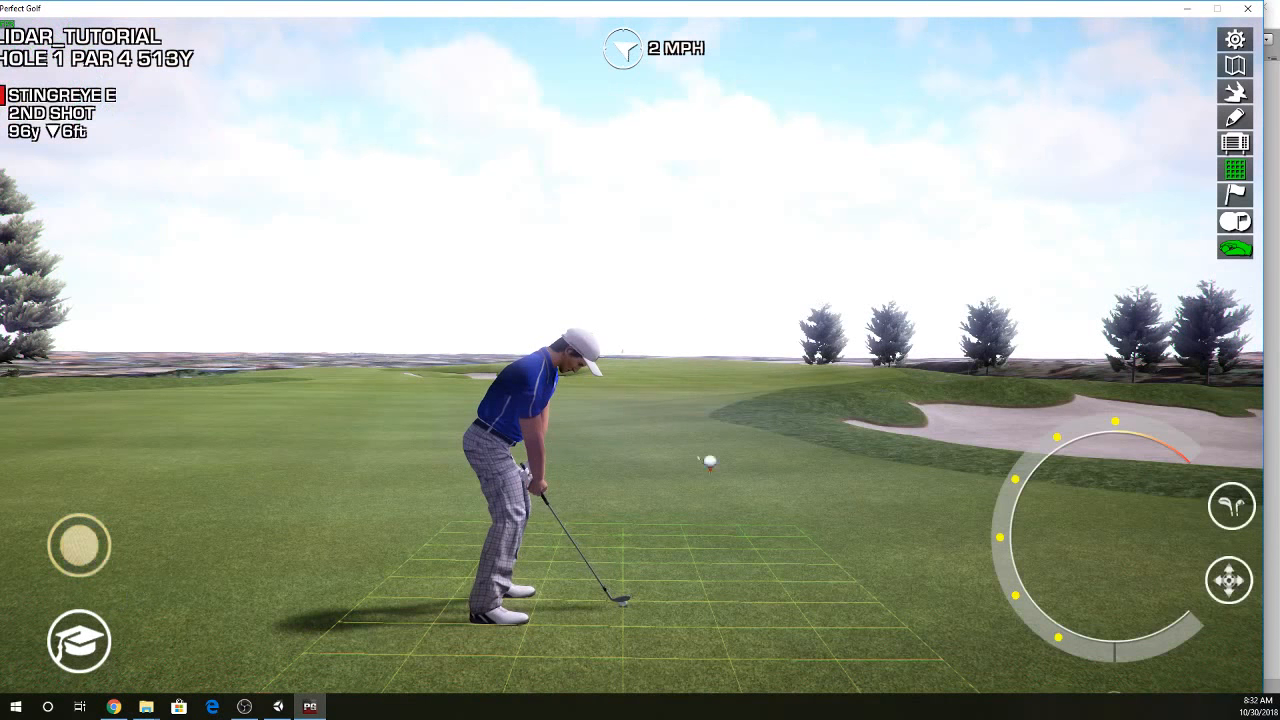
- Move the ball into the fairway bunker about 78 yards from the pin and play the shot onto the green
right_click(969, 472)
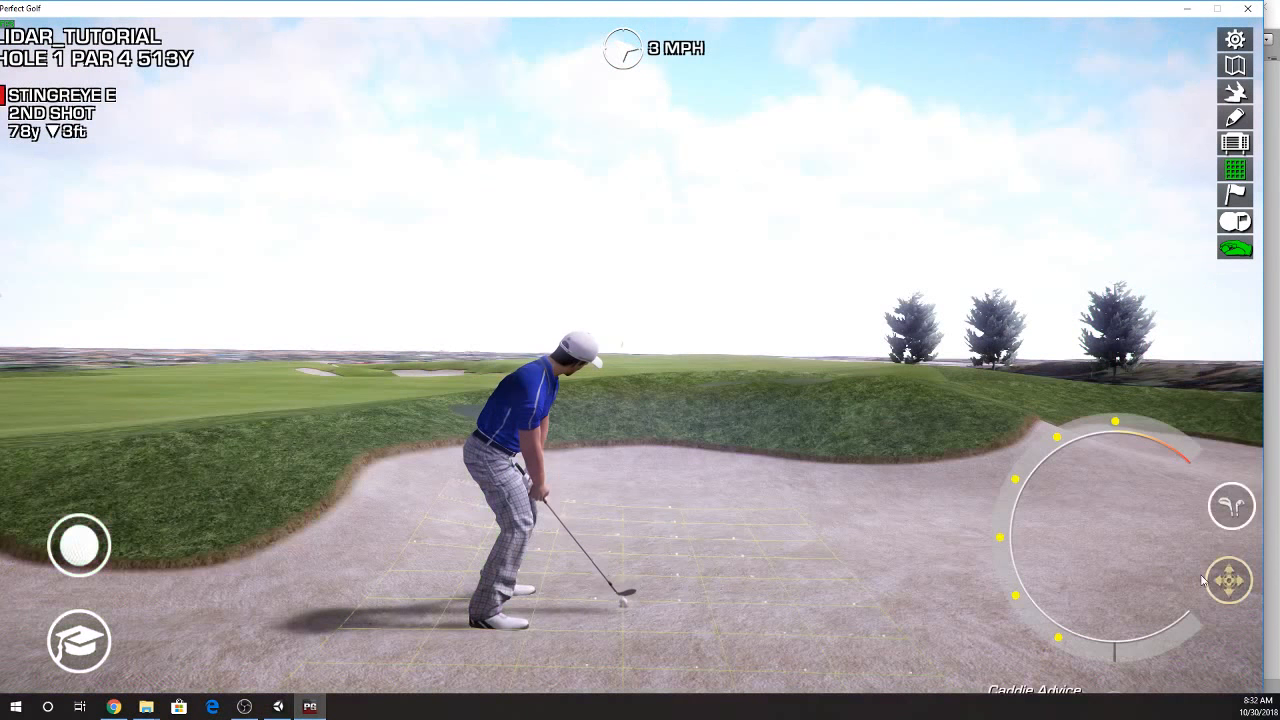
left_click(1148, 550)
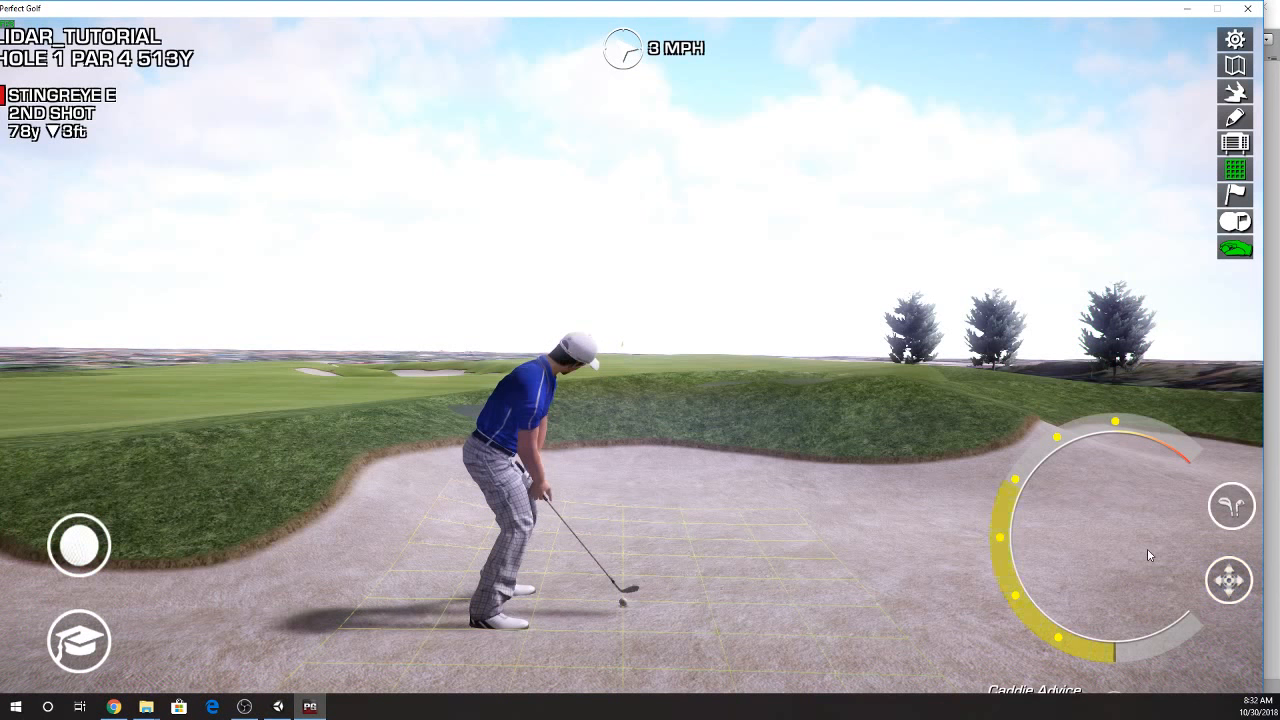
left_click(1147, 548)
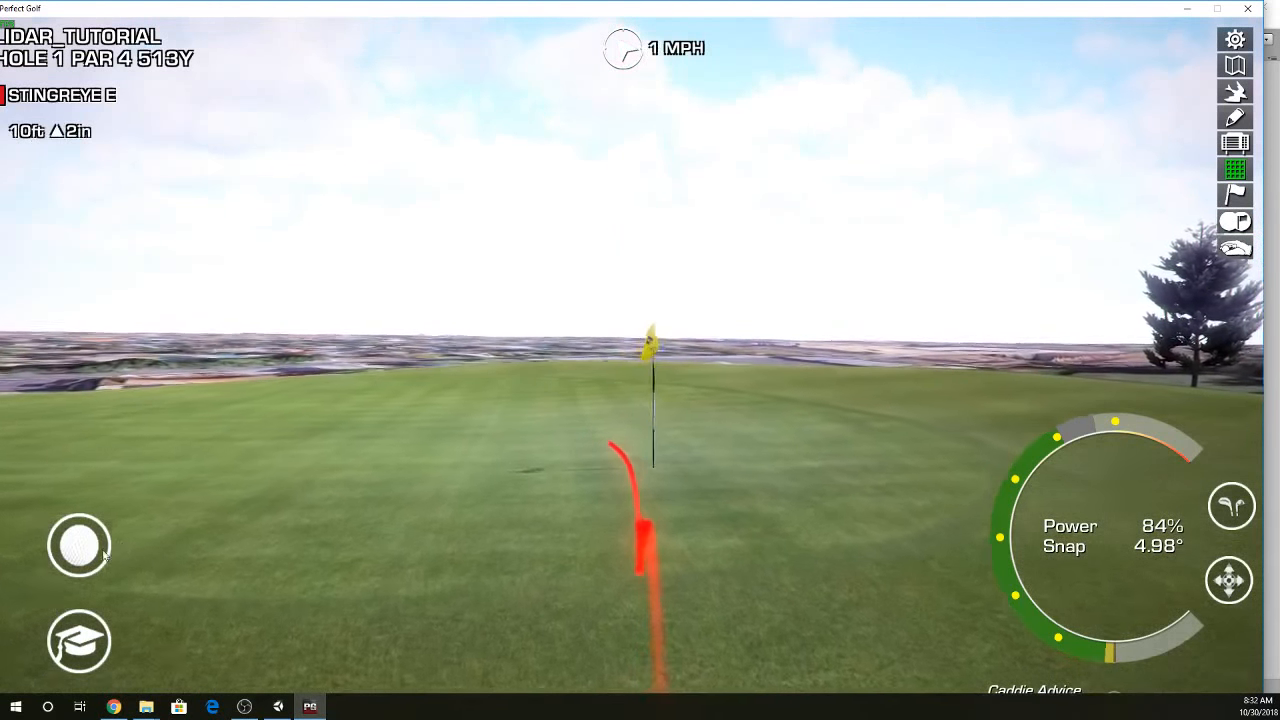
- Turn on the display of all pins in the practice mode options
left_click(78, 635)
left_click(614, 588)
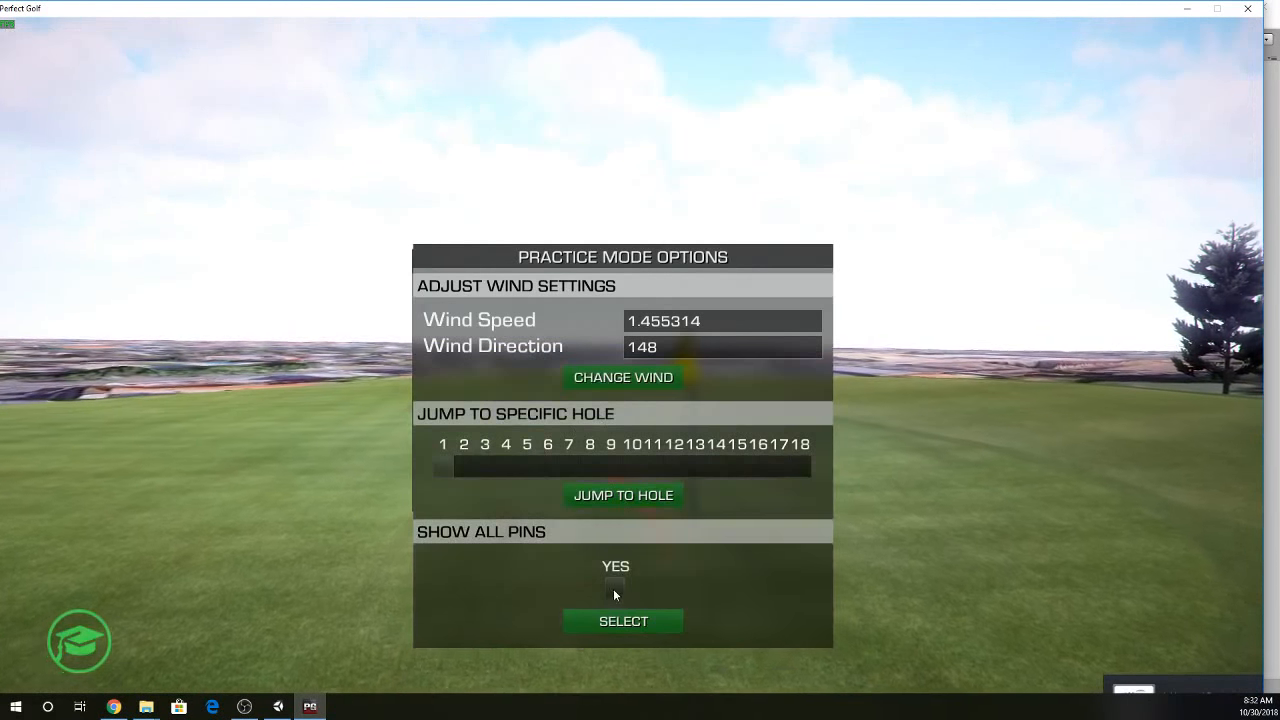
left_click(621, 621)
left_click(76, 630)
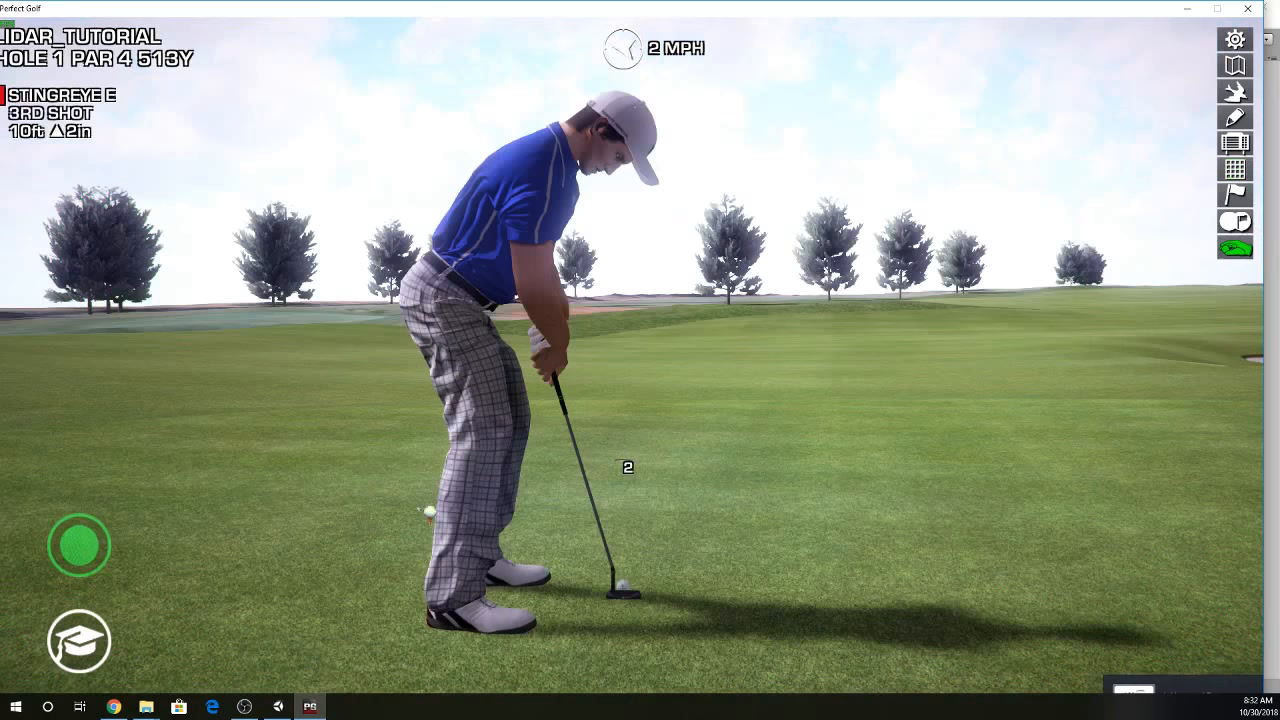
- Move the ball to spots about 5 ft and 12 ft from the pin on the green and look around
left_click(845, 471)
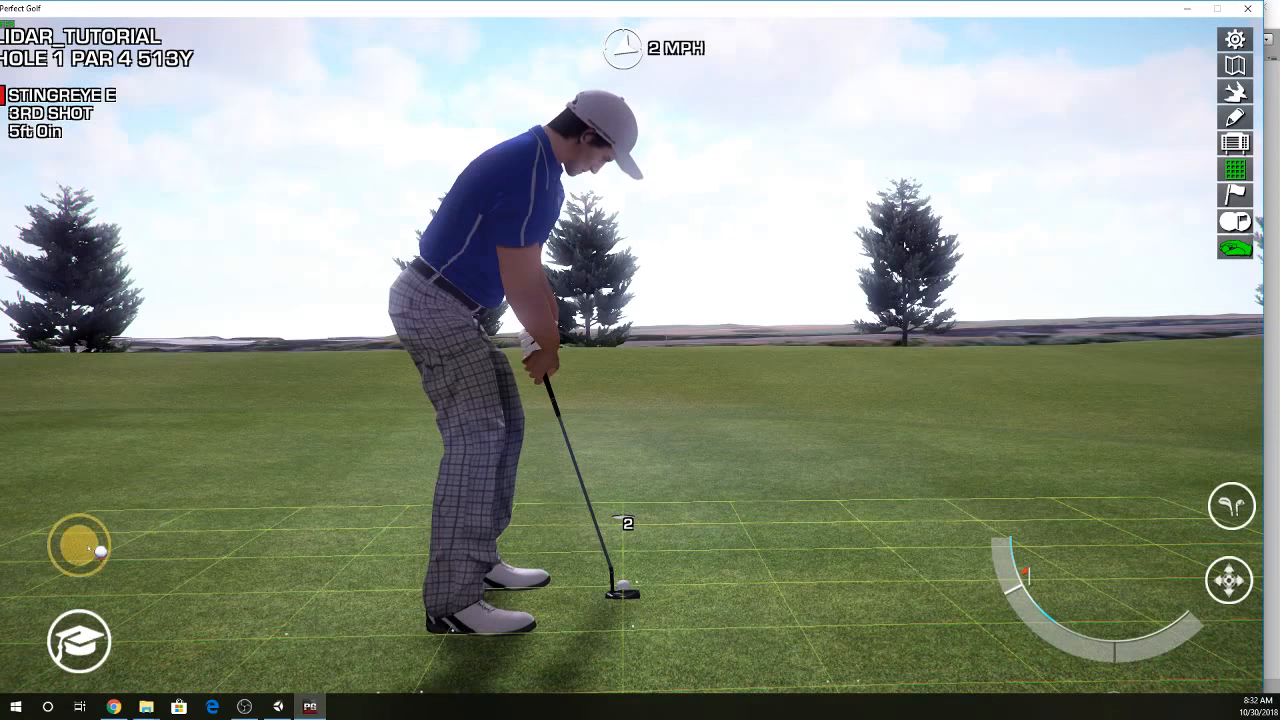
left_click(253, 453)
key("r")
key("r")
key("r")
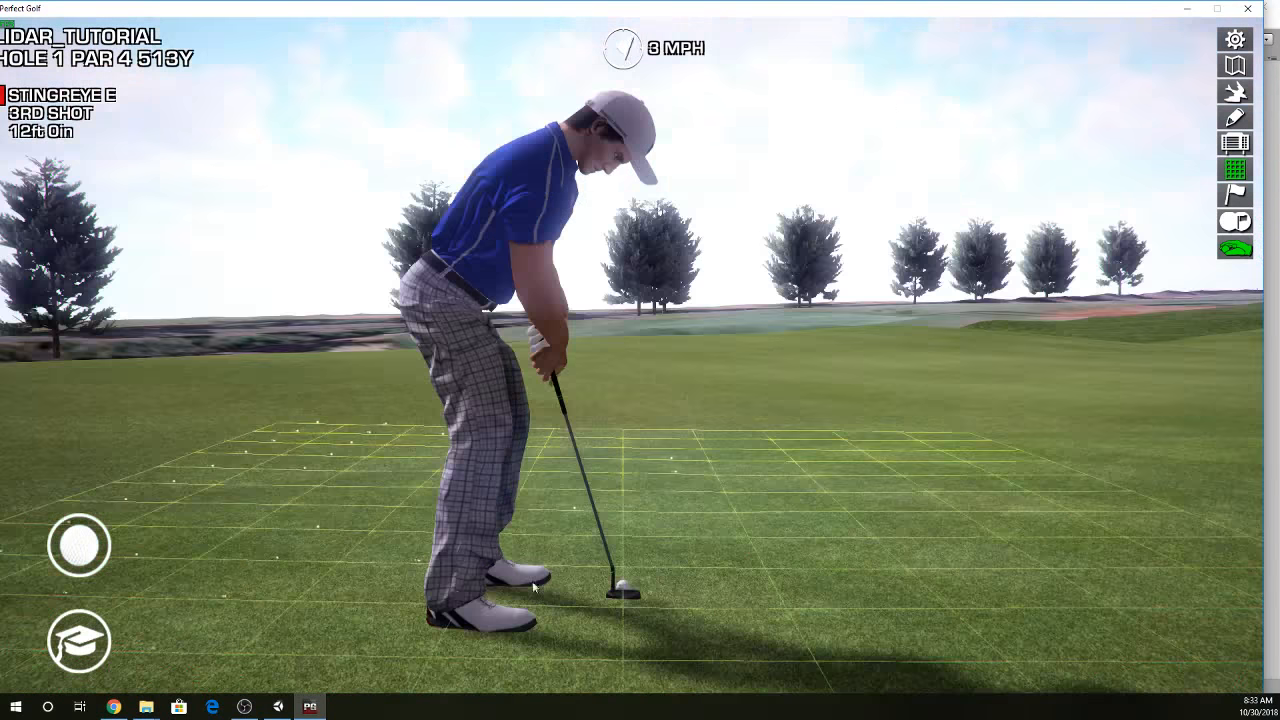
key("r")
key("r")
key("r")
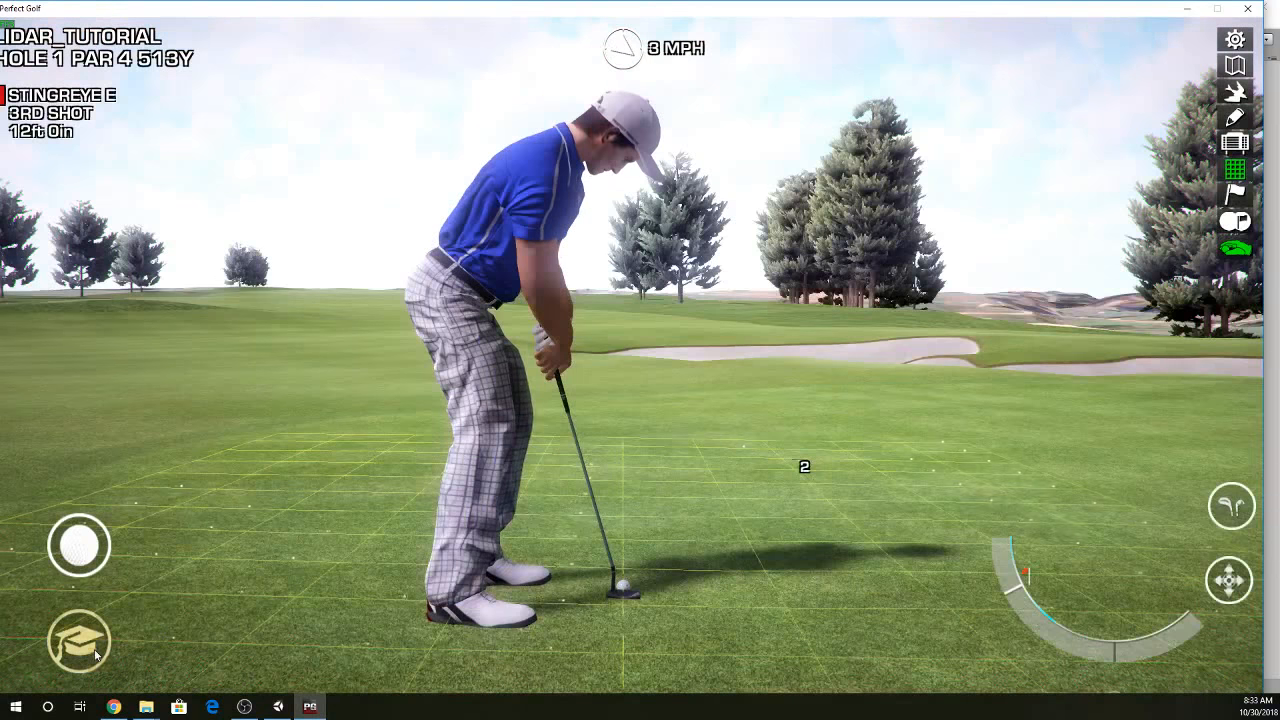
- Reopen the practice mode options, tick Yes under Show All Pins, and close them
left_click(79, 641)
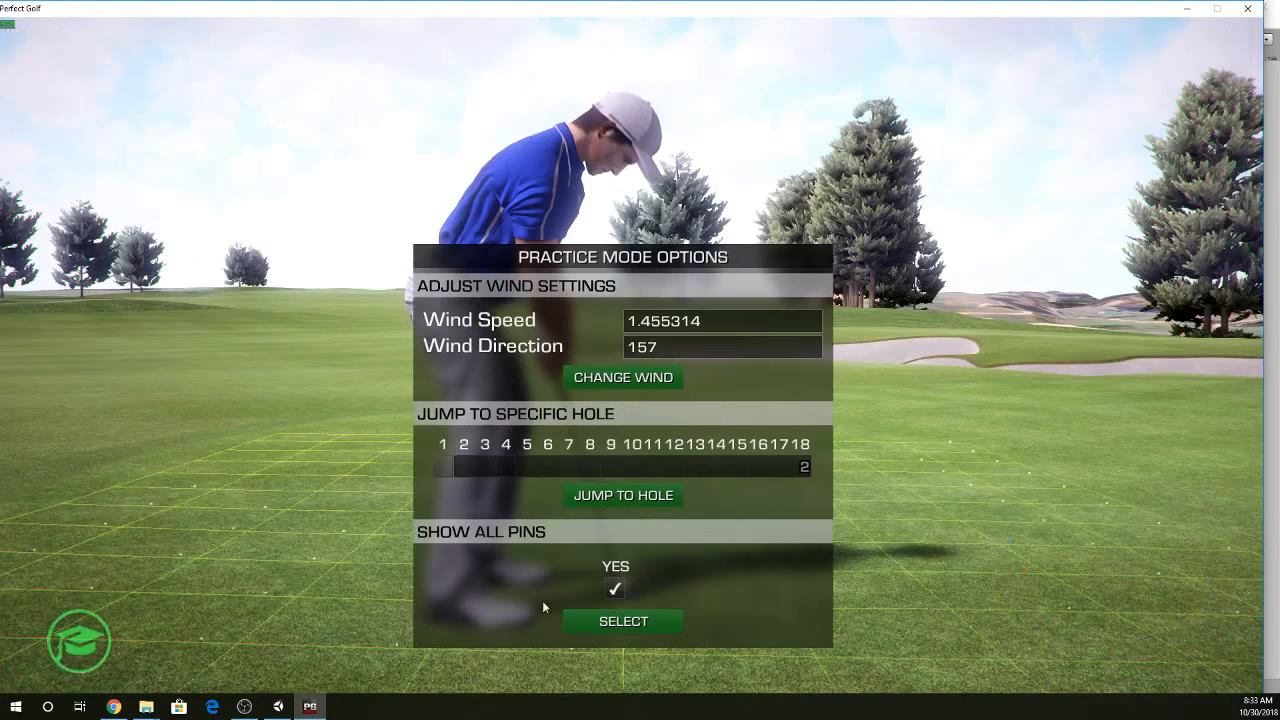
left_click(616, 590)
left_click(616, 590)
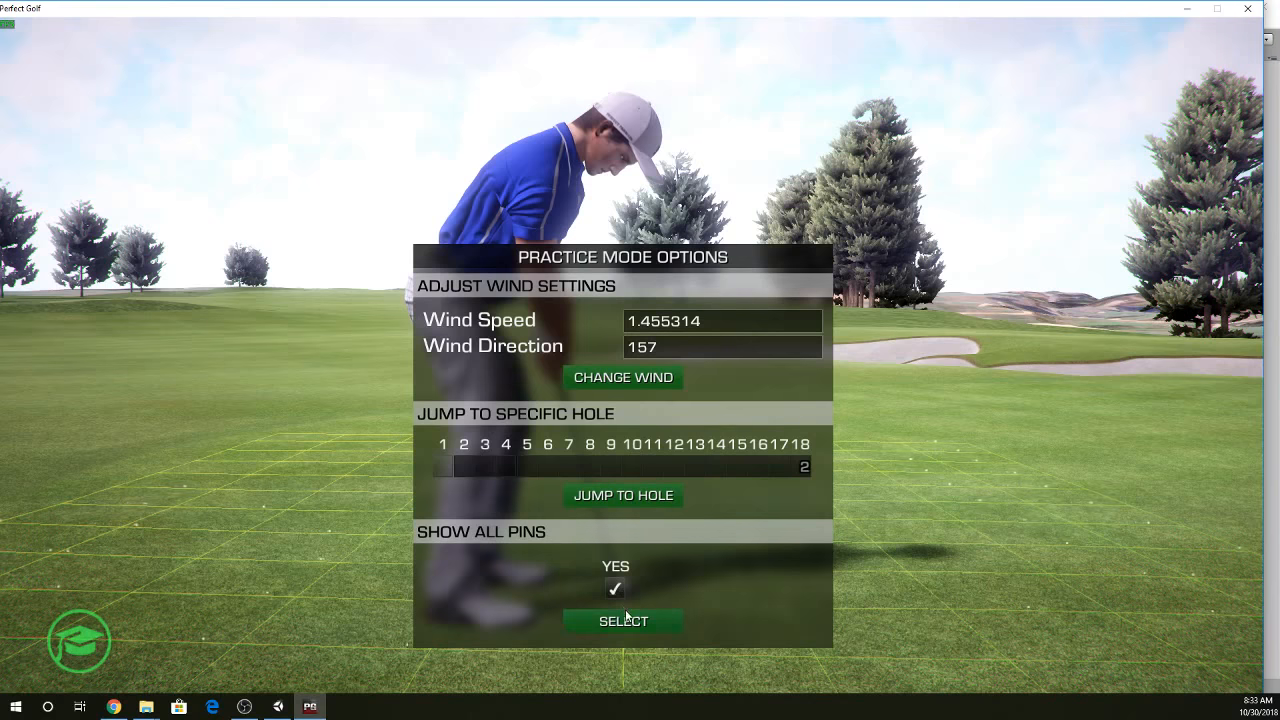
left_click(92, 636)
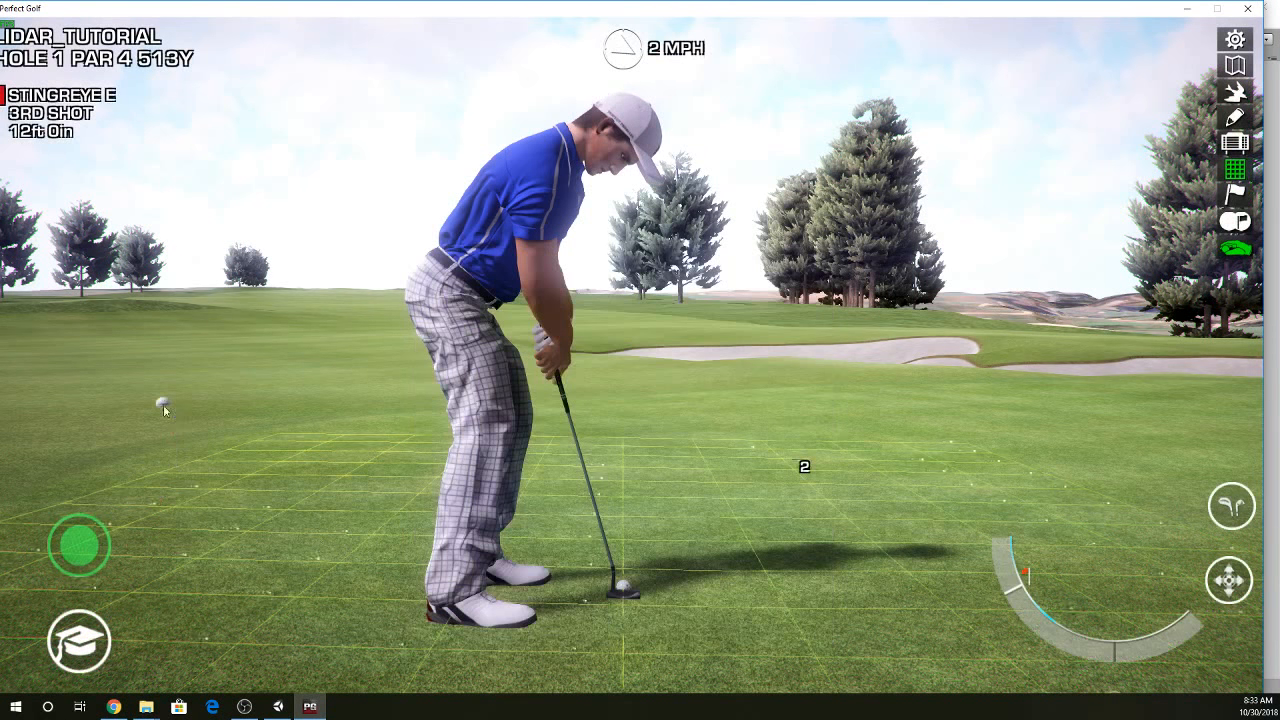
- Move the ball about 22 ft from the pin and turn the aim to view the numbered pin positions
left_click(163, 404)
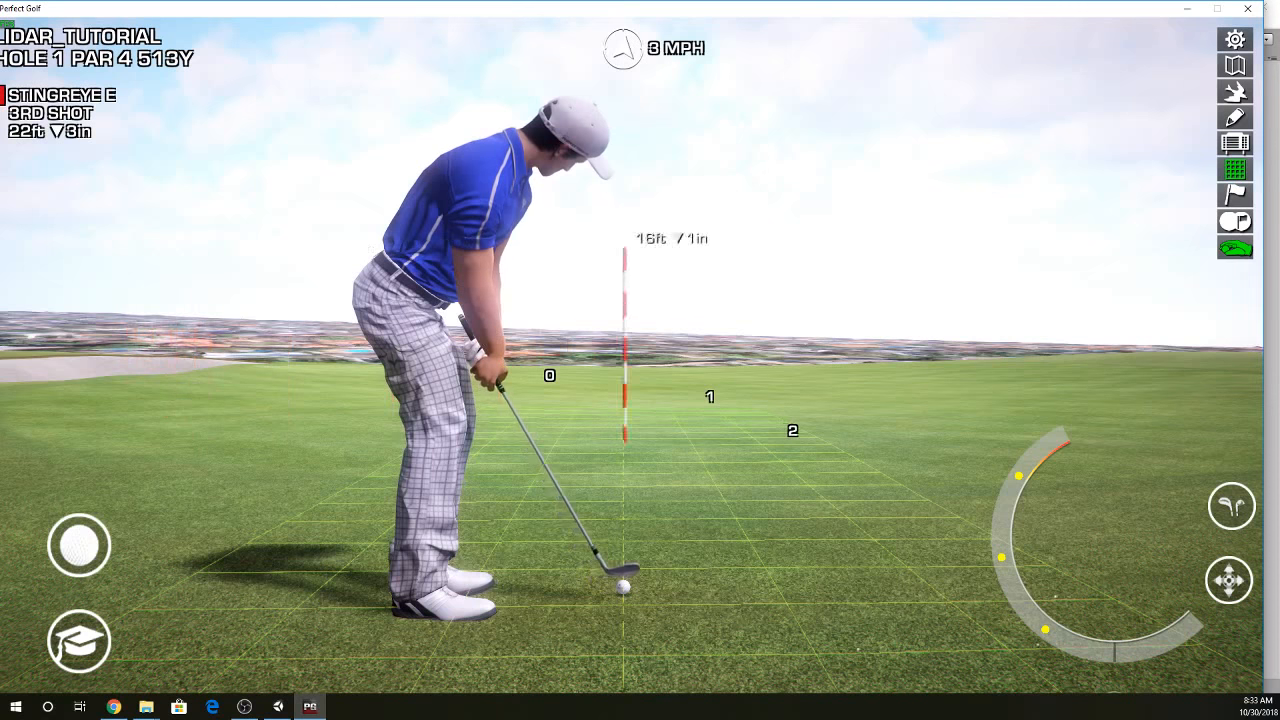
left_click(906, 468)
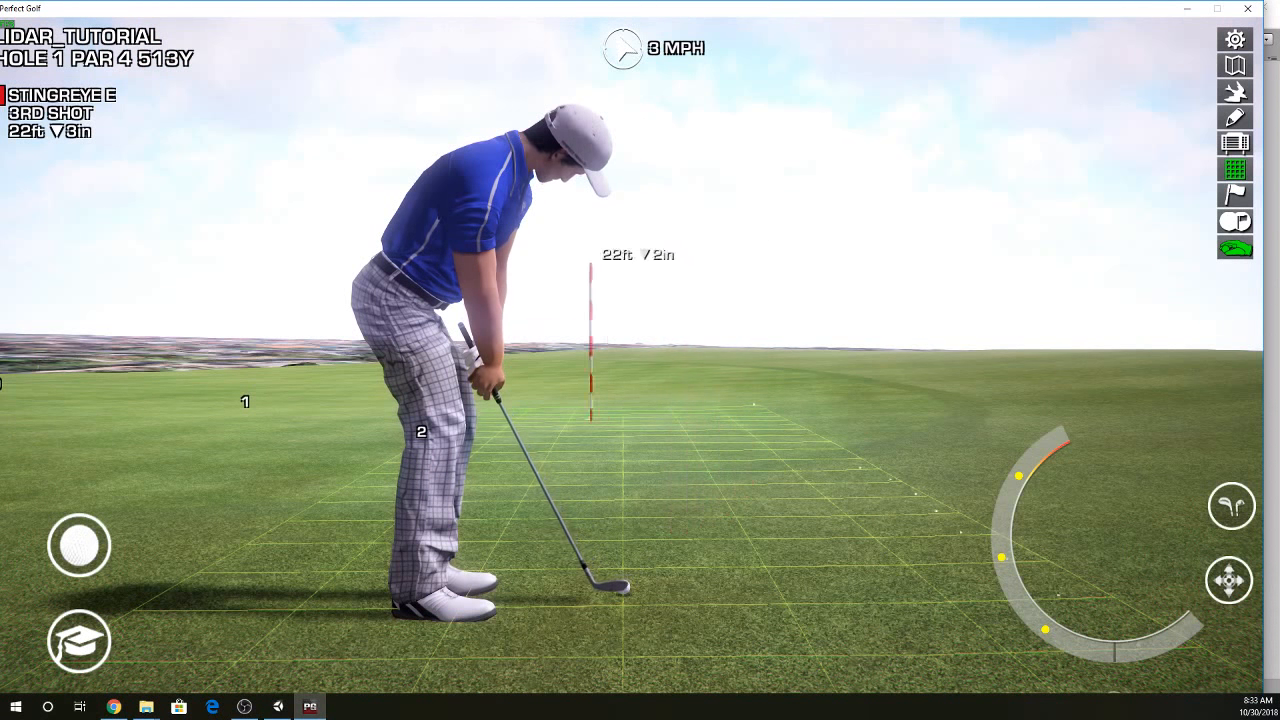
left_click(563, 452)
left_click(557, 449)
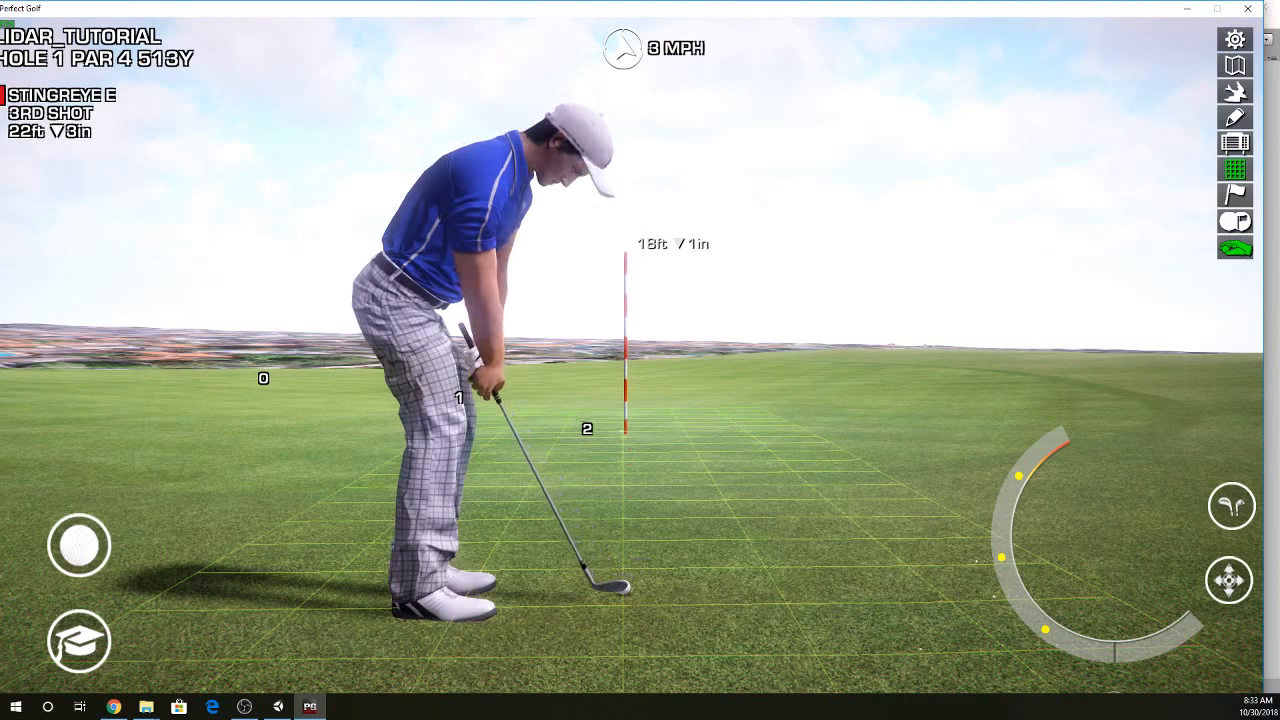
- Switch to the putter, putt toward the pin, and continue to the fourth shot
left_click(1226, 506)
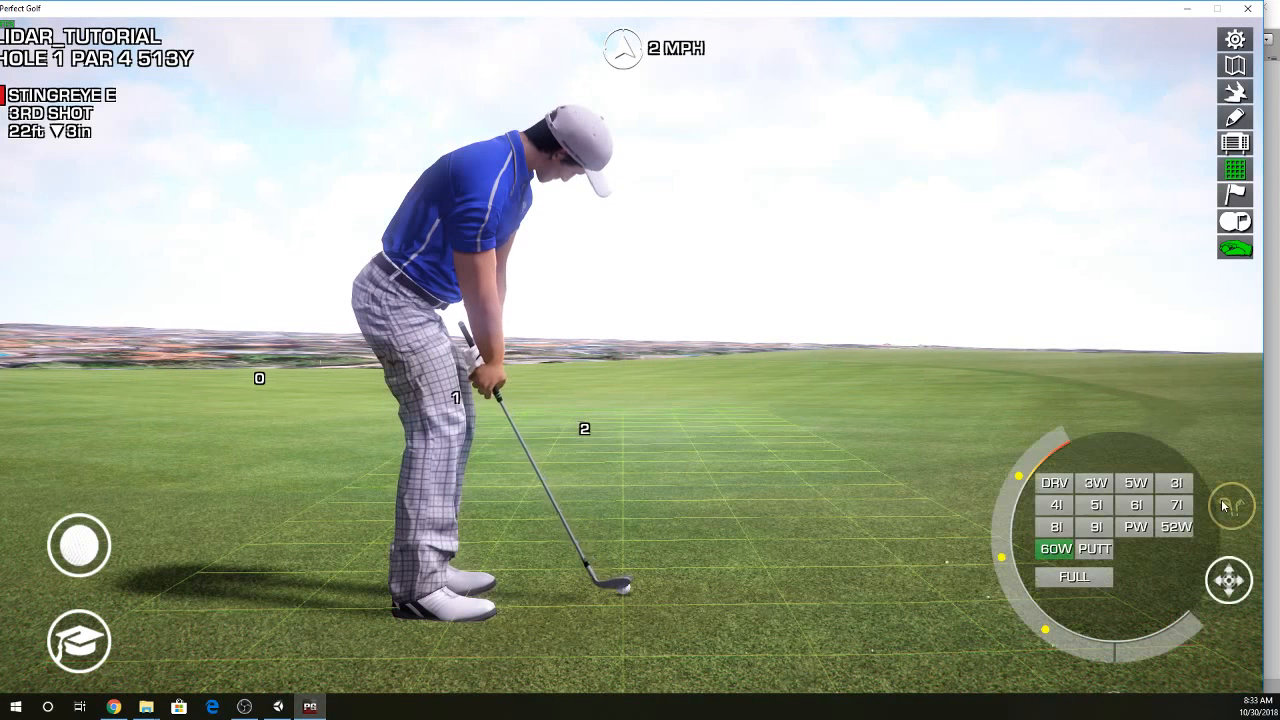
left_click(1101, 552)
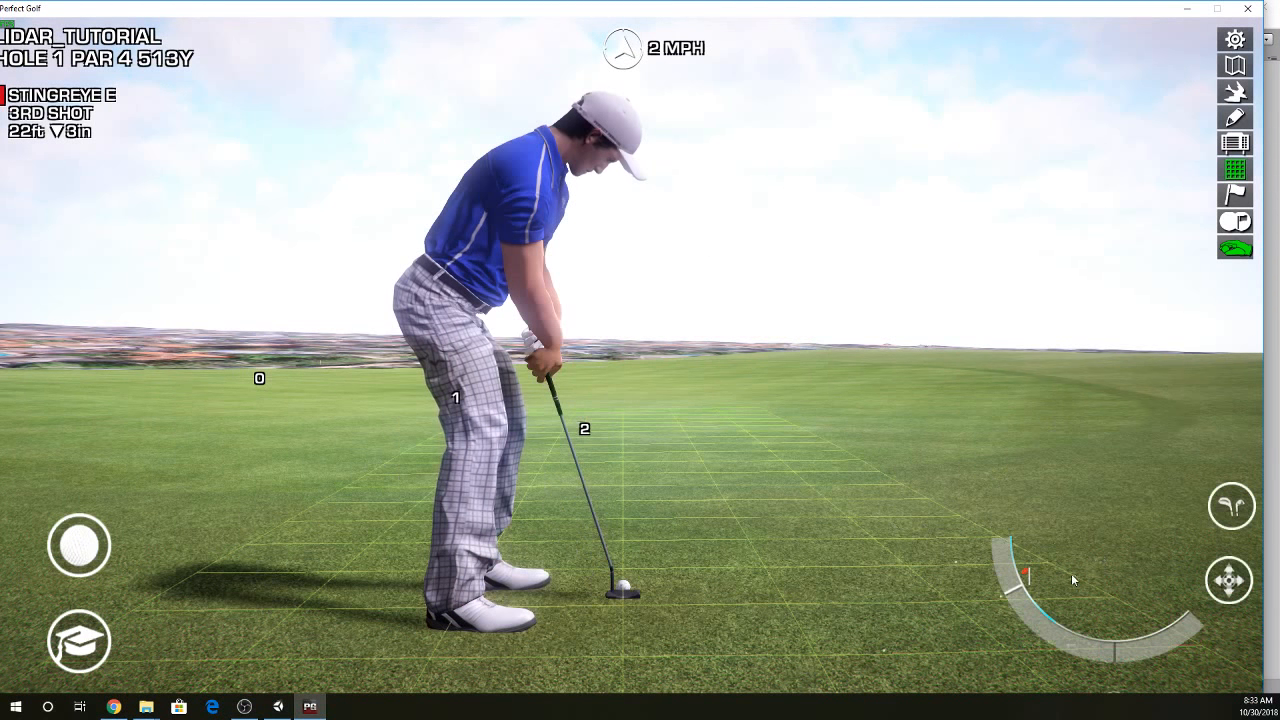
left_click(1074, 573)
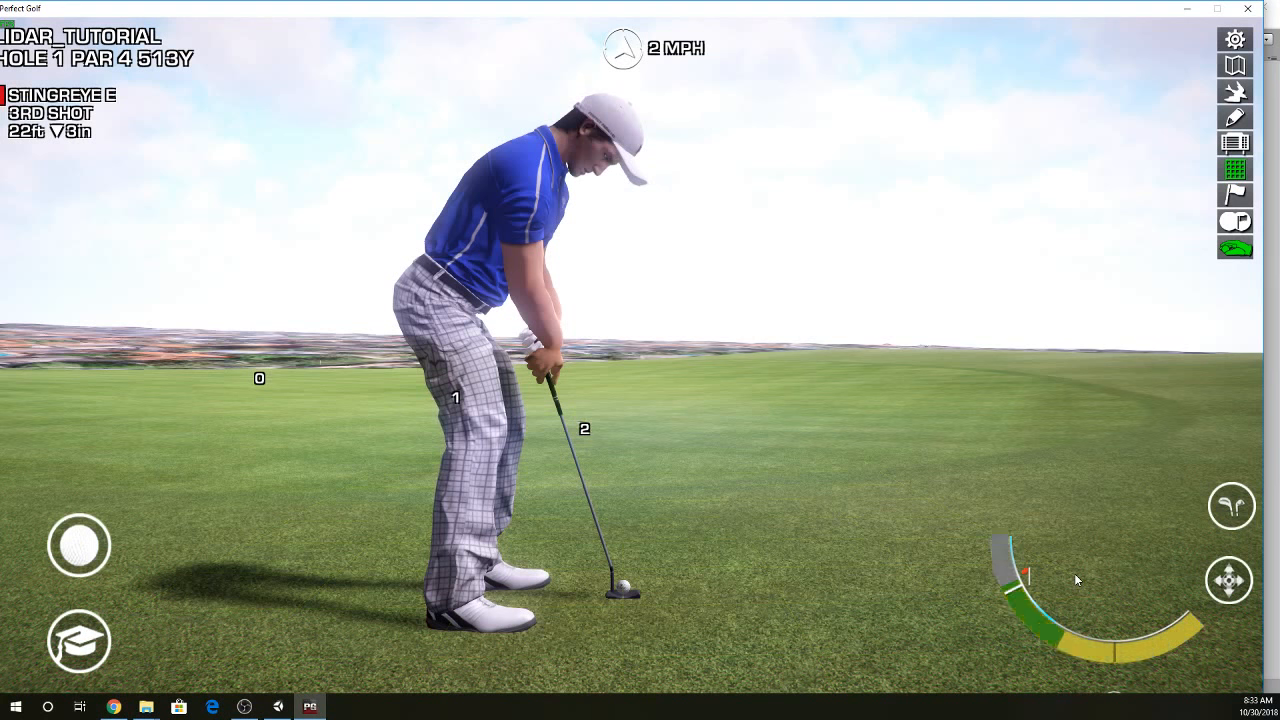
left_click(1074, 573)
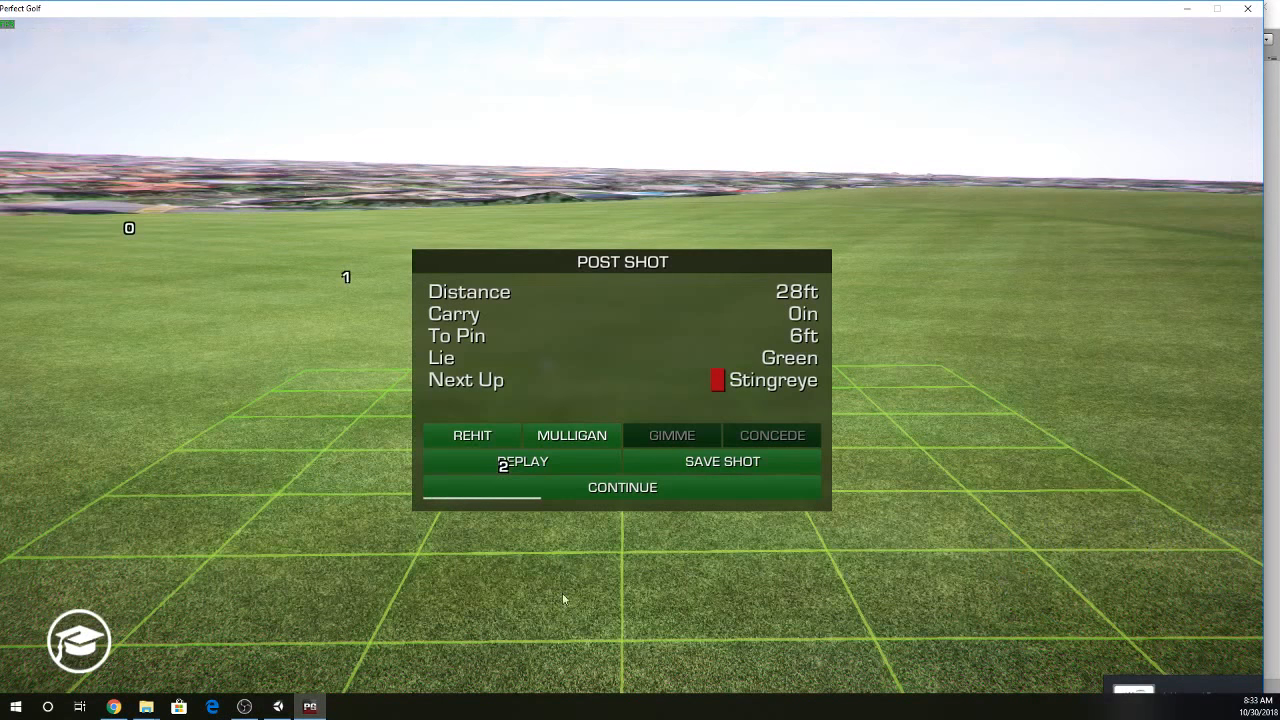
left_click(583, 490)
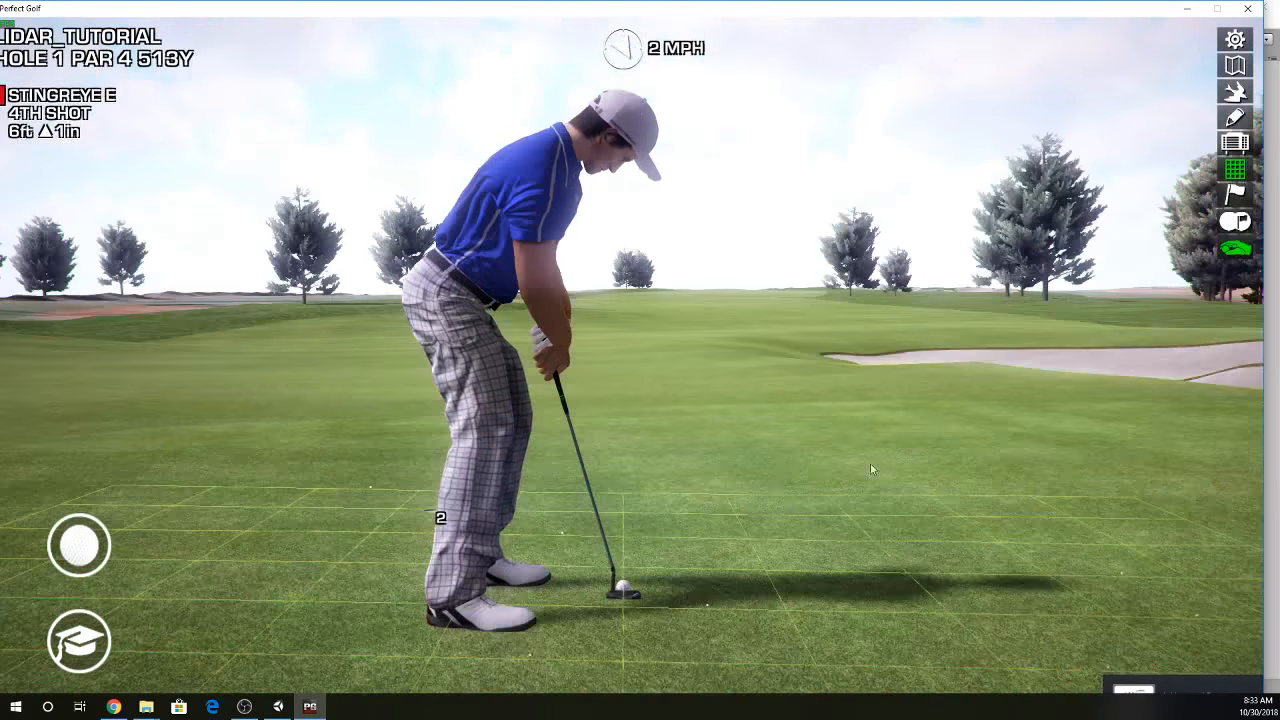
- Look all around the green from the fourth-shot position, examining the putting surface, bunkers, pins and trees
right_click(905, 466)
right_click(986, 471)
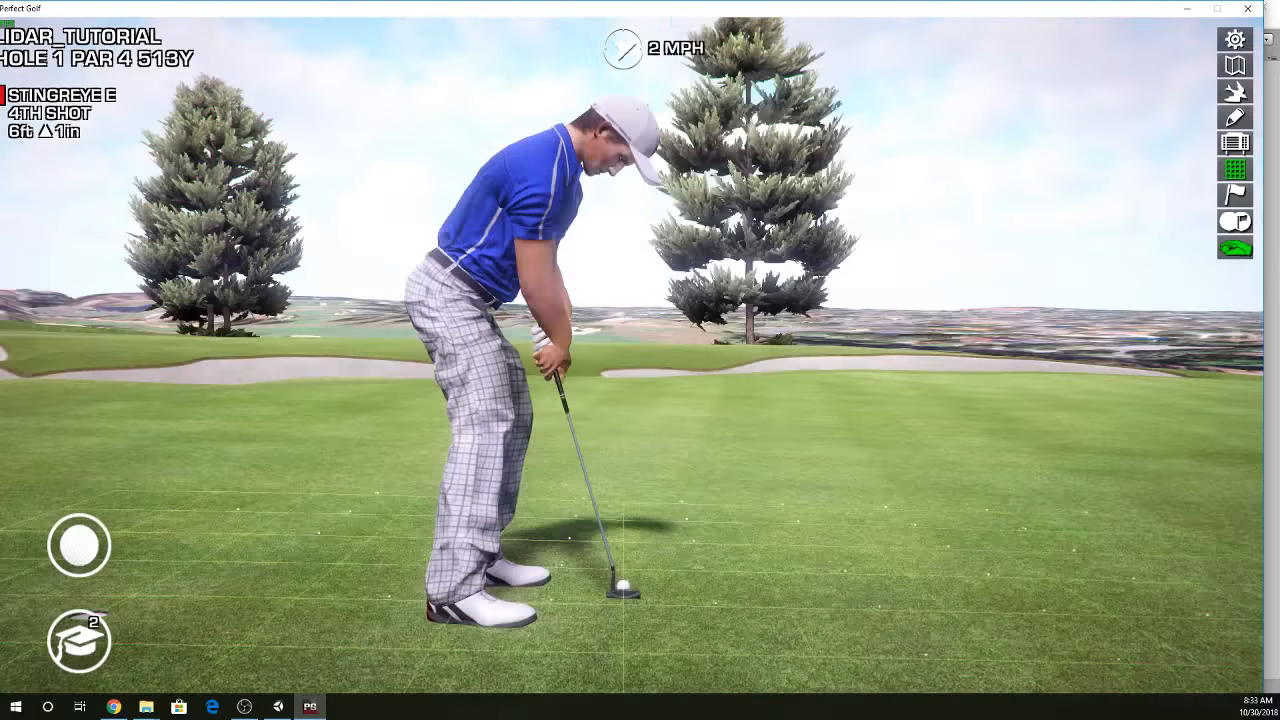
right_click(958, 452)
right_click(1000, 515)
right_click(877, 538)
right_click(724, 518)
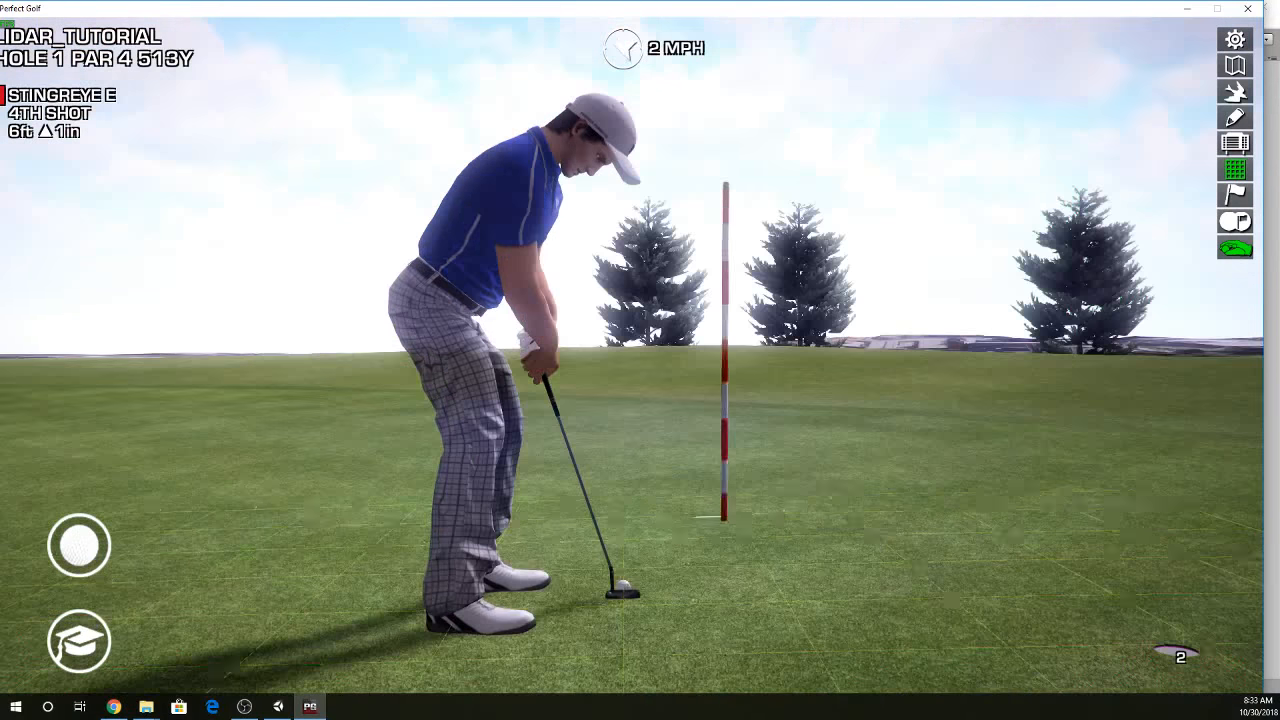
right_click(654, 586)
right_click(521, 580)
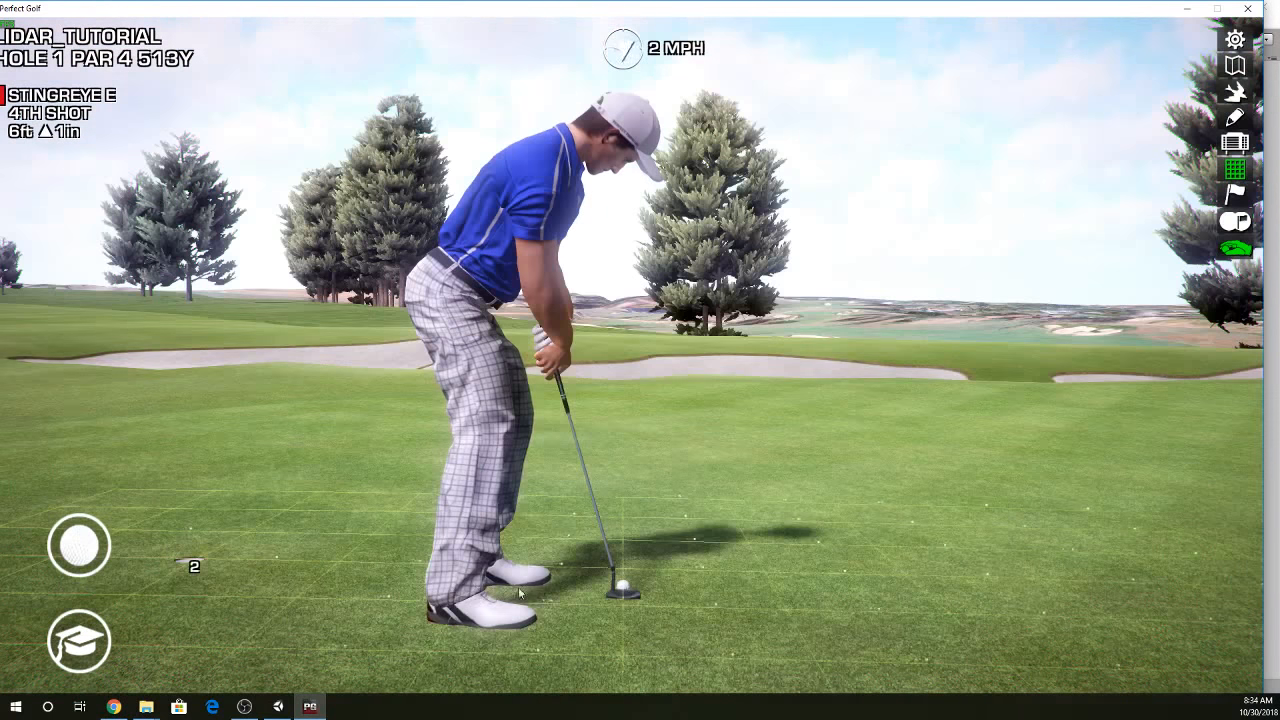
right_click(426, 556)
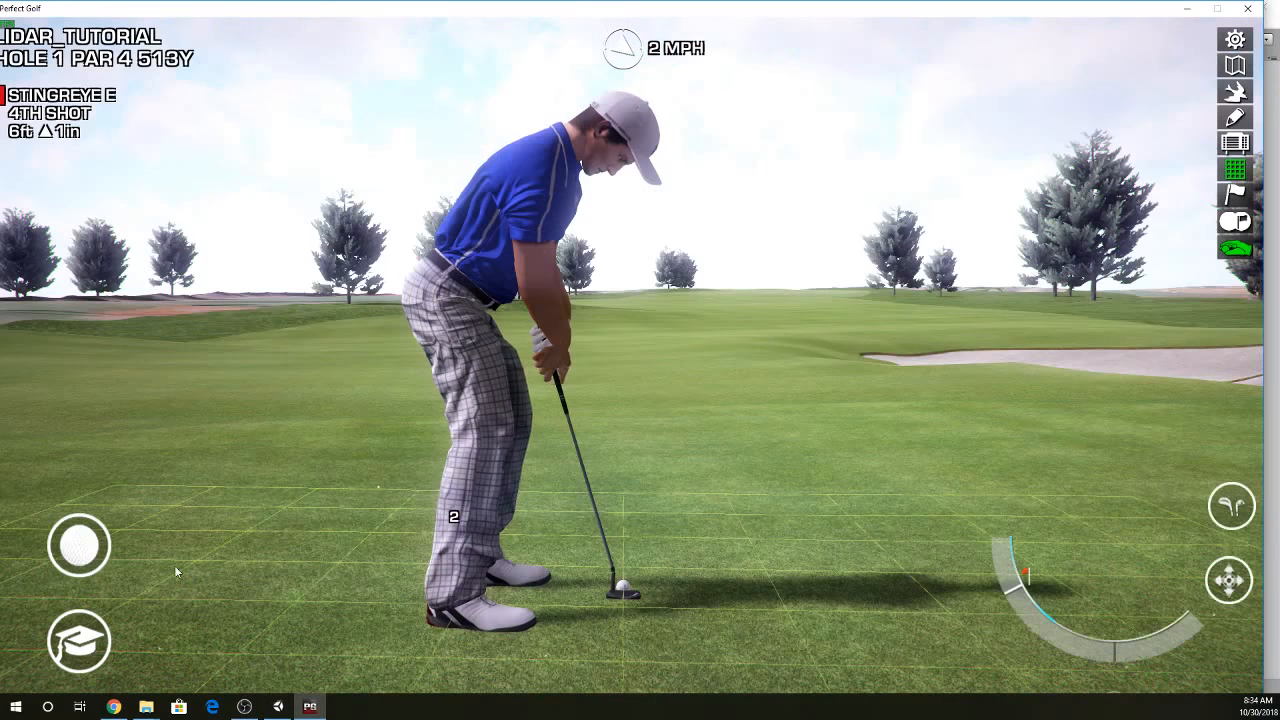
- Move the ball to spots about 30 ft and 35 ft from the pin beside the greenside bunker
right_click(1073, 441)
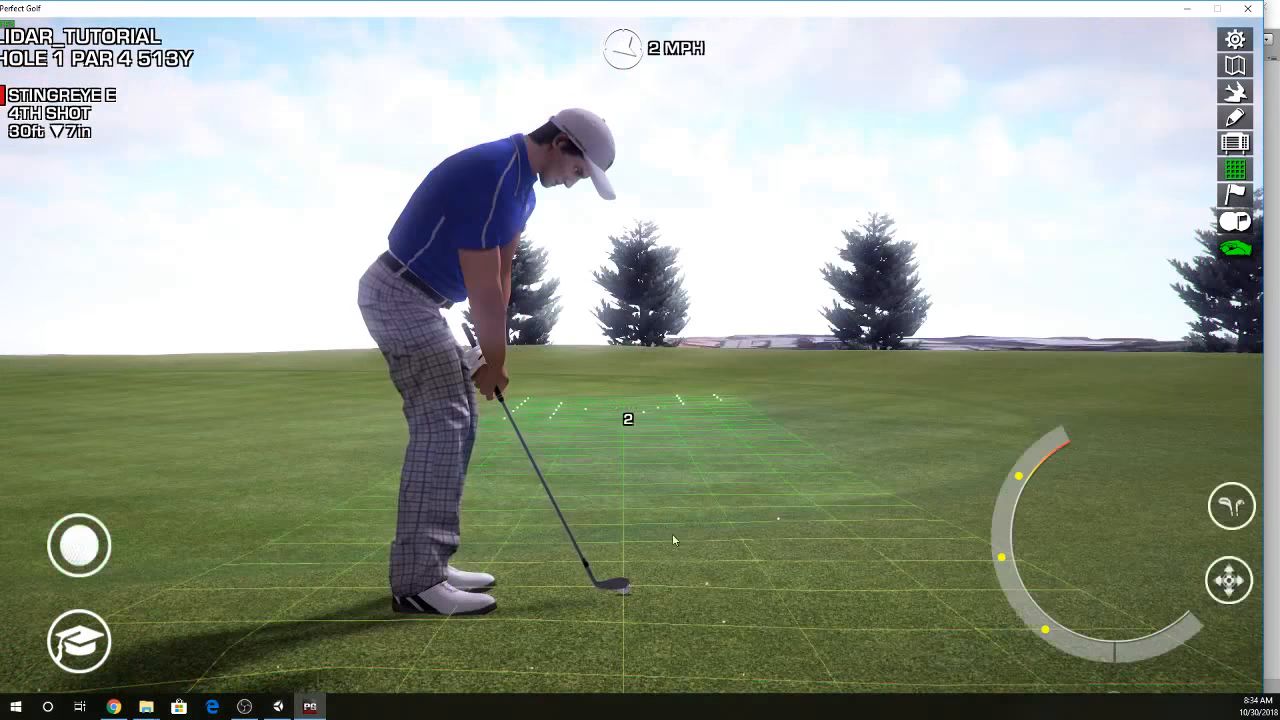
right_click(263, 621)
left_click(84, 546)
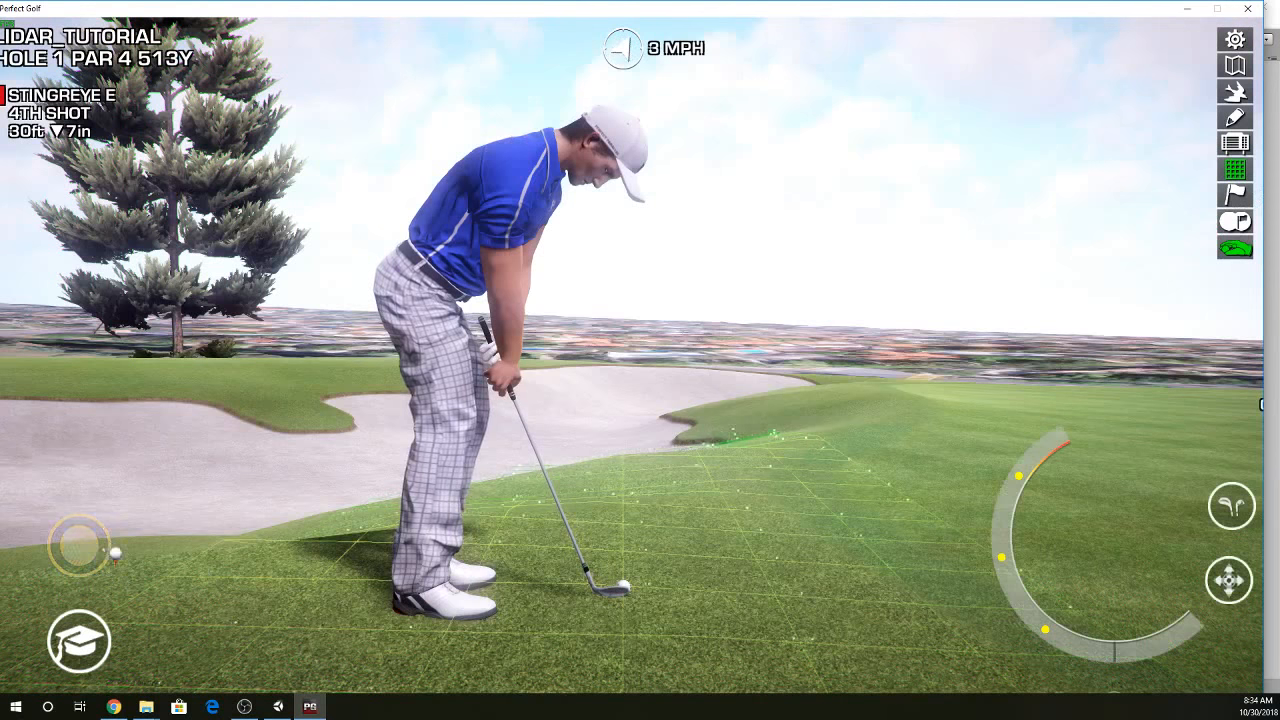
left_click(688, 459)
- Examine the slopes, bunker edges and green contours all around the ball's position beside the greenside bunker
right_click(858, 594)
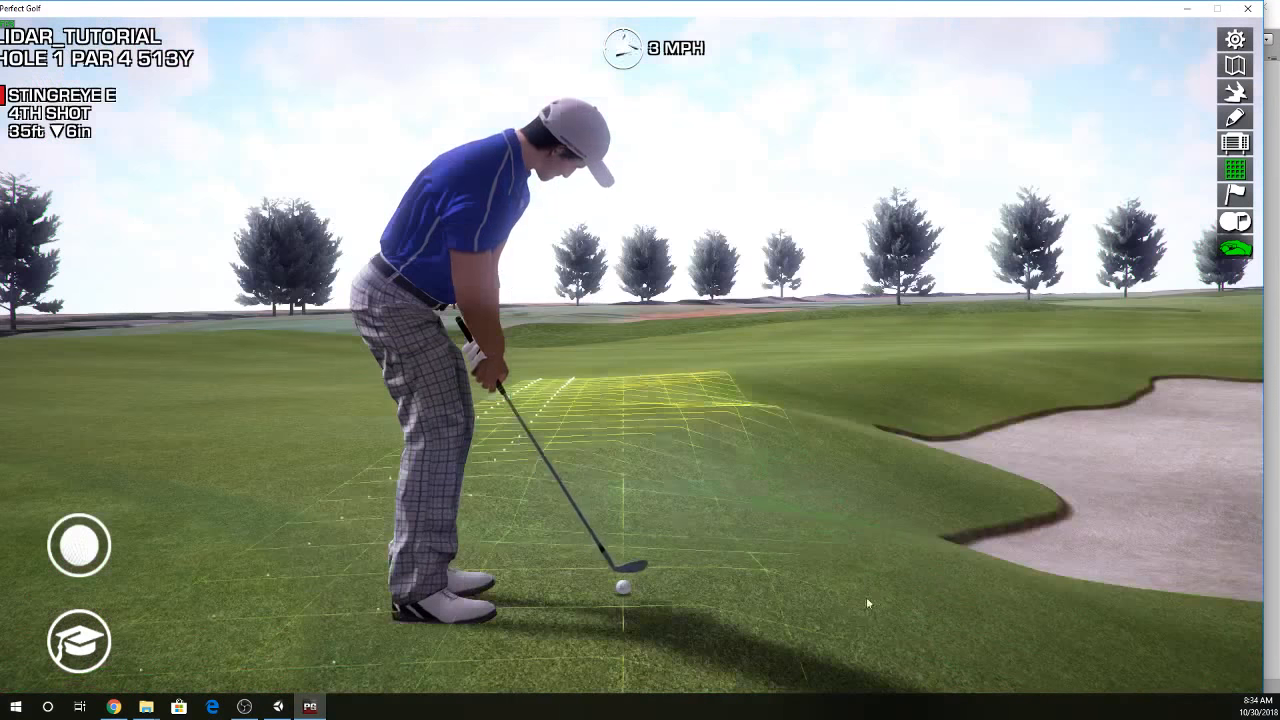
right_click(877, 594)
right_click(555, 600)
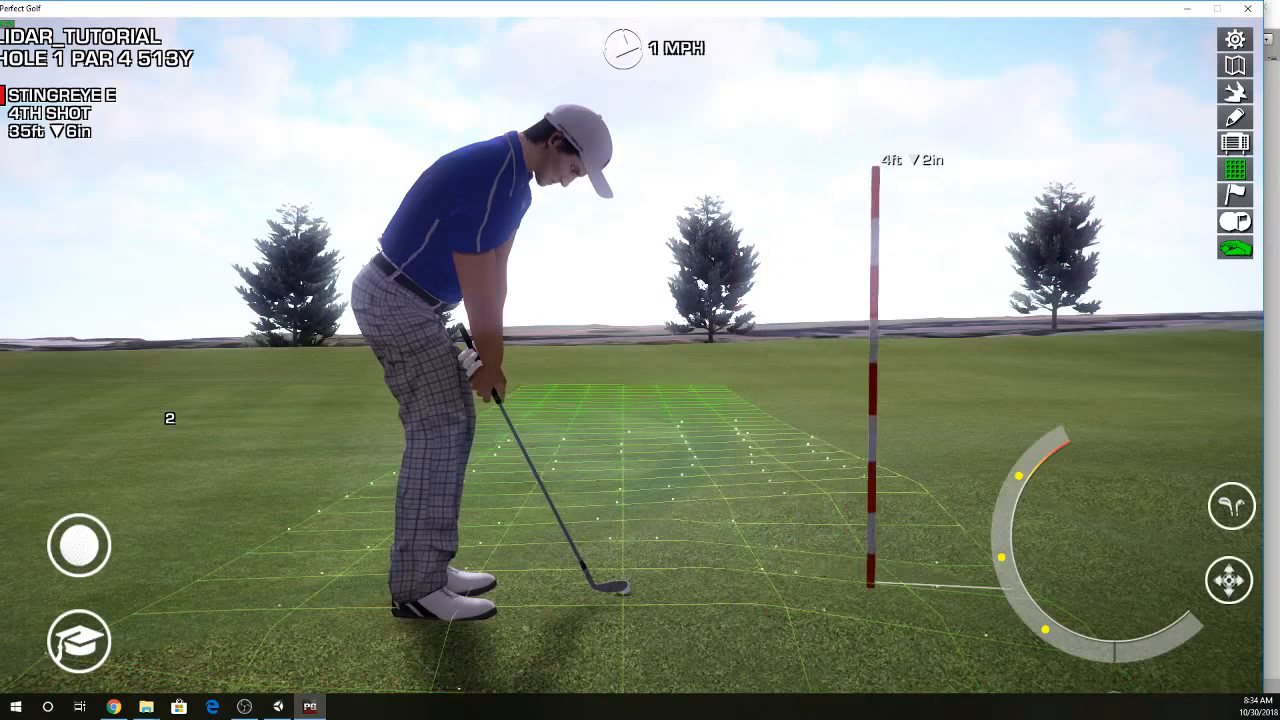
right_click(870, 586)
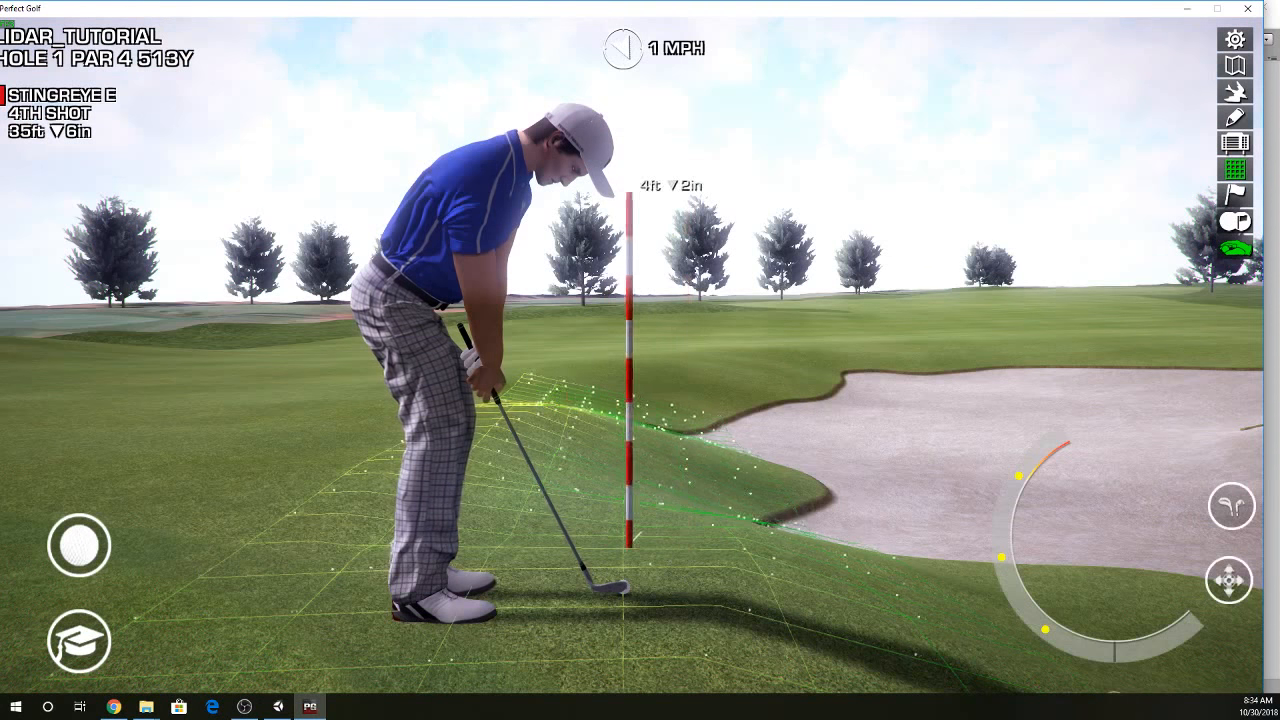
right_click(866, 602)
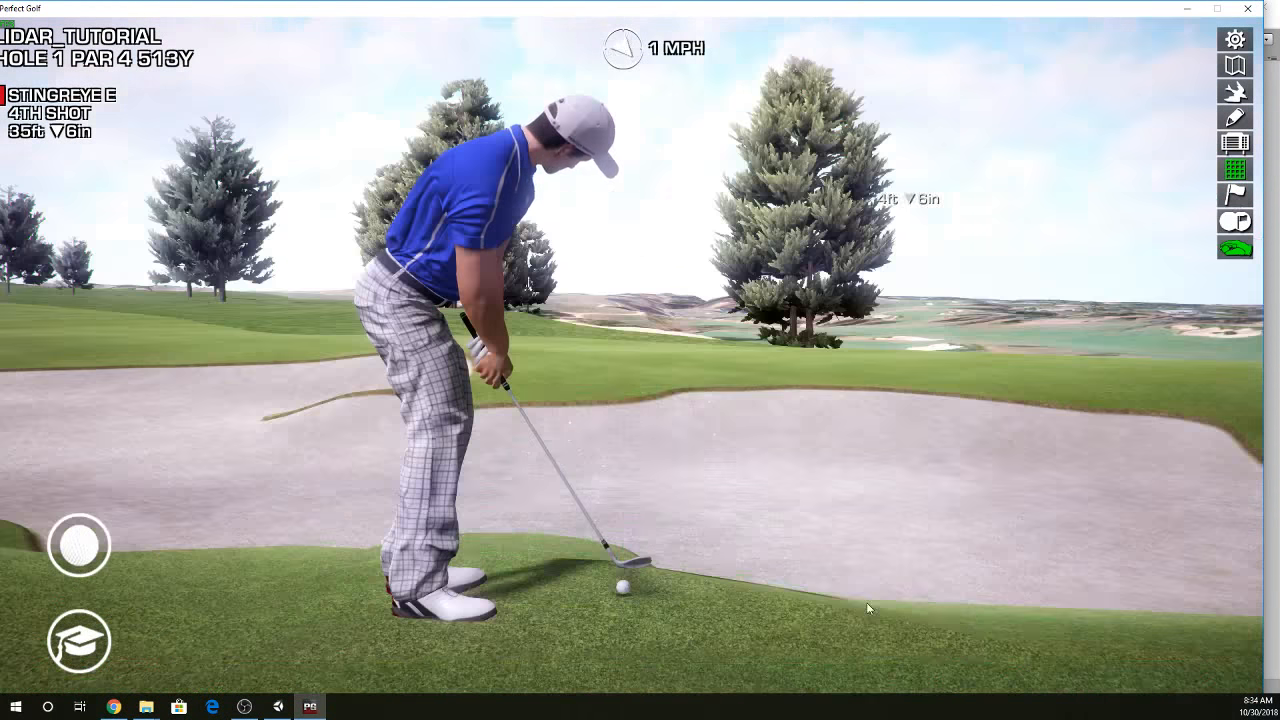
right_click(841, 588)
right_click(846, 600)
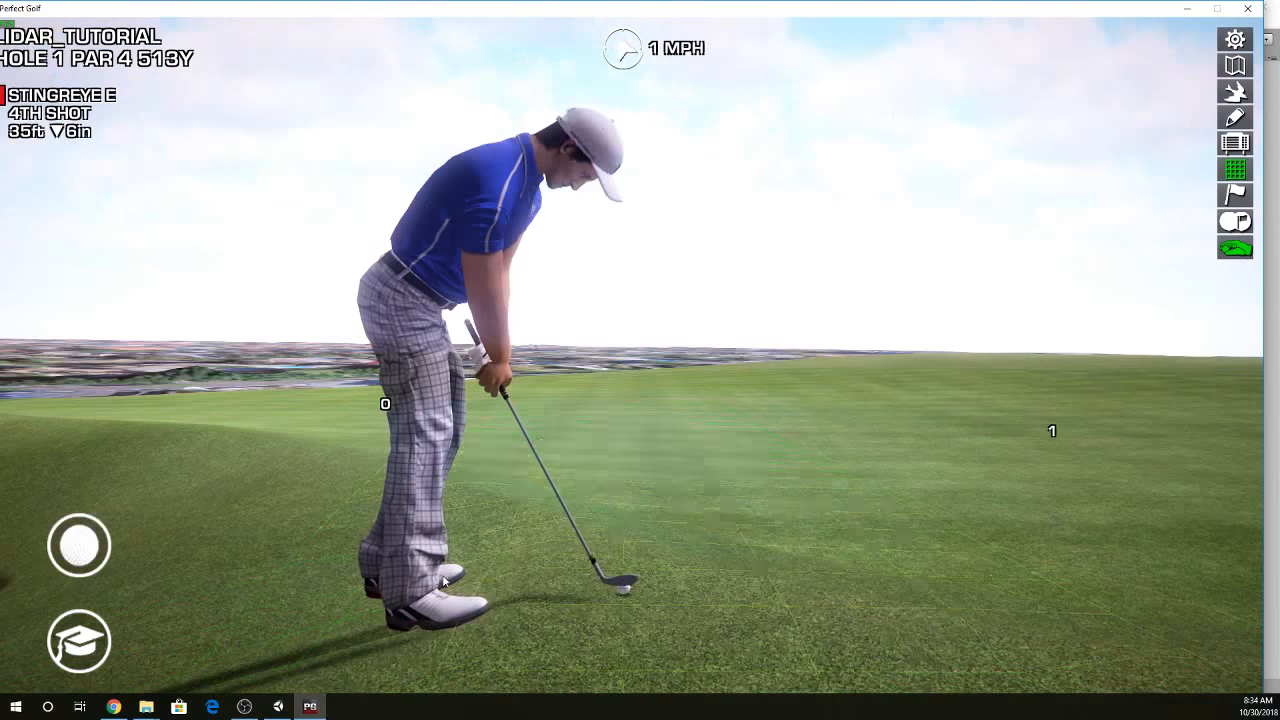
right_click(200, 565)
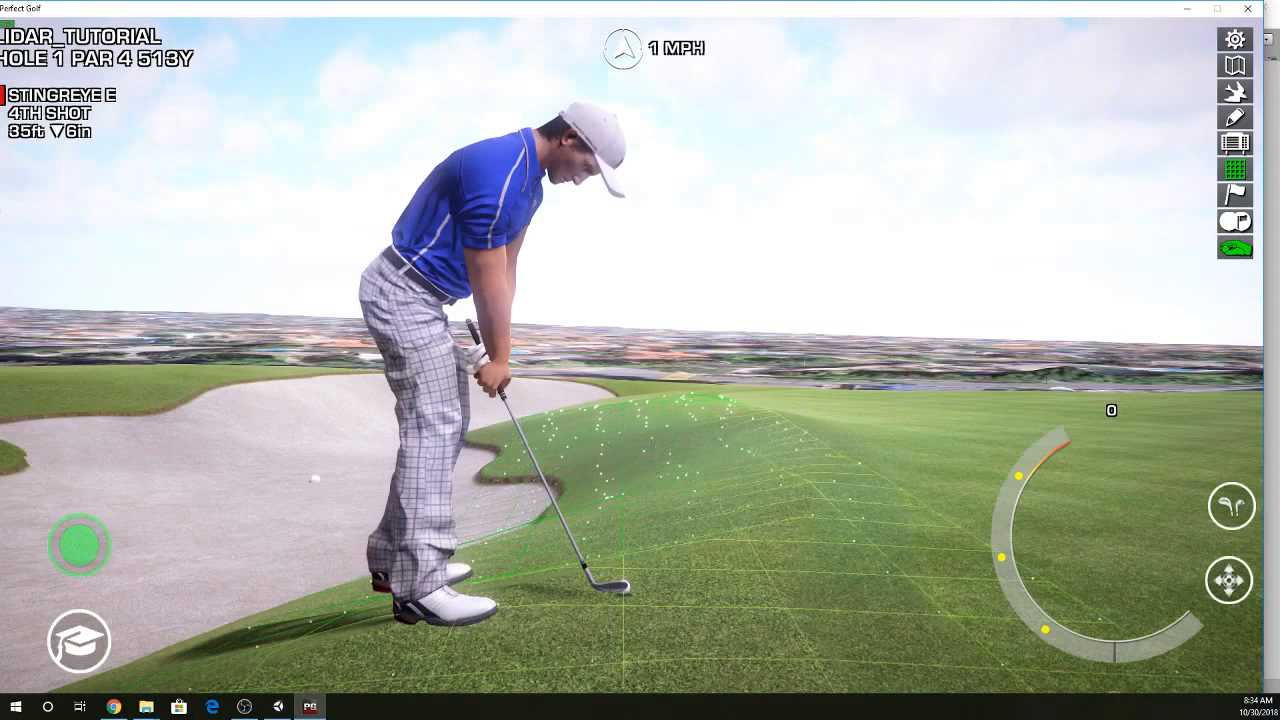
- Place the ball in the greenside bunker about 65 ft from the pin and aim toward pin 2
left_click(315, 479)
right_click(669, 515)
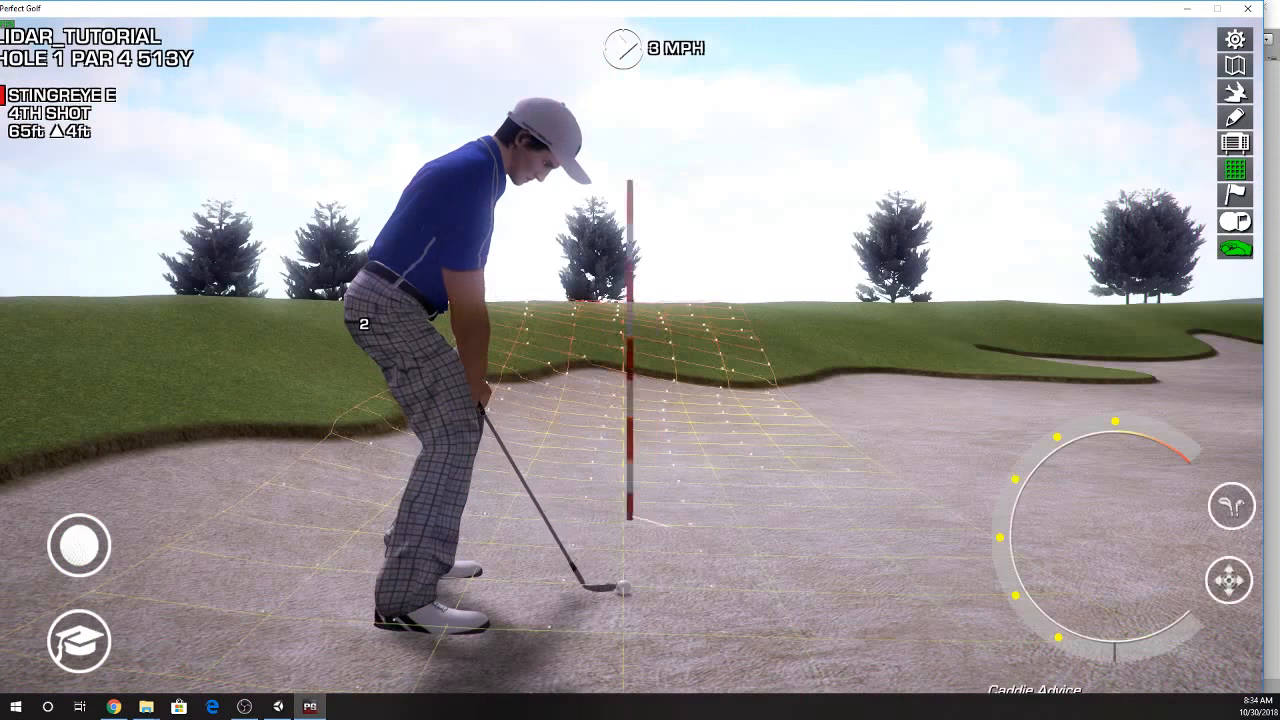
right_click(624, 517)
right_click(612, 517)
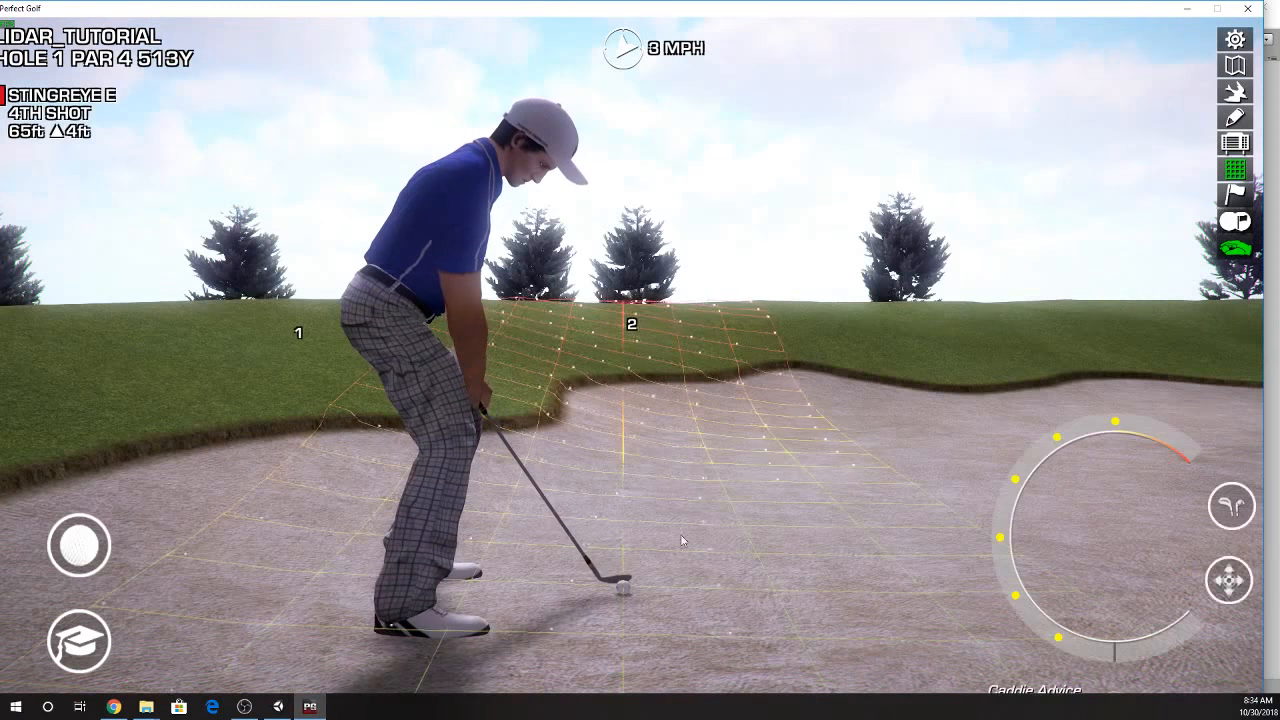